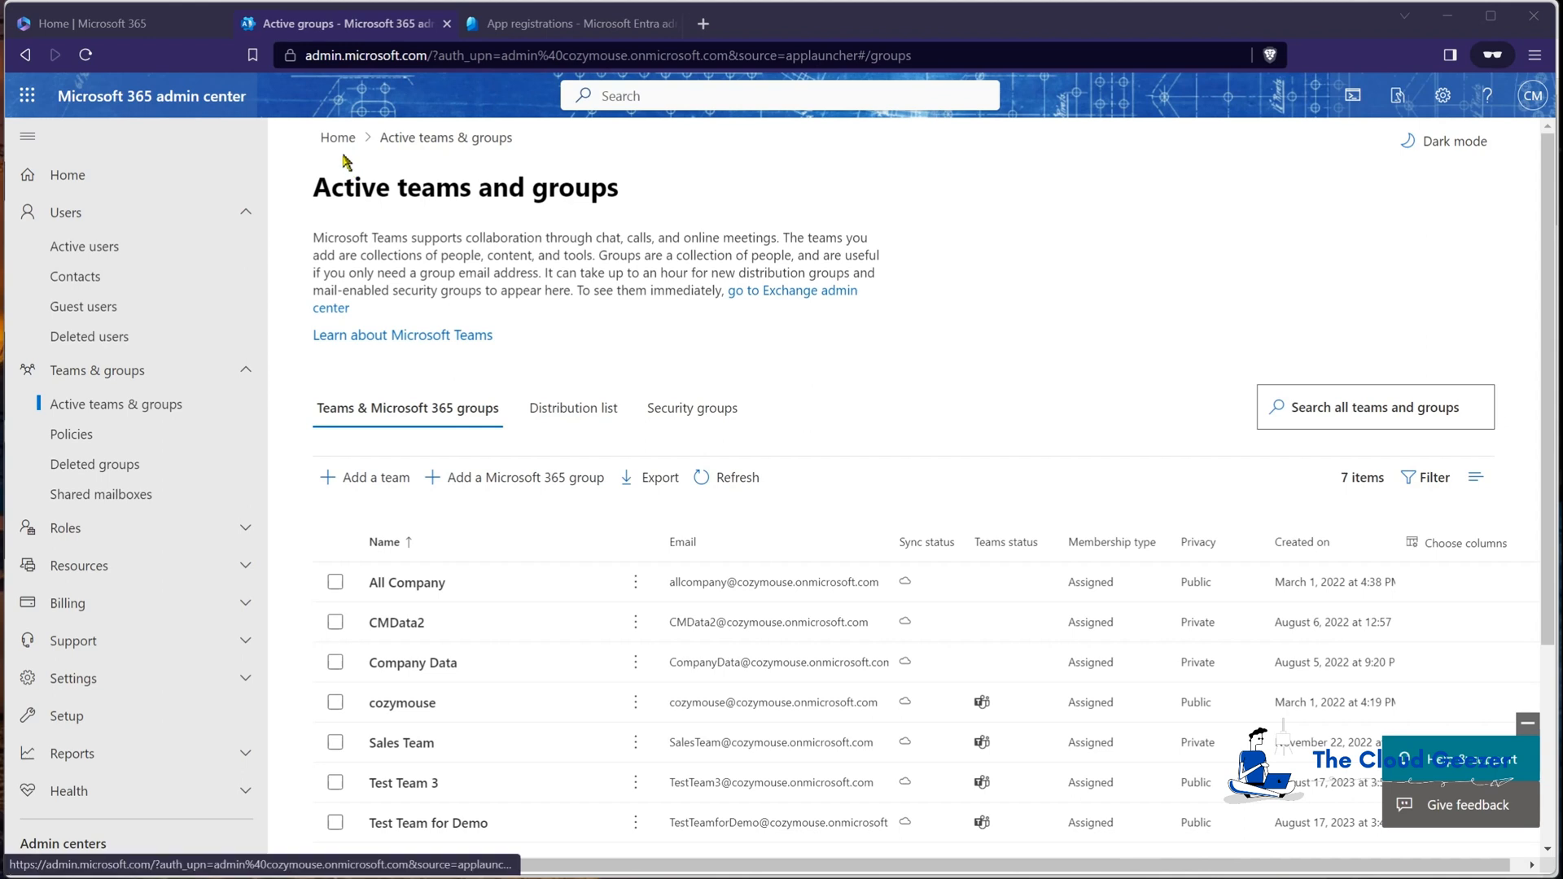
# Step: Scroll the admin center's left navigation down toward the Admin centers section
pyautogui.scroll(-3, 130, 399)
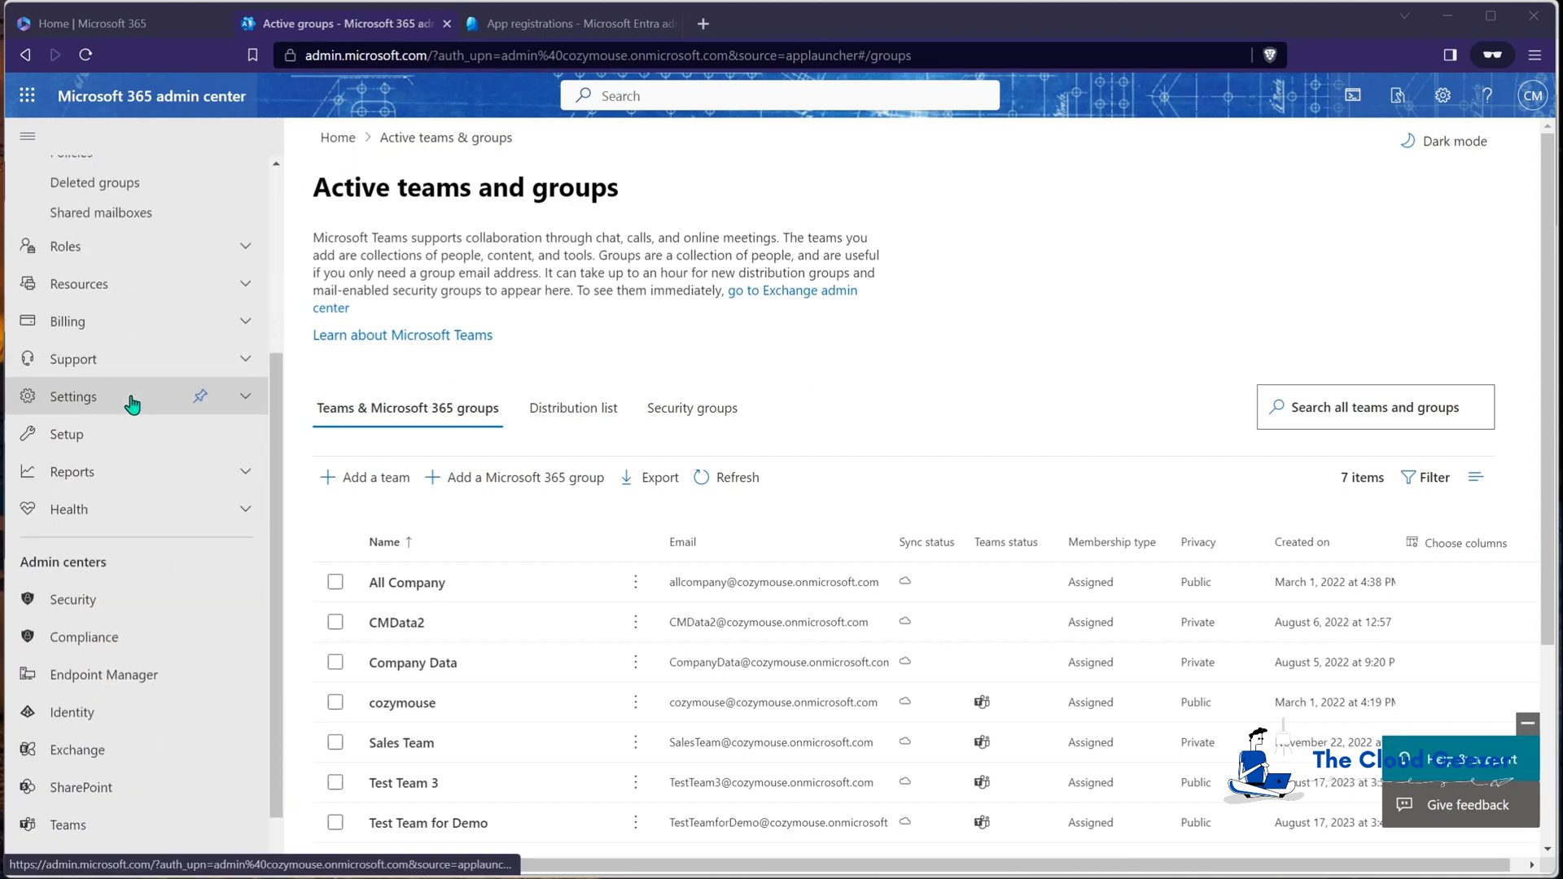
# Step: Open Microsoft Entra and go to Applications > App registrations to list the owned apps
pyautogui.click(96, 714)
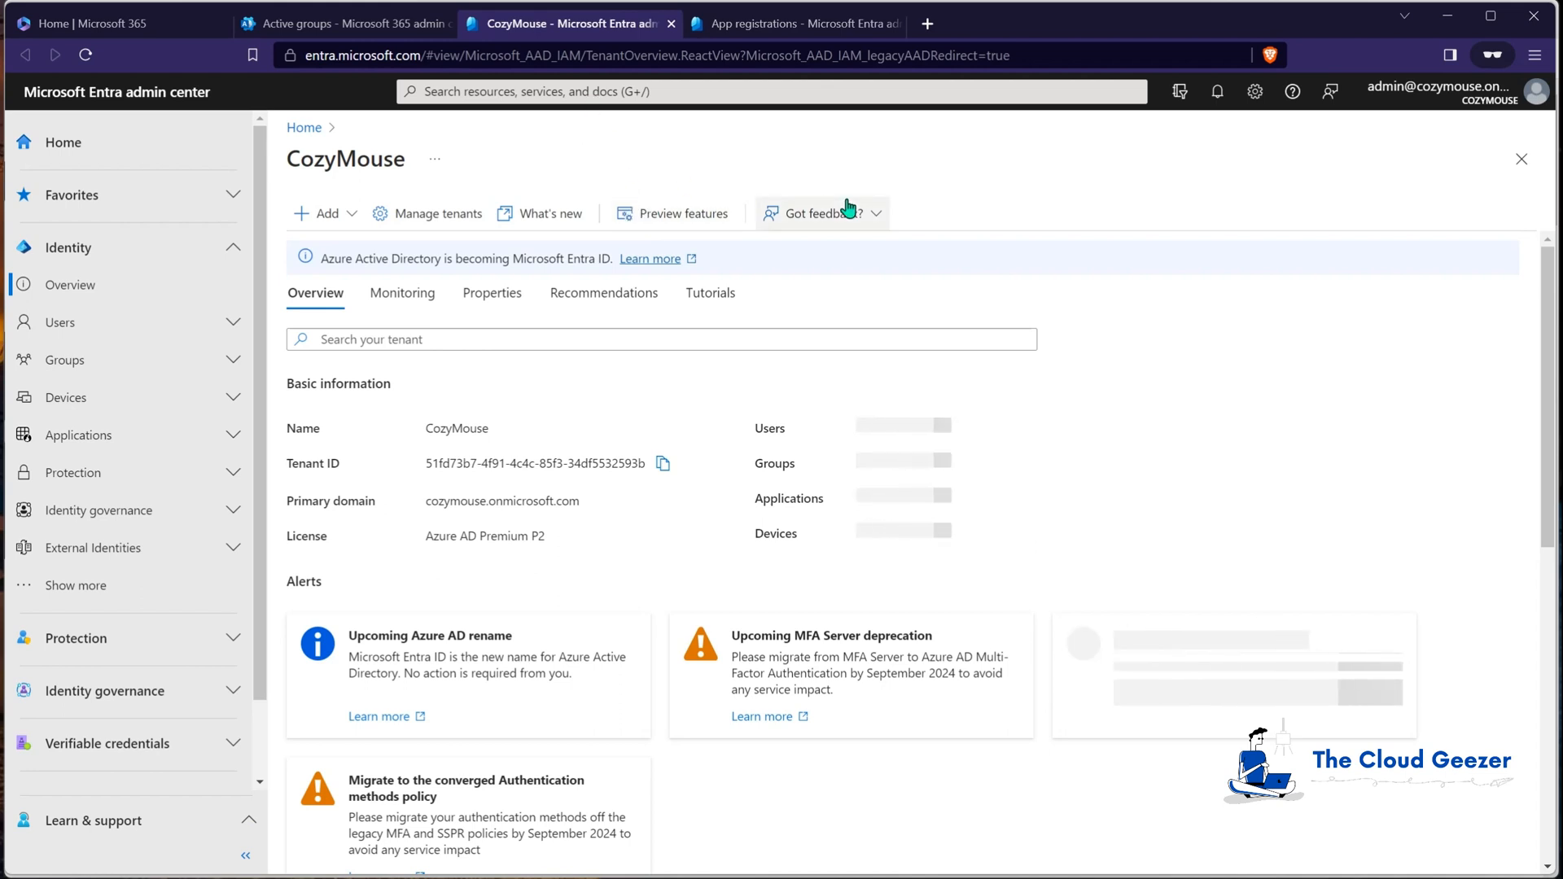
pyautogui.click(84, 438)
pyautogui.click(85, 511)
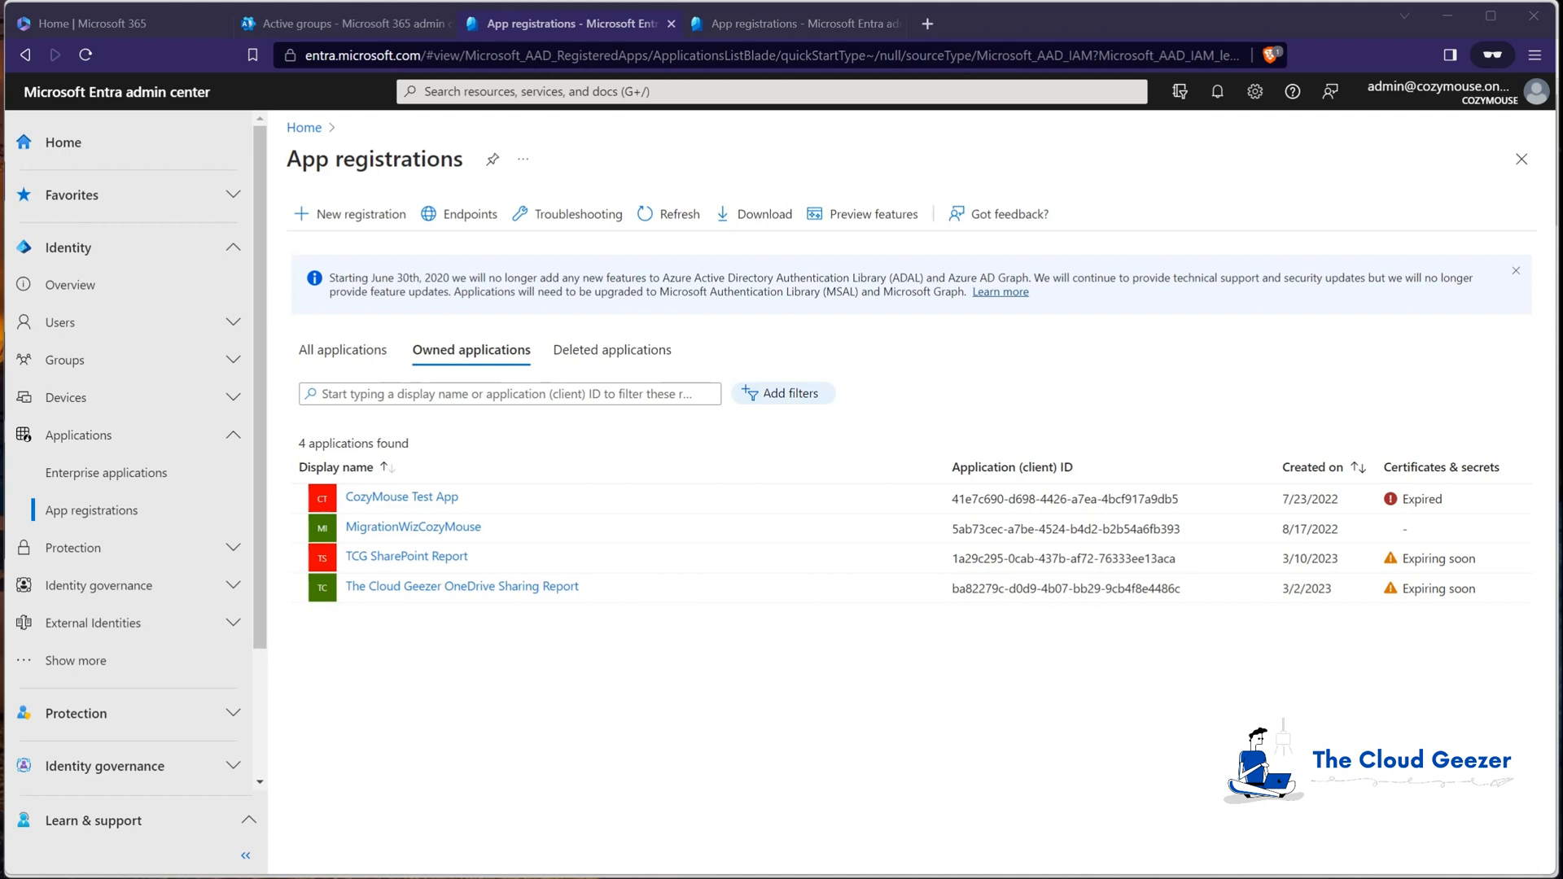
# Step: Bring the BitTitan guide over the admin center and scroll to Modern Authentication Requirements
pyautogui.moveTo(2, 398); pyautogui.dragTo(932, 36)
pyautogui.scroll(-6, 777, 601)
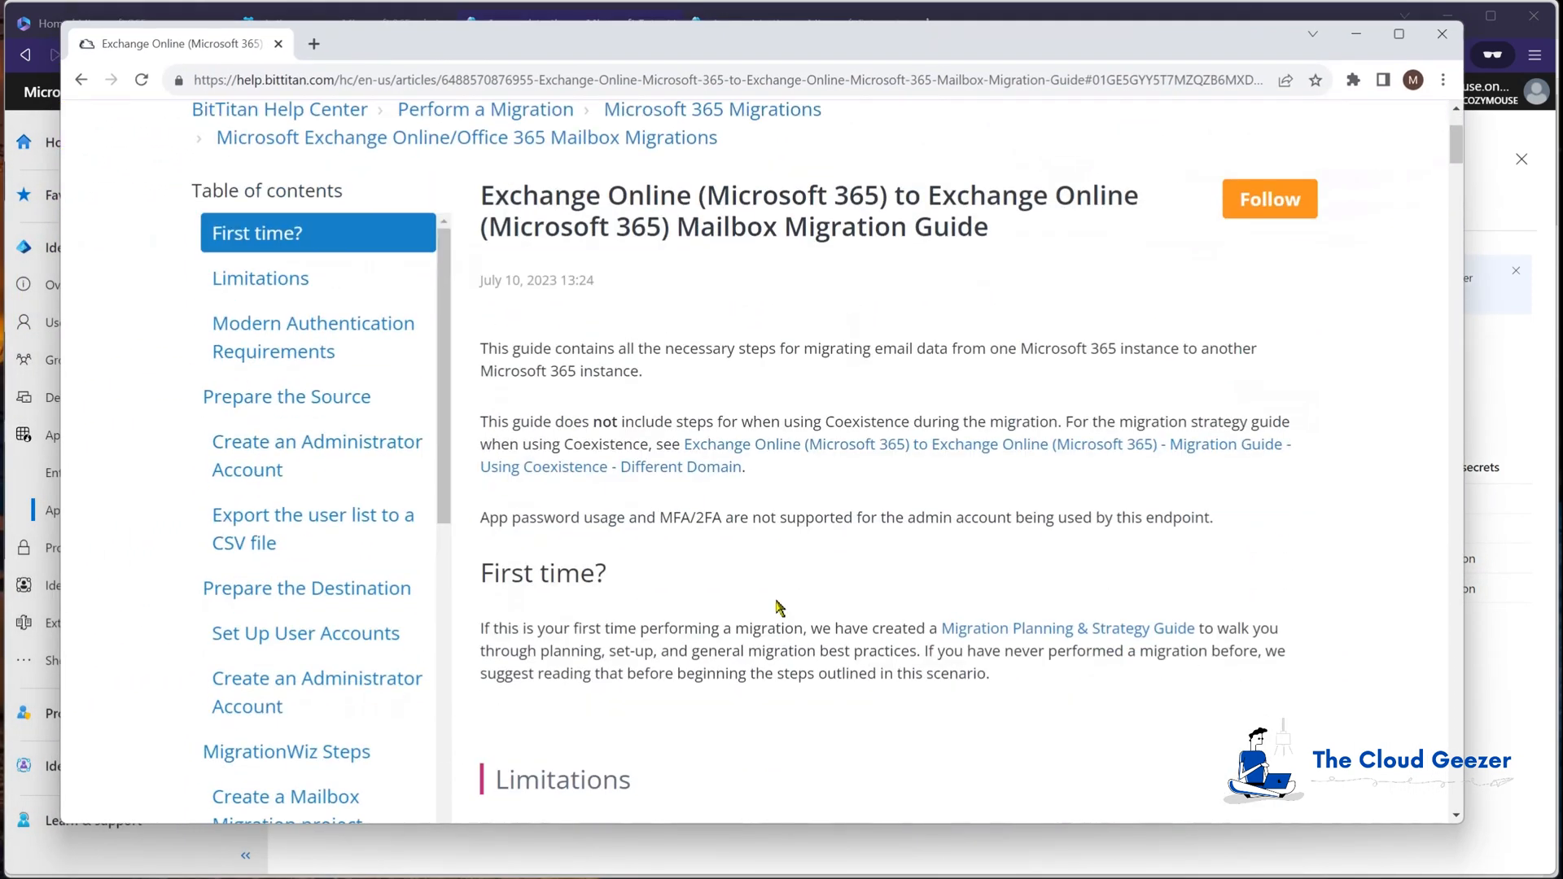
pyautogui.scroll(-5, 776, 601)
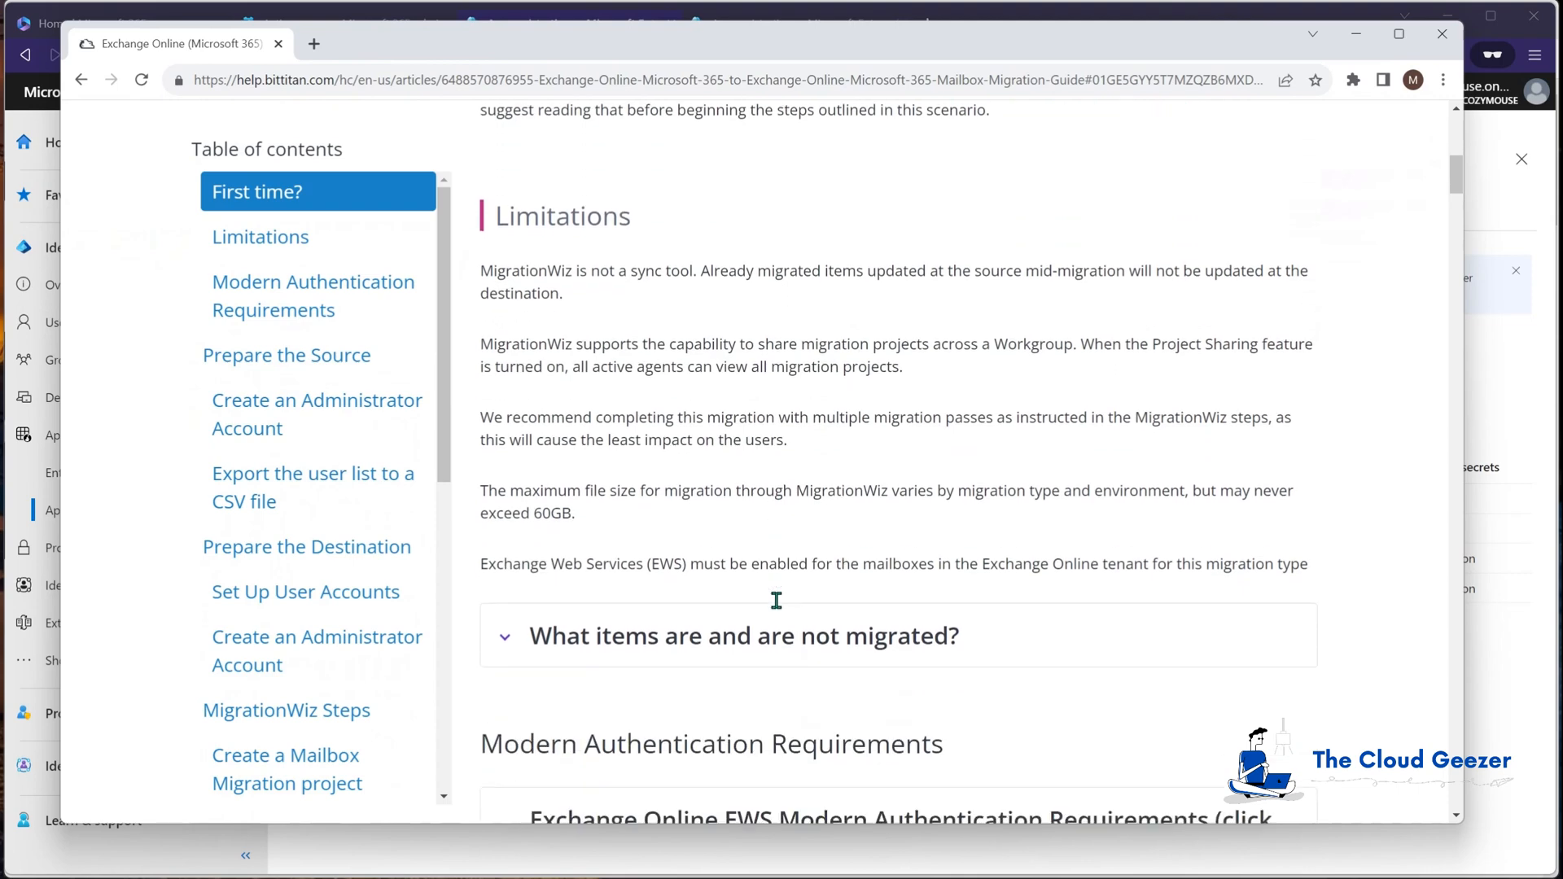
pyautogui.scroll(-1, 777, 604)
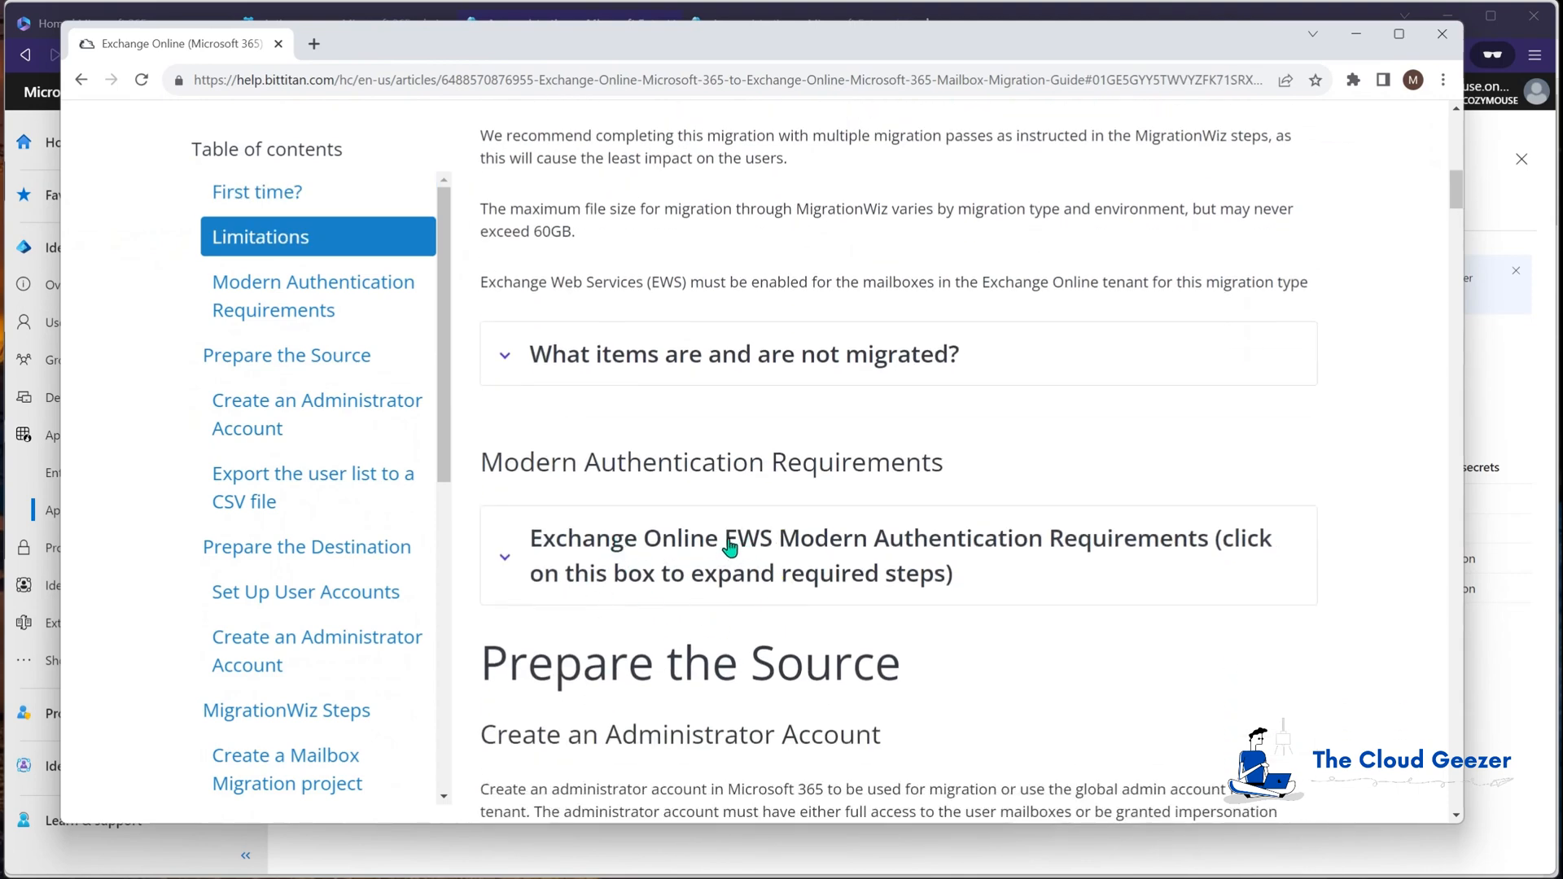
pyautogui.scroll(7, 729, 547)
pyautogui.scroll(5, 729, 547)
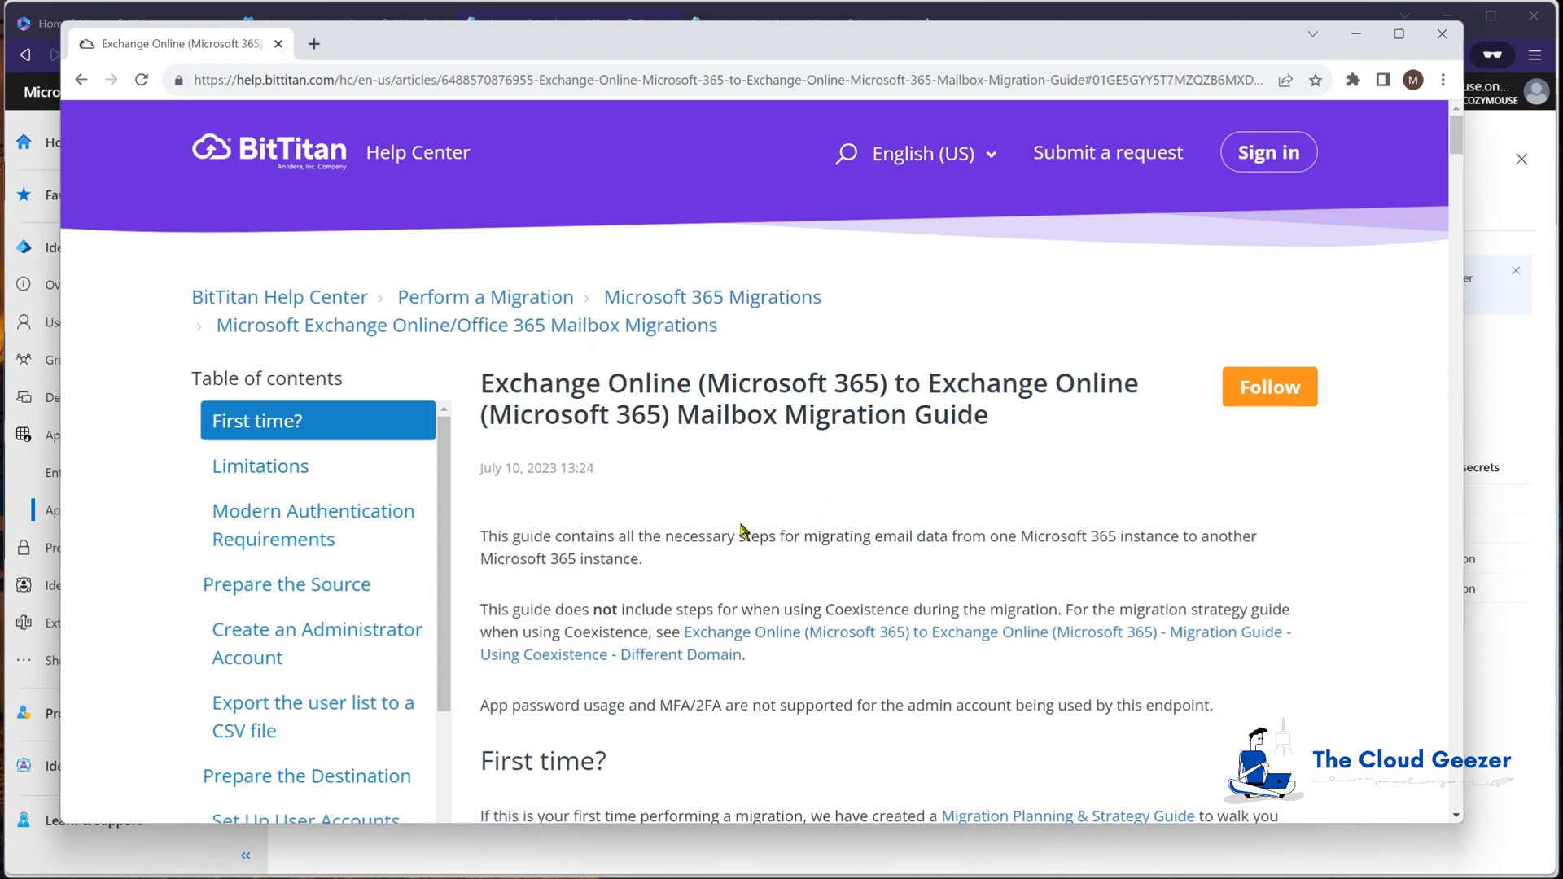
pyautogui.scroll(-1, 690, 574)
pyautogui.scroll(-10, 690, 574)
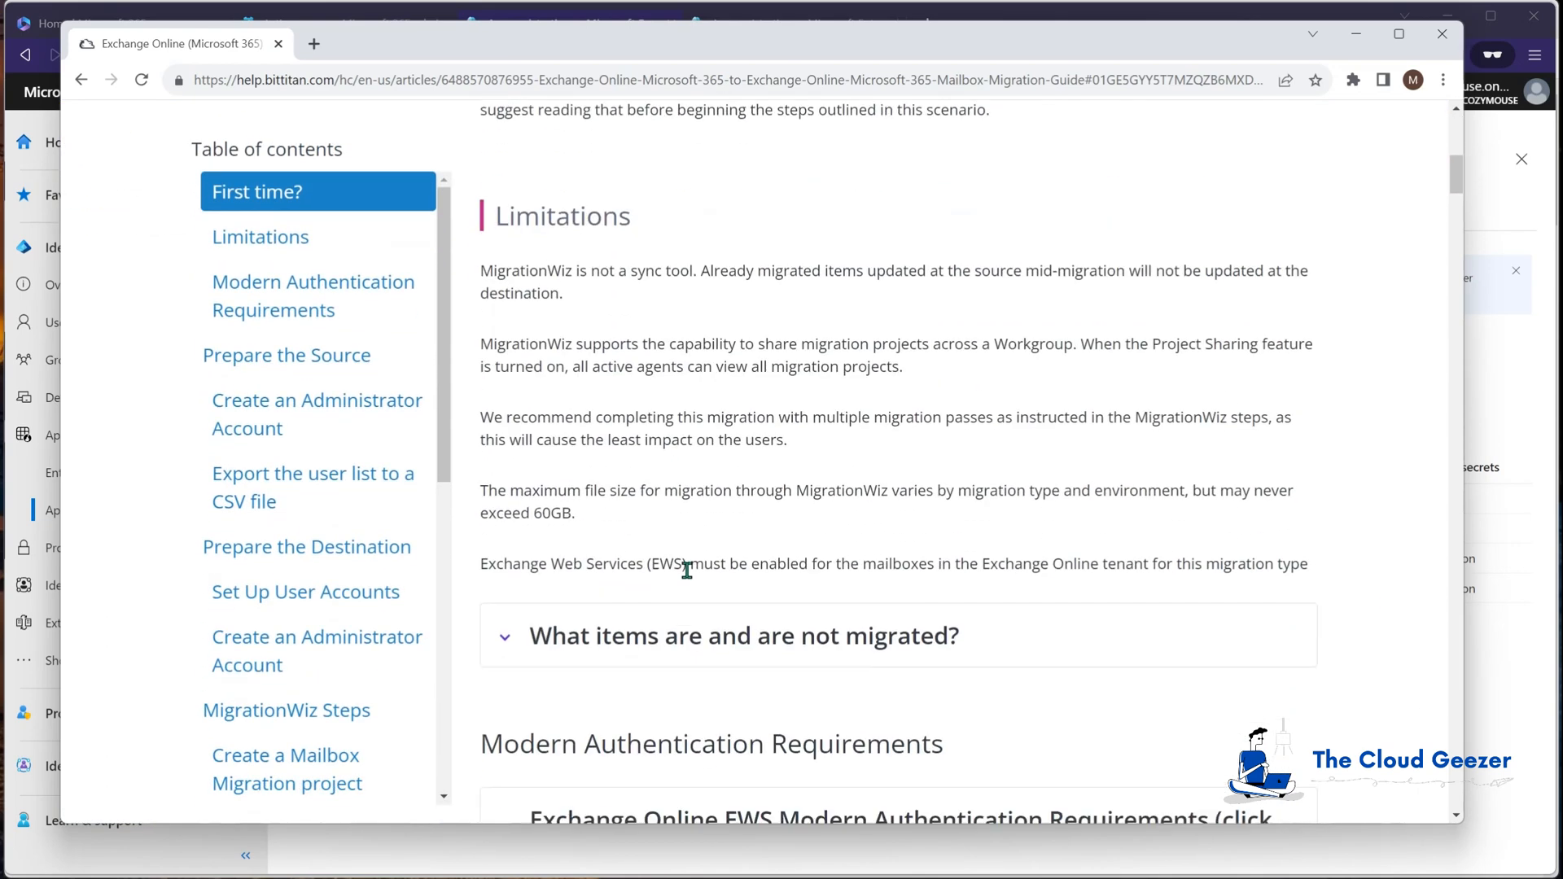
pyautogui.scroll(-2, 686, 570)
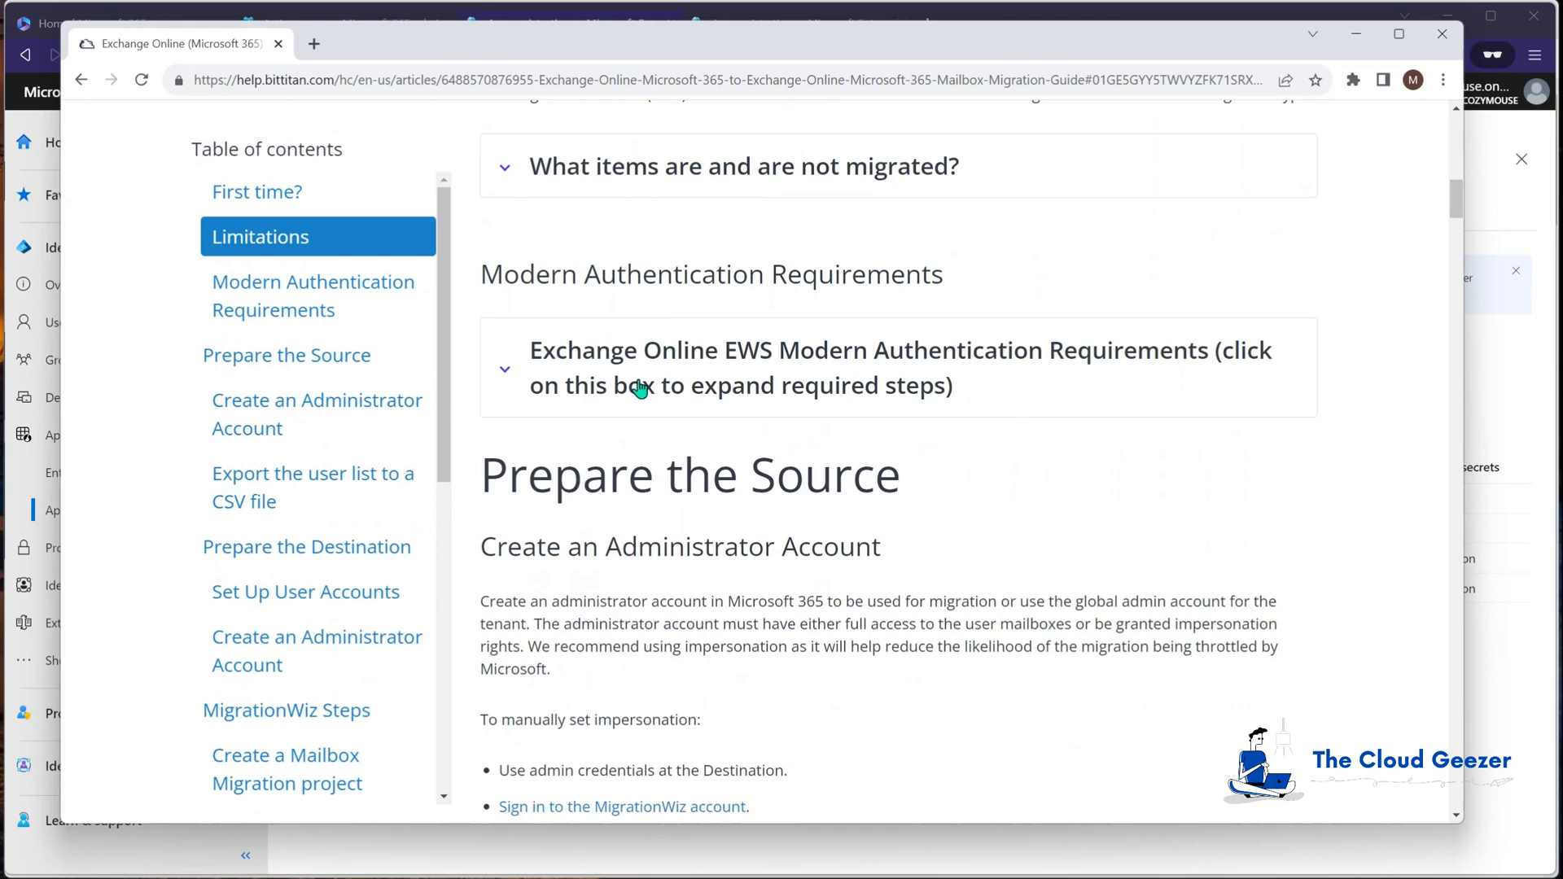
# Step: Expand the EWS steps, select the urn:ietf:wg:oauth:2.0:oob redirect URI, and minimize the guide
pyautogui.click(673, 372)
pyautogui.scroll(-8, 673, 373)
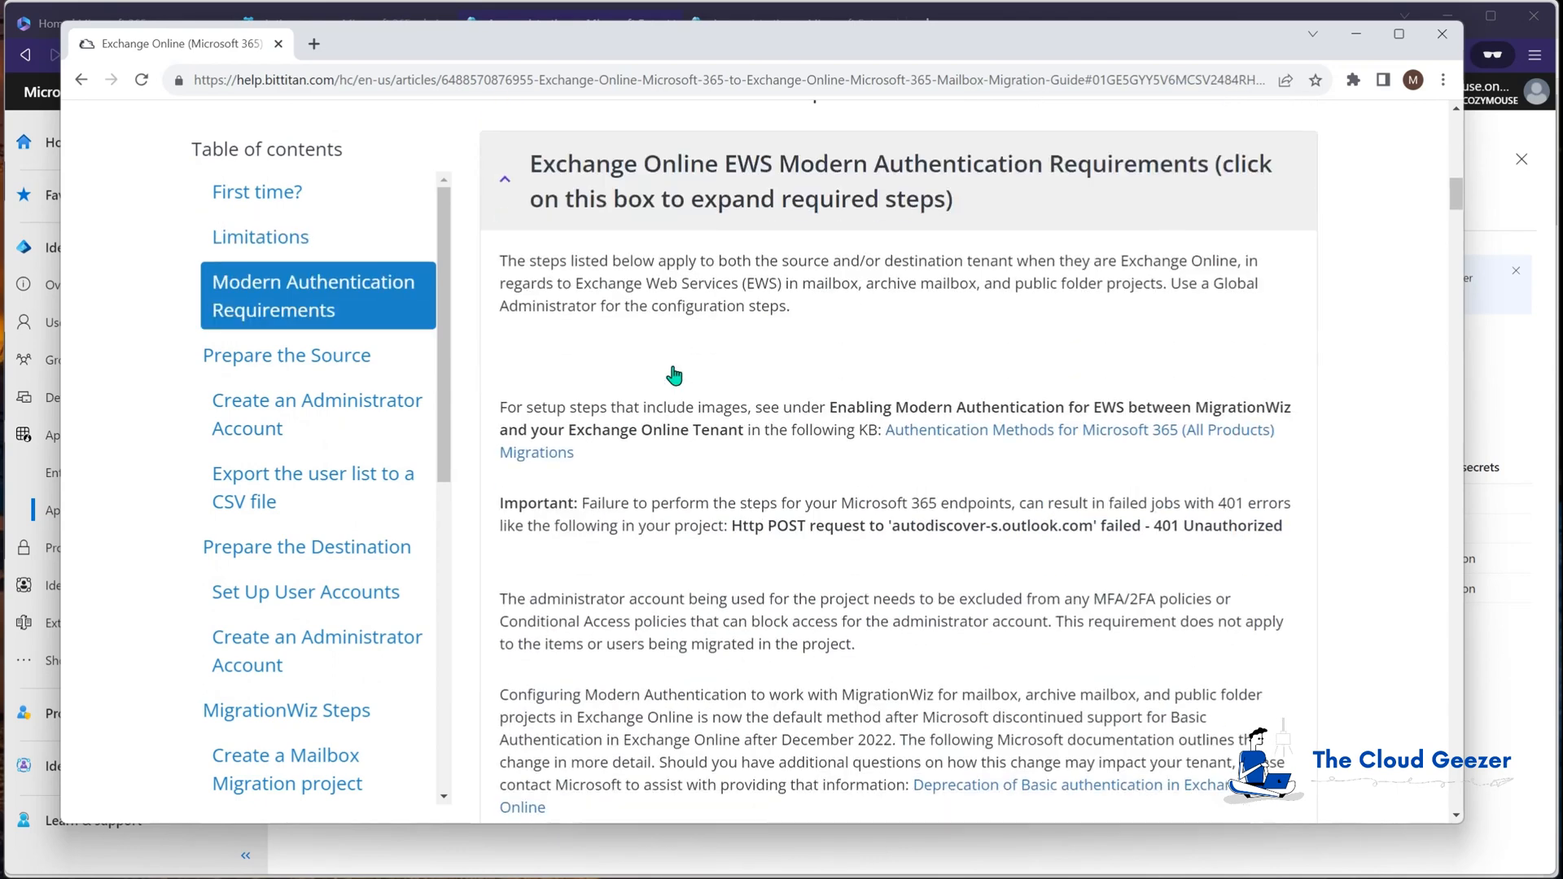
pyautogui.scroll(-6, 674, 373)
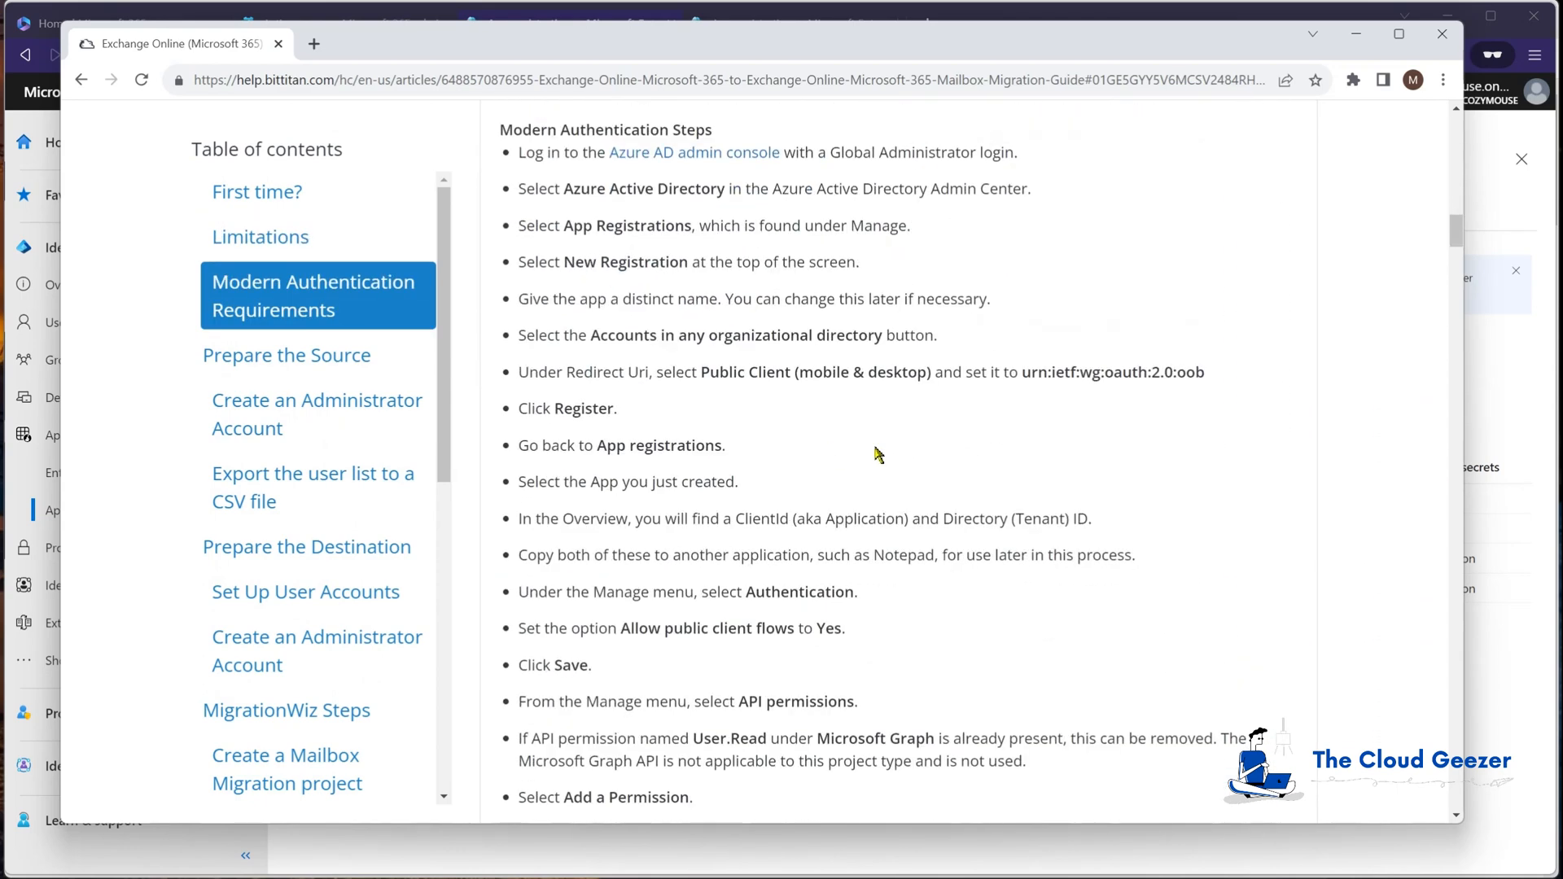
pyautogui.moveTo(1022, 372); pyautogui.dragTo(1206, 372)
pyautogui.hotkey('ctrl', 'c')
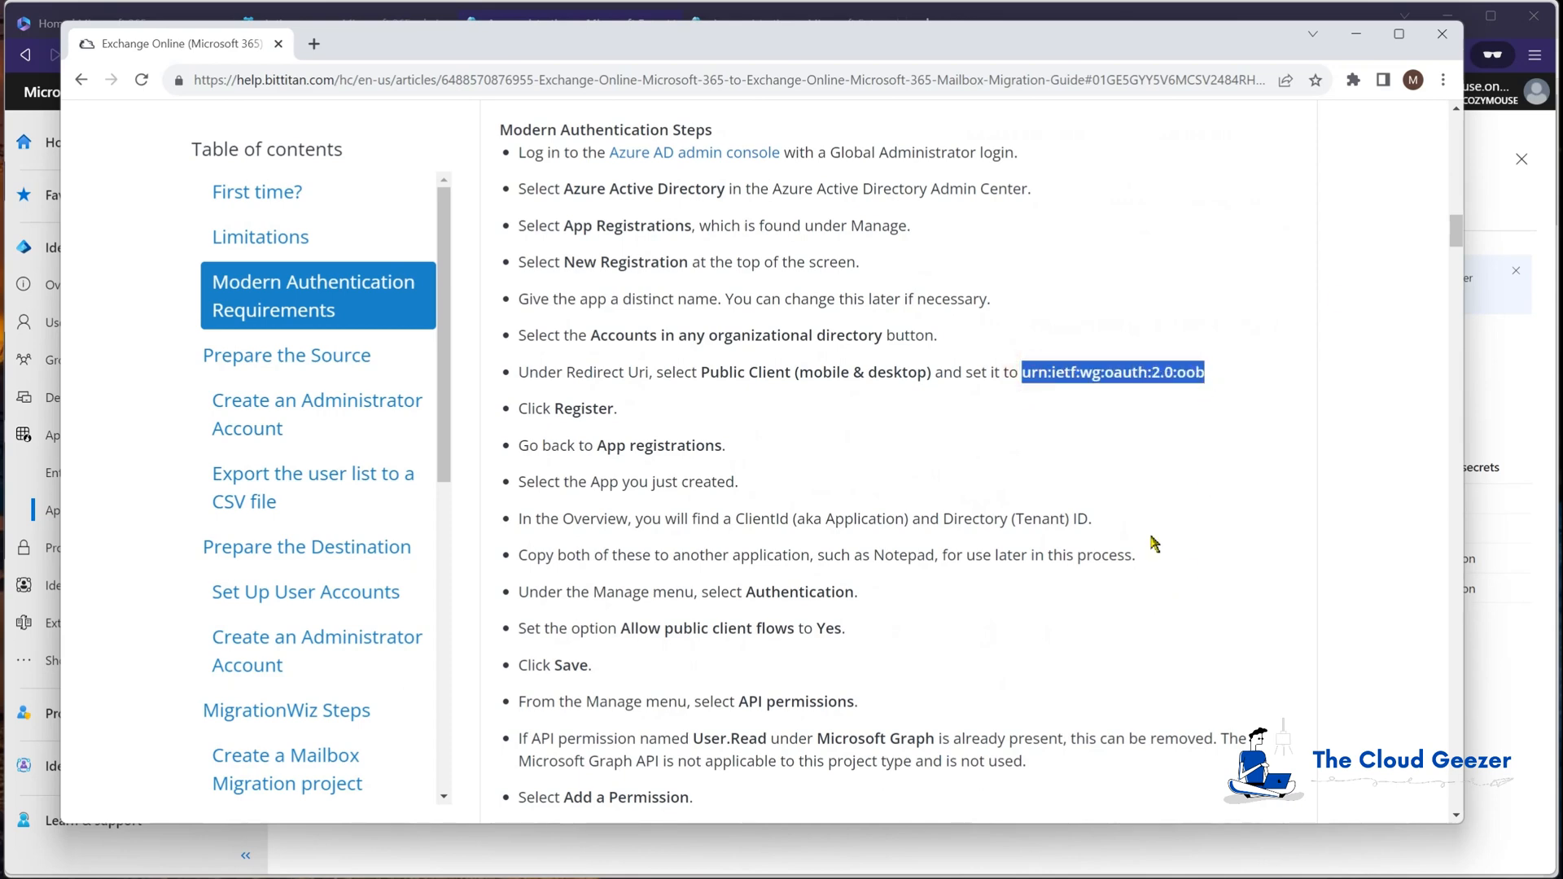
pyautogui.click(1356, 33)
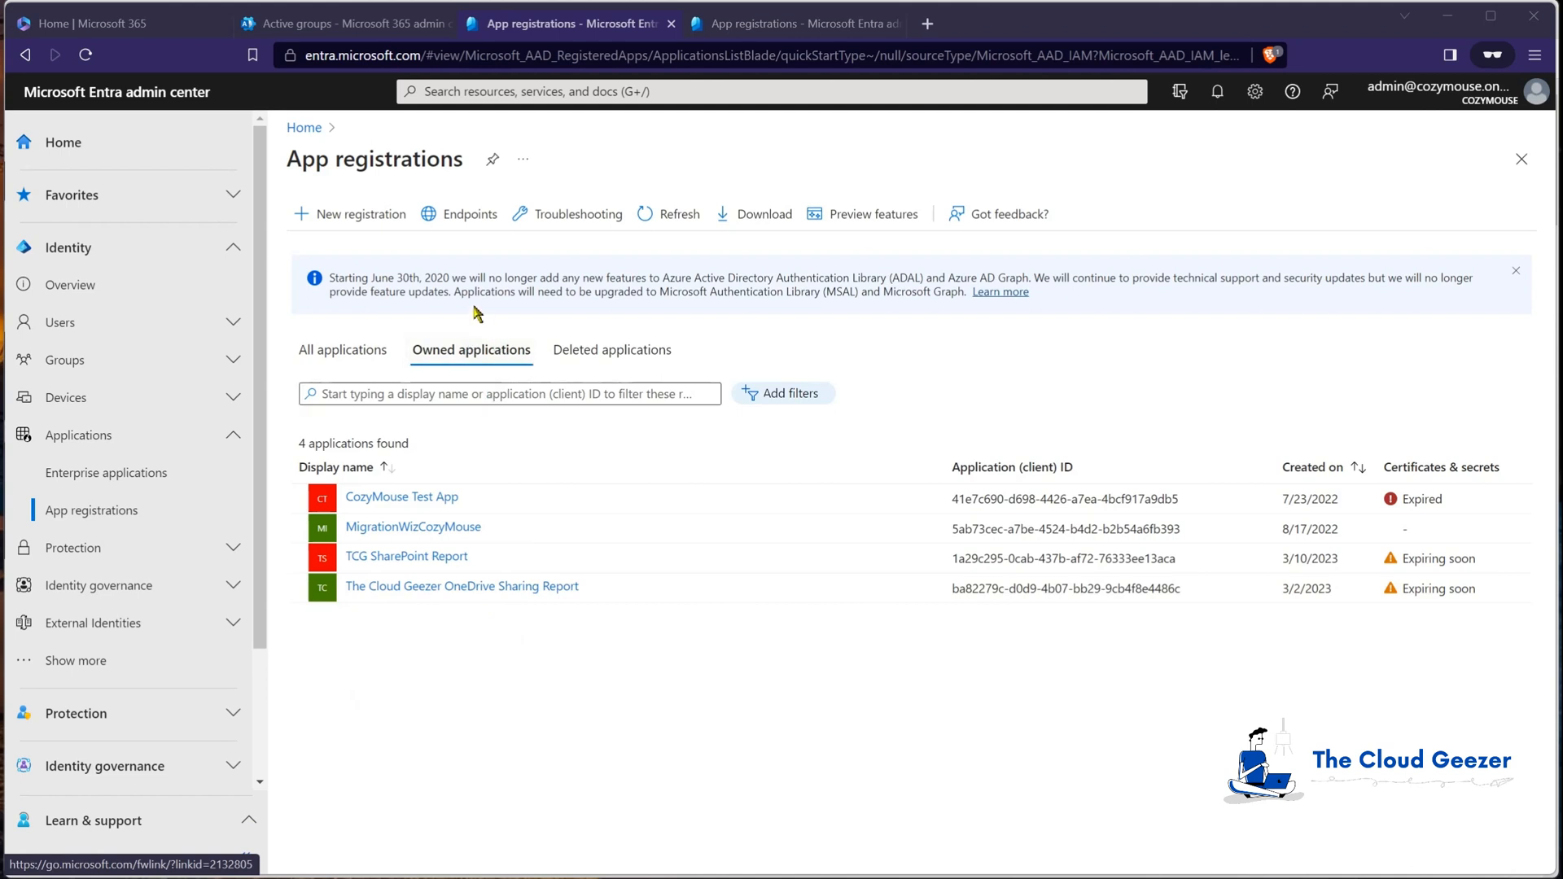
# Step: Register MigrationWizCM-PL as multitenant with public client redirect URI urn:ietf:wg:oauth:2.0:oob
pyautogui.click(355, 217)
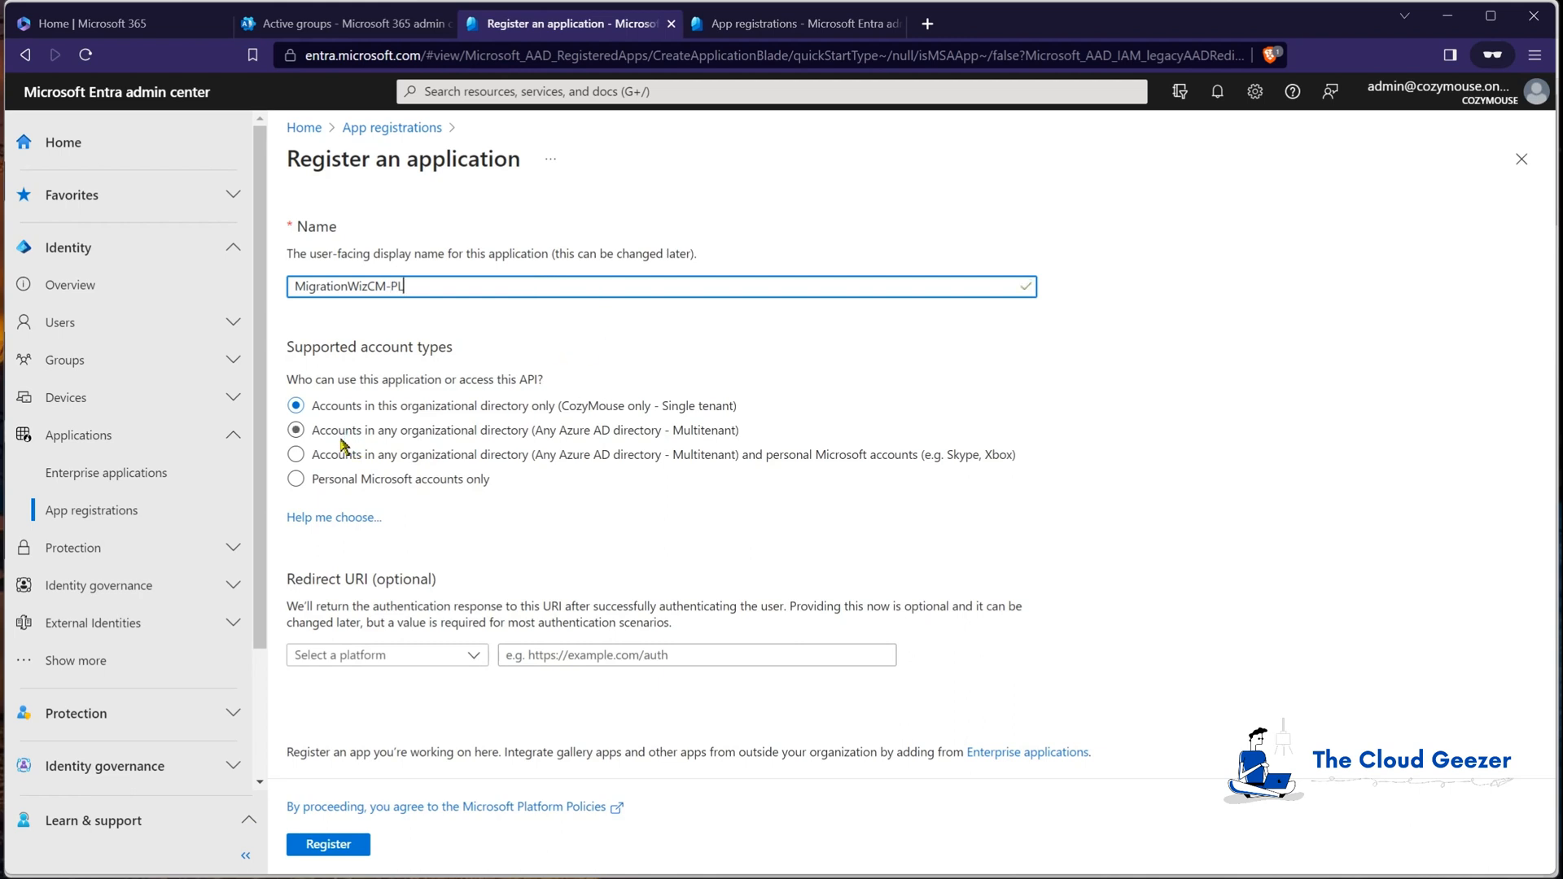
pyautogui.click(295, 430)
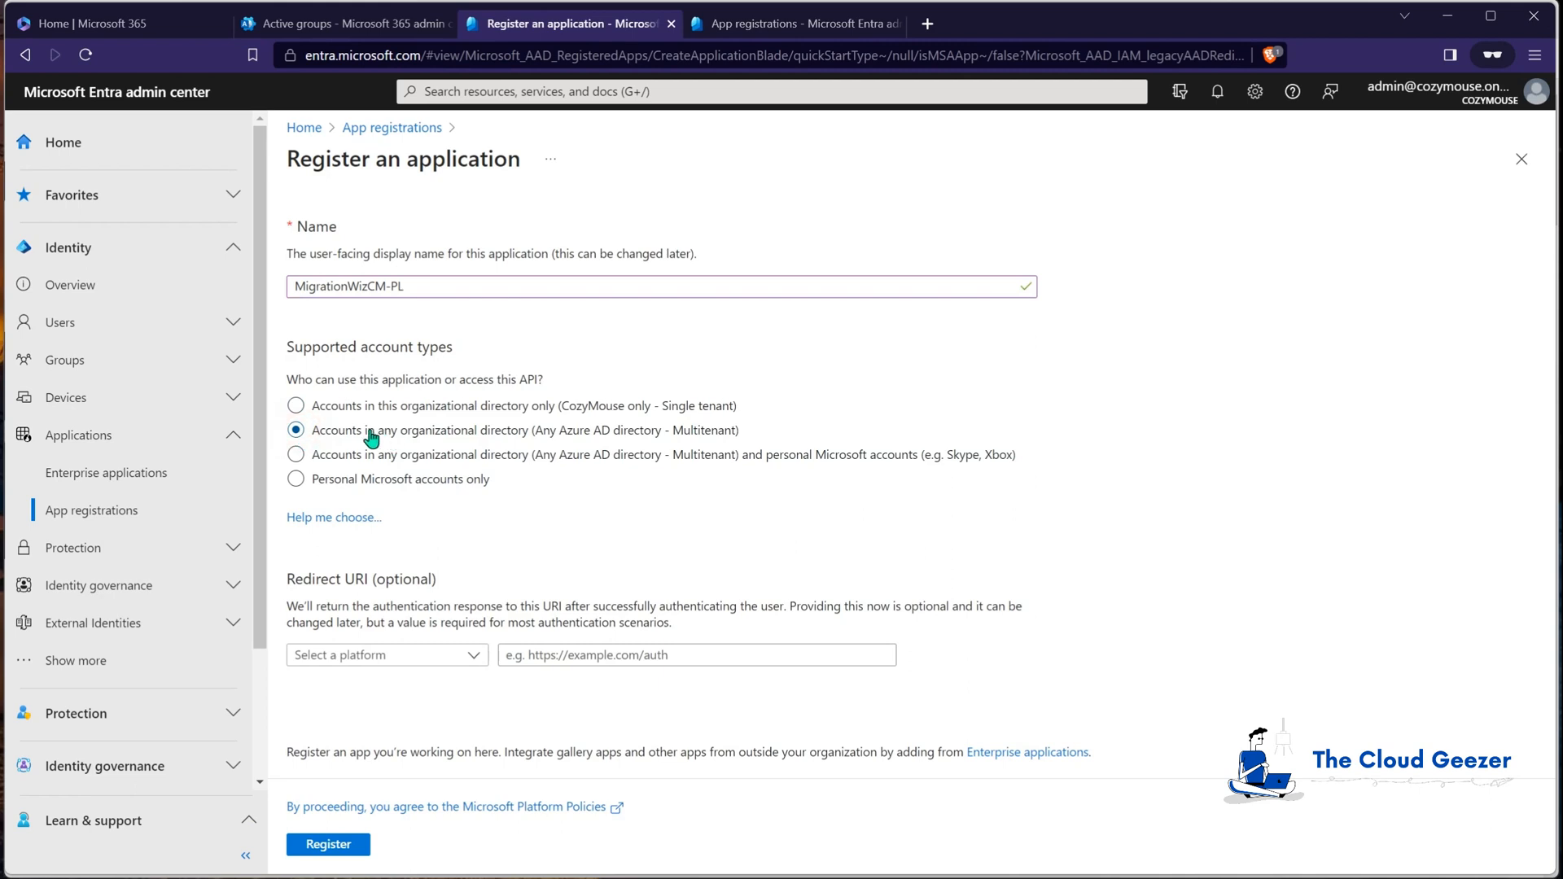
pyautogui.click(399, 658)
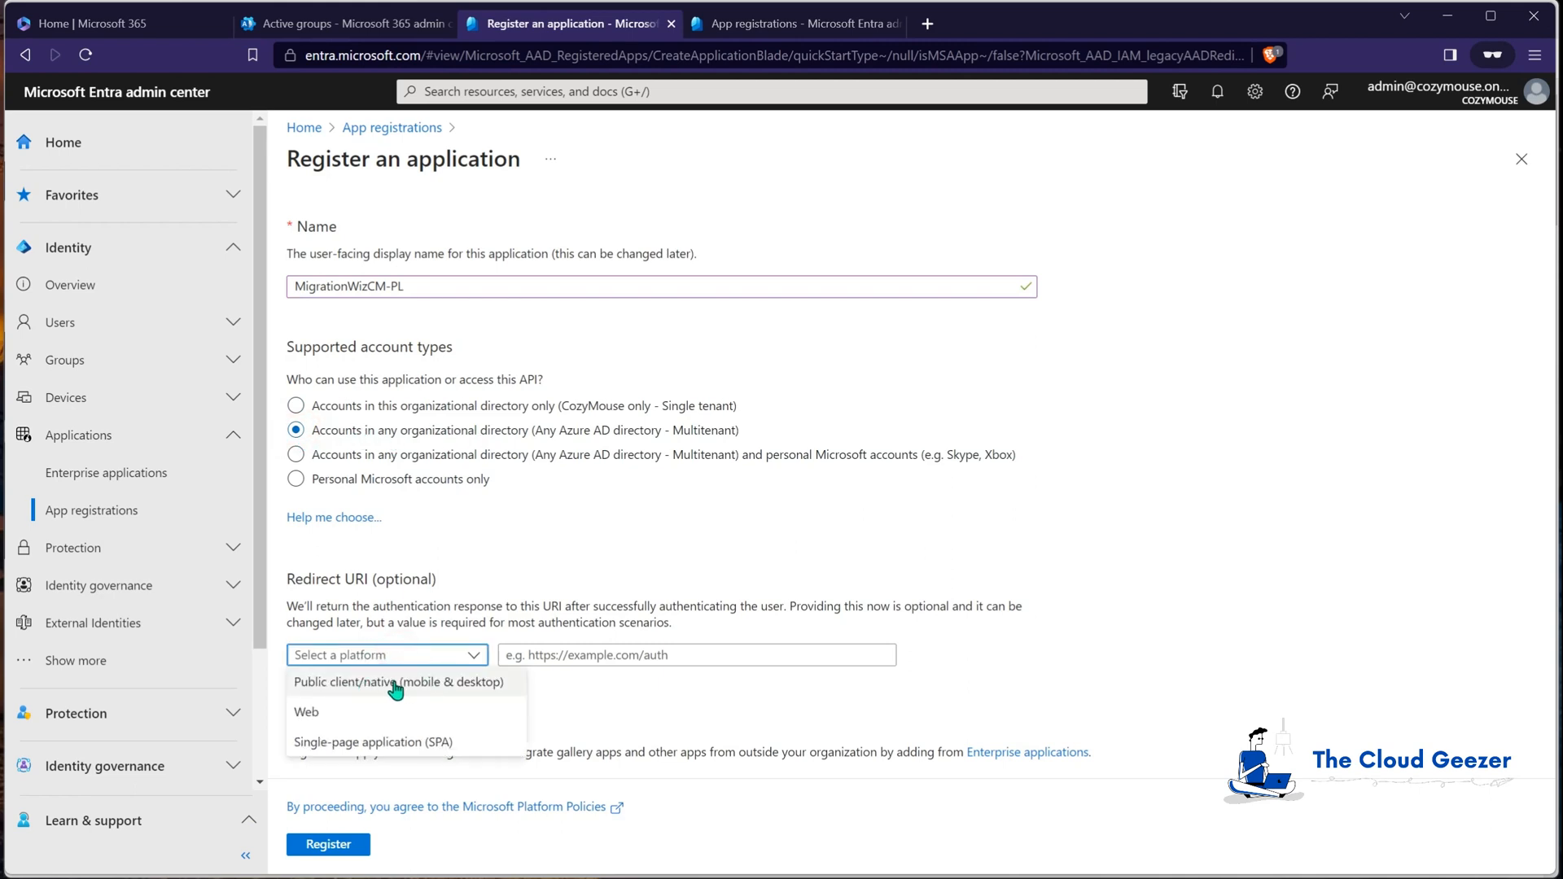
pyautogui.click(383, 682)
pyautogui.click(599, 655)
pyautogui.hotkey('ctrl', 'v')
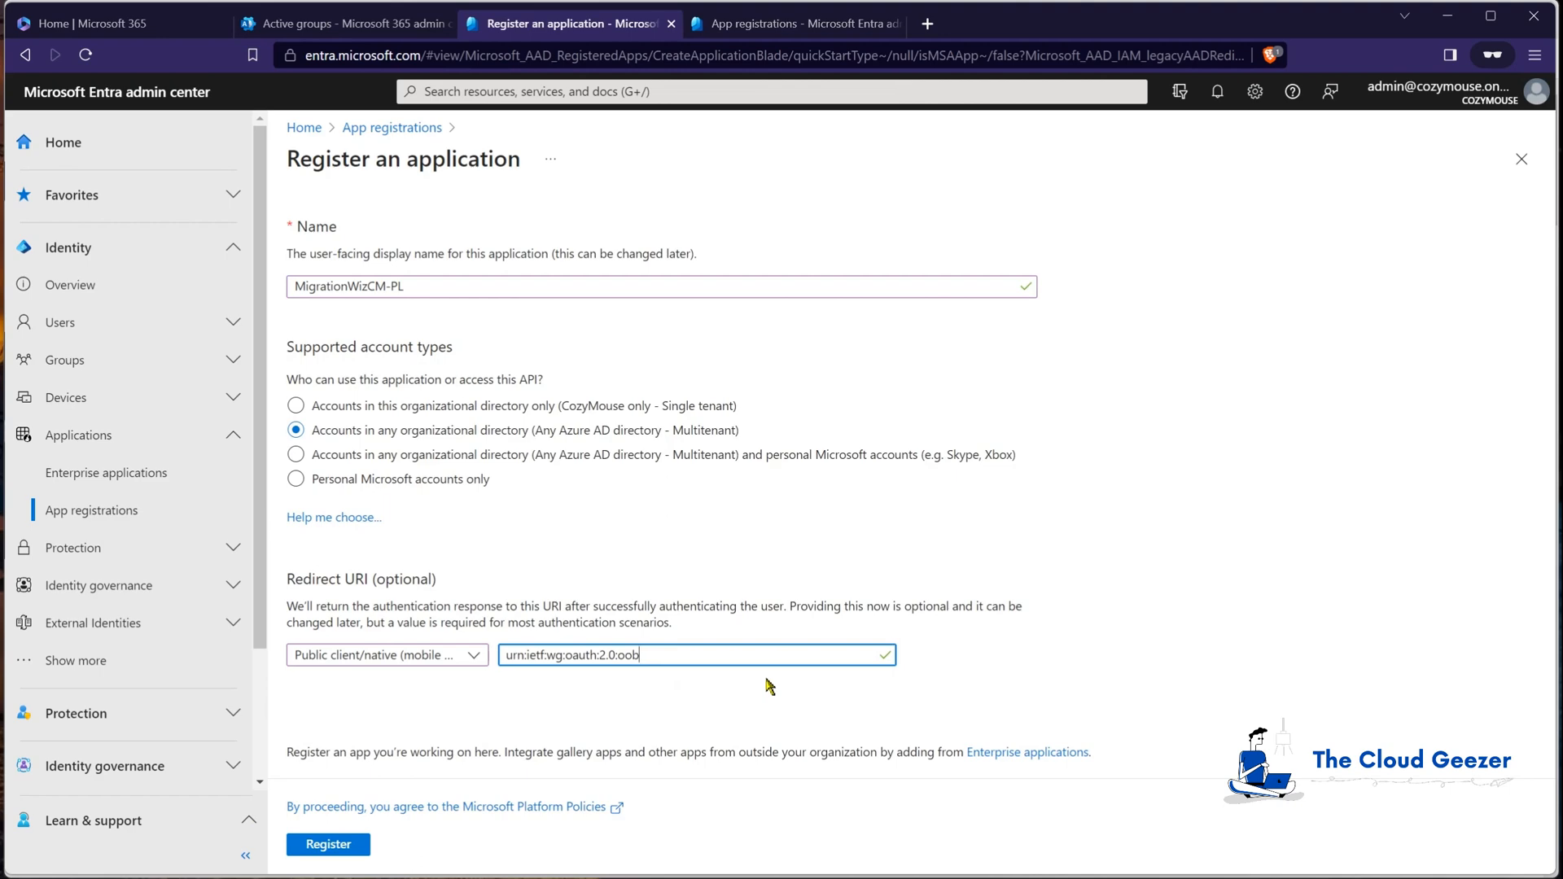
pyautogui.click(328, 844)
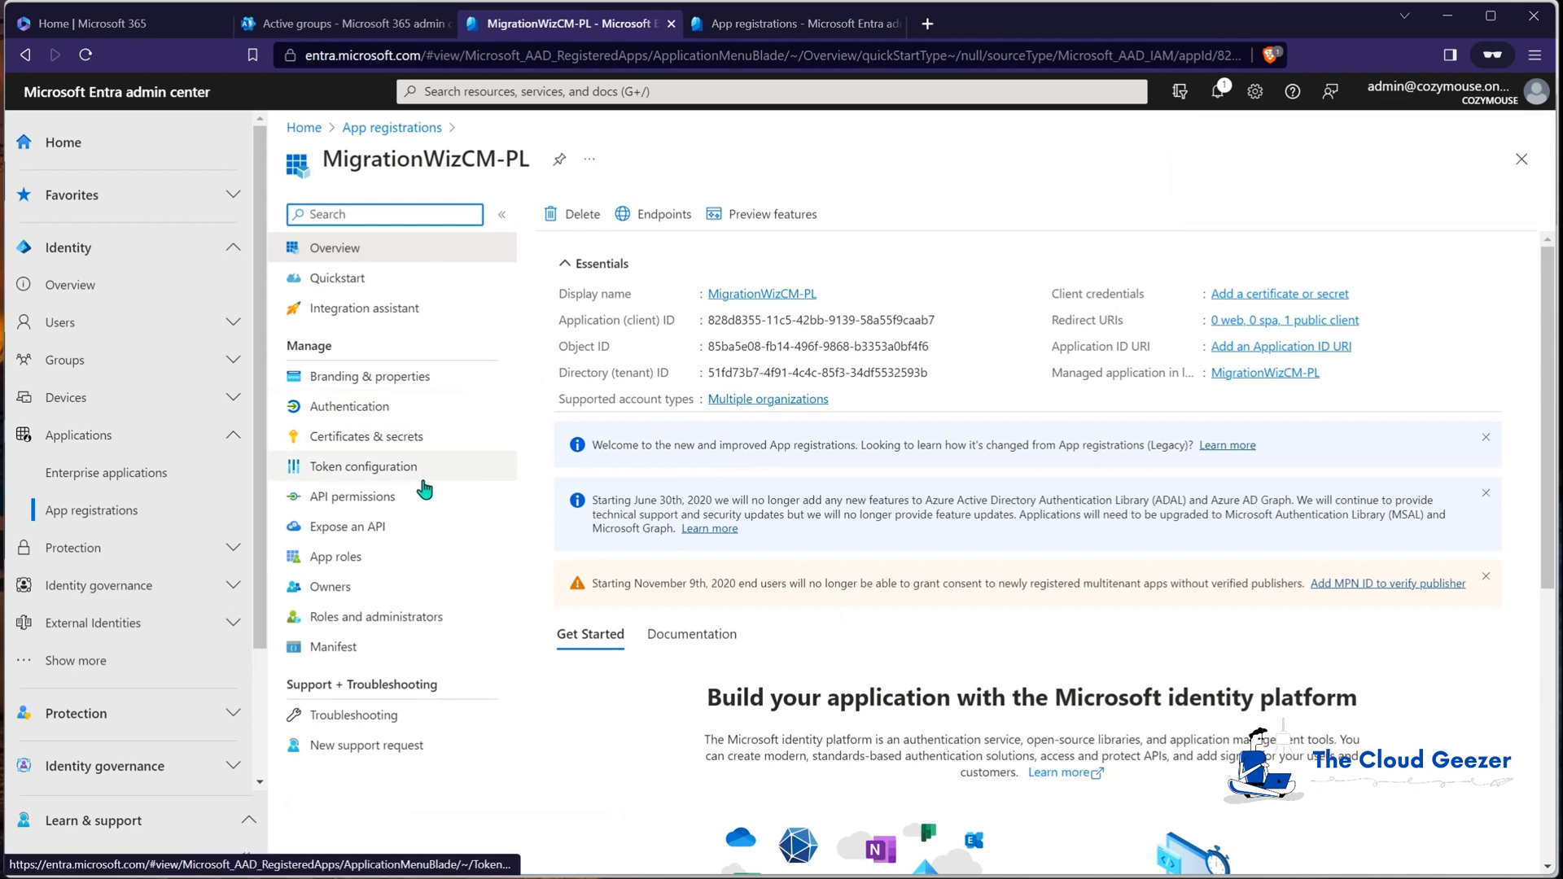
# Step: Set Allow public client flows to Yes in MigrationWizCM-PL's Authentication settings and save
pyautogui.click(329, 415)
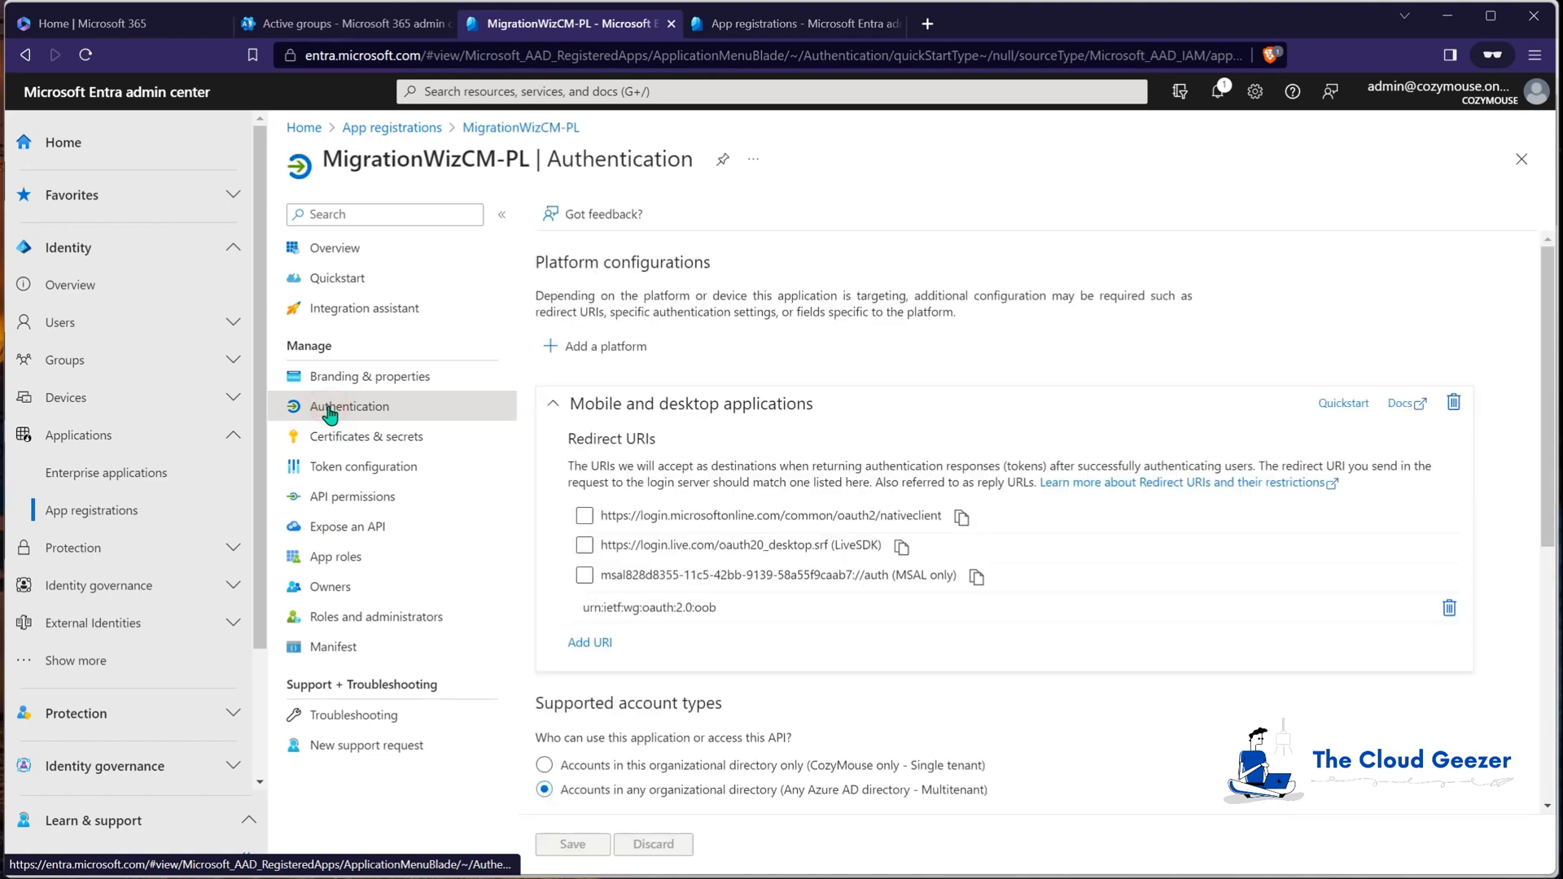
pyautogui.scroll(-5, 796, 513)
pyautogui.scroll(-2, 796, 513)
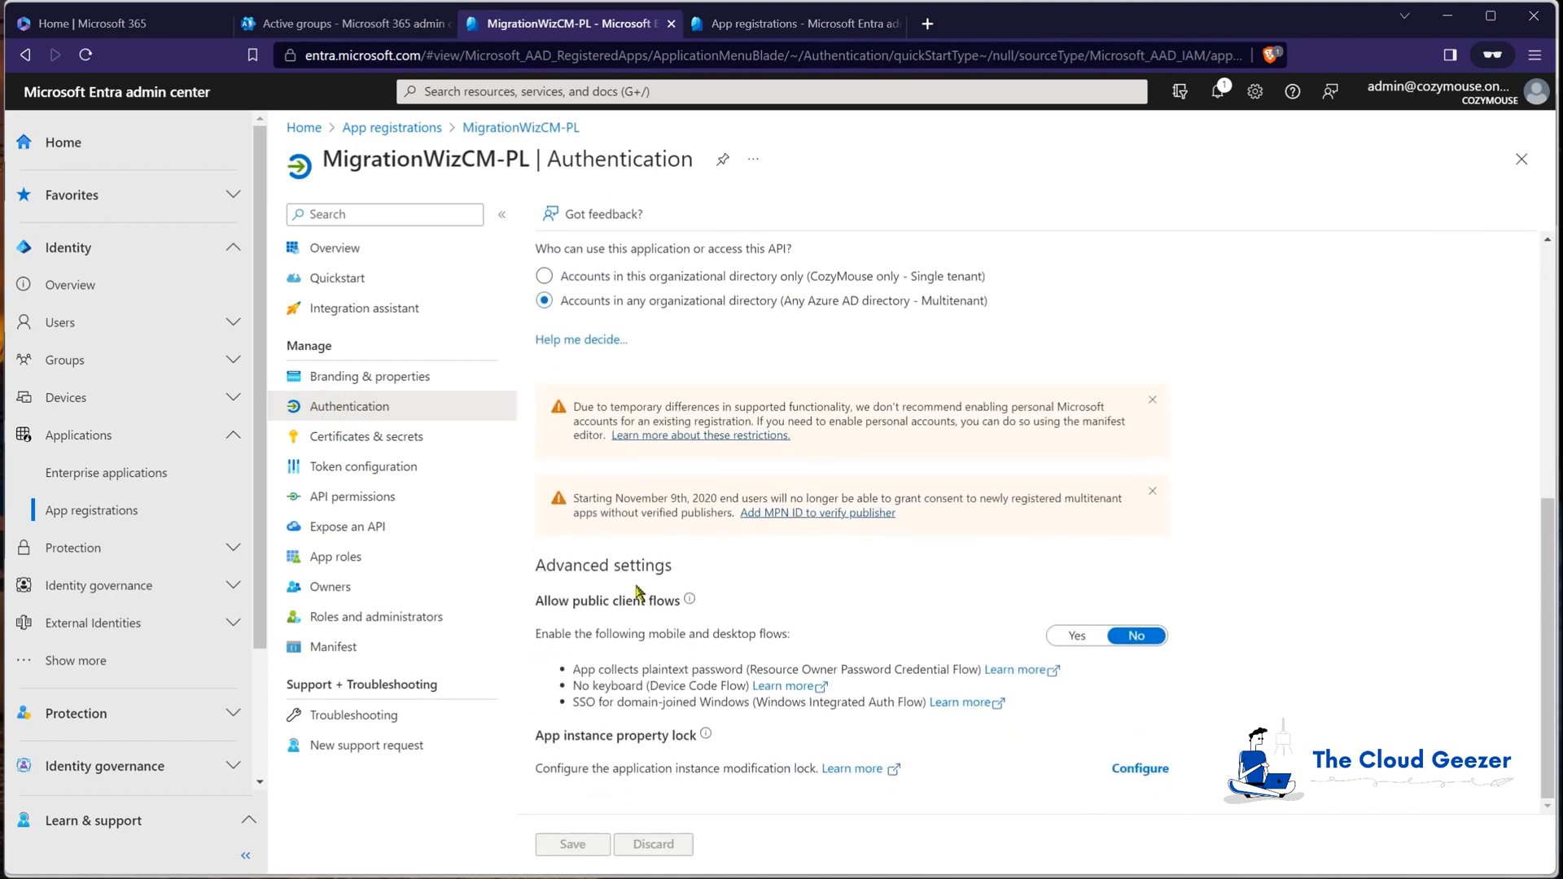
pyautogui.click(1076, 637)
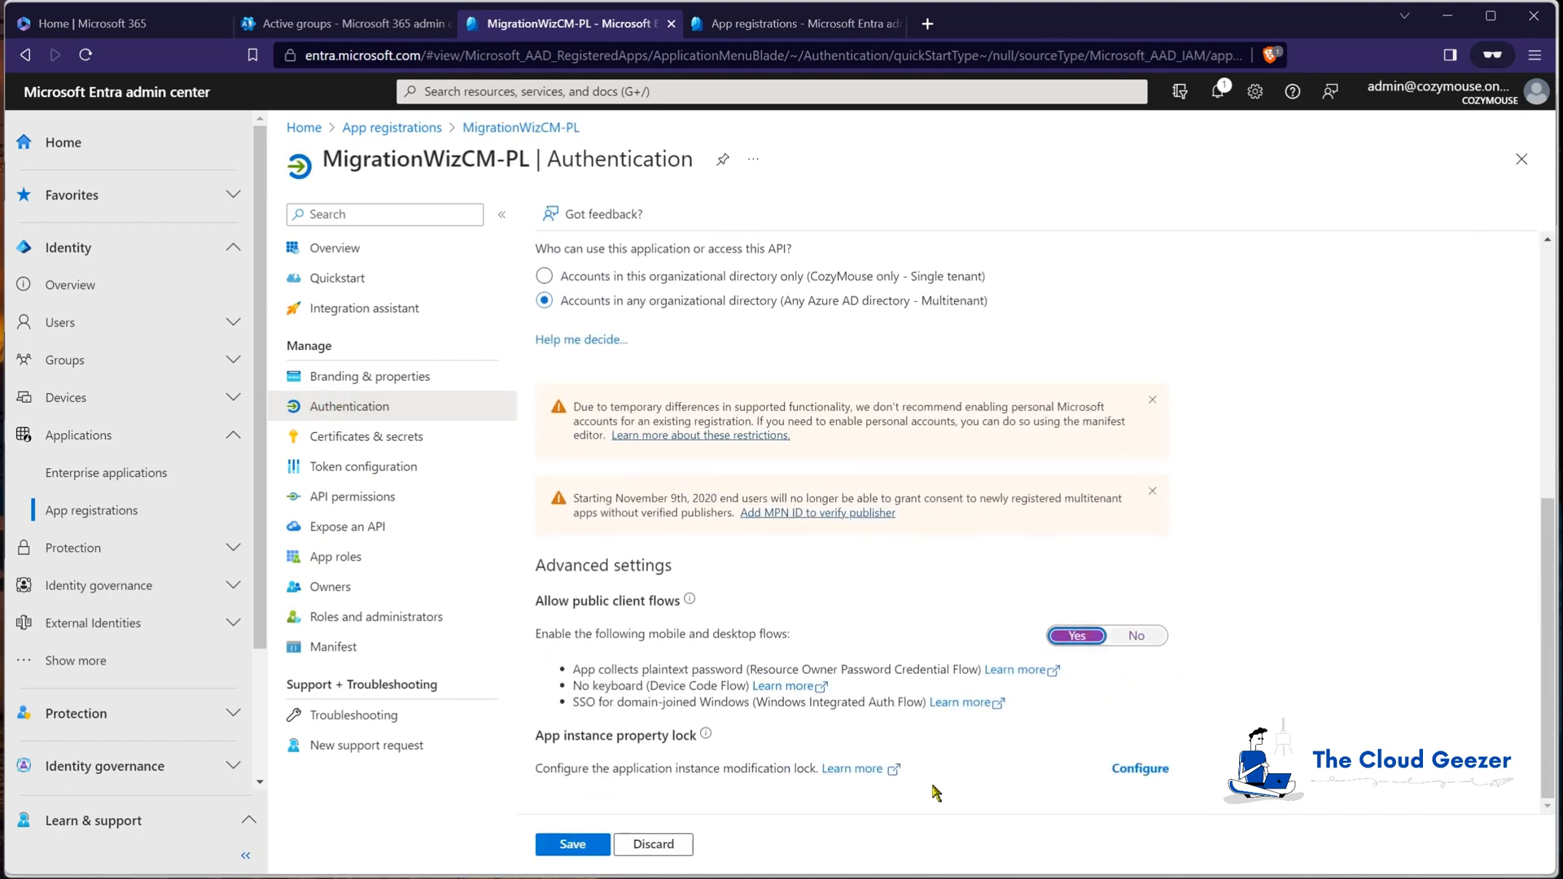
pyautogui.click(573, 844)
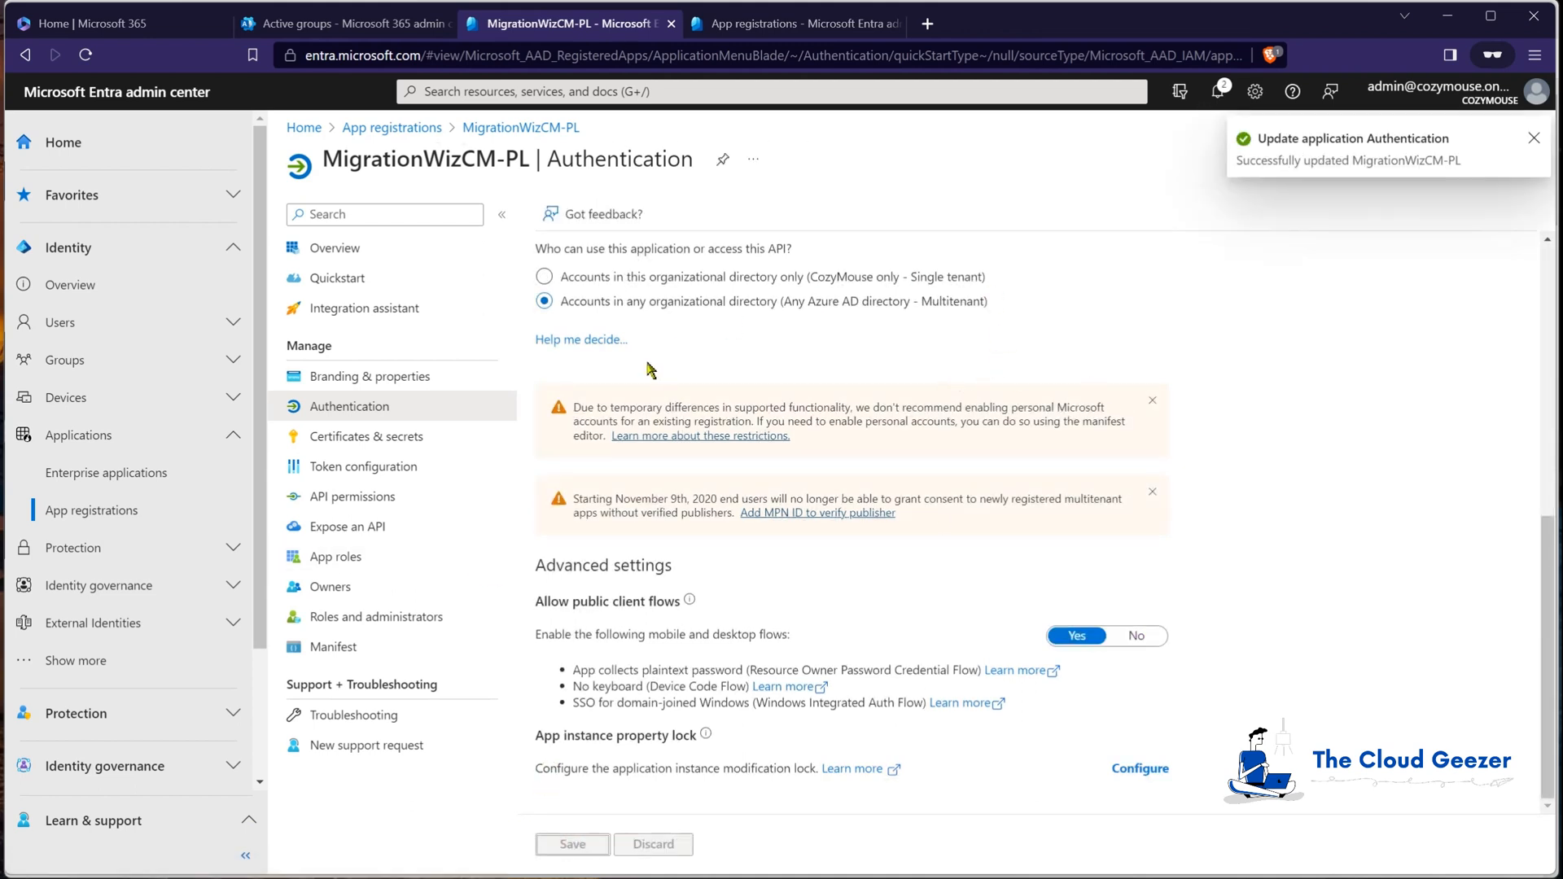
pyautogui.click(395, 495)
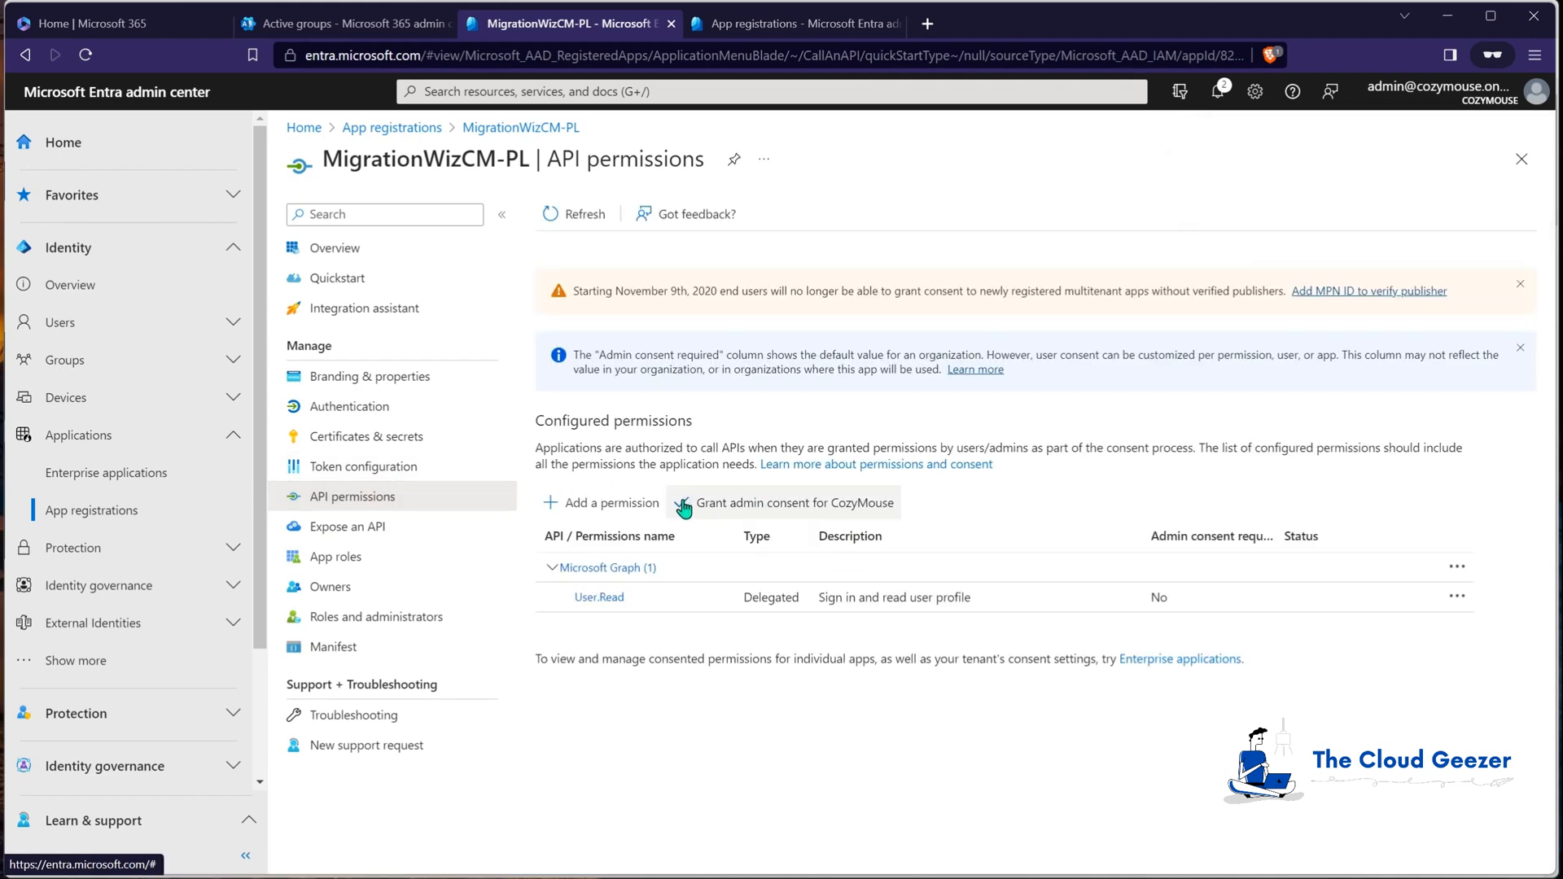
# Step: Add the delegated Office 365 Exchange Online EWS.AccessAsUser.All permission to the app
pyautogui.click(616, 509)
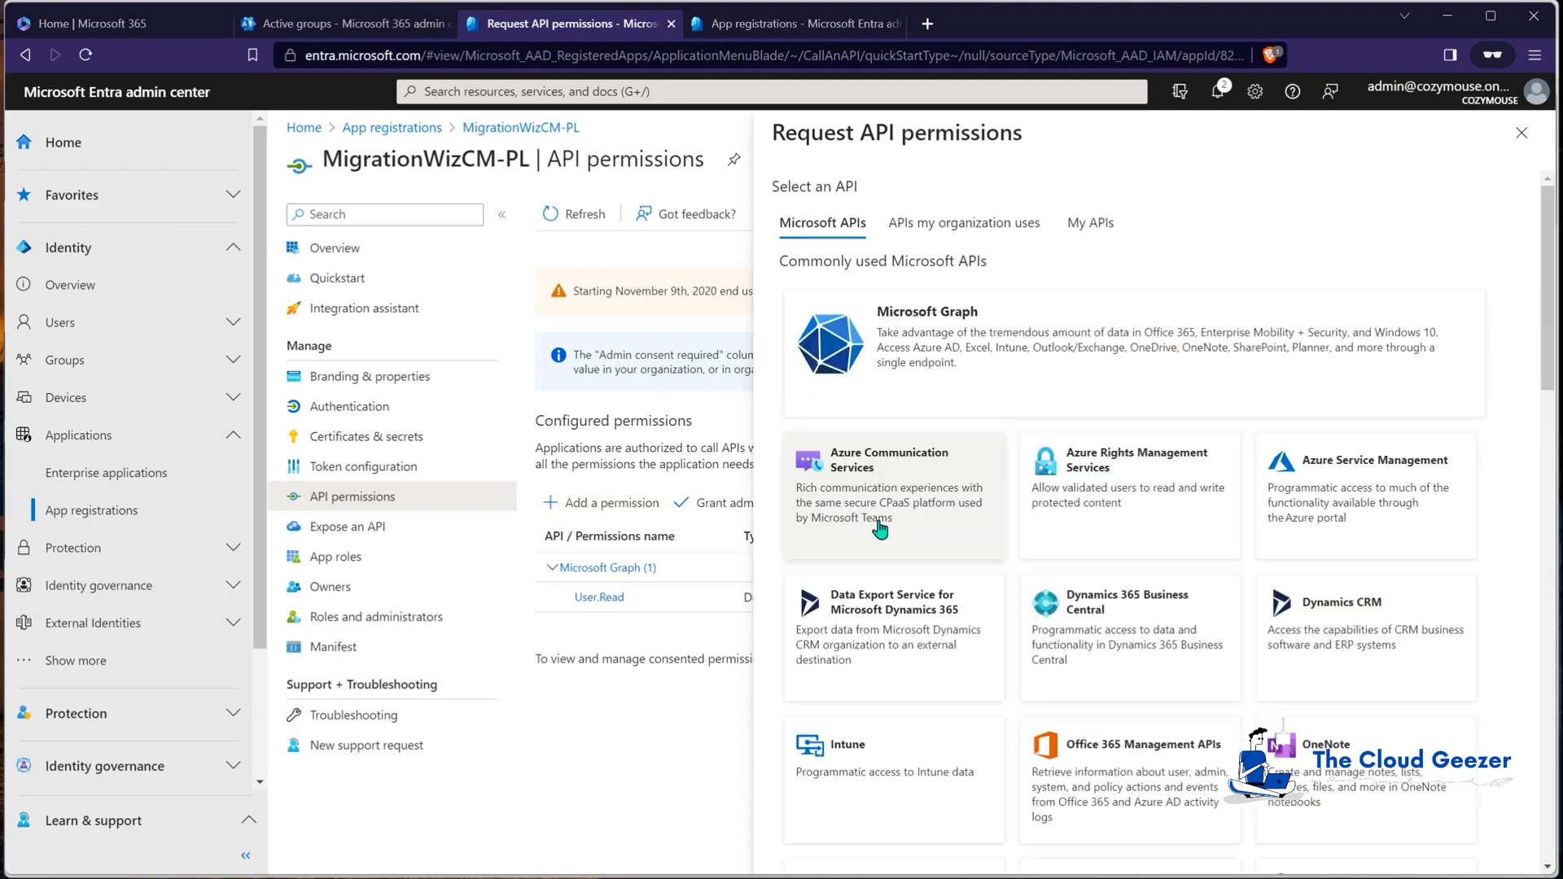
pyautogui.click(963, 231)
pyautogui.click(971, 295)
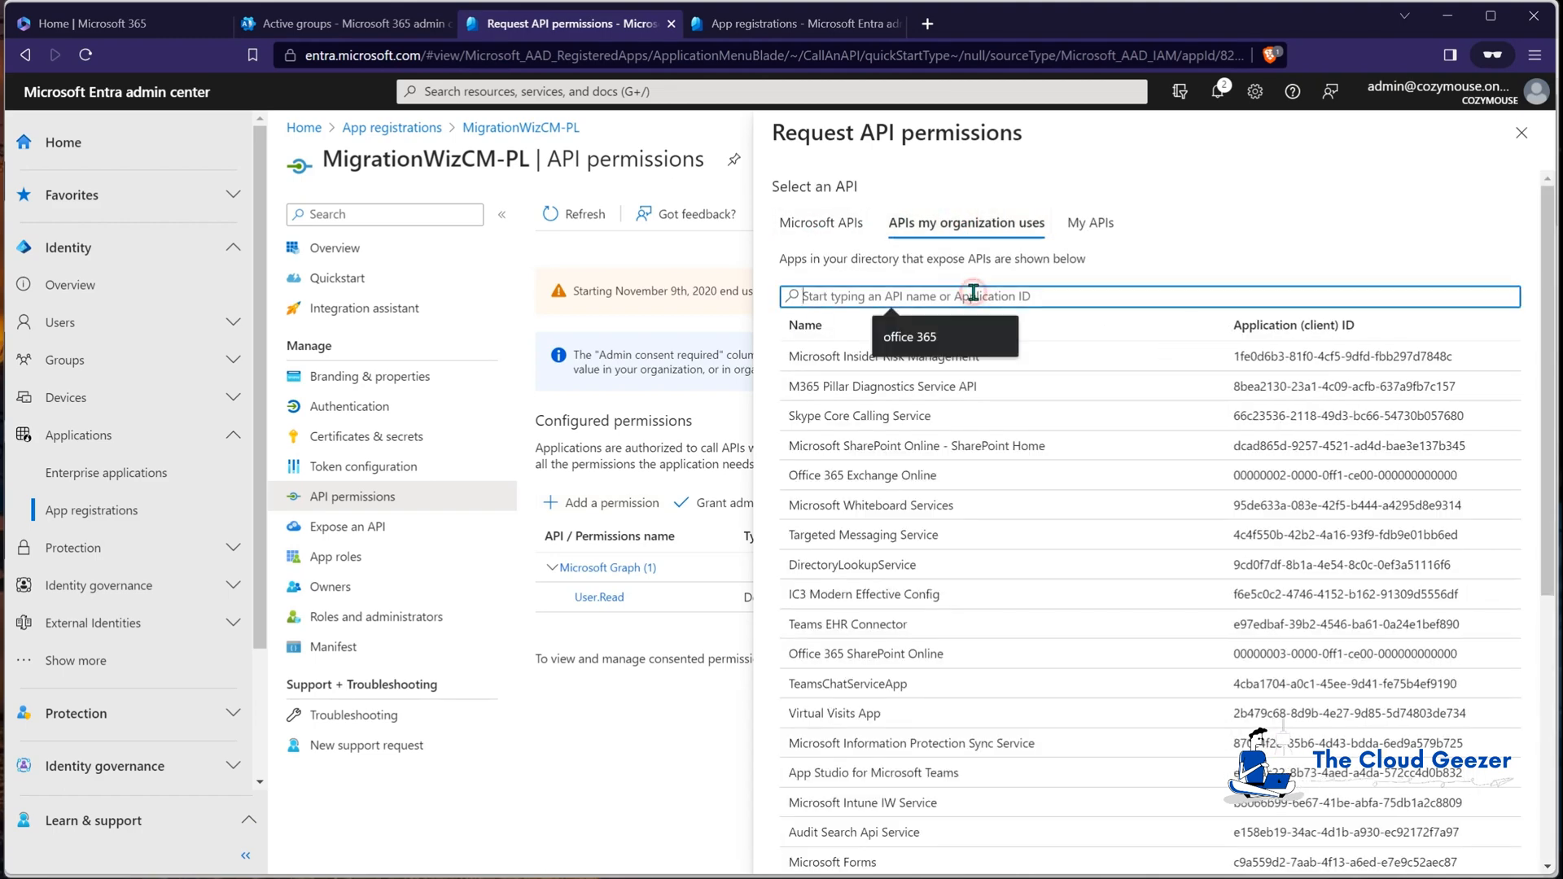
pyautogui.write('e')
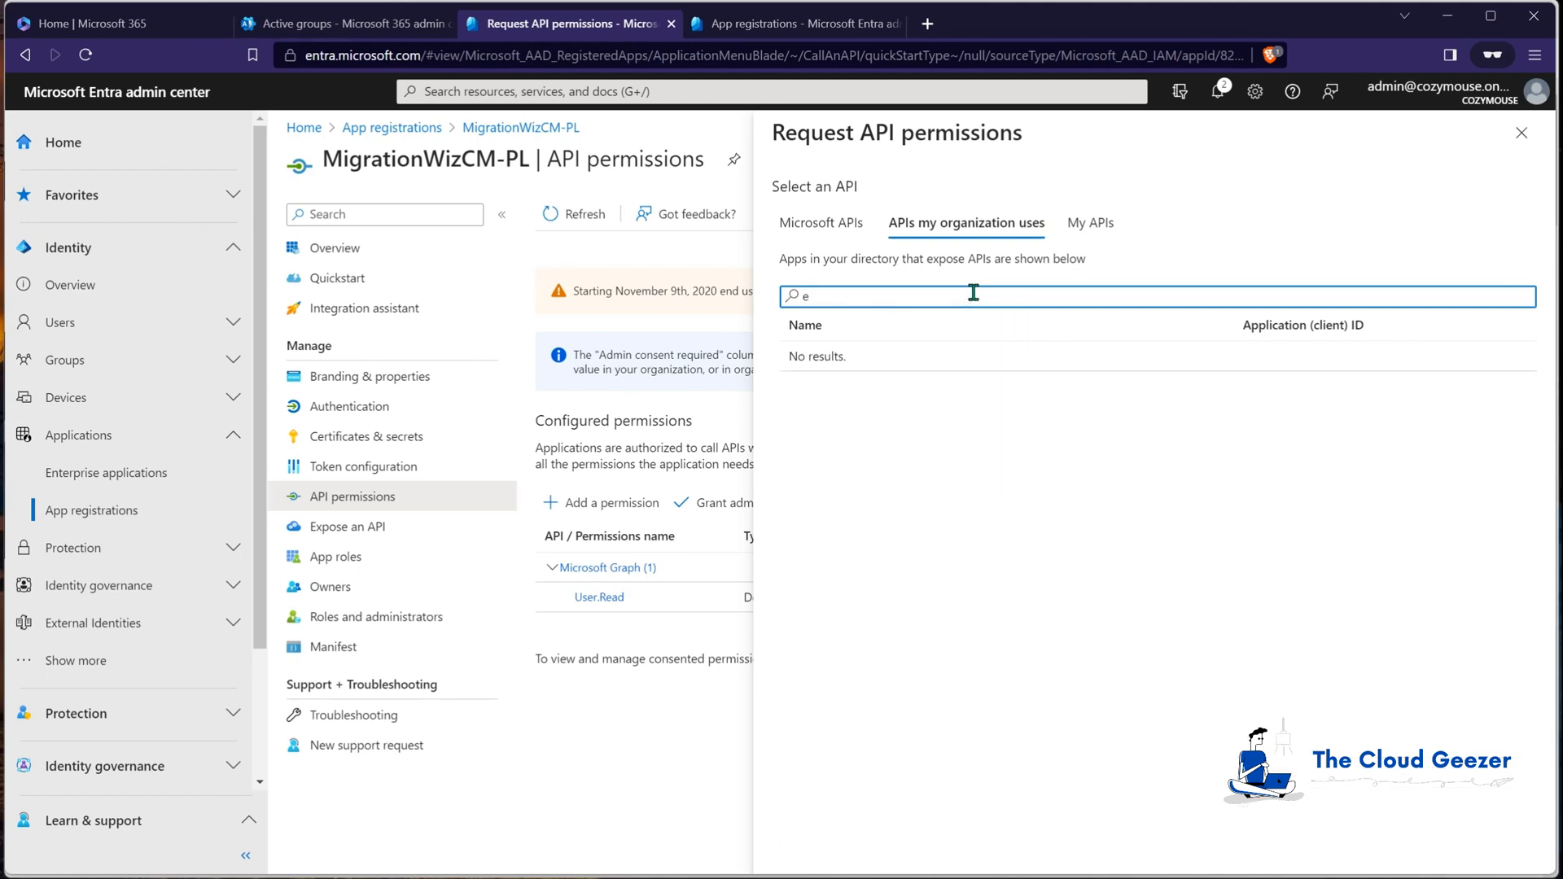
pyautogui.press('BackSpace')
pyautogui.press('BackSpace')
pyautogui.write('e 365')
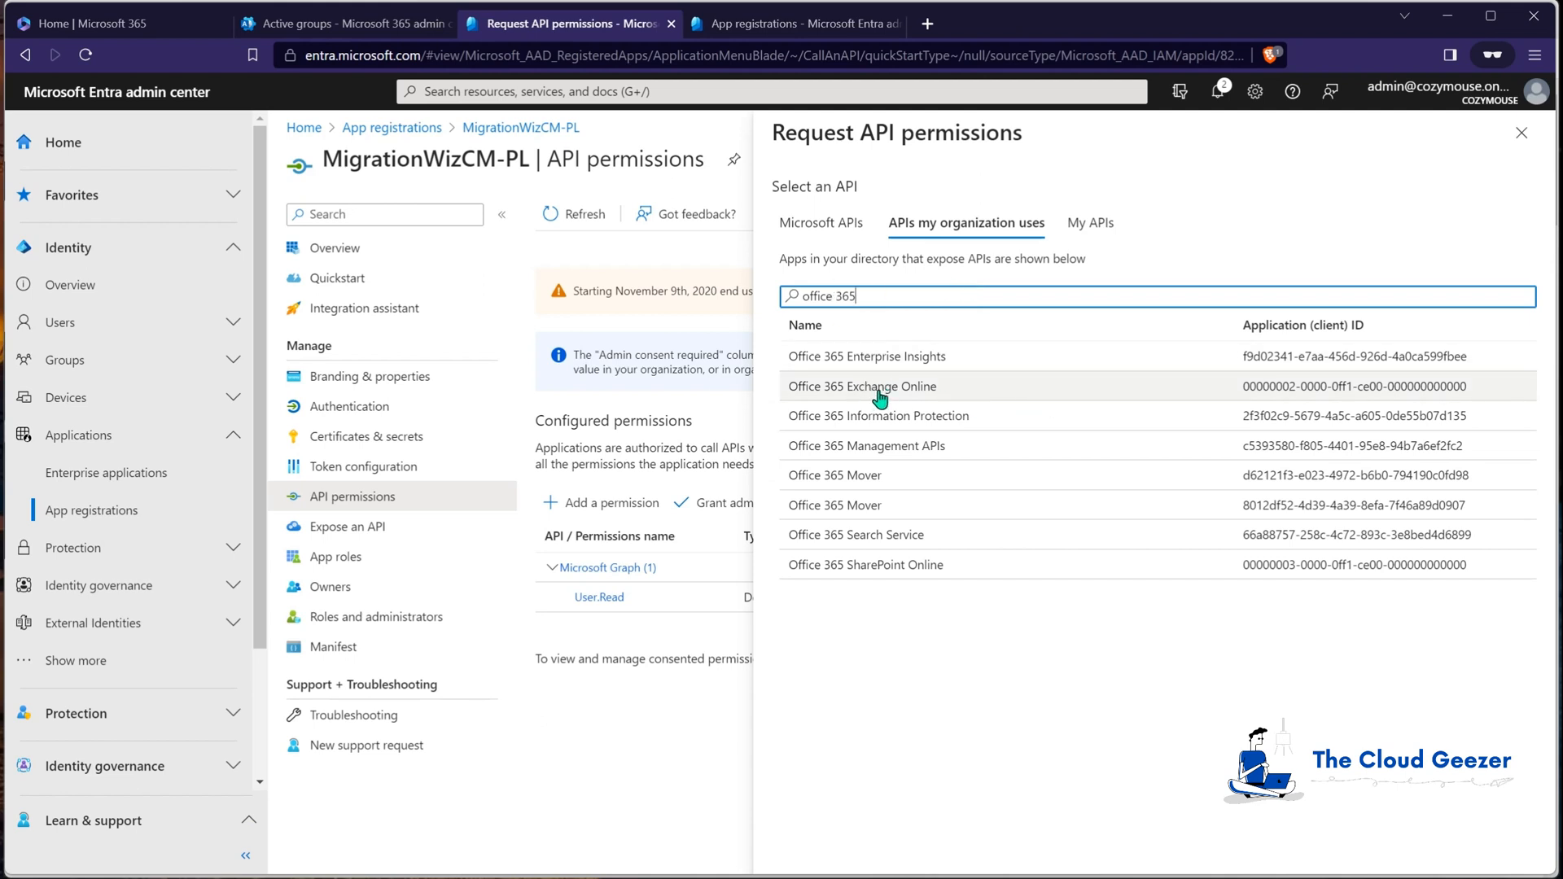
pyautogui.click(888, 388)
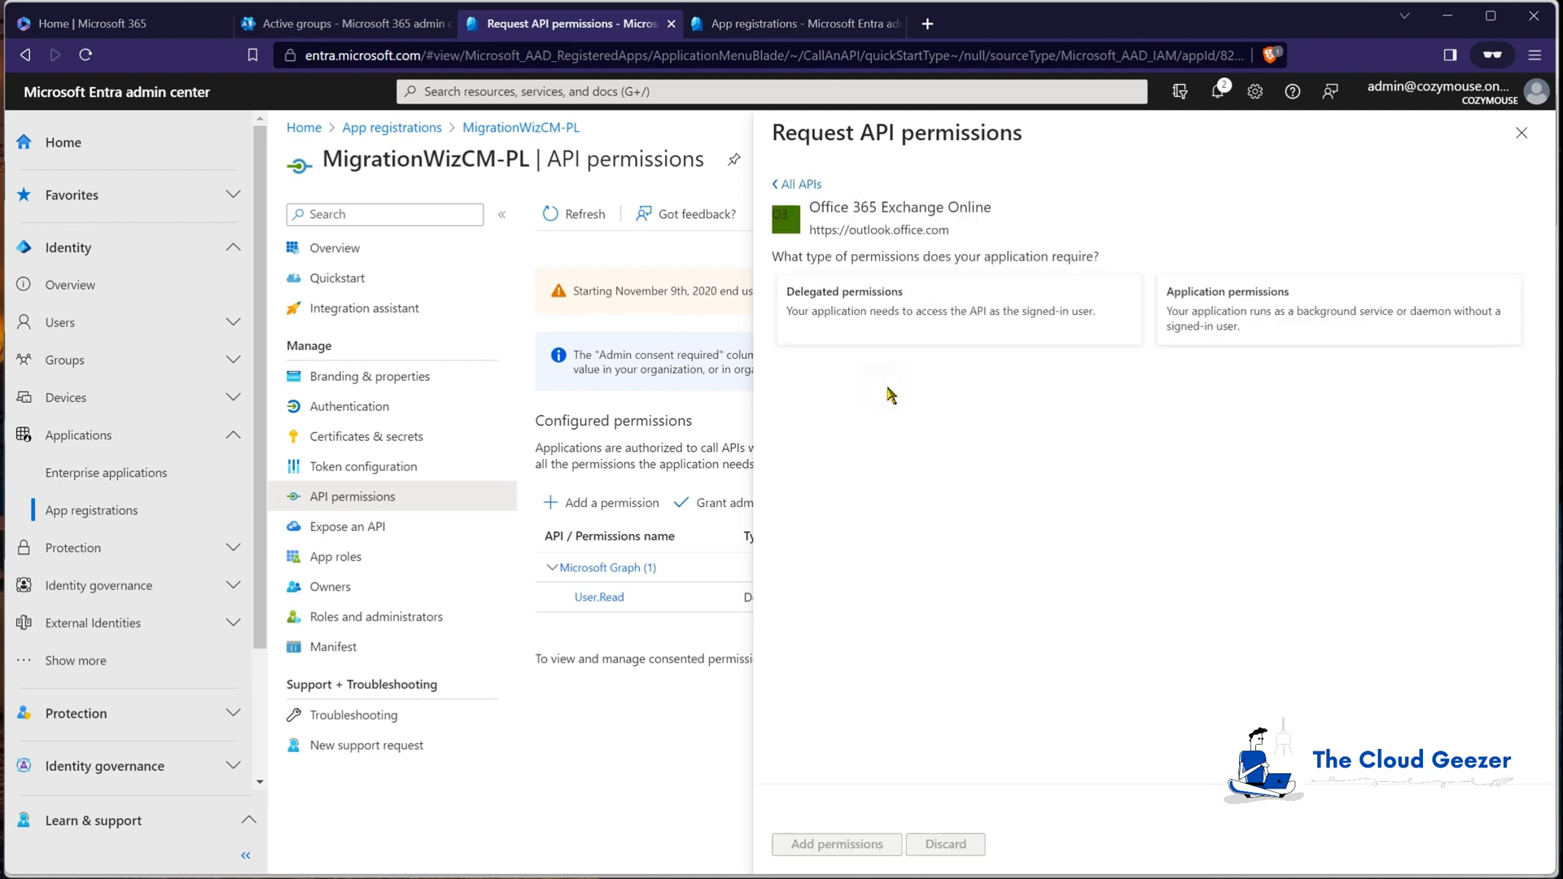
pyautogui.click(897, 328)
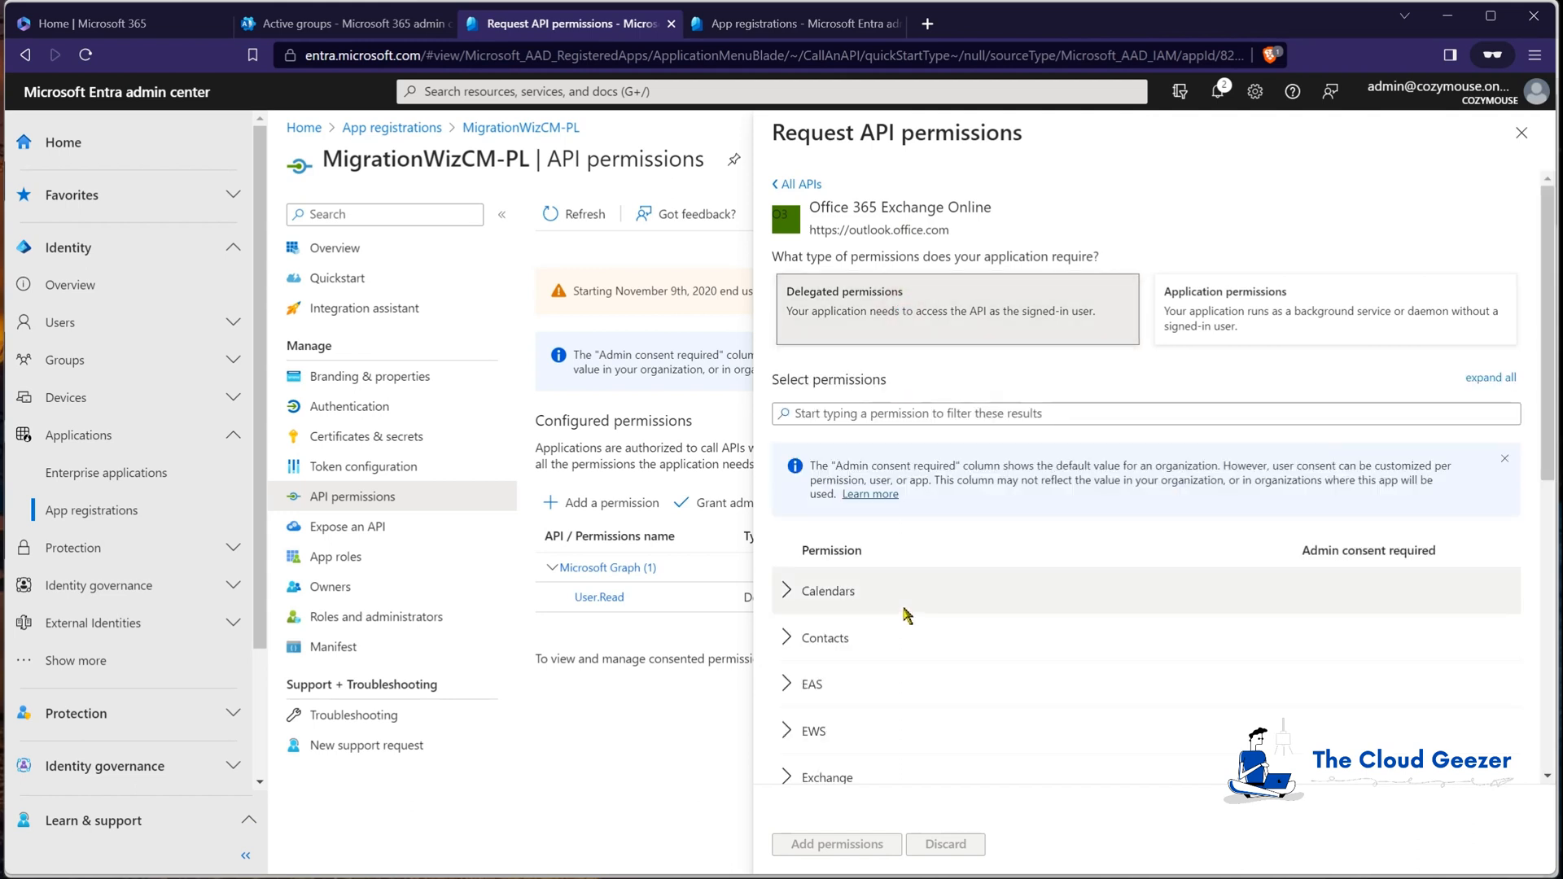
pyautogui.scroll(-1, 907, 616)
pyautogui.click(913, 651)
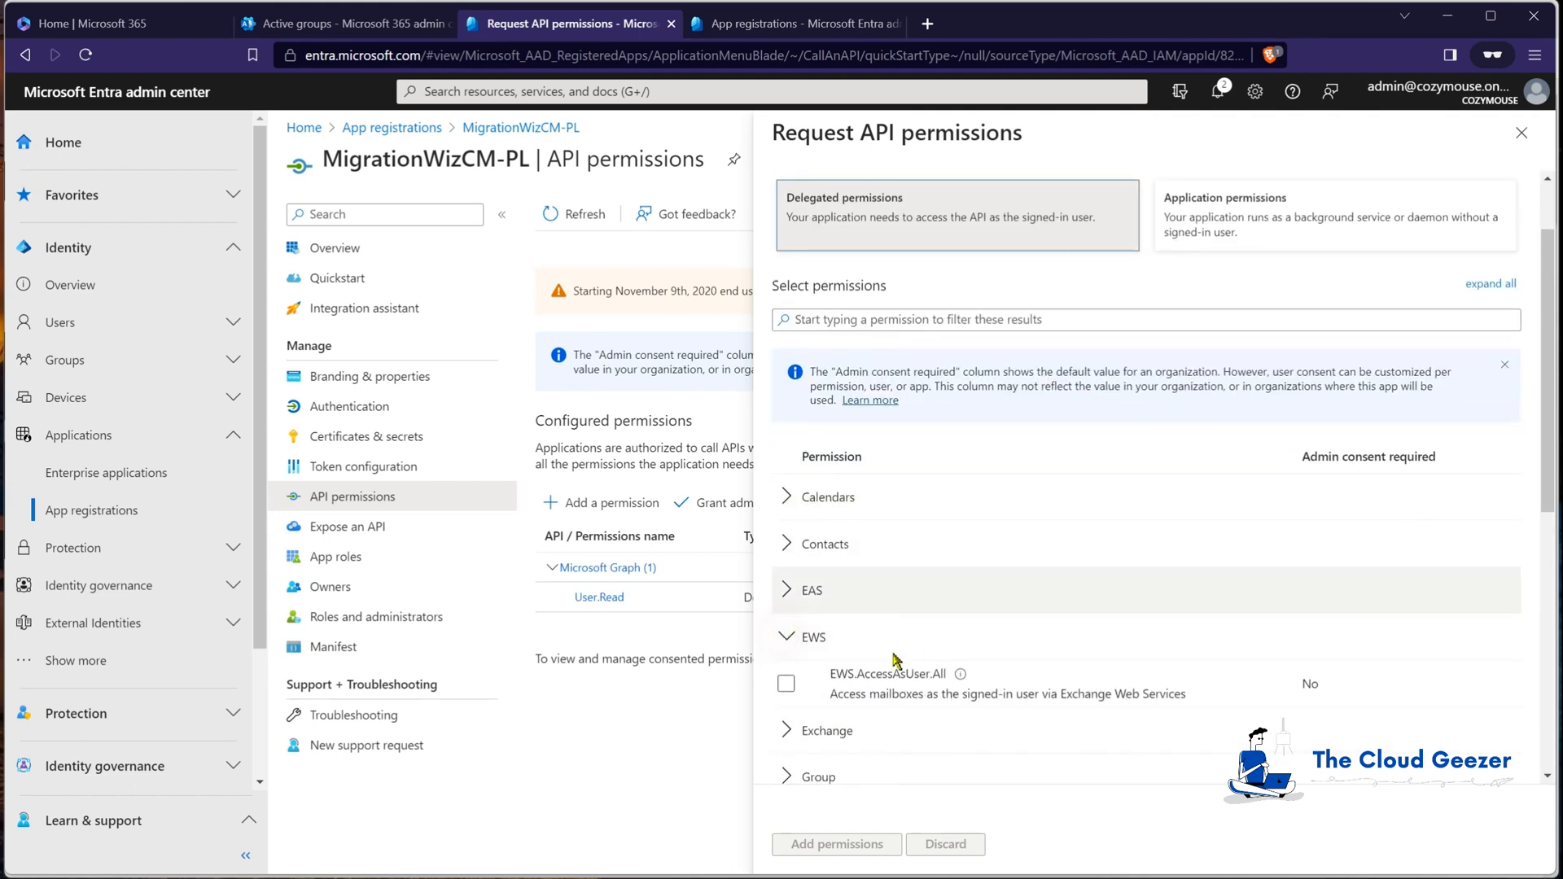
pyautogui.click(786, 683)
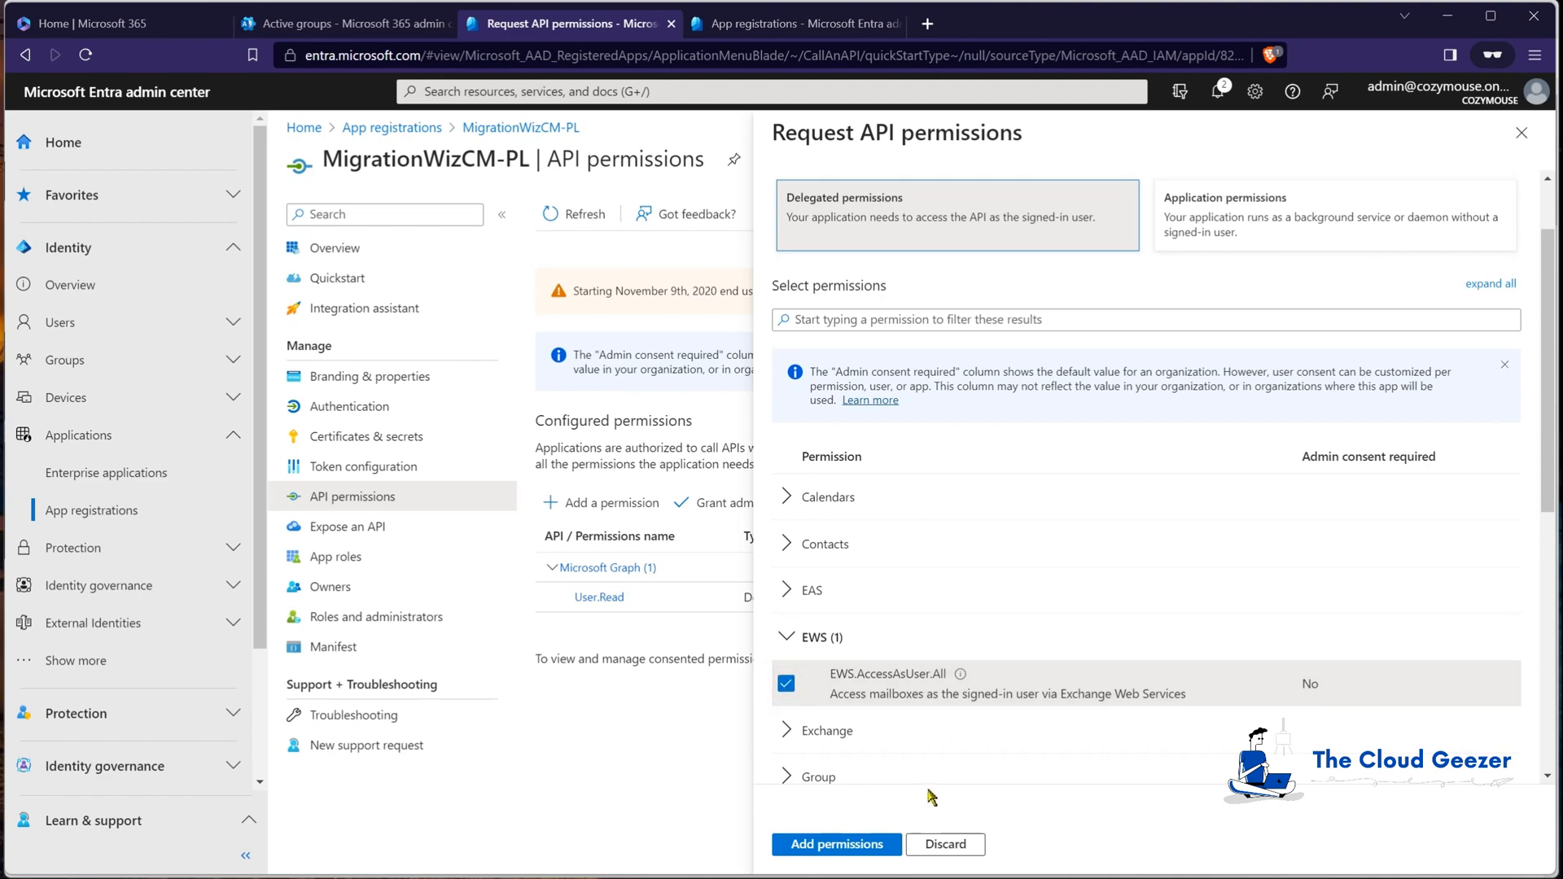
pyautogui.click(856, 845)
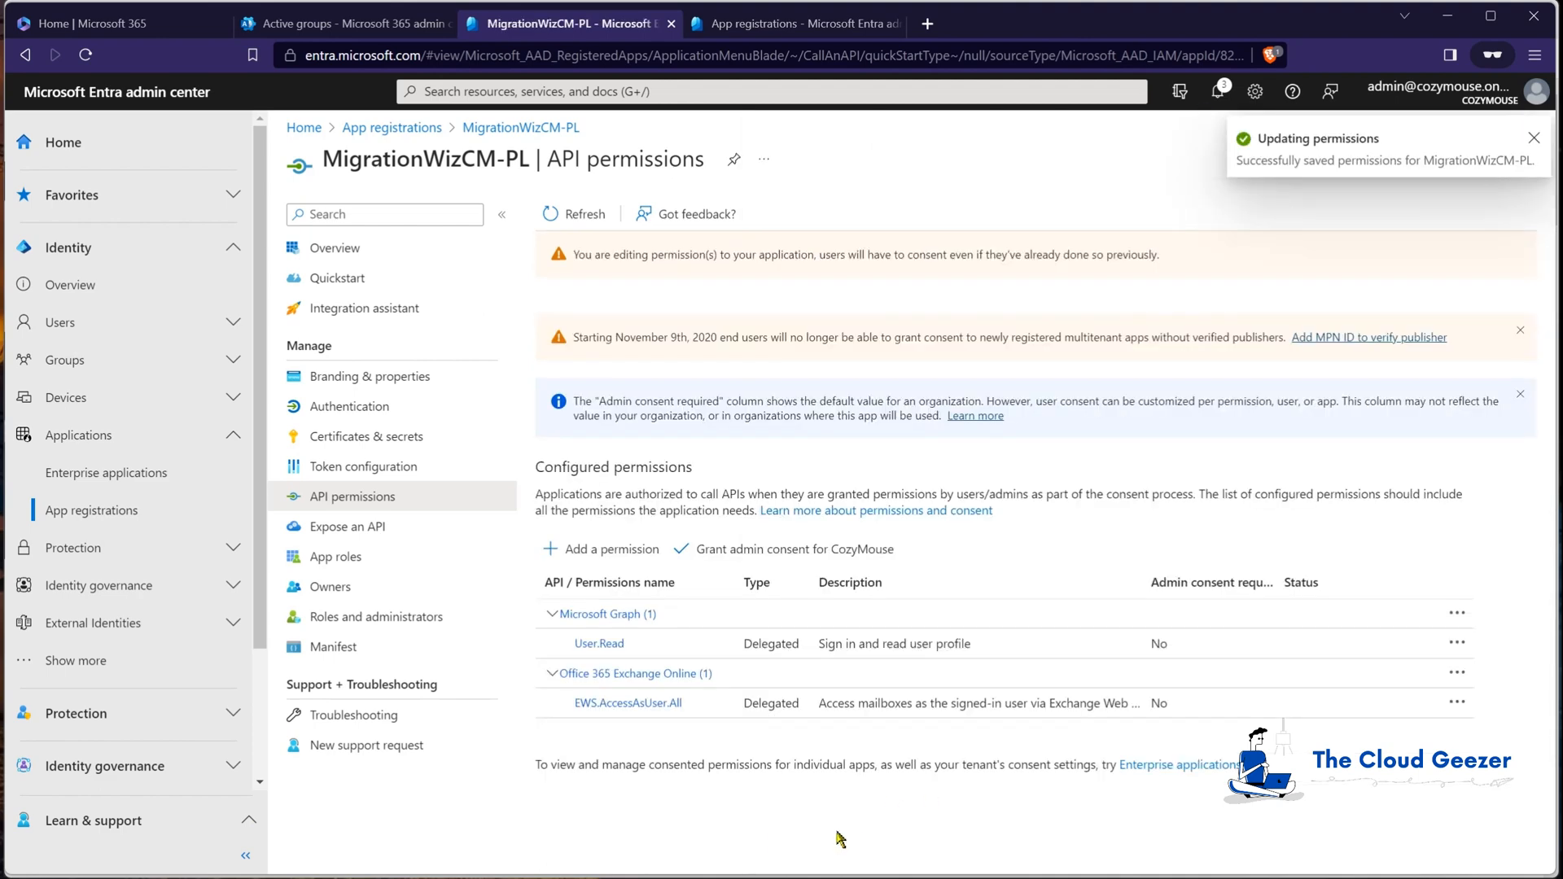
# Step: Grant admin consent for CozyMouse on the app's permissions
pyautogui.click(753, 550)
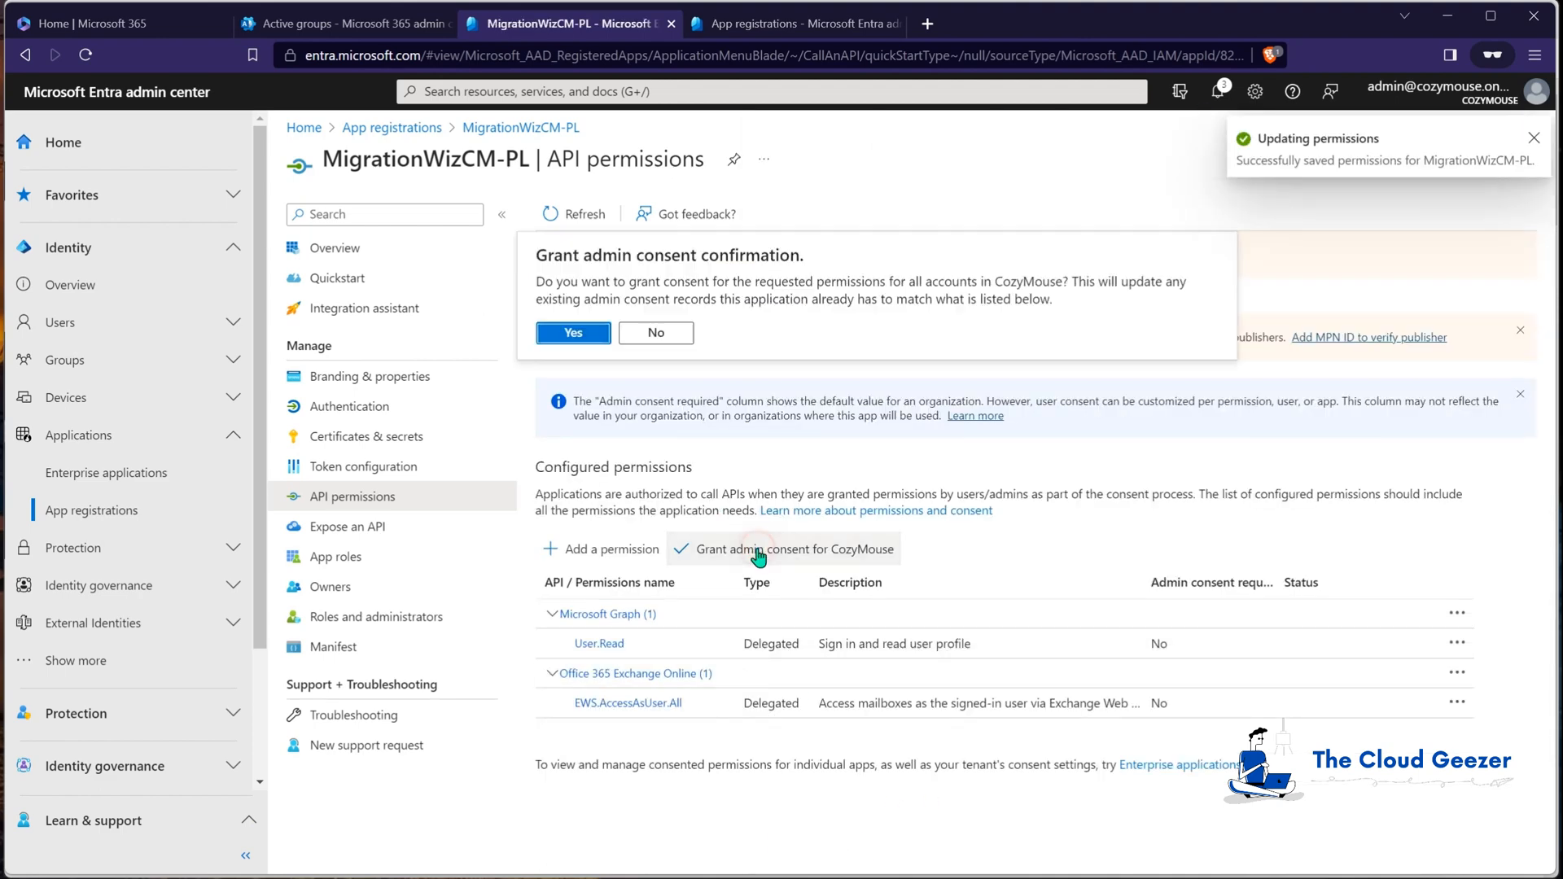
pyautogui.click(596, 334)
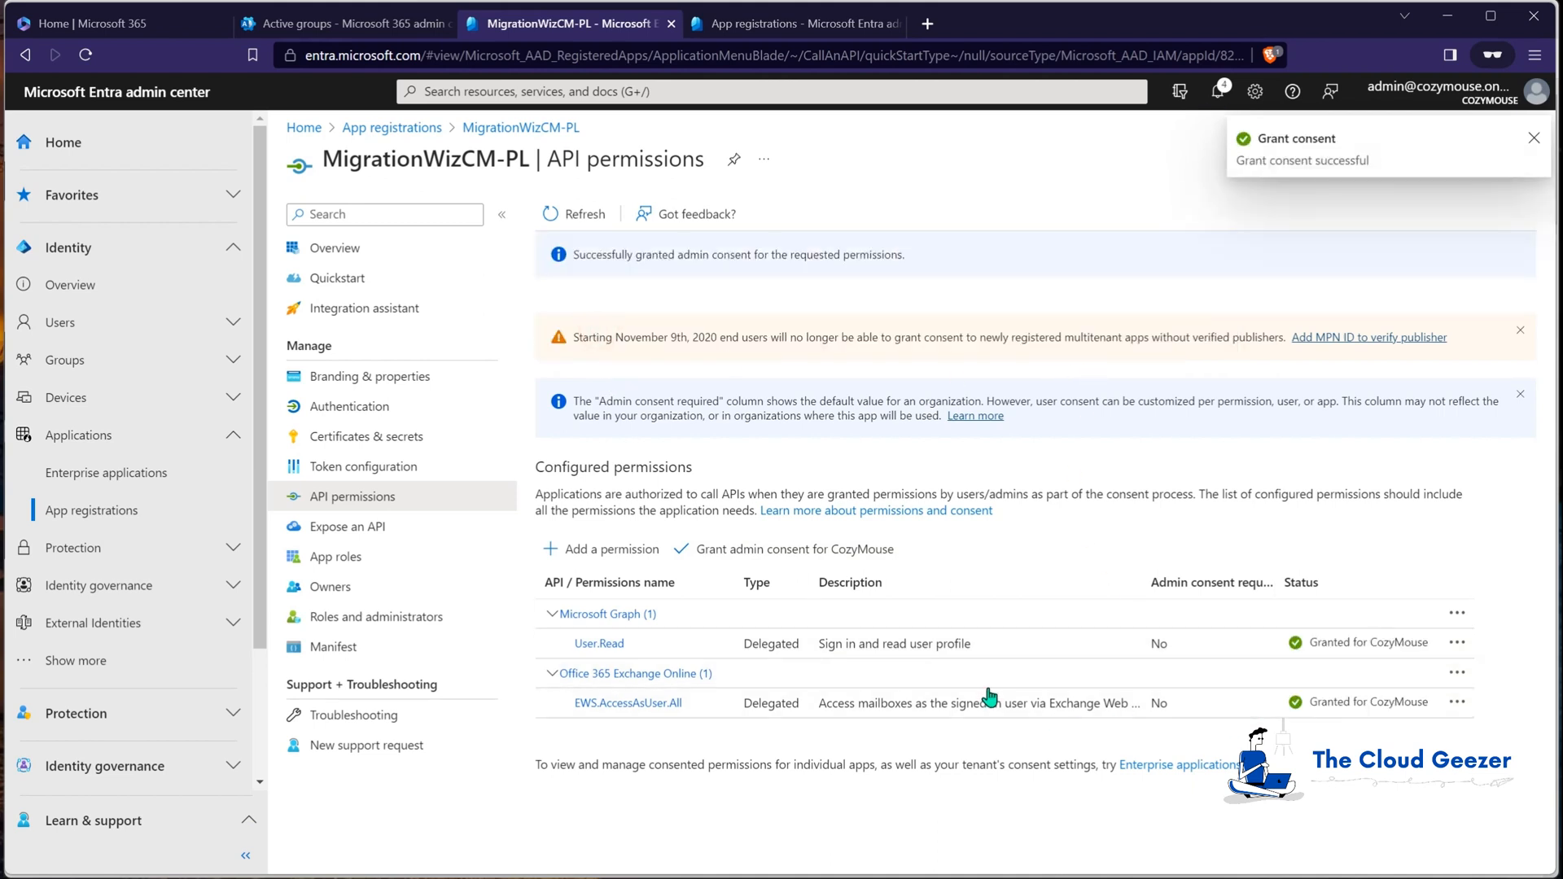
pyautogui.click(1532, 140)
# Step: Open a blank Notepad note below the app's overview page, keeping the app IDs visible
pyautogui.click(324, 249)
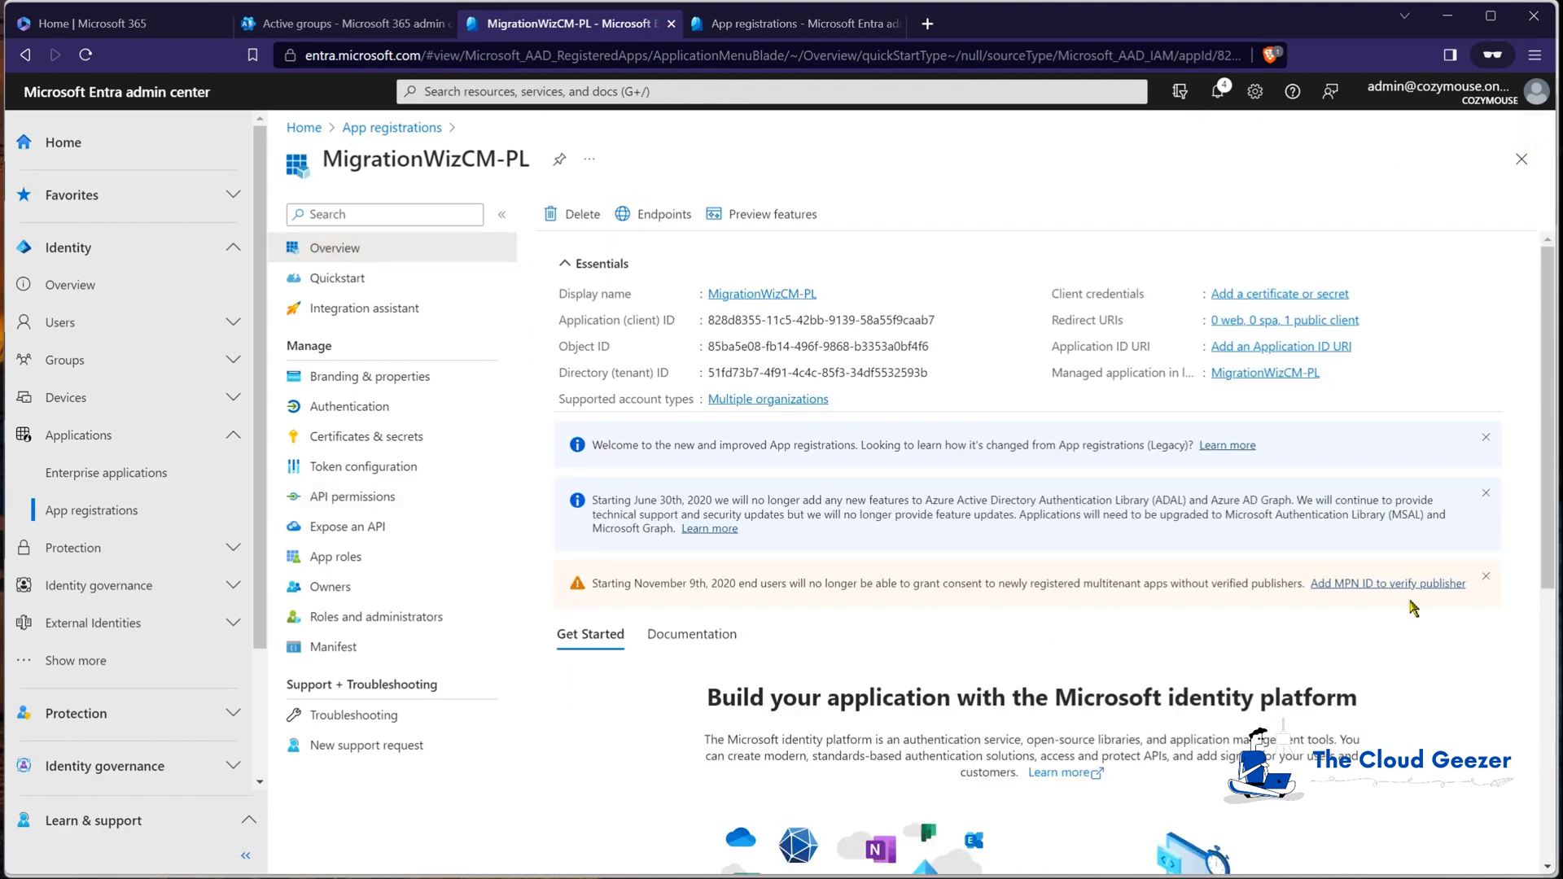
pyautogui.hotkey('alt', 'Tab')
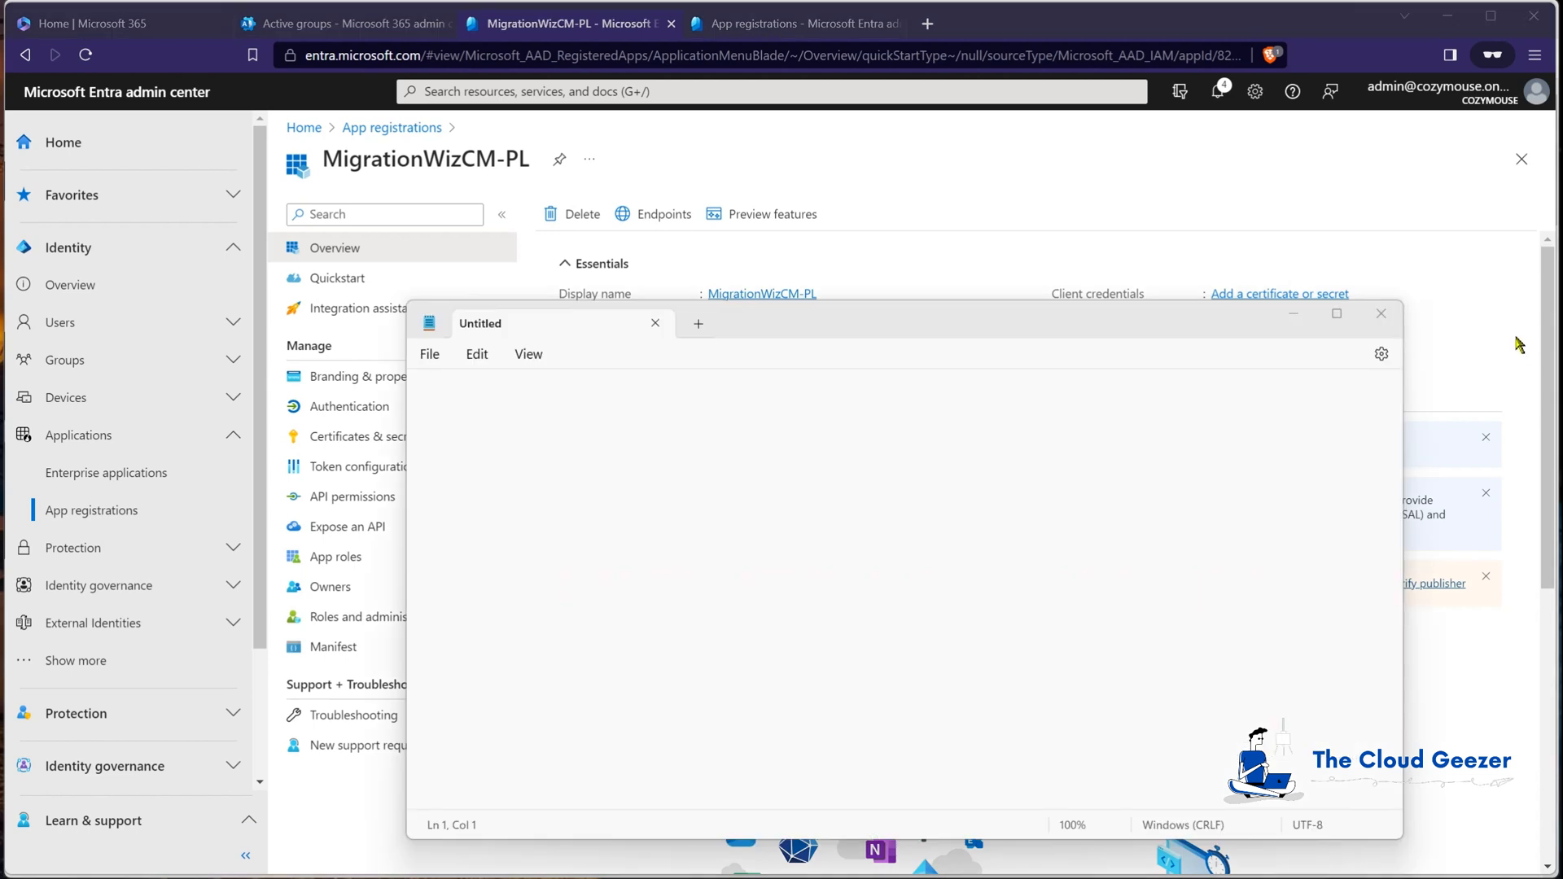
pyautogui.click(994, 308)
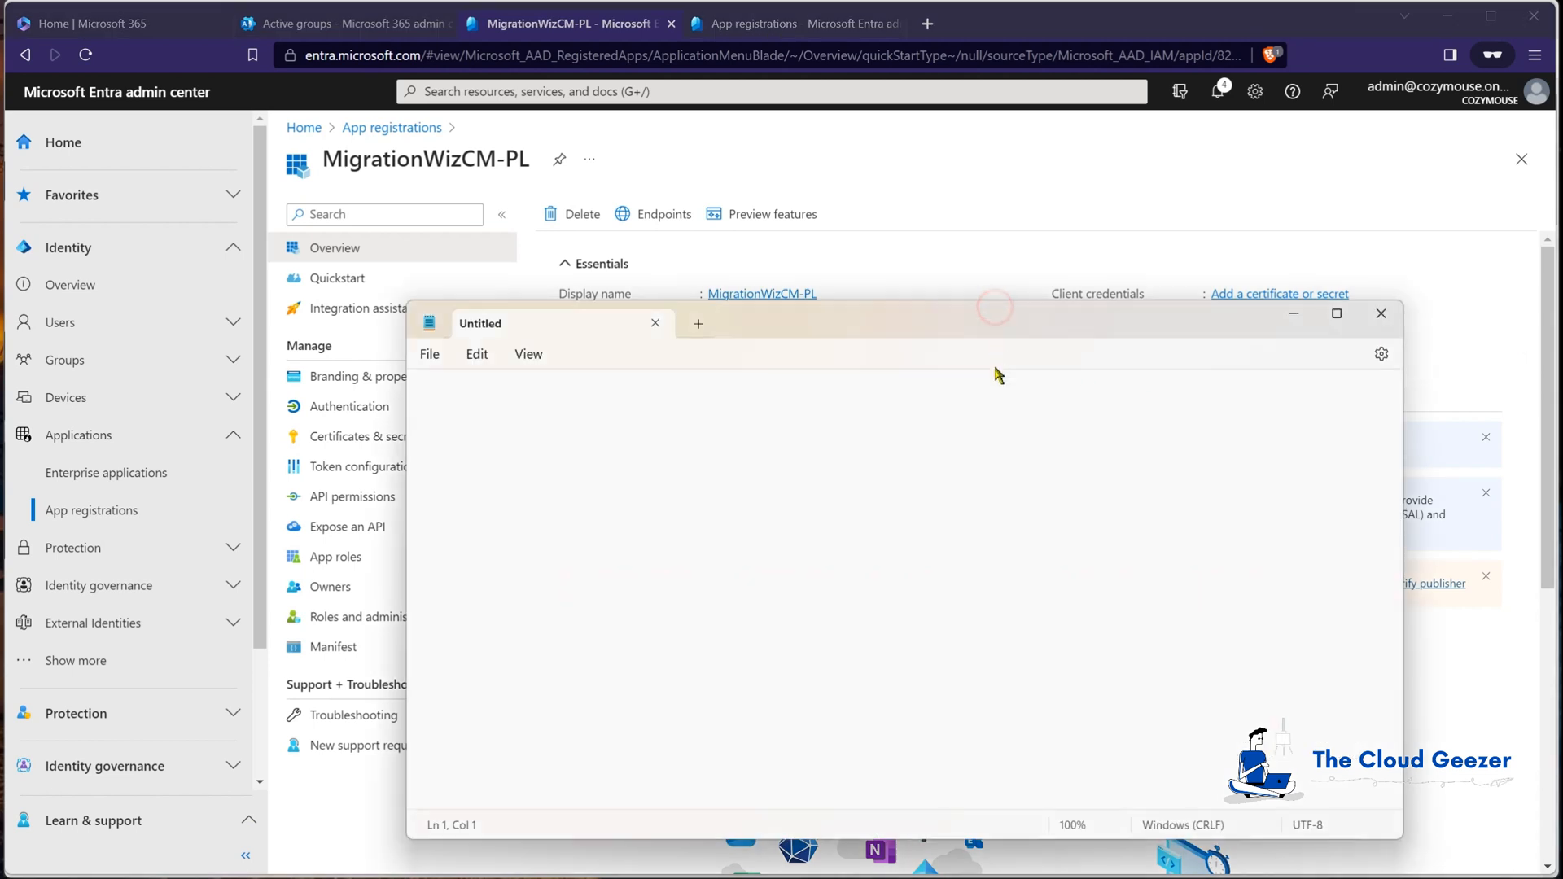
pyautogui.moveTo(999, 375); pyautogui.dragTo(987, 441)
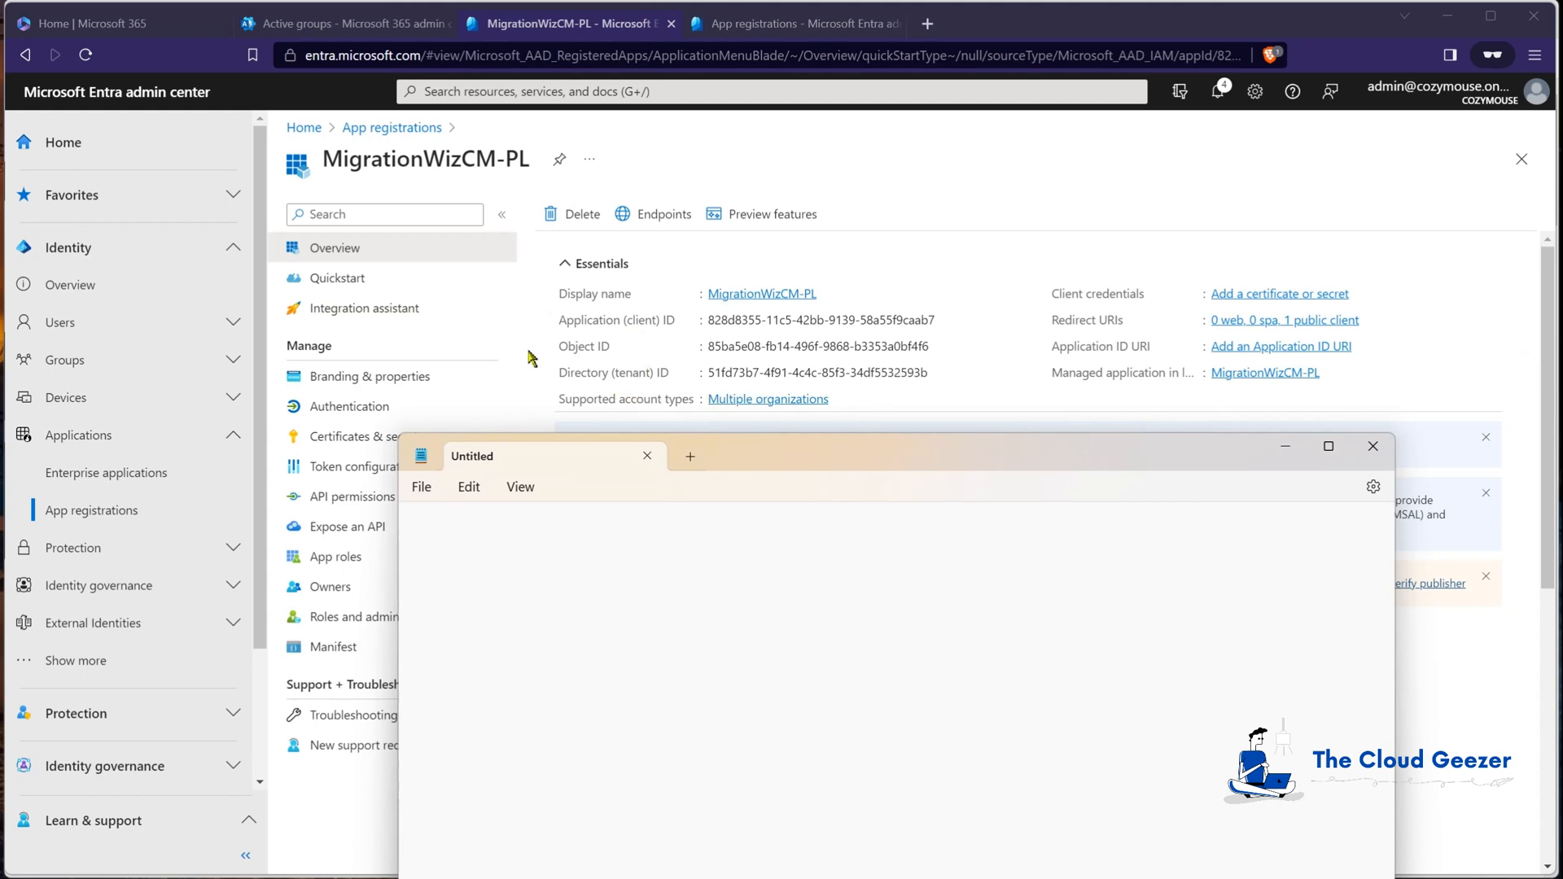
# Step: Scroll the BitTitan guide to the ModernAuth format lines and select ModernAuthClientIdExport=
pyautogui.moveTo(0, 330); pyautogui.dragTo(886, 113)
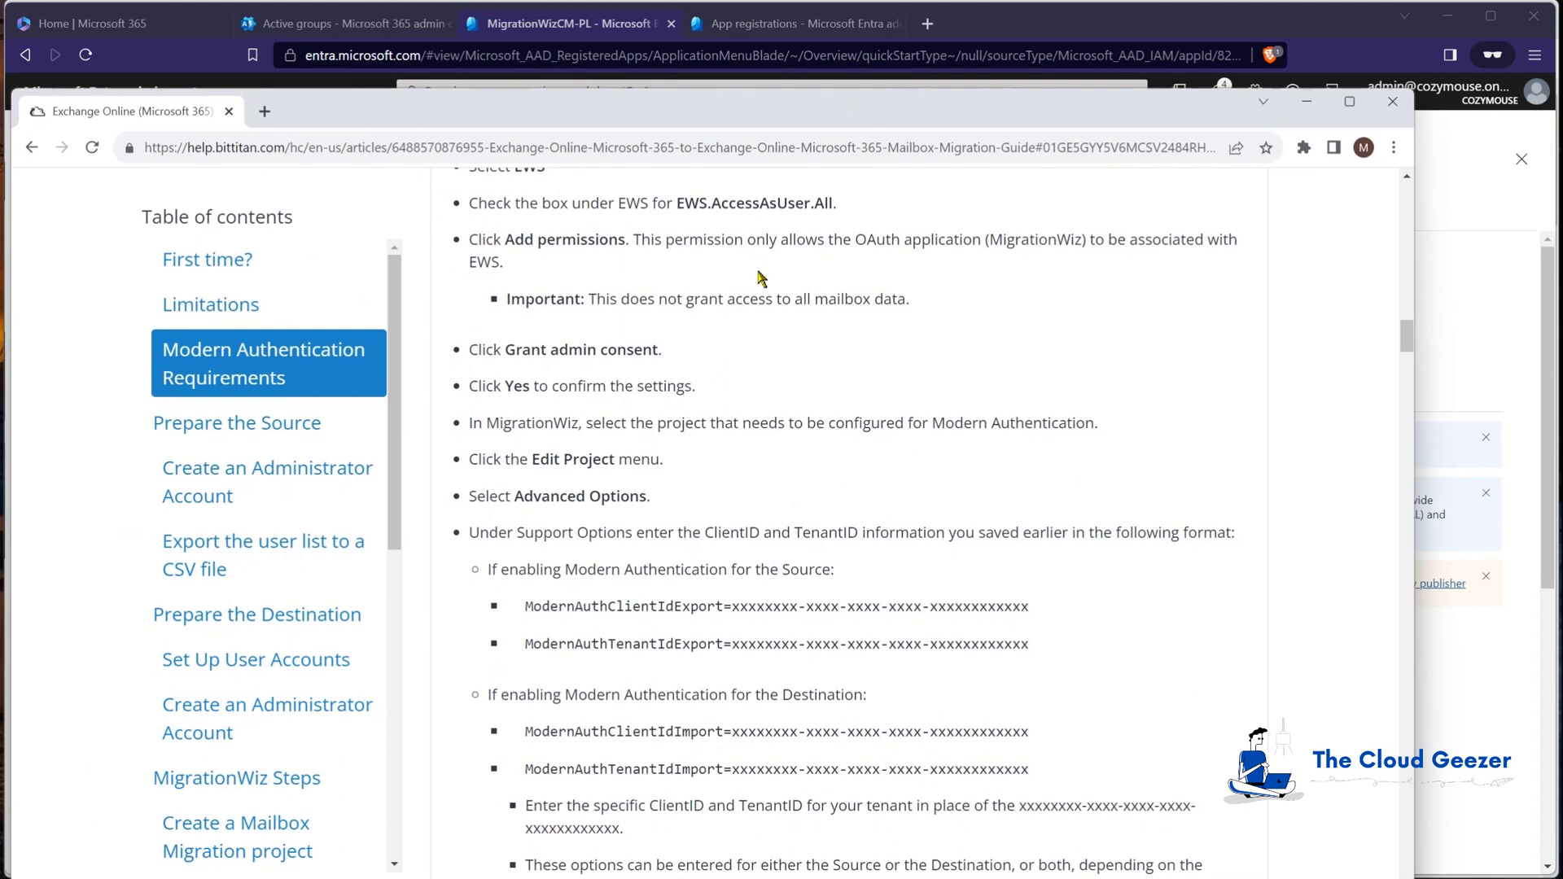
pyautogui.scroll(-1, 684, 619)
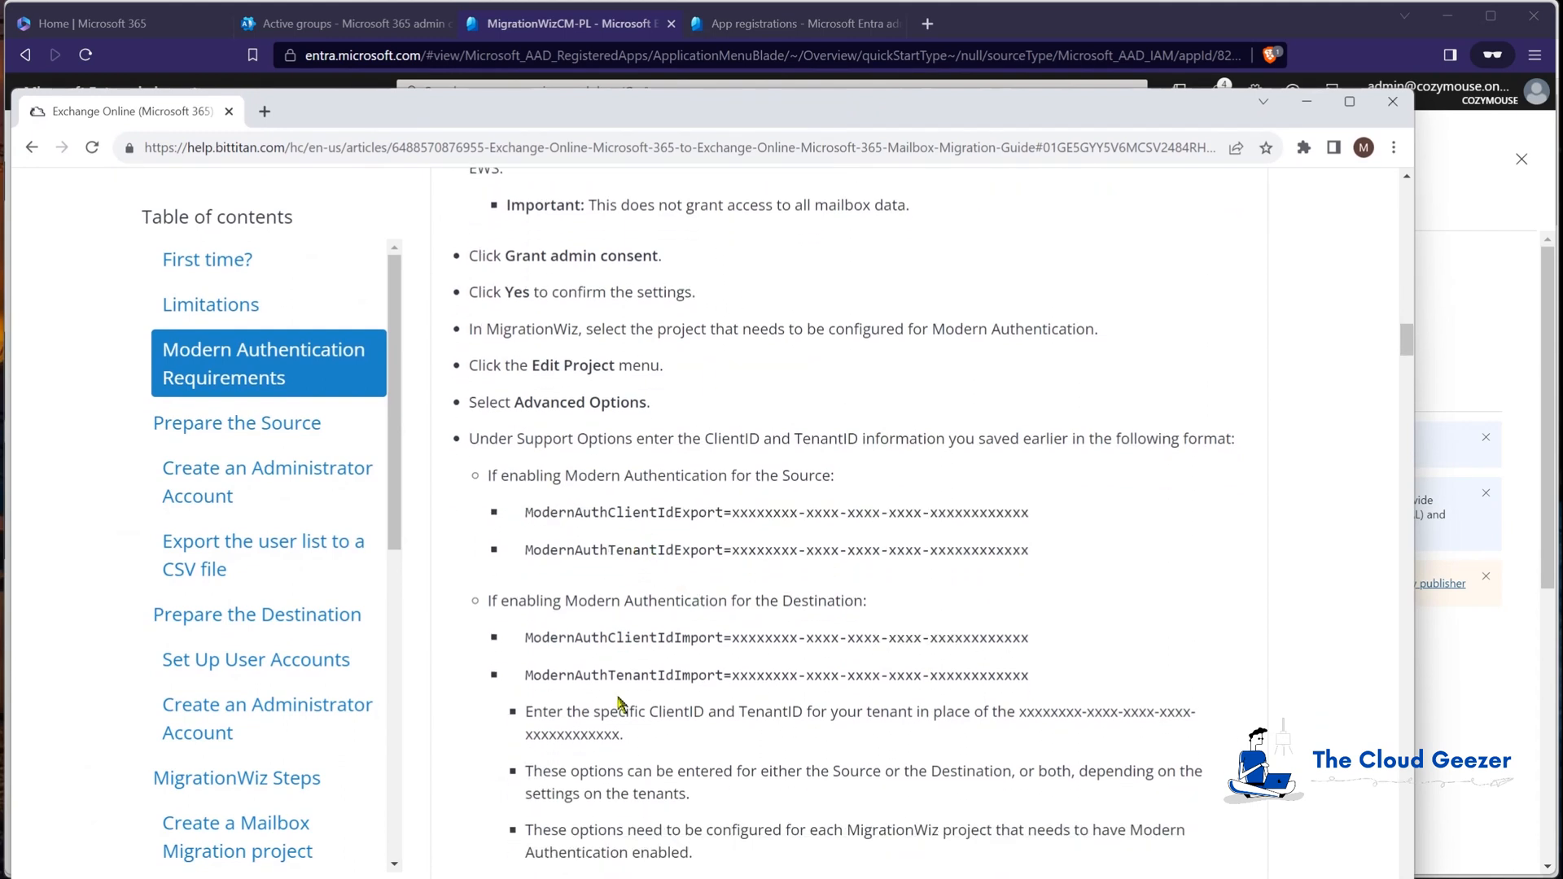
pyautogui.moveTo(525, 513); pyautogui.dragTo(733, 513)
pyautogui.hotkey('ctrl', 'c')
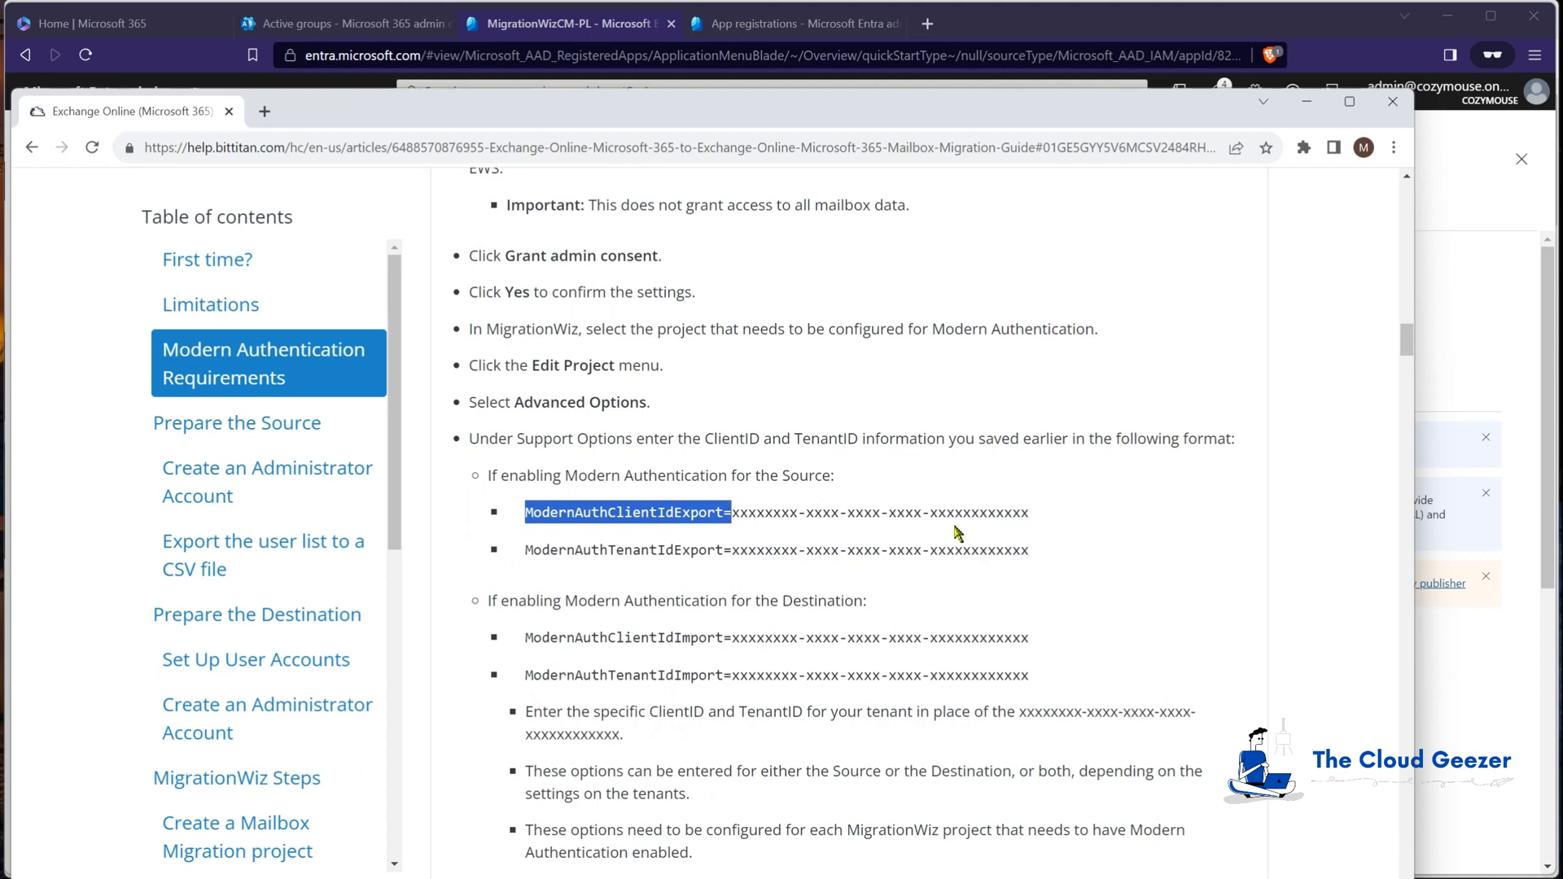
# Step: Write ModernAuthClientIdExport=, ModernAuthTenantIdExport=, ModernAuthClientIdImport= and ModernAuthTenantIdImport= lines in Notepad
pyautogui.moveTo(942, 110); pyautogui.dragTo(899, 530)
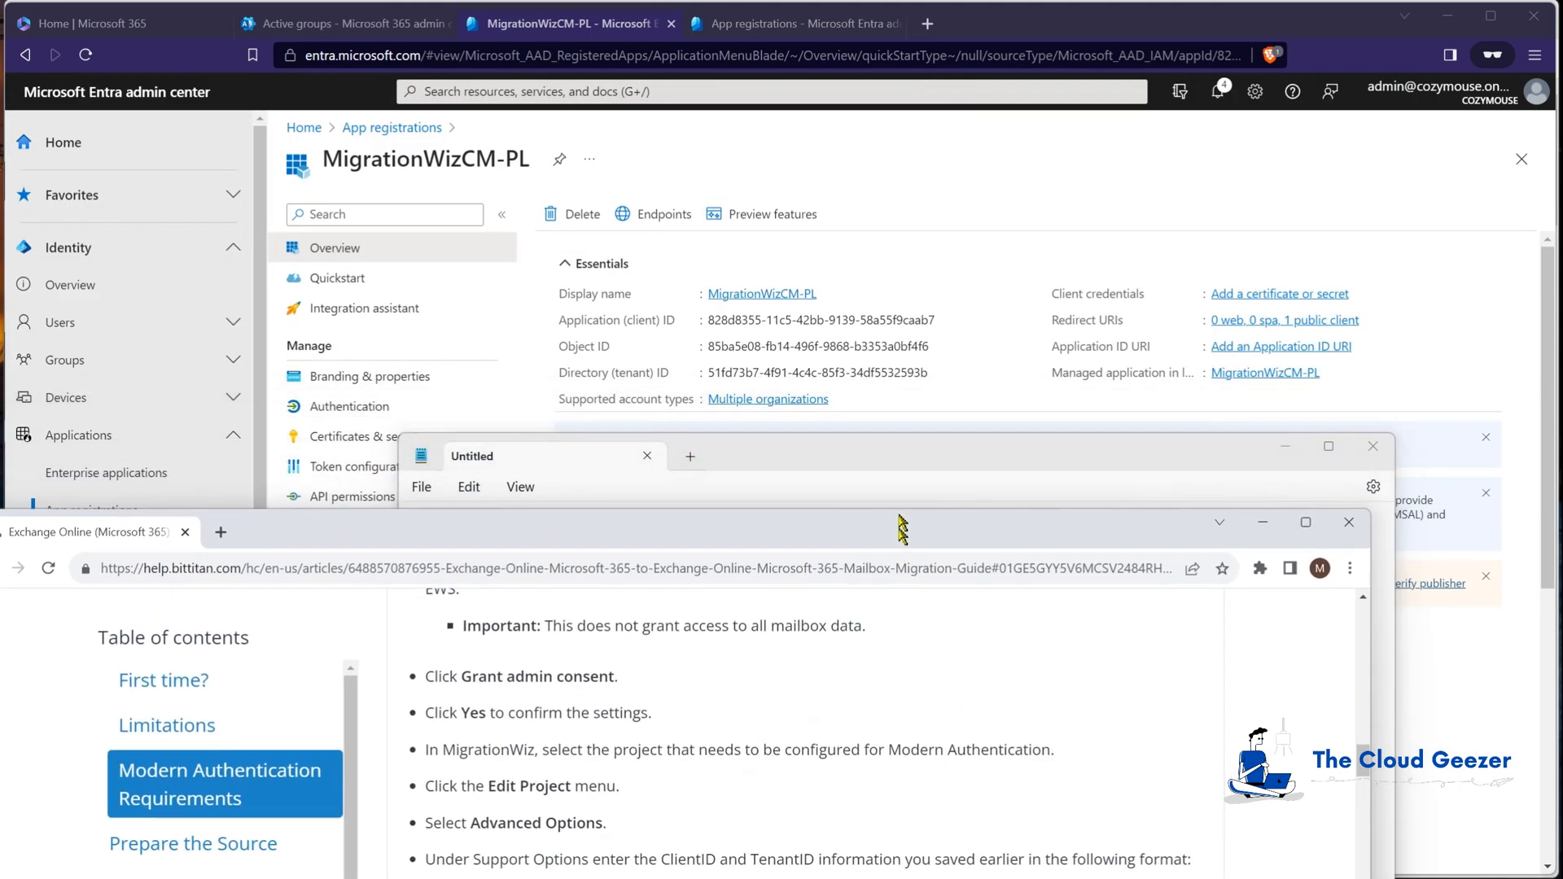
pyautogui.moveTo(903, 458); pyautogui.dragTo(989, 150)
pyautogui.click(884, 242)
pyautogui.hotkey('ctrl', 'v')
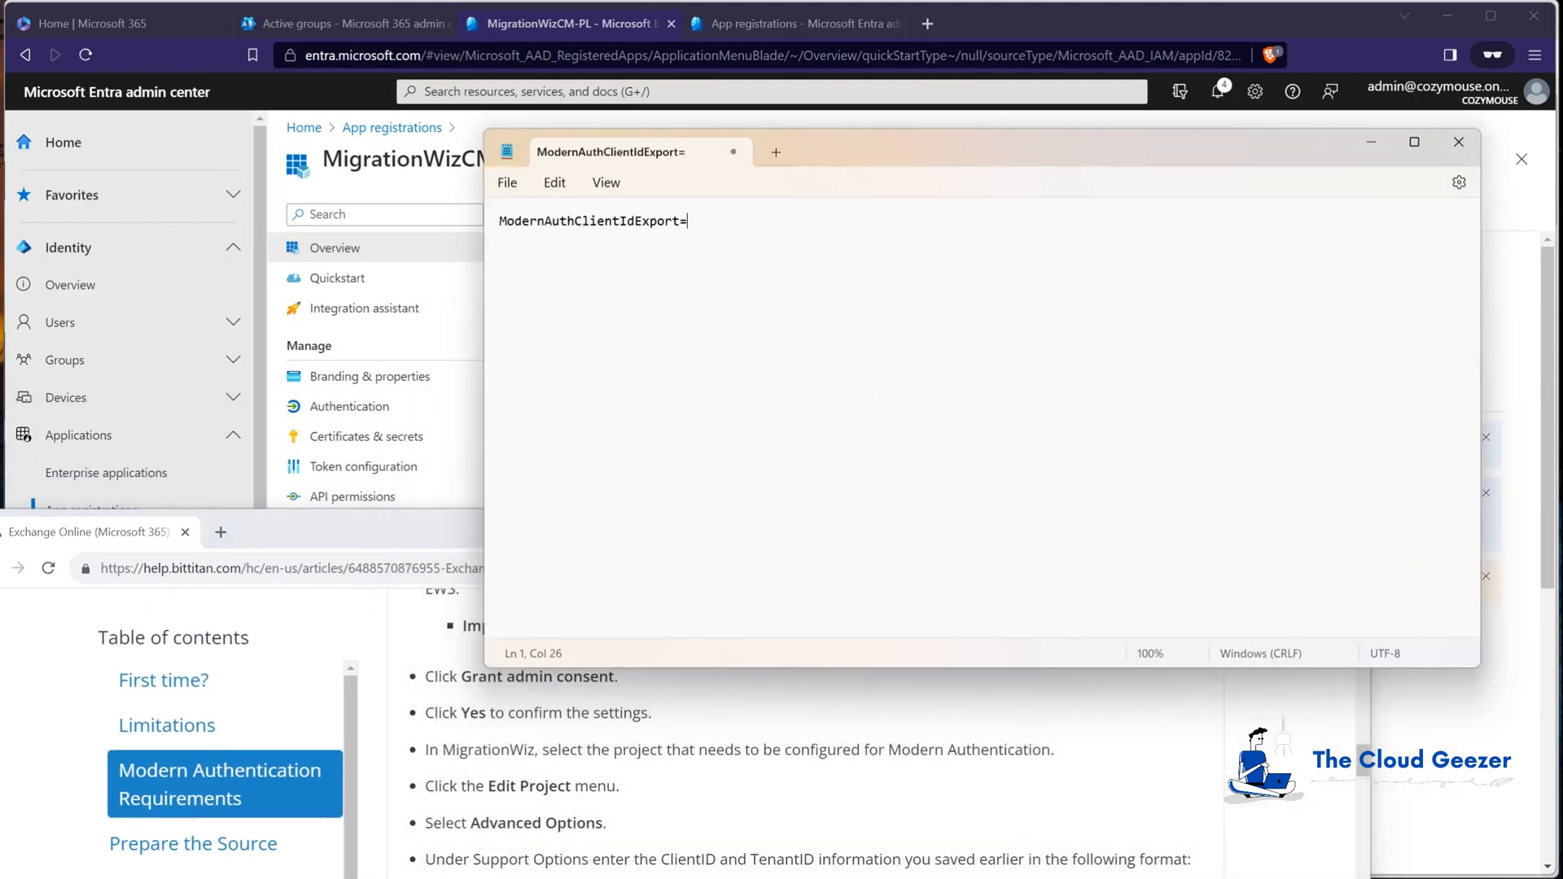
pyautogui.click(757, 834)
pyautogui.moveTo(749, 529); pyautogui.dragTo(760, 387)
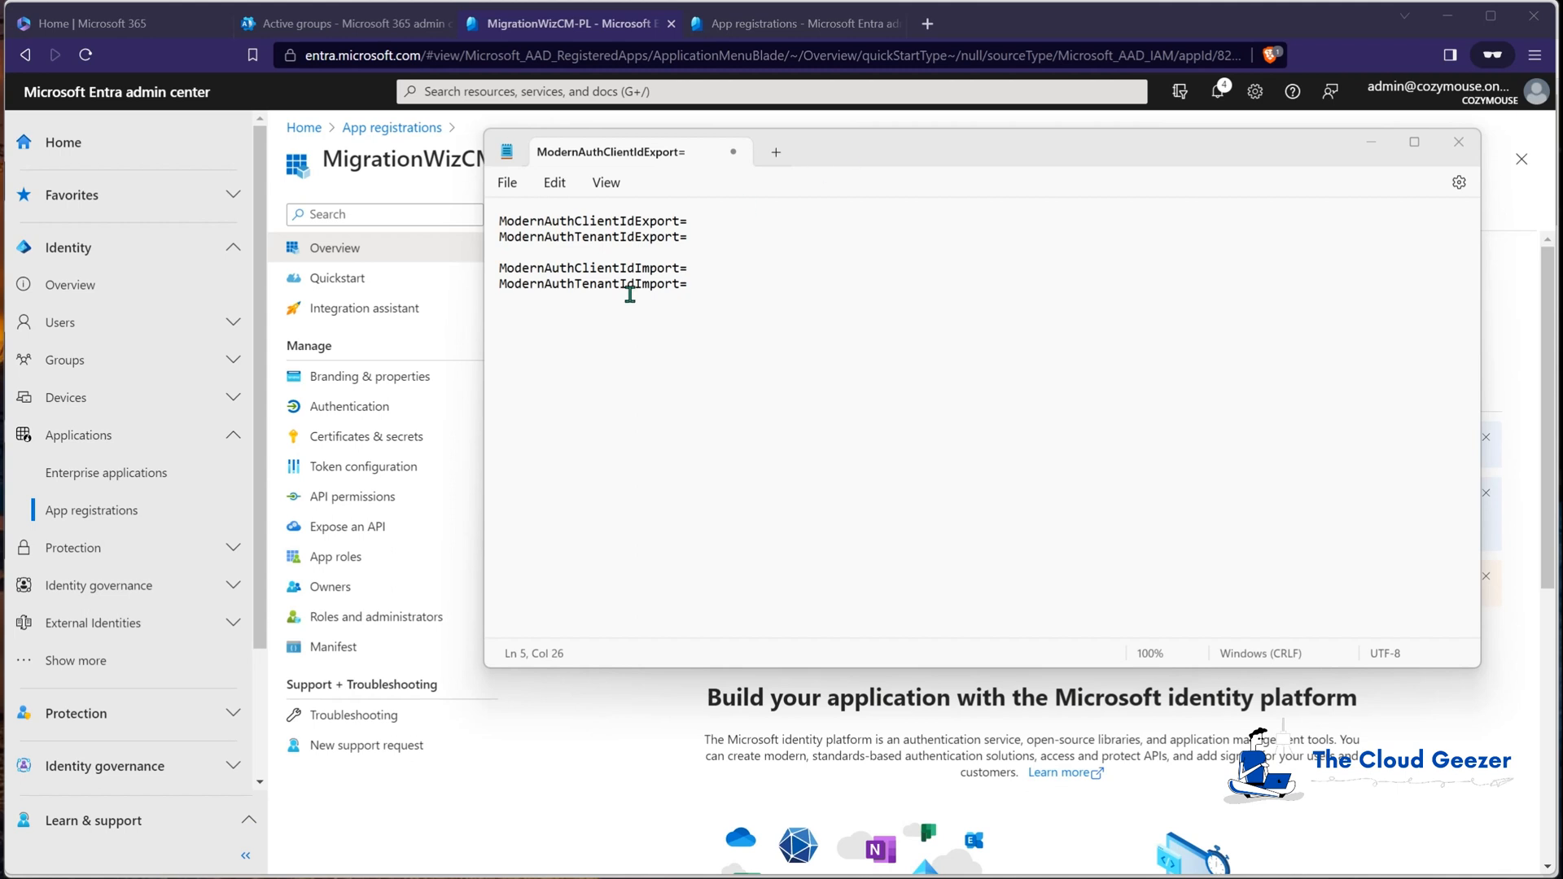
pyautogui.click(708, 219)
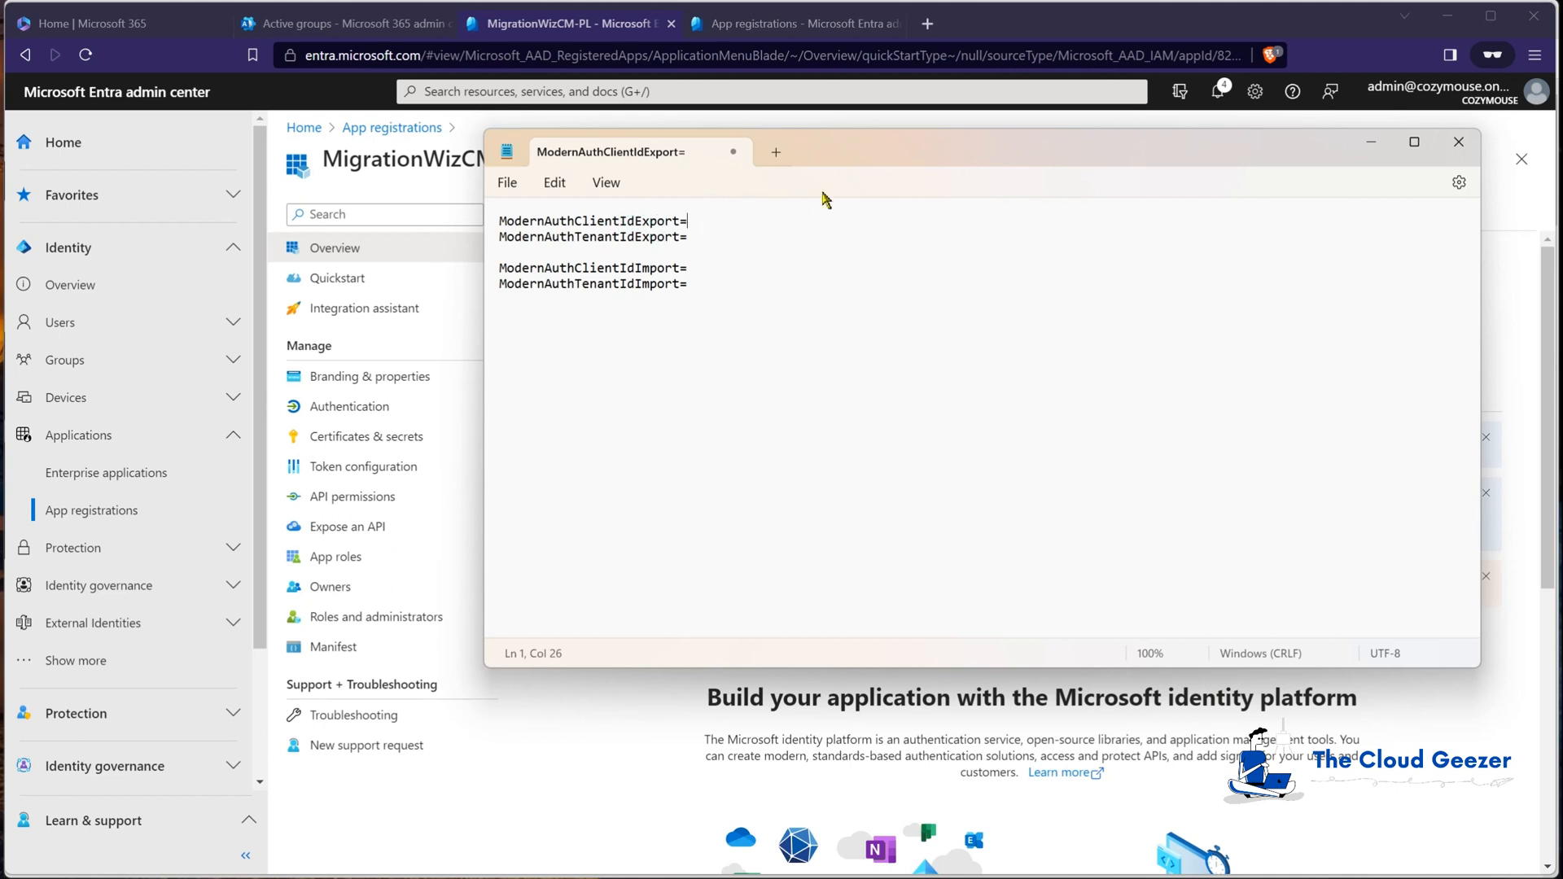
pyautogui.moveTo(851, 148); pyautogui.dragTo(685, 521)
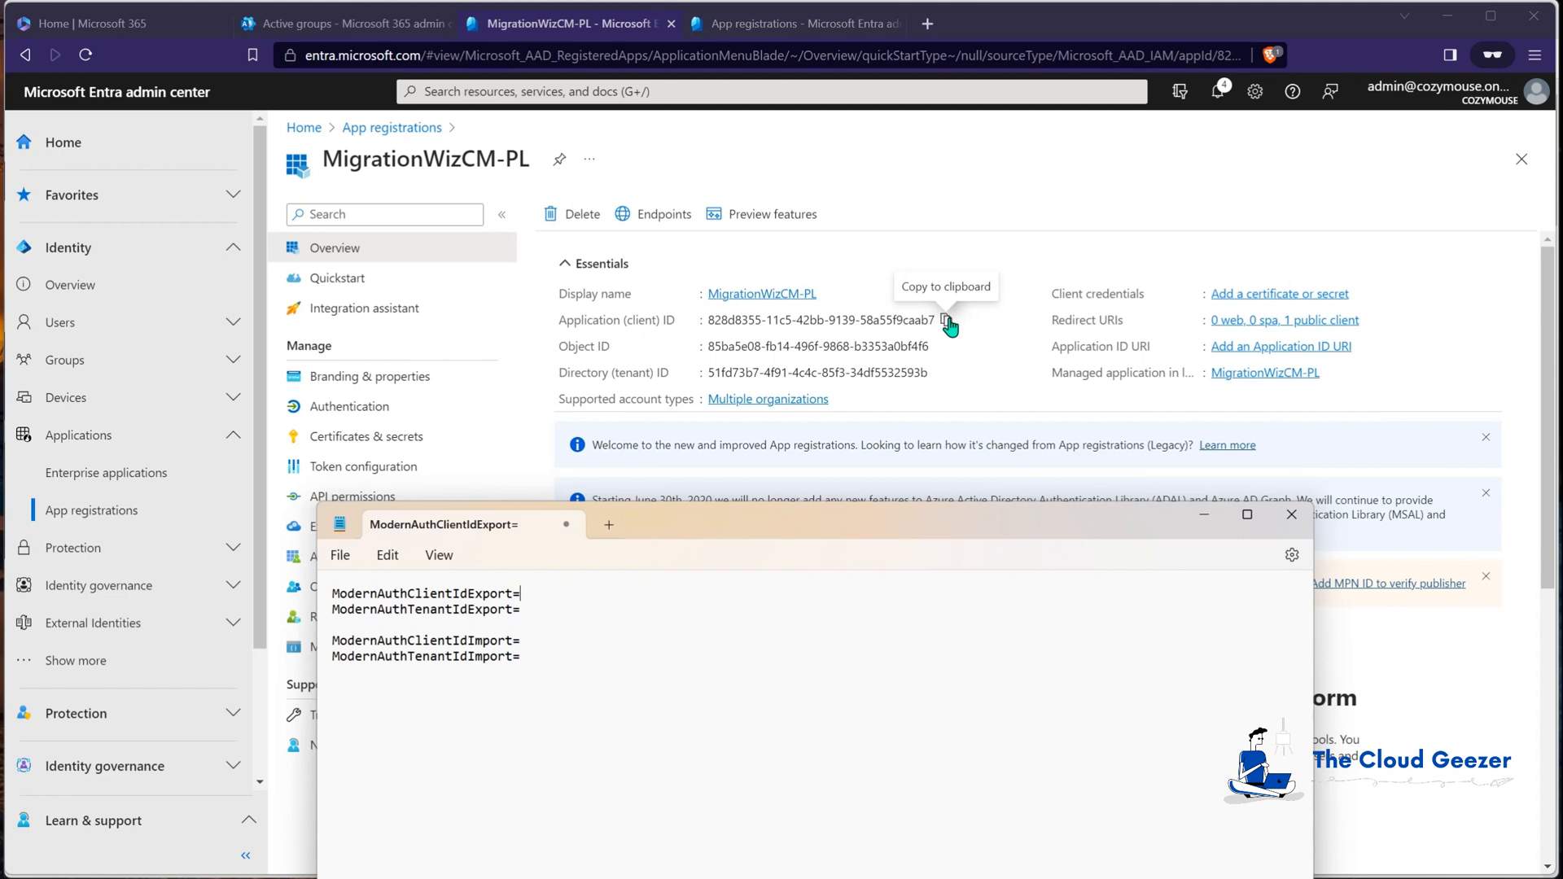
# Step: Fill the ClientIdExport and TenantIdExport lines with the app's client ID and tenant ID
pyautogui.click(947, 320)
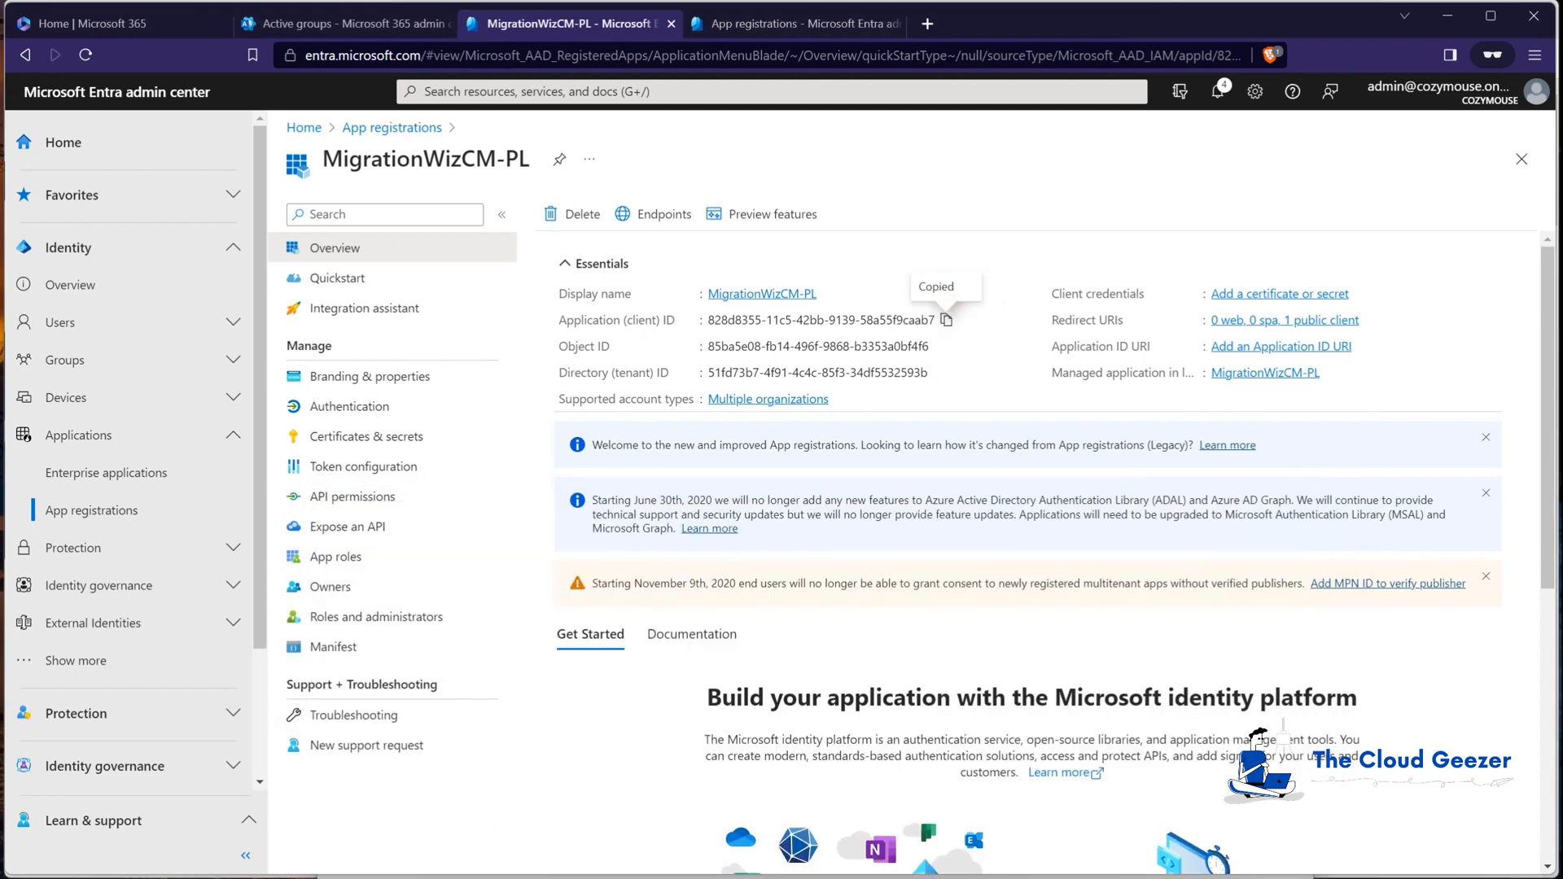
pyautogui.hotkey('alt', 'Tab')
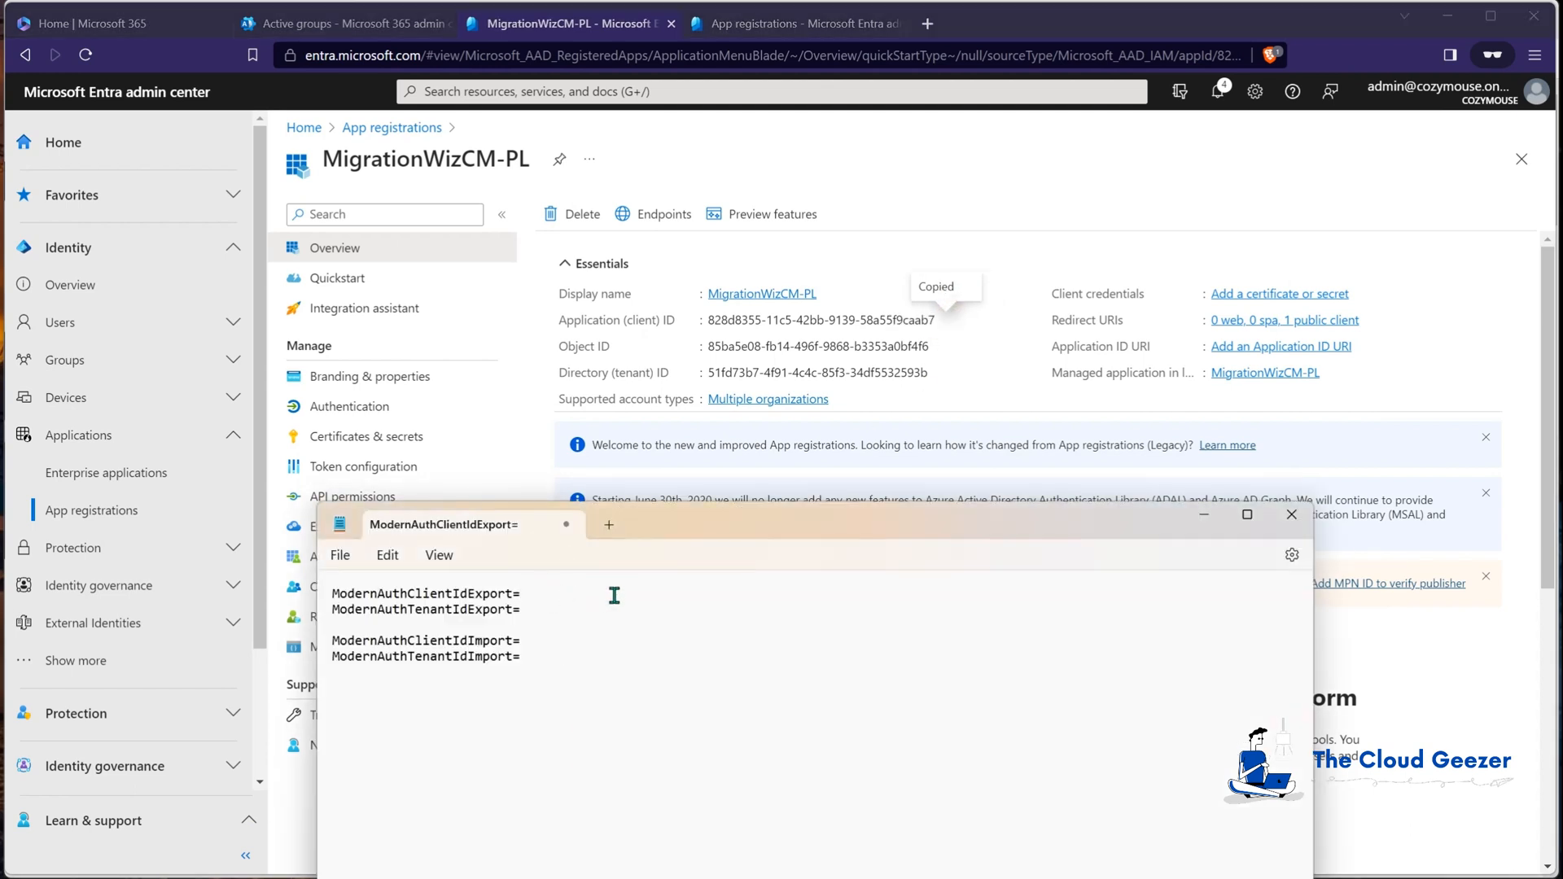
pyautogui.click(568, 595)
pyautogui.hotkey('ctrl', 'v')
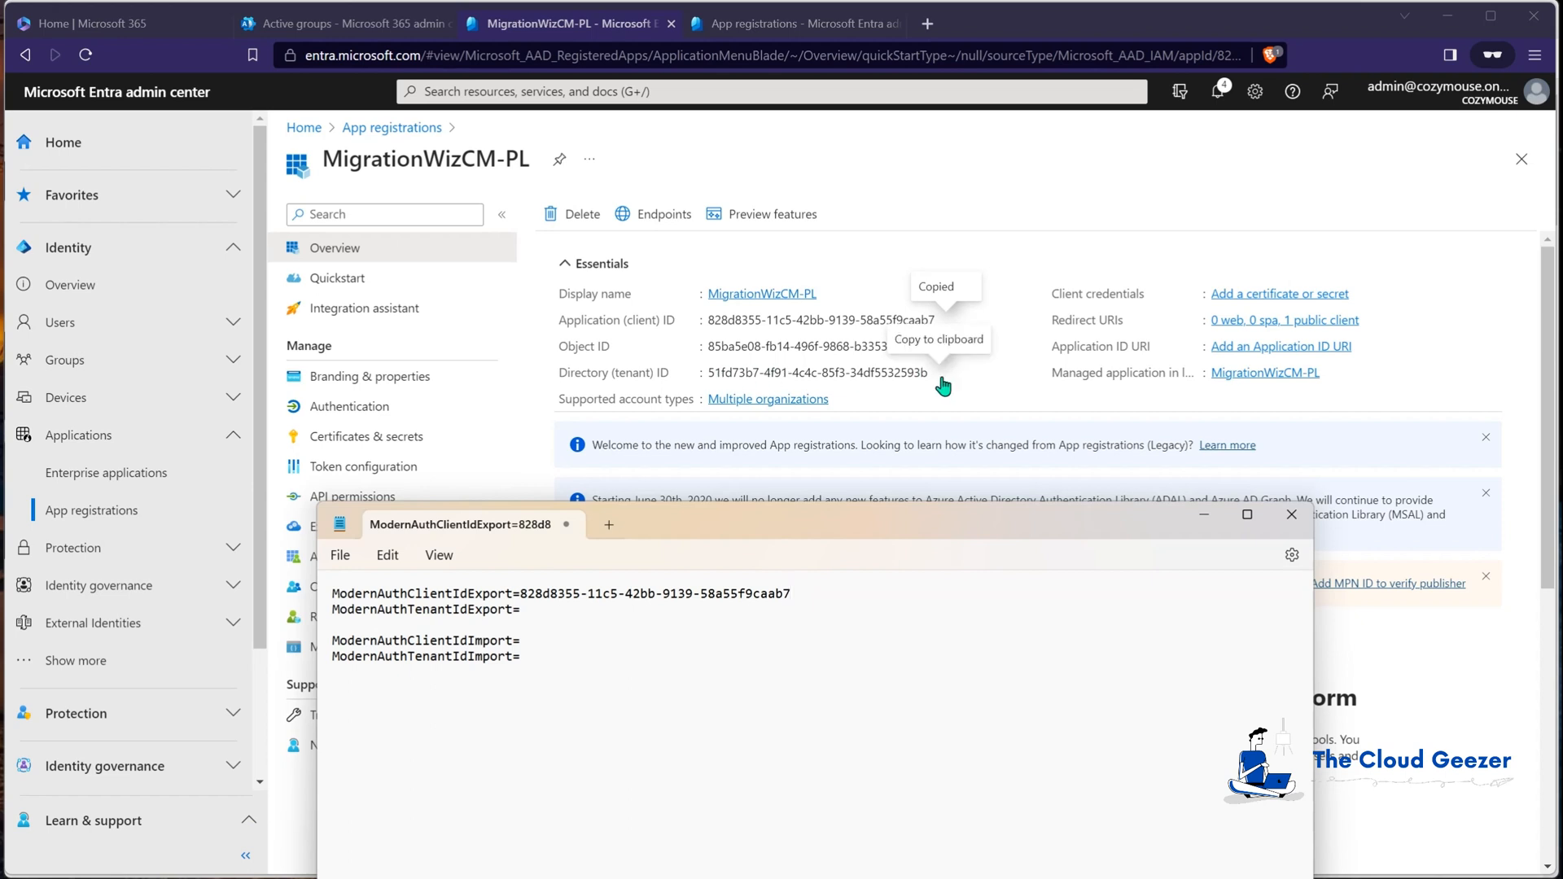
pyautogui.click(941, 376)
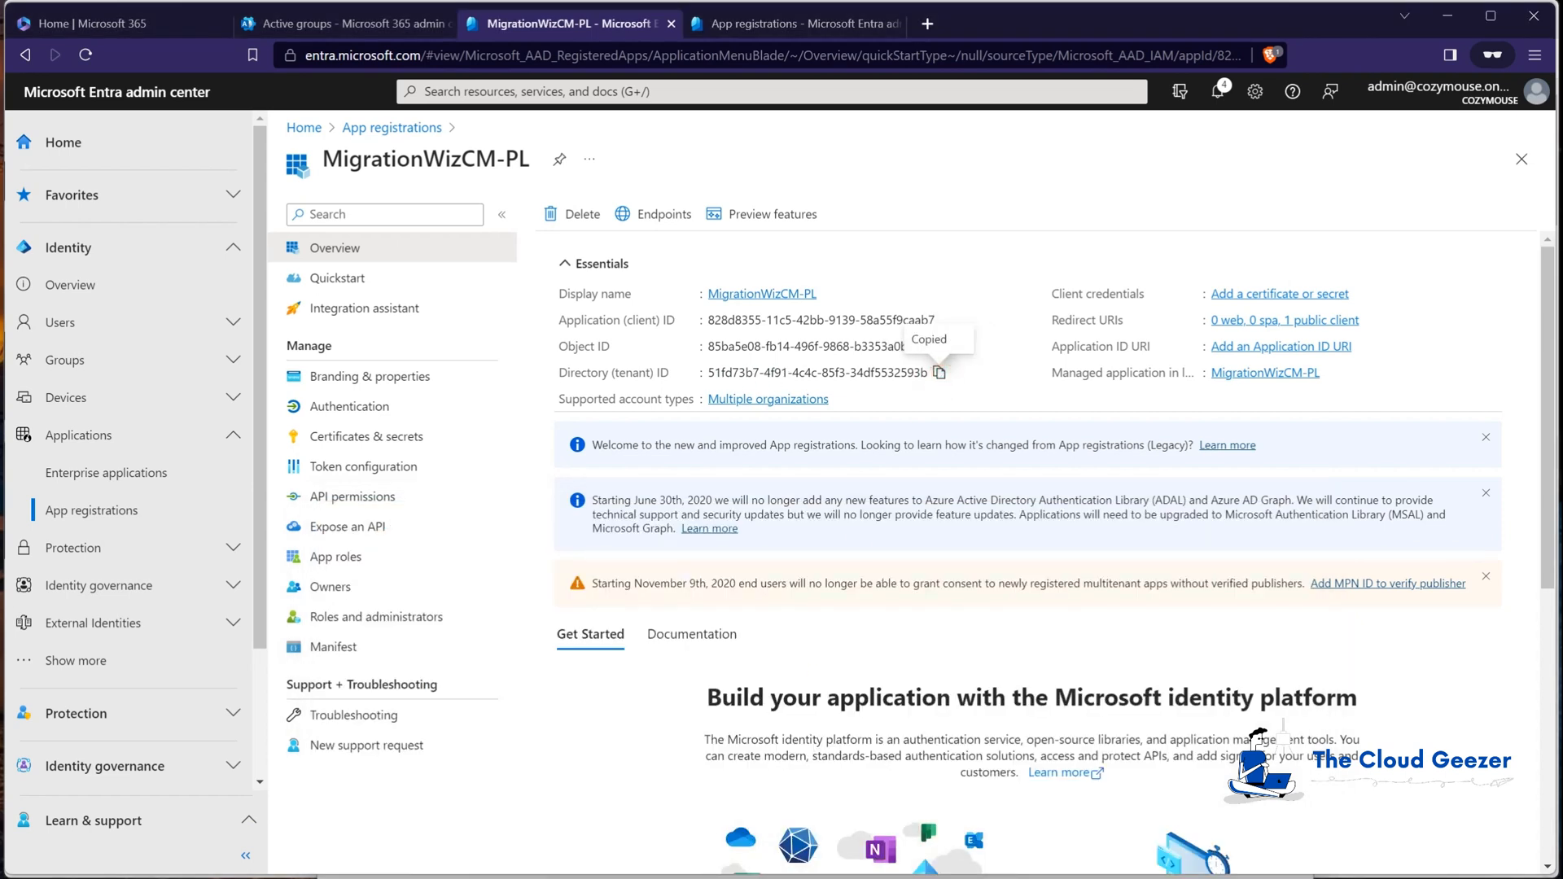
pyautogui.hotkey('alt', 'Tab')
pyautogui.click(603, 611)
pyautogui.hotkey('ctrl', 'v')
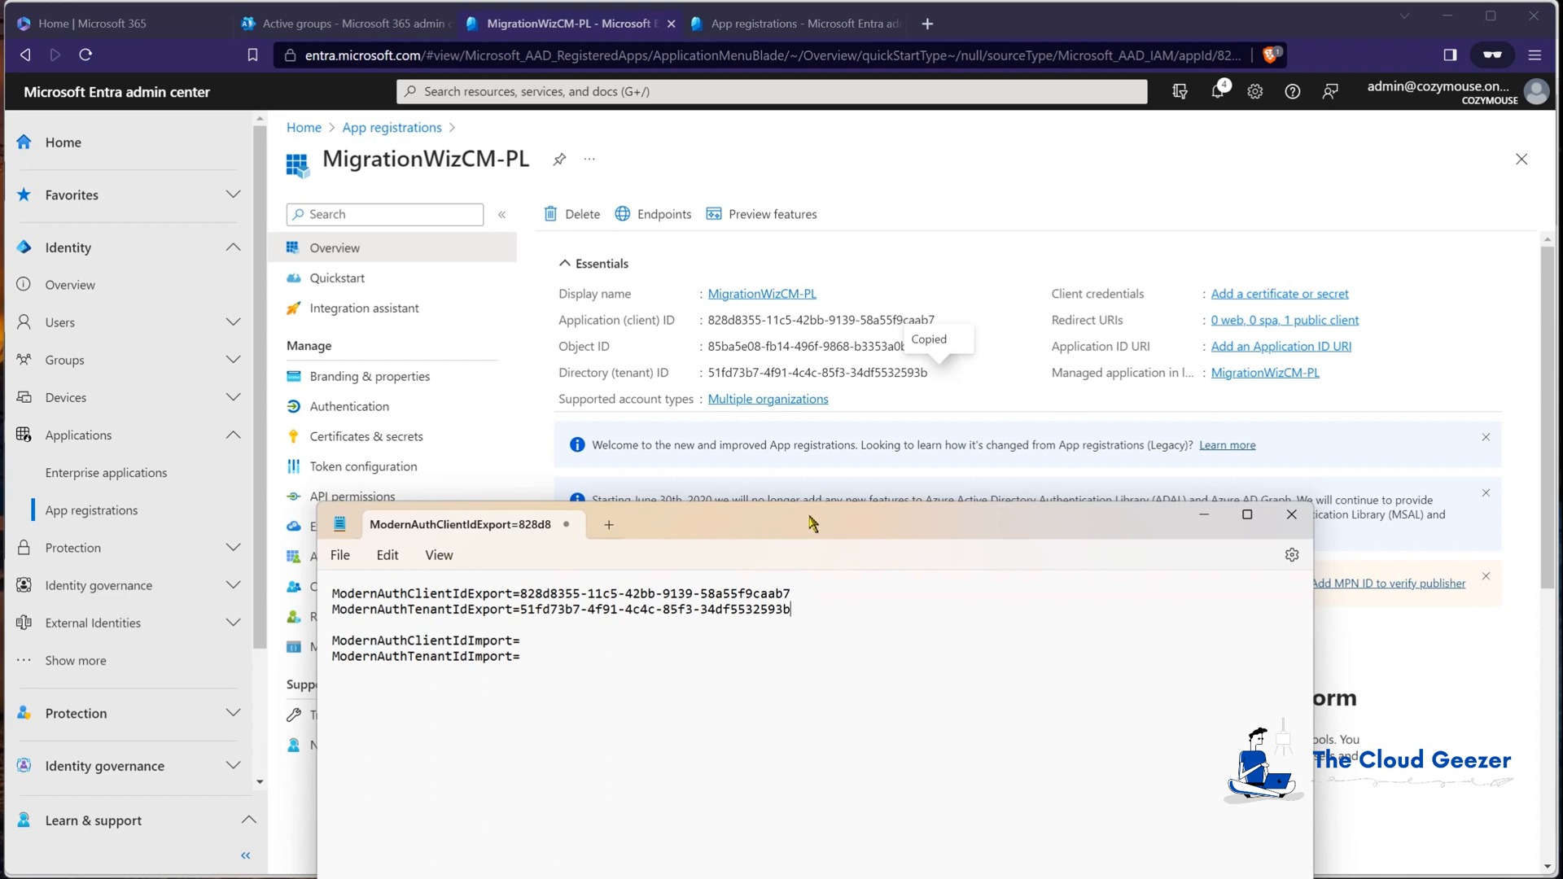
pyautogui.moveTo(812, 522); pyautogui.dragTo(812, 875)
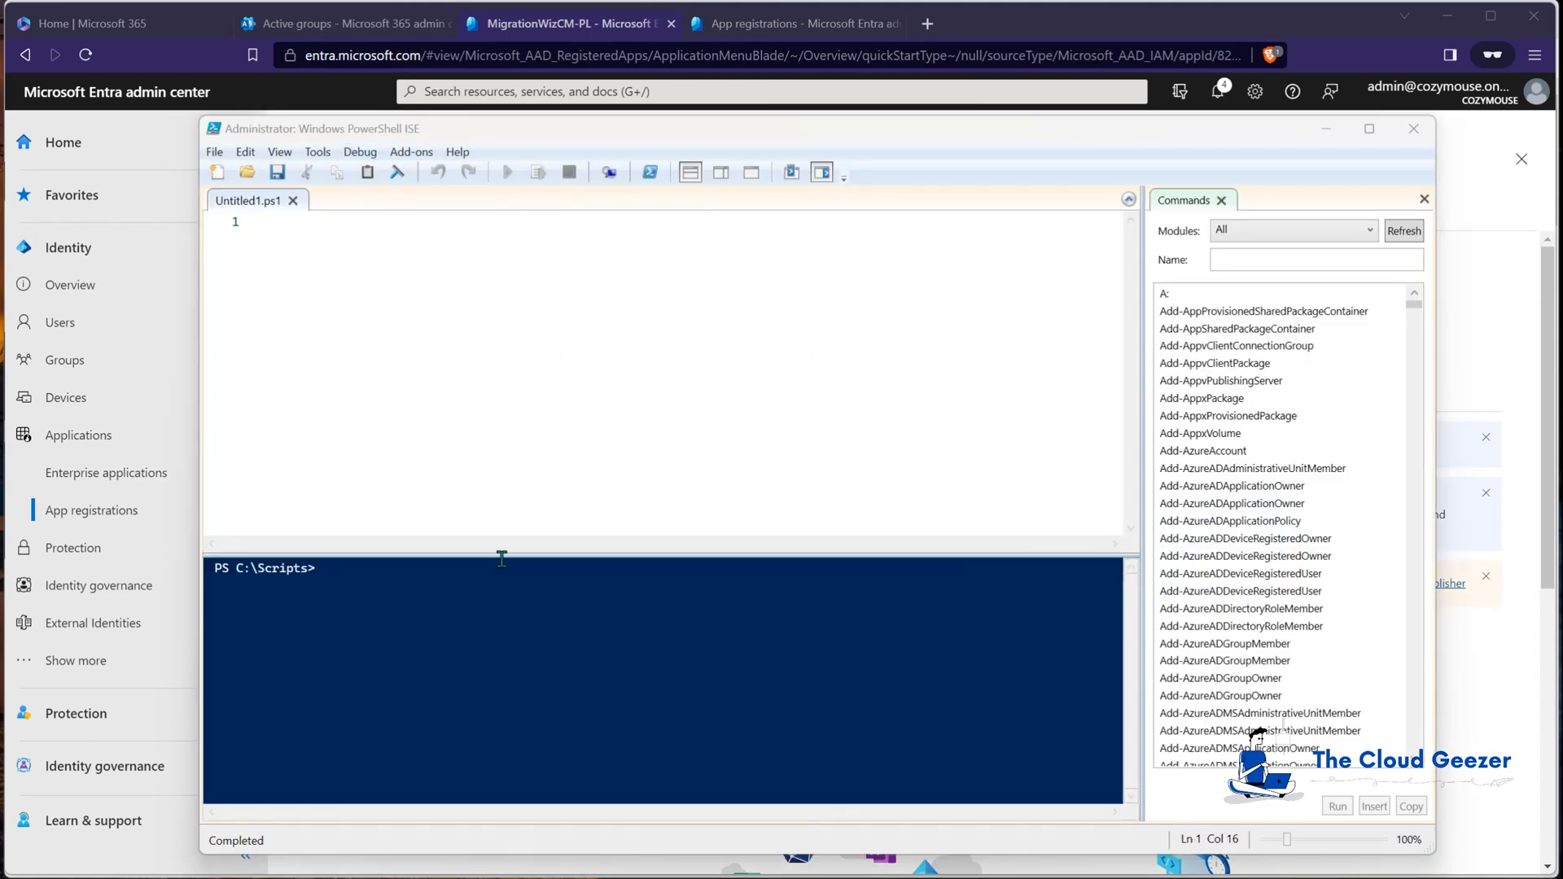
# Step: Run Connect-ExchangeOnline in the PowerShell console and sign in with the admin password
pyautogui.click(396, 597)
pyautogui.write('connect-ex')
pyautogui.press('Tab')
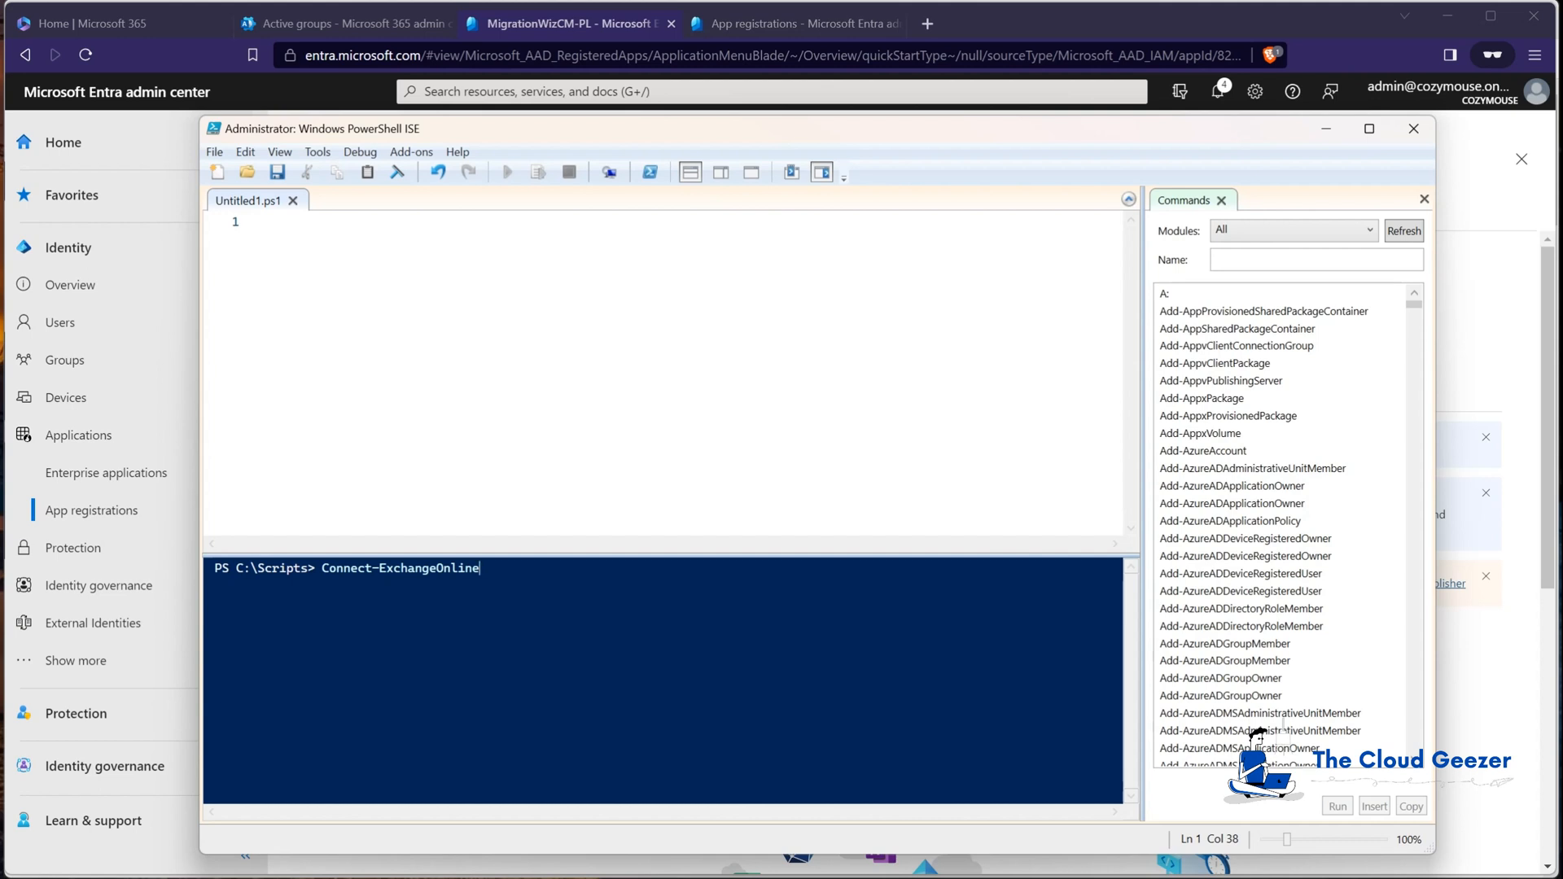
pyautogui.press('Return')
pyautogui.click(919, 287)
pyautogui.write('Password')
pyautogui.press('Return')
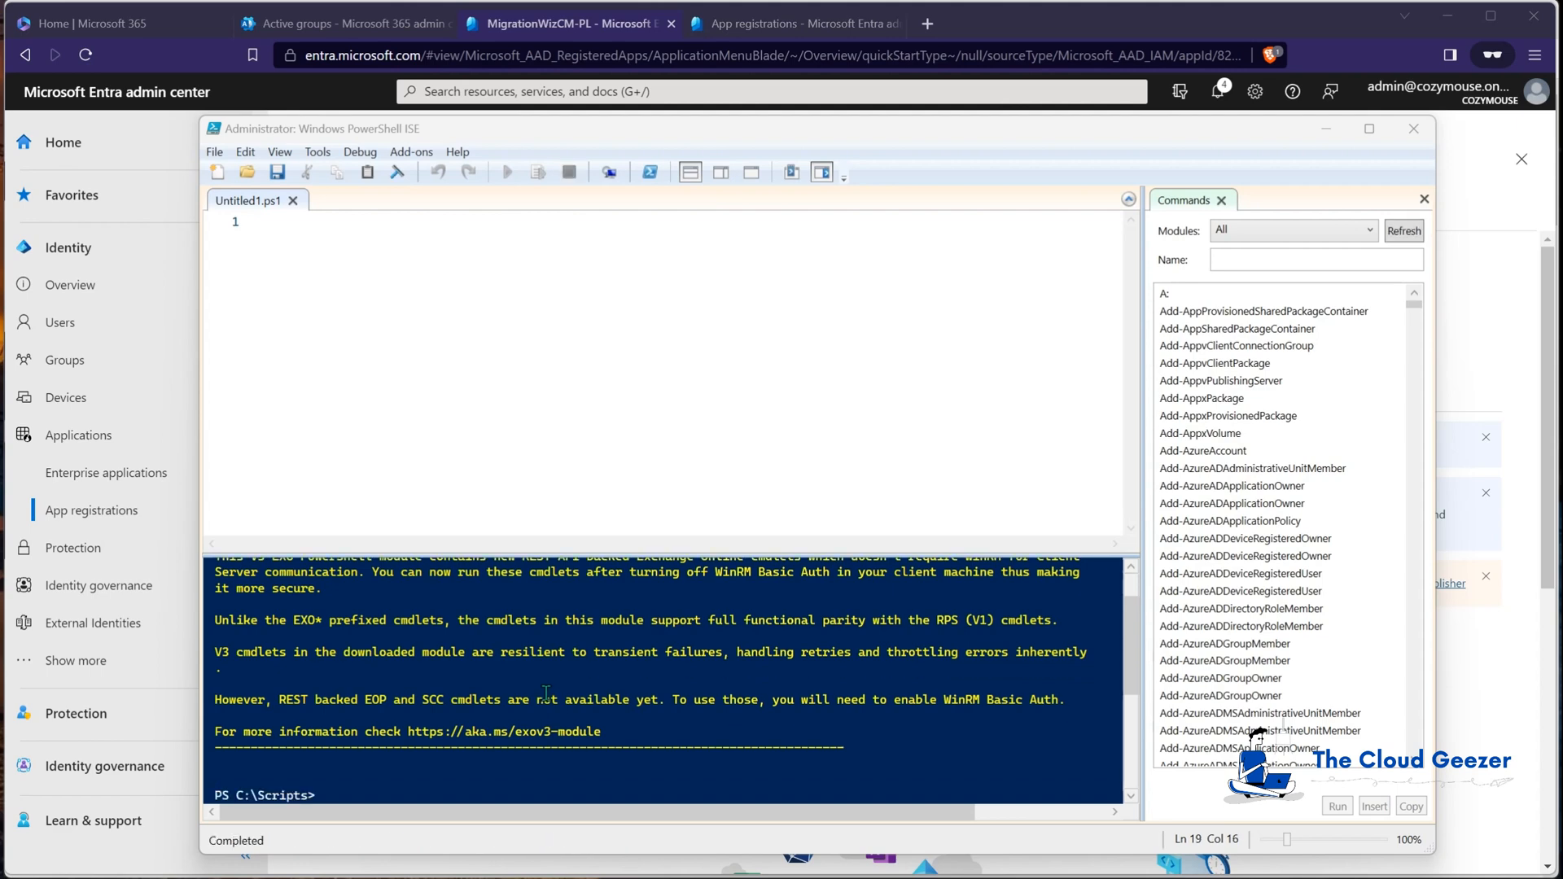
# Step: Run Enable-OrganizationCustomization, which reports customization is already enabled
pyautogui.click(536, 794)
pyautogui.write('enable-o')
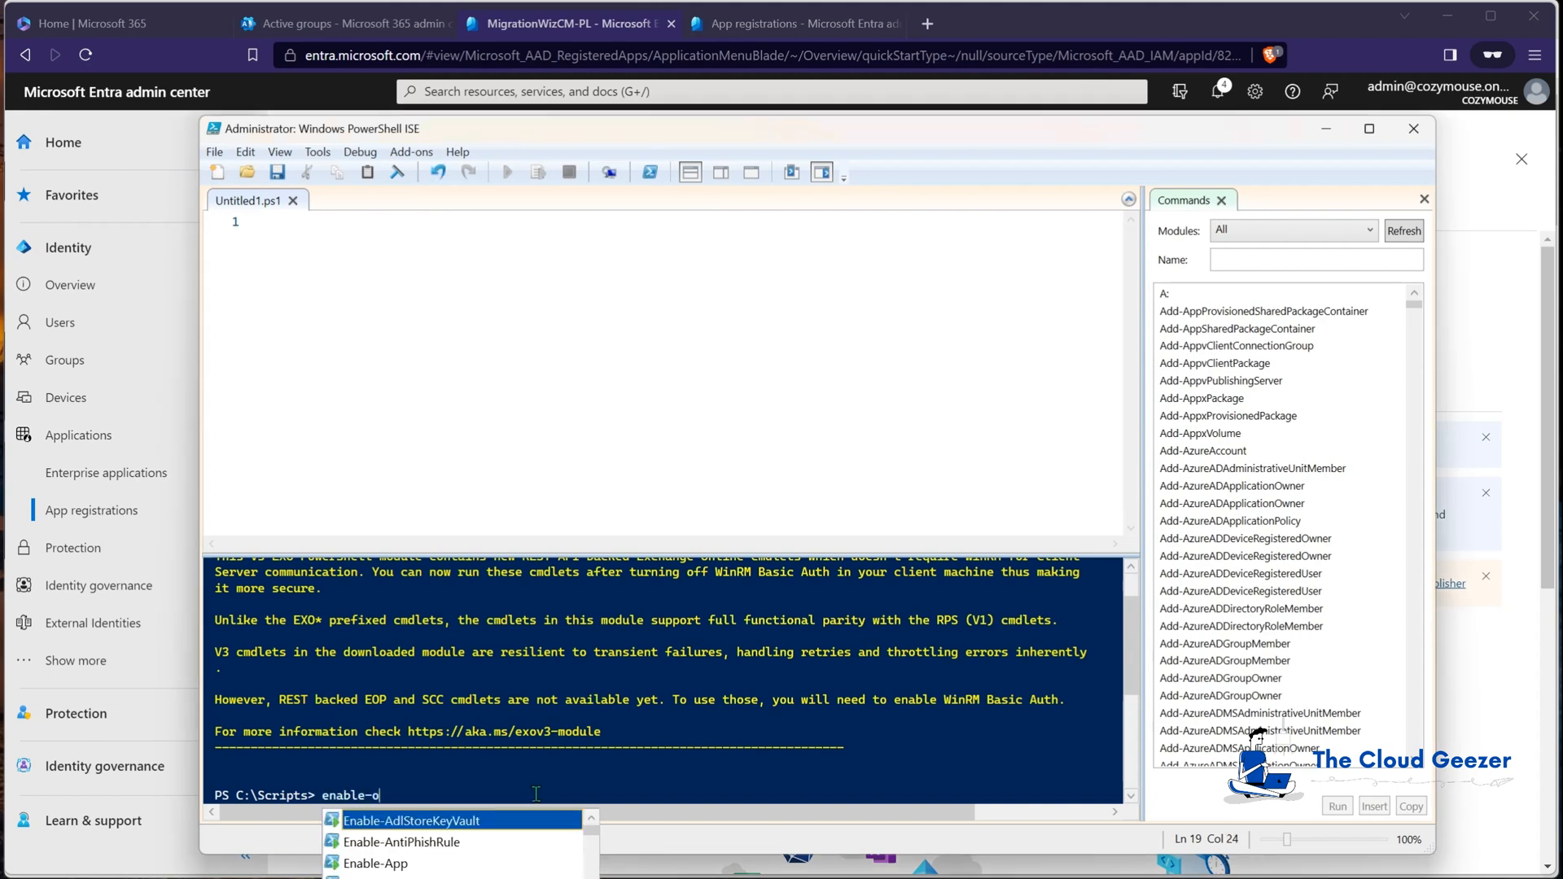
pyautogui.write('r')
pyautogui.press('Tab')
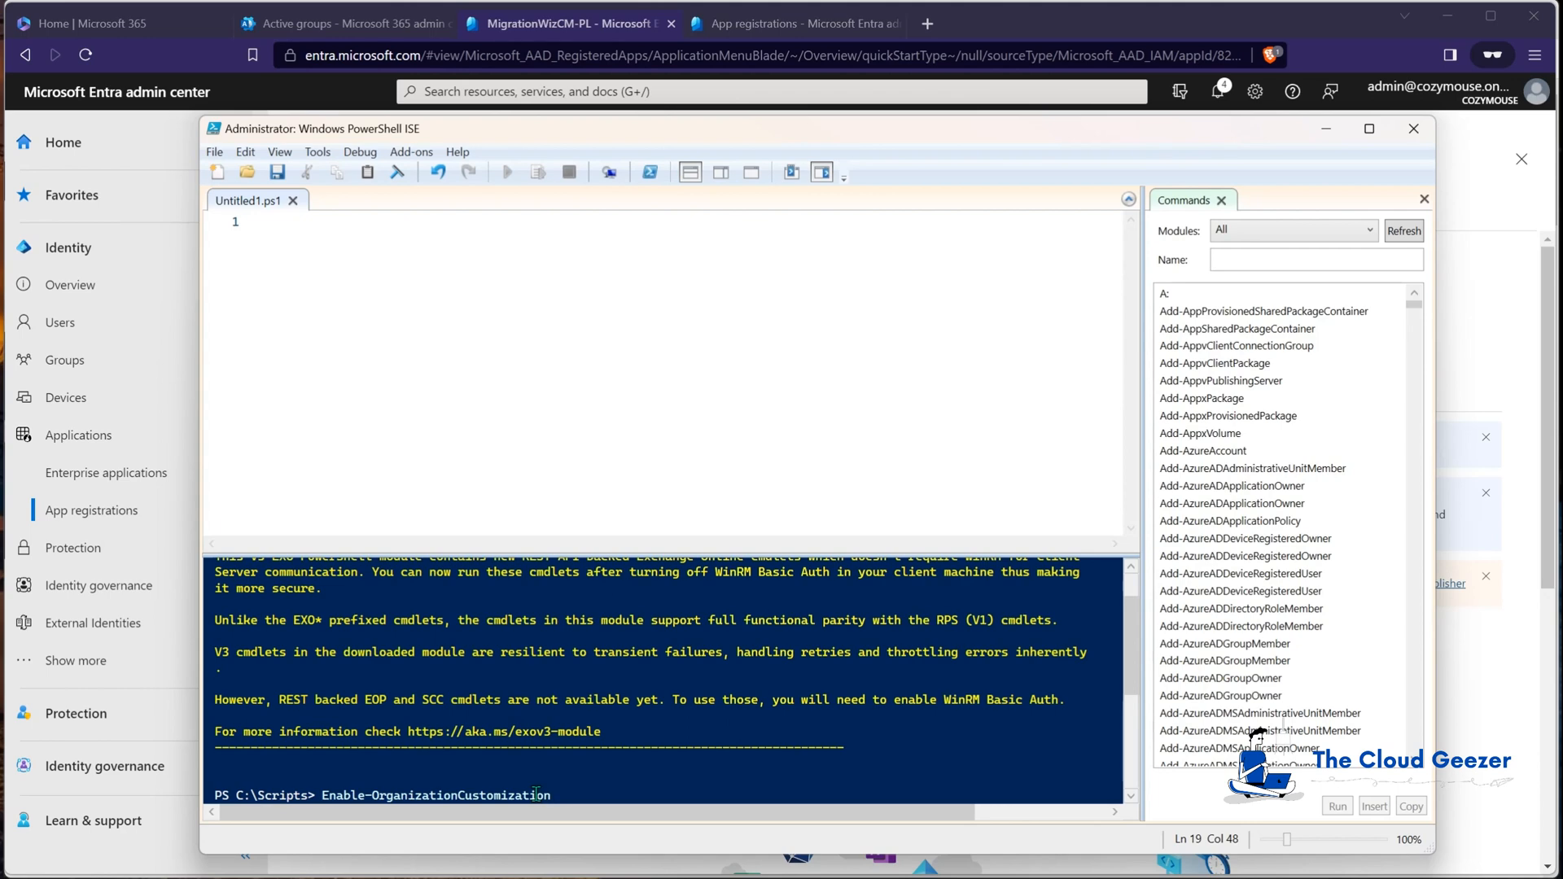
pyautogui.press('Return')
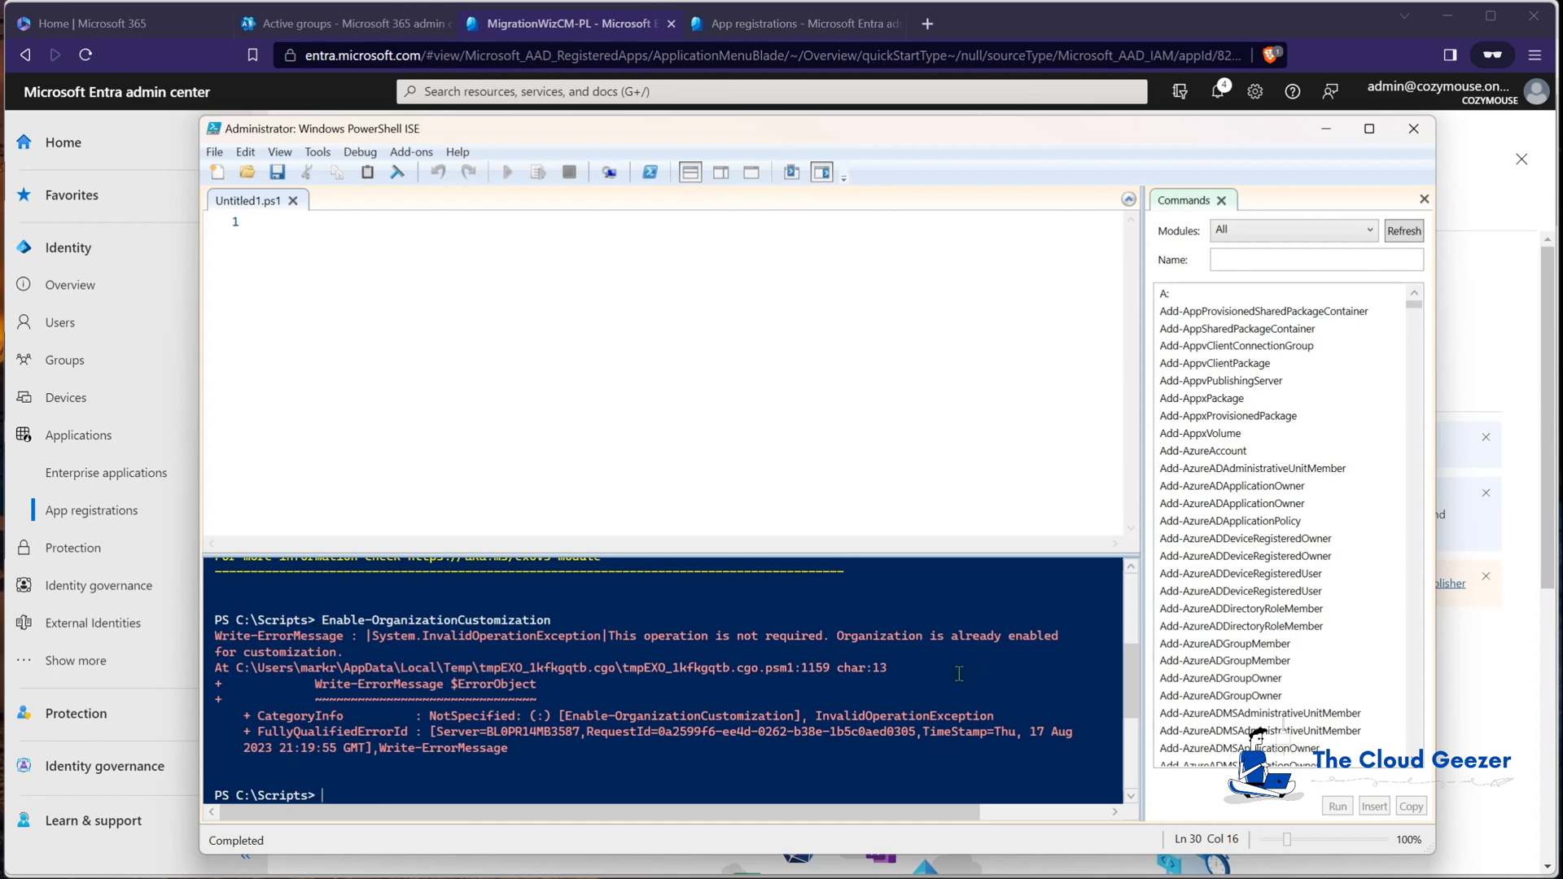
pyautogui.click(630, 783)
# Step: Return focus to the PowerShell ISE console, with Active users open in the browser behind
pyautogui.click(633, 793)
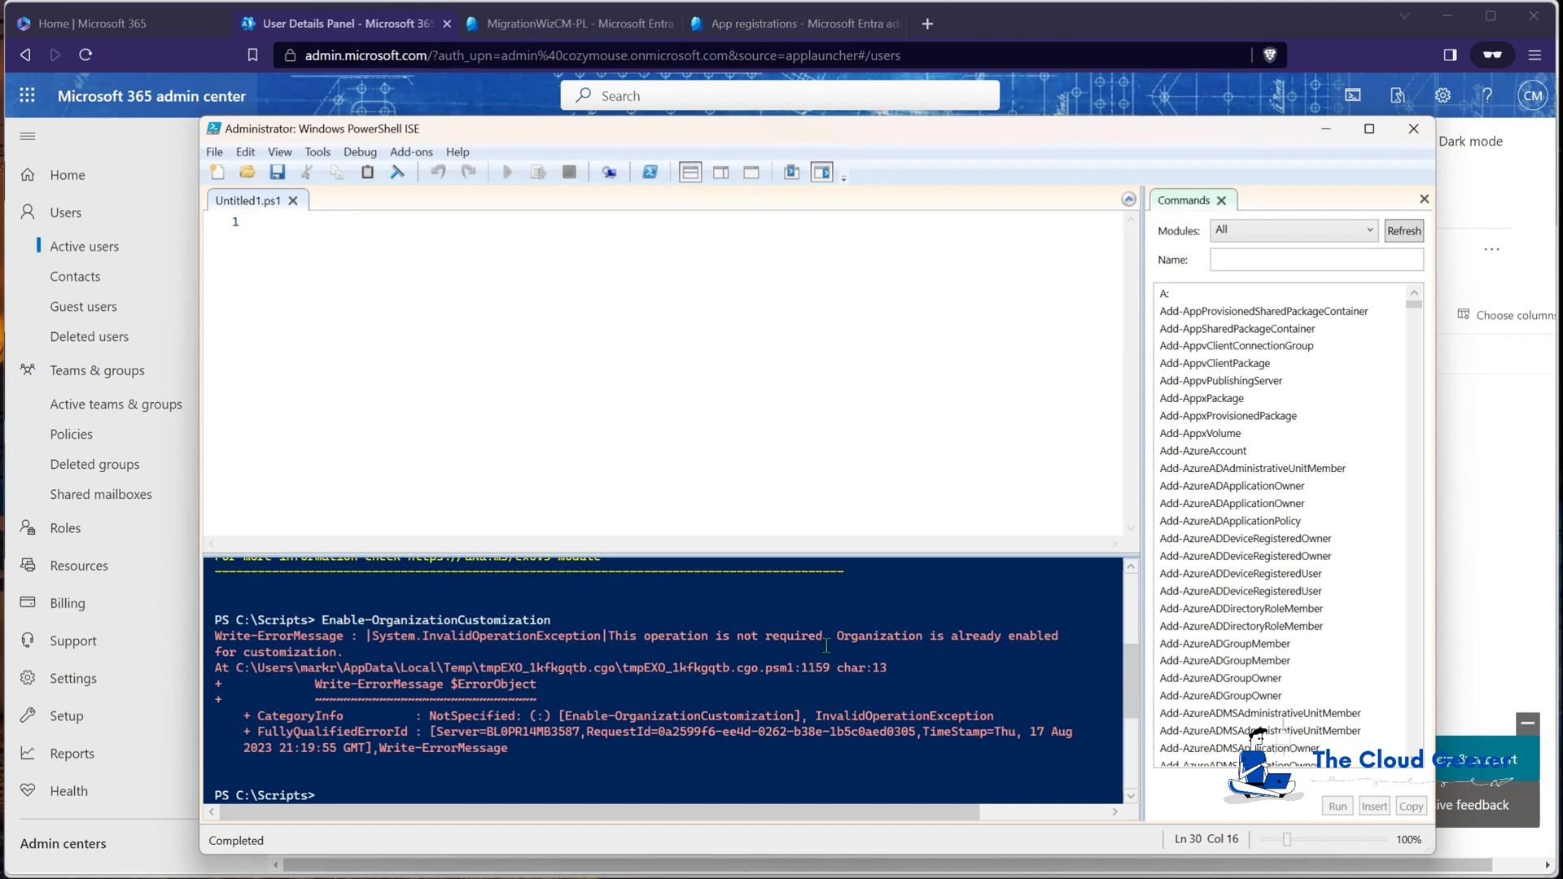
# Step: Run New-ManagementRoleAssignment giving the migration service account the ApplicationImpersonation role
pyautogui.write('new-man')
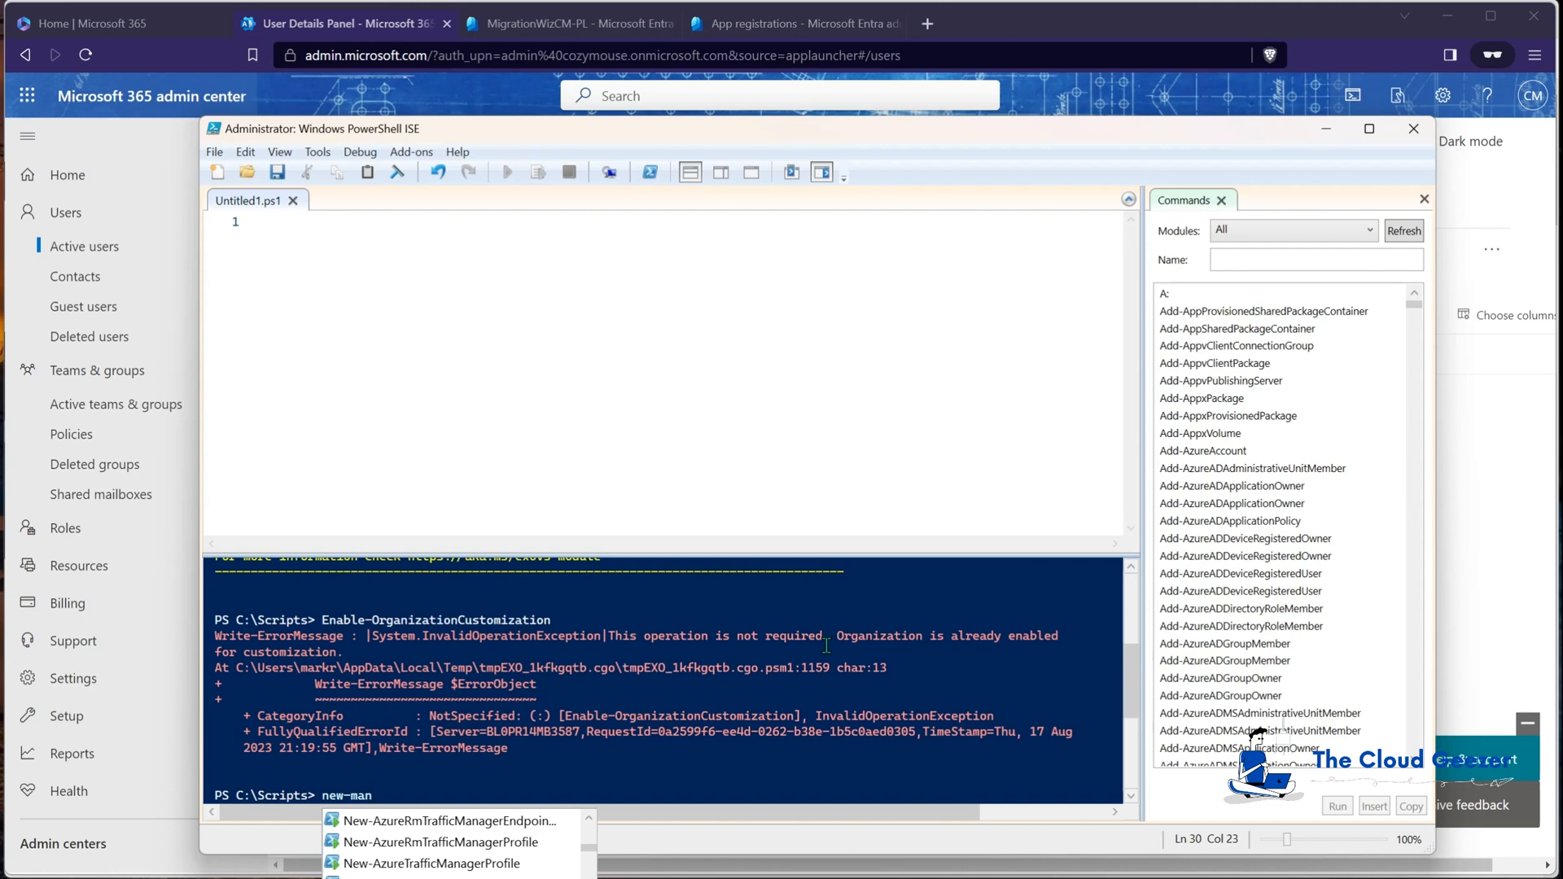
pyautogui.press('Tab')
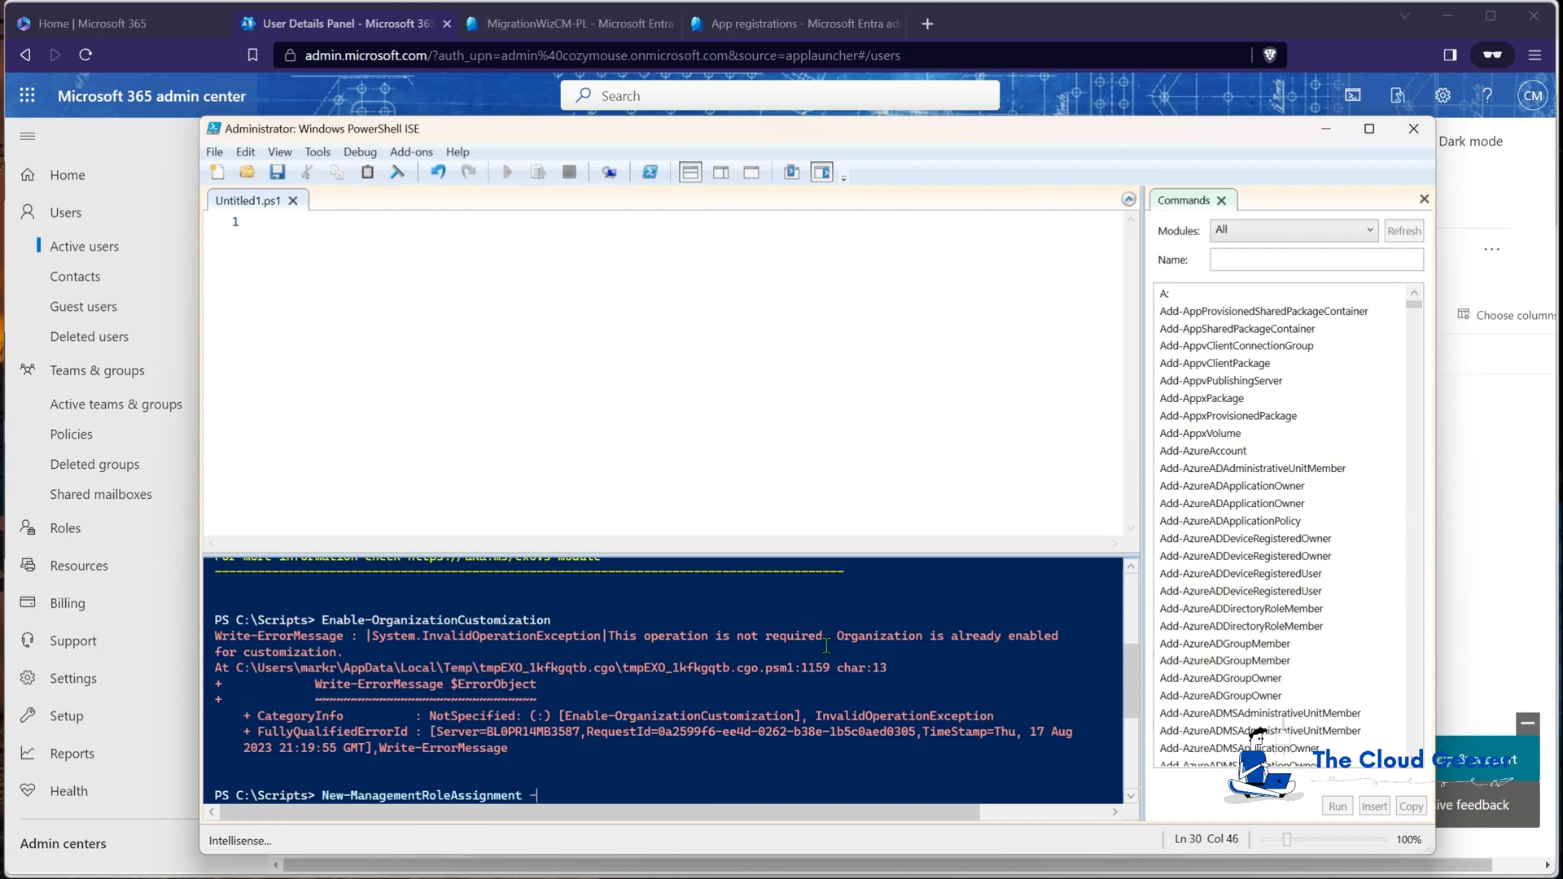
pyautogui.write('-role ')
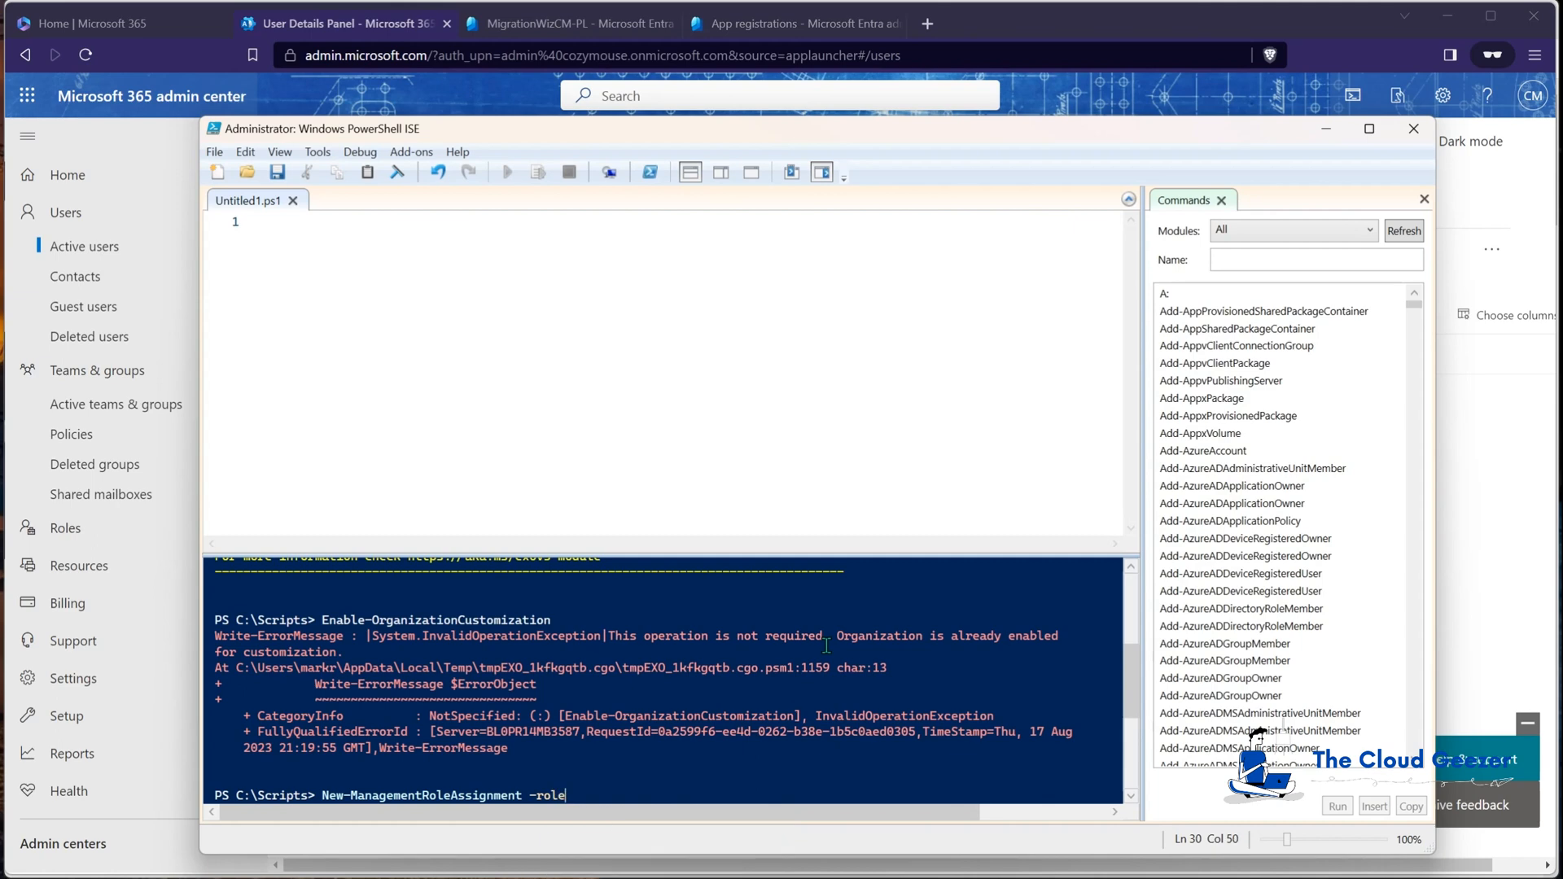
pyautogui.write('"ApplicationImpersonation" -user ')
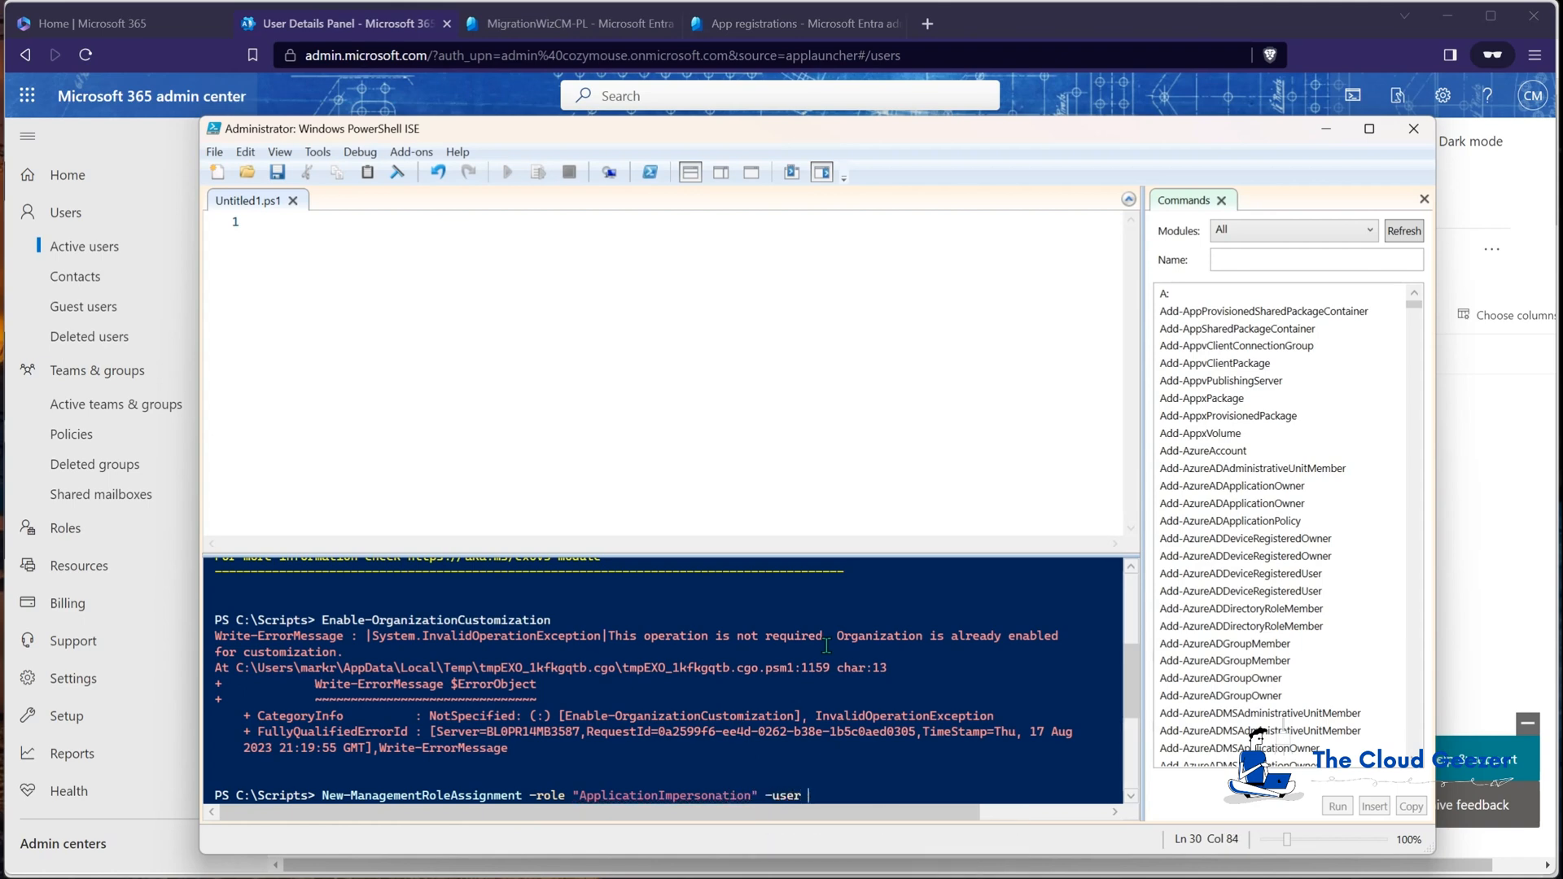
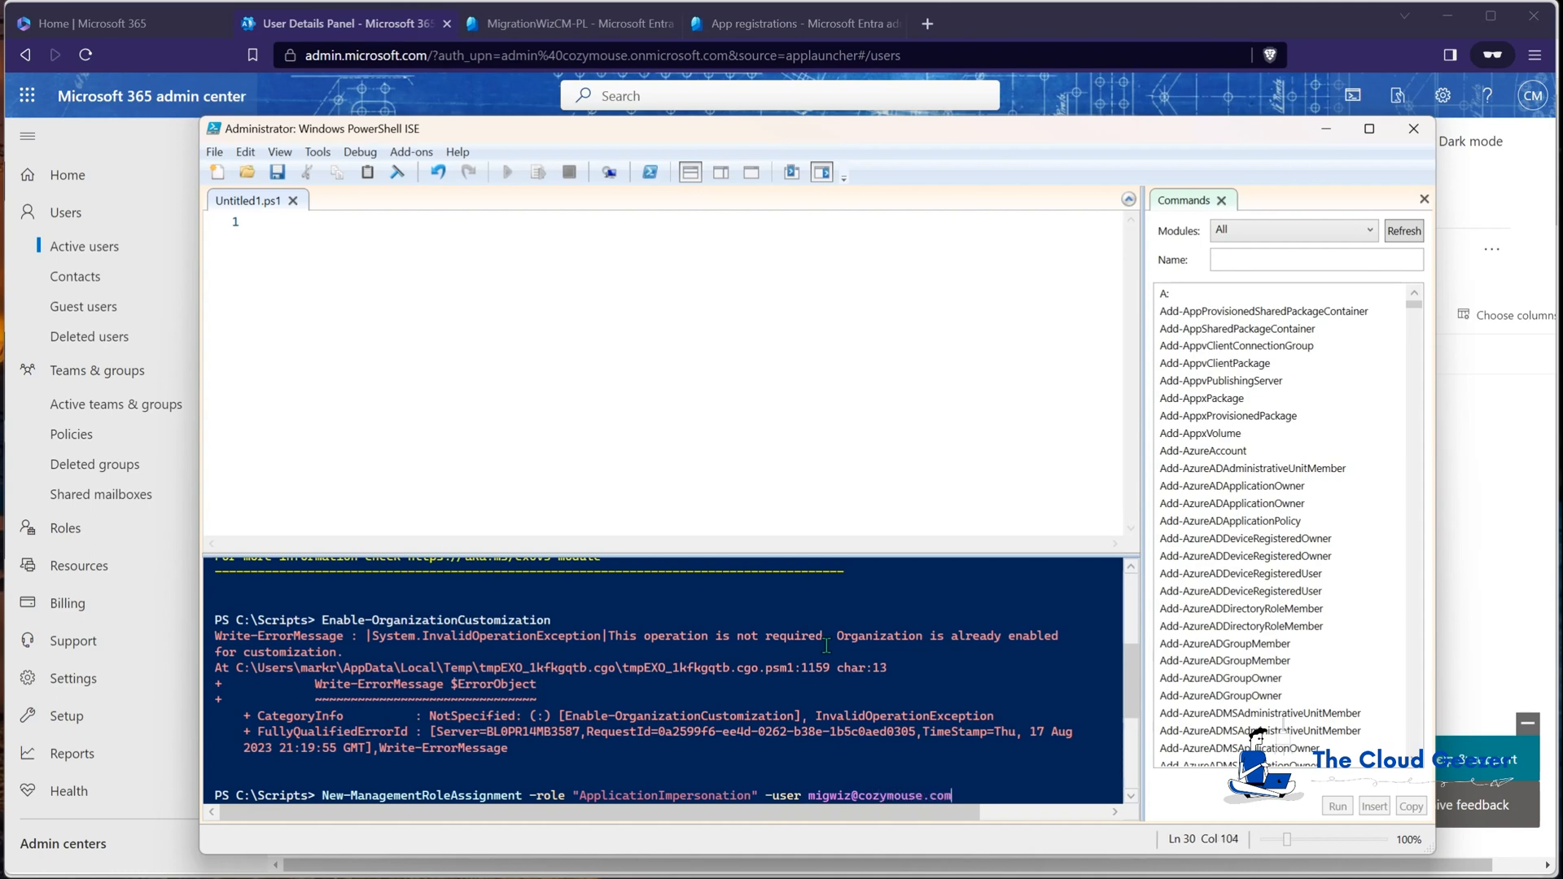
pyautogui.press('Return')
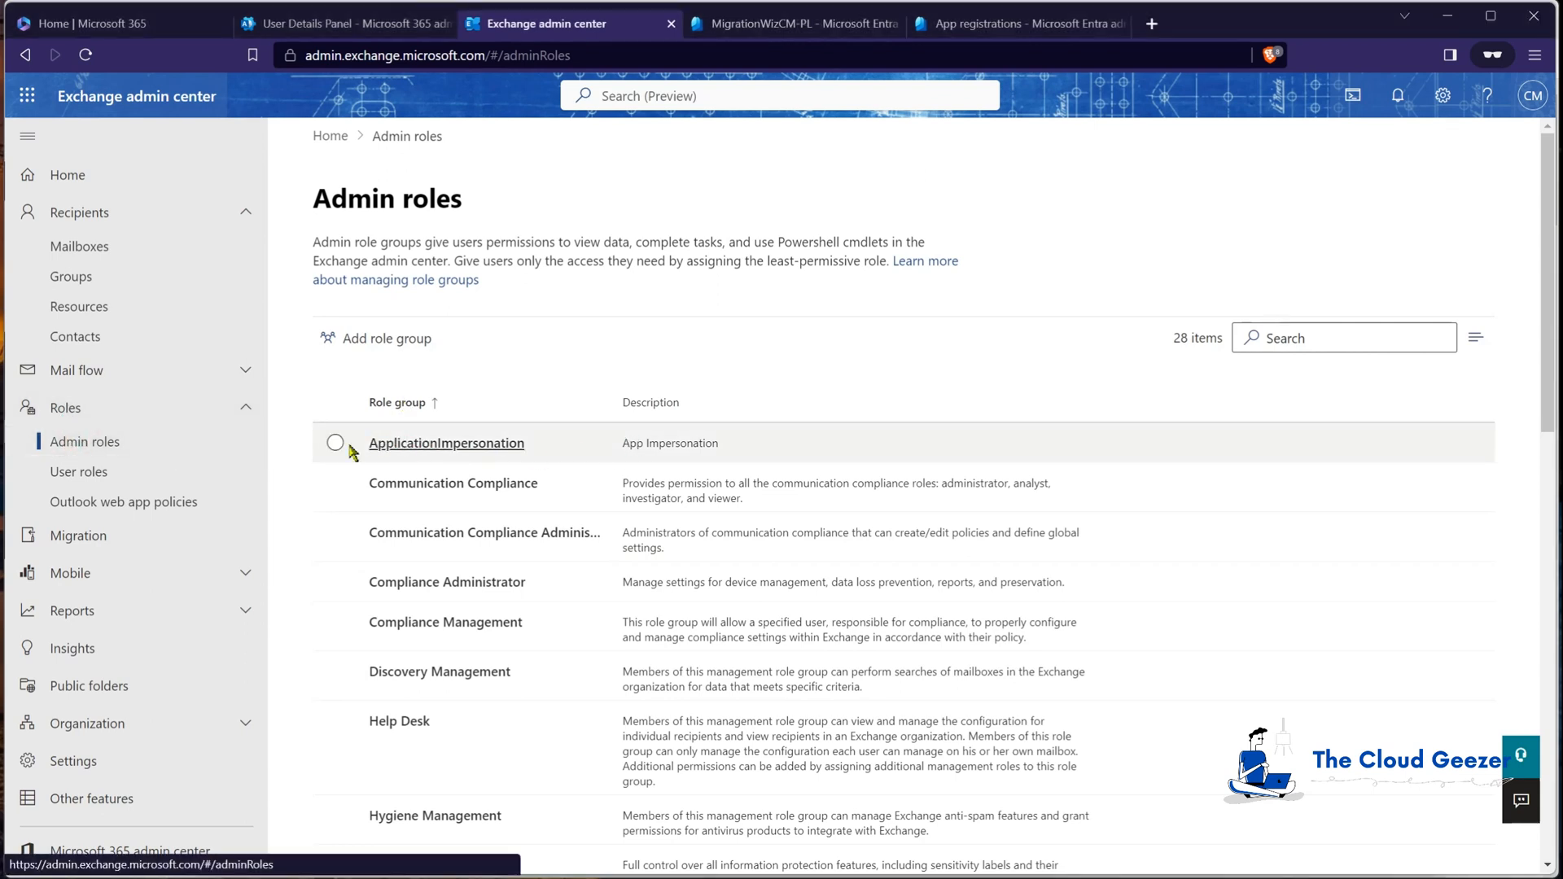
pyautogui.click(440, 449)
pyautogui.click(1127, 259)
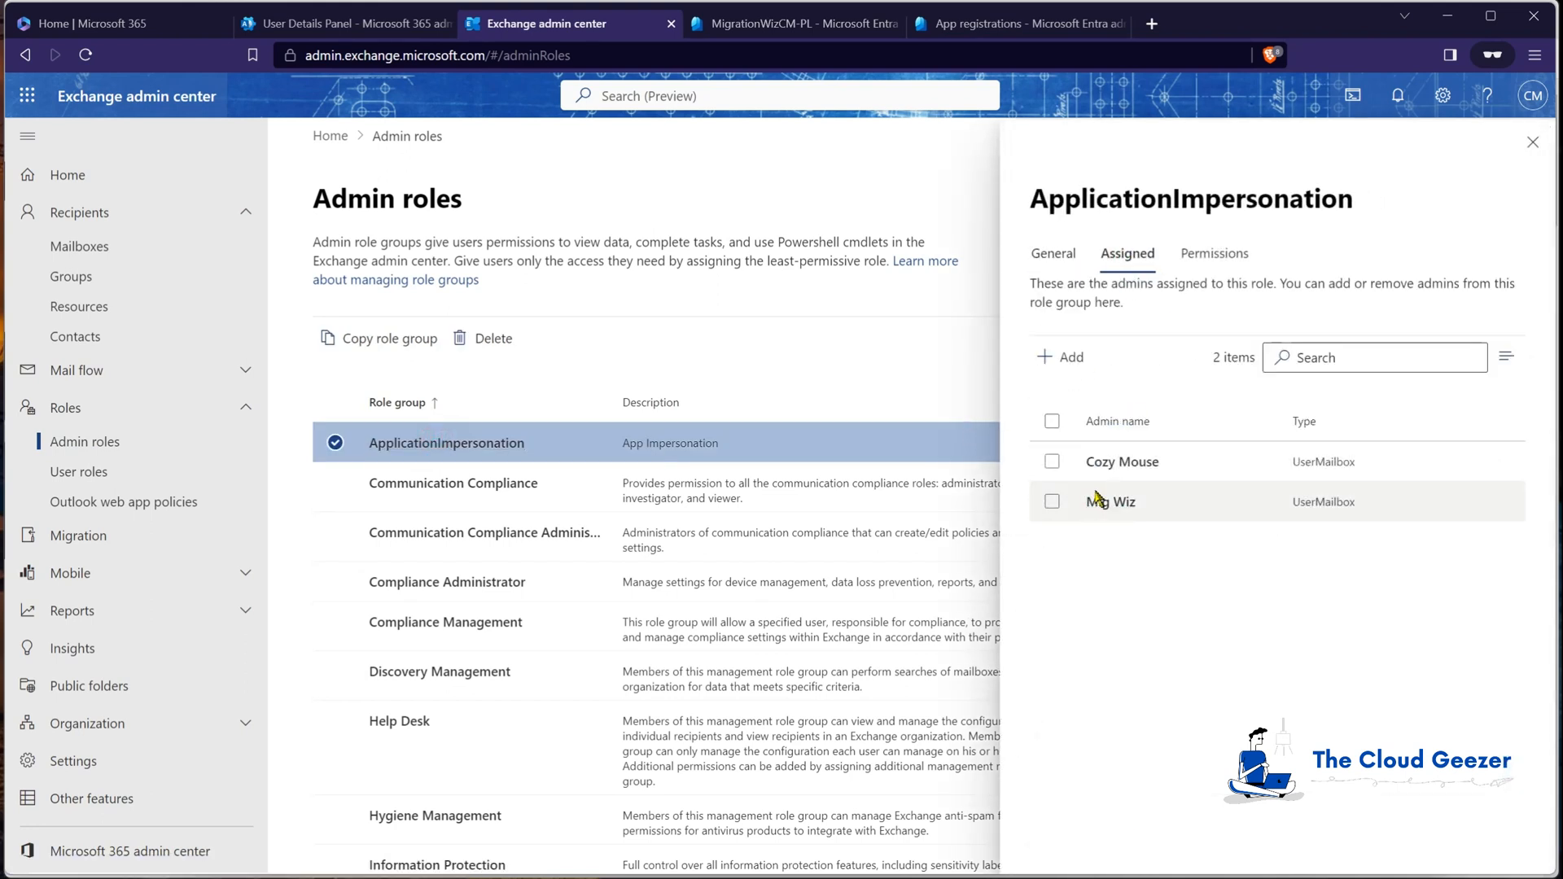
pyautogui.click(1198, 259)
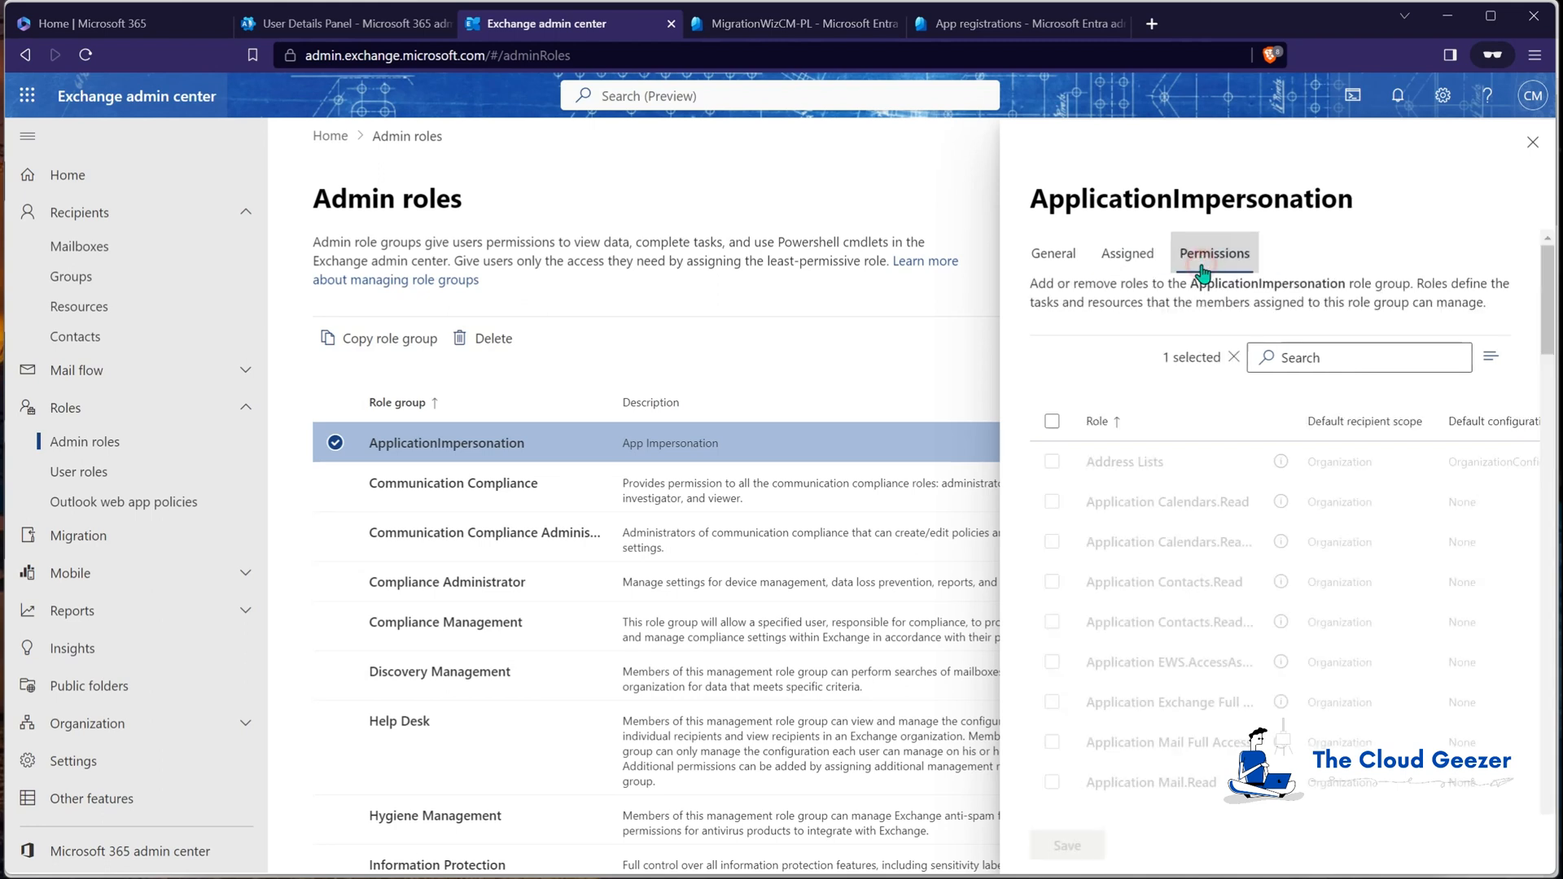
pyautogui.scroll(-5, 1182, 562)
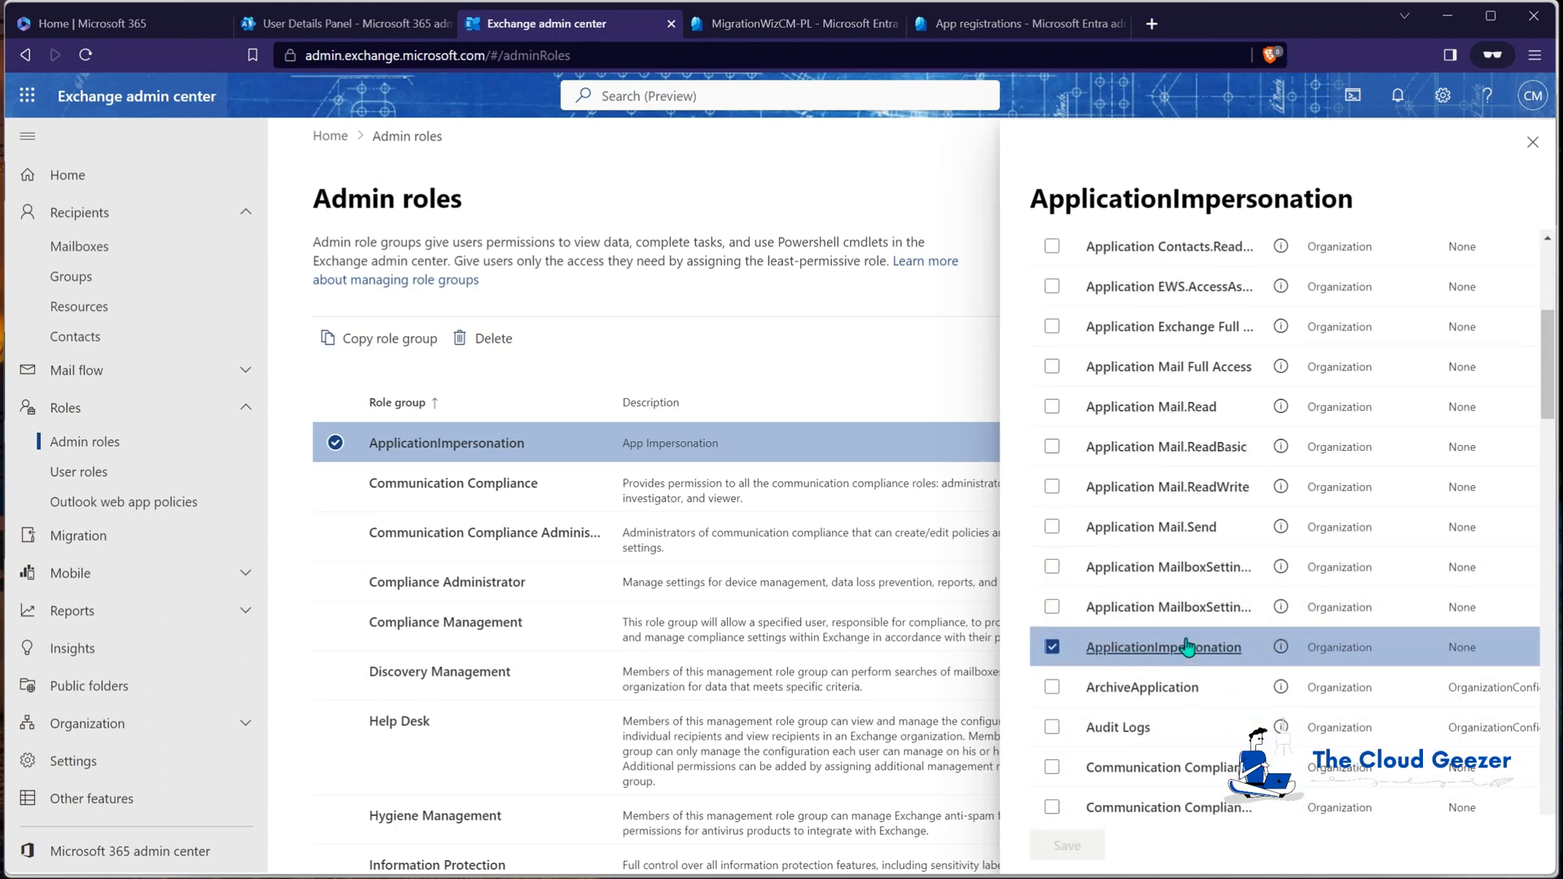
pyautogui.click(1532, 141)
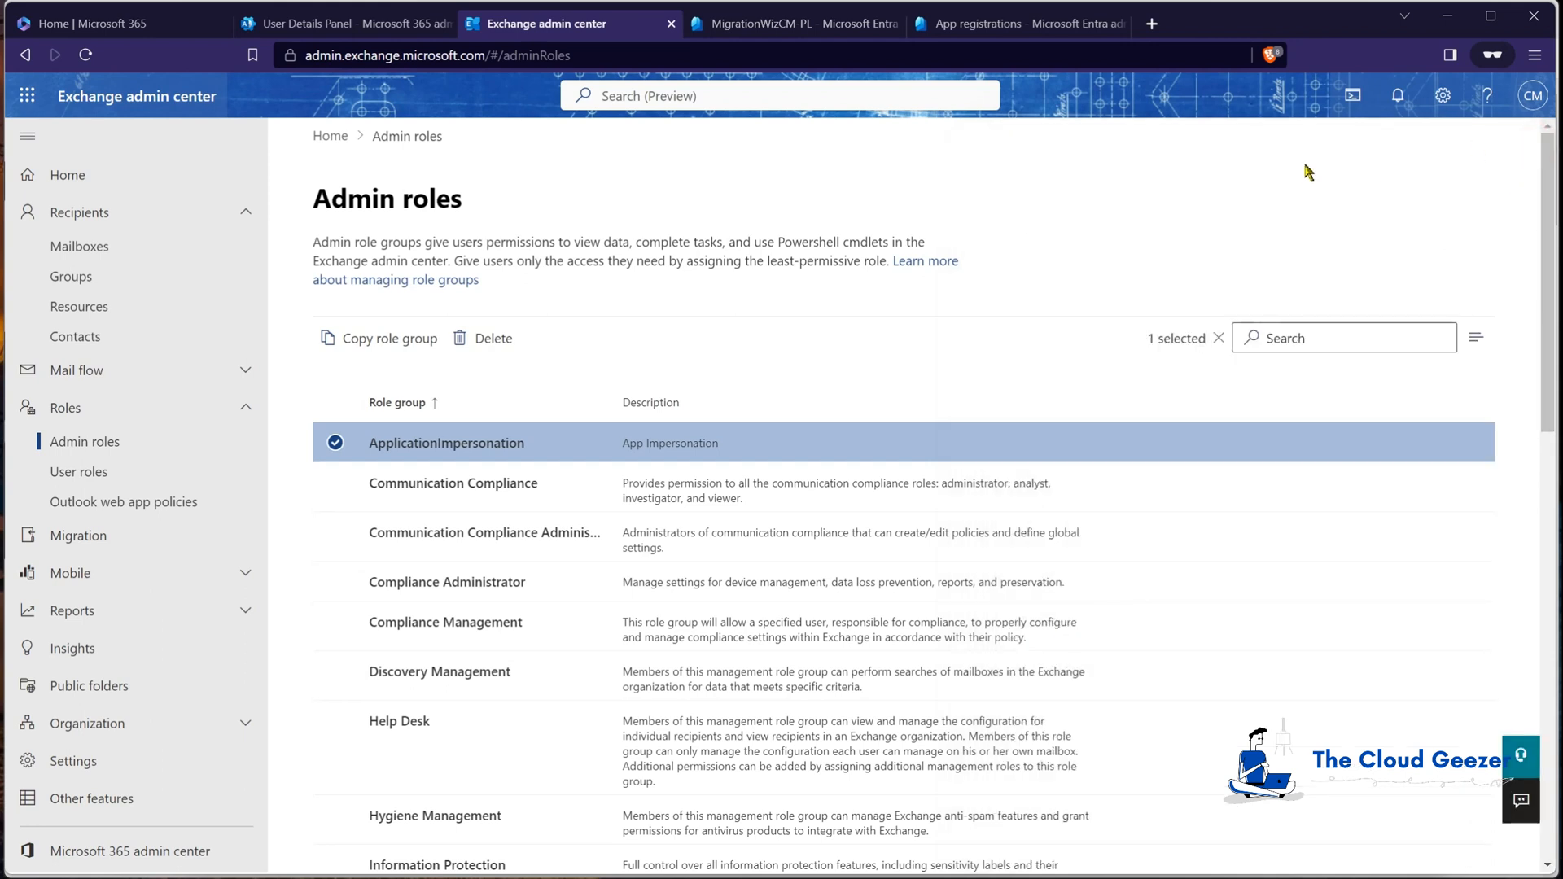
pyautogui.click(334, 442)
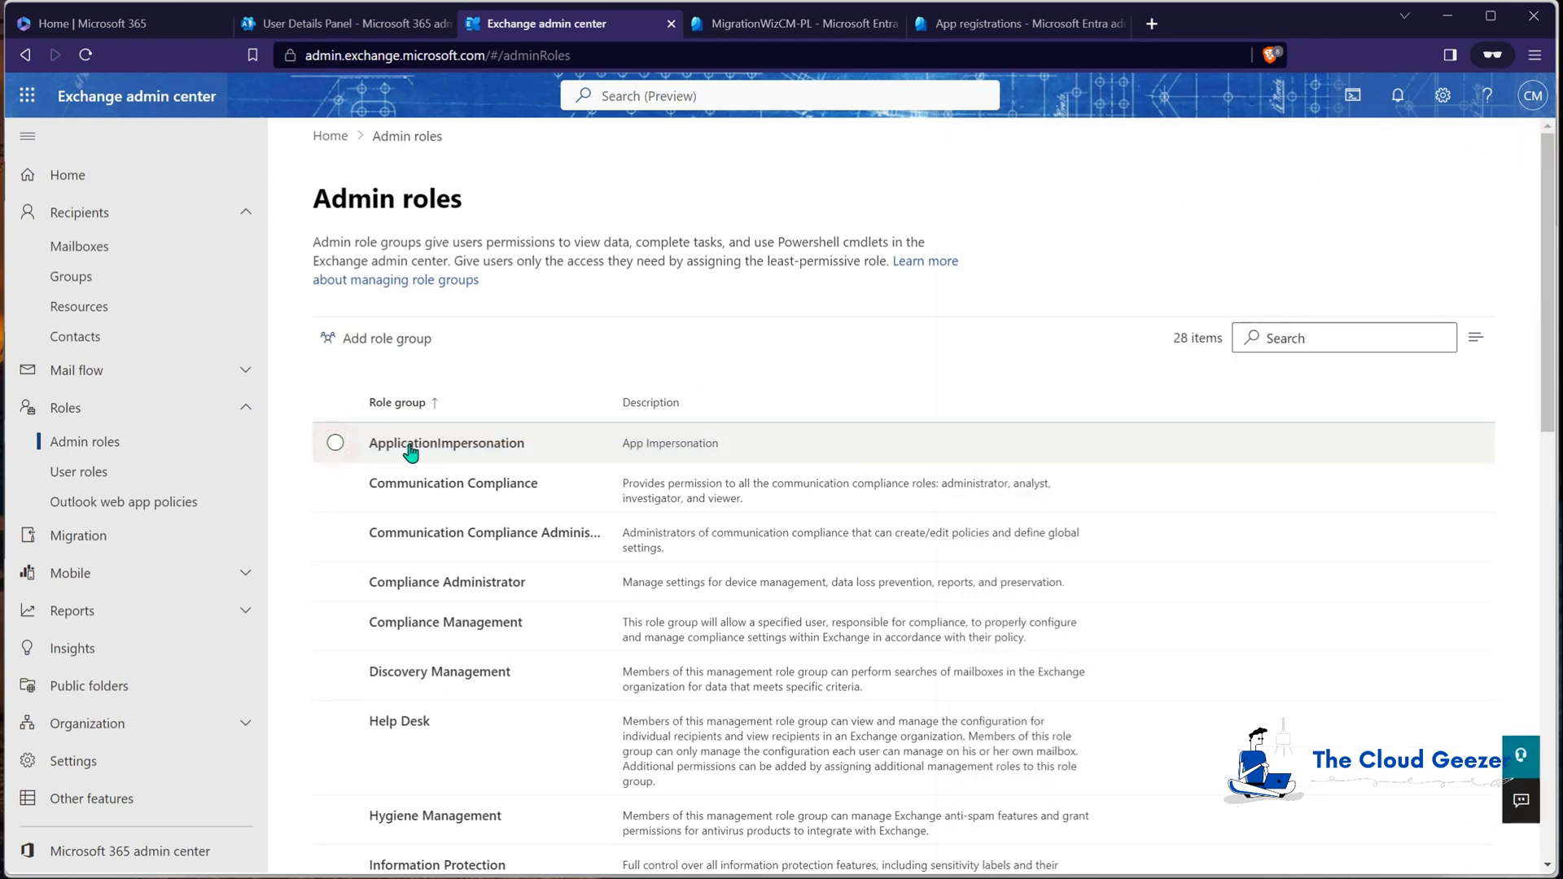
# Step: Start a new role group named AppImp2 with the ApplicationImpersonation role selected
pyautogui.click(398, 346)
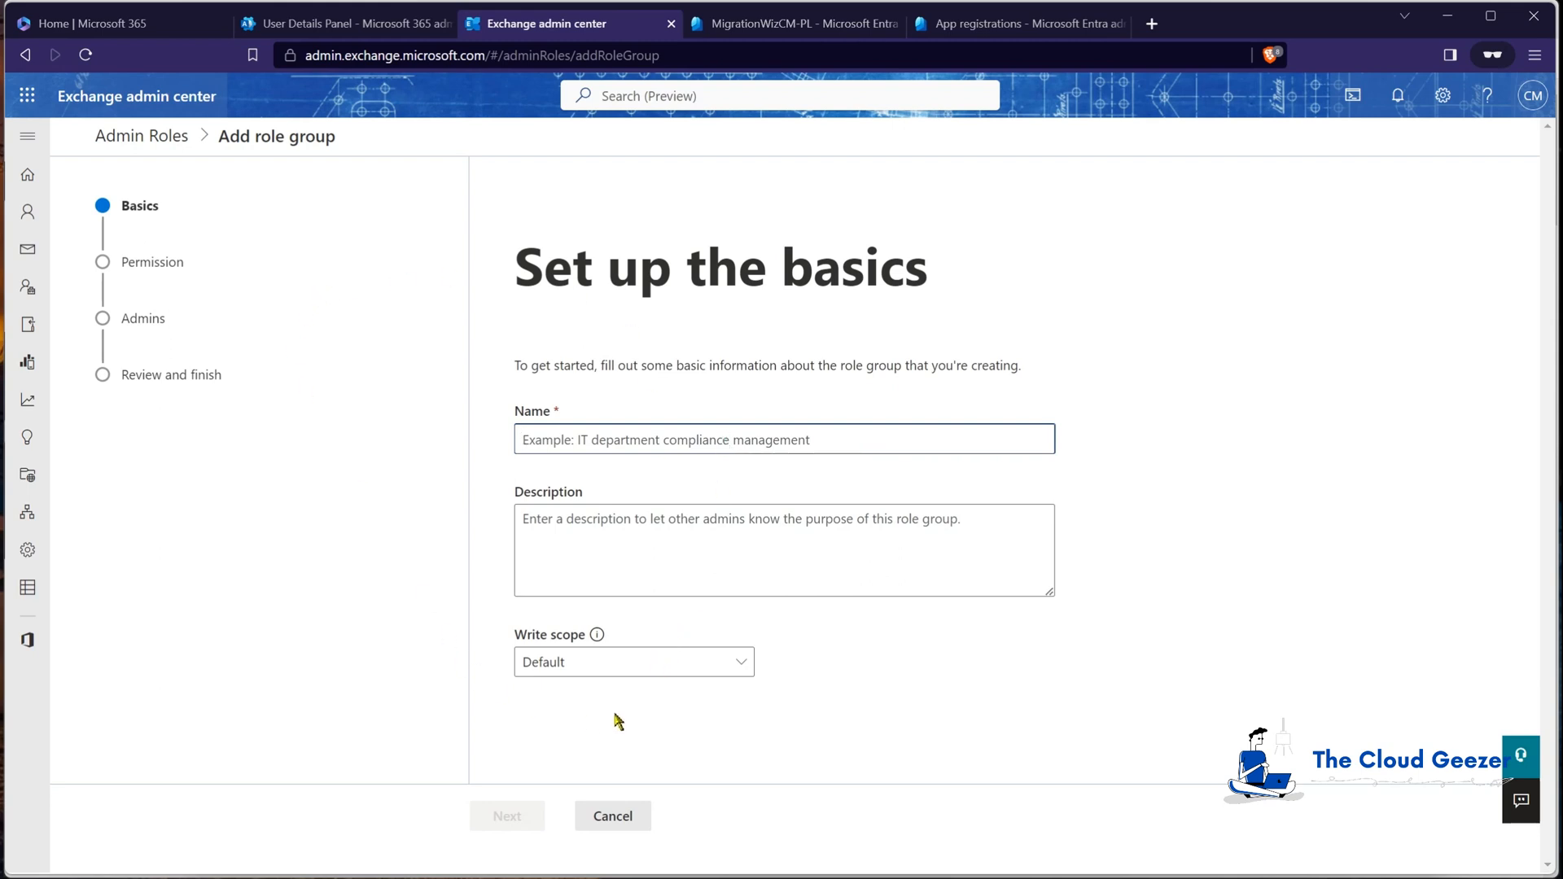
pyautogui.click(601, 444)
pyautogui.write('AppImp2')
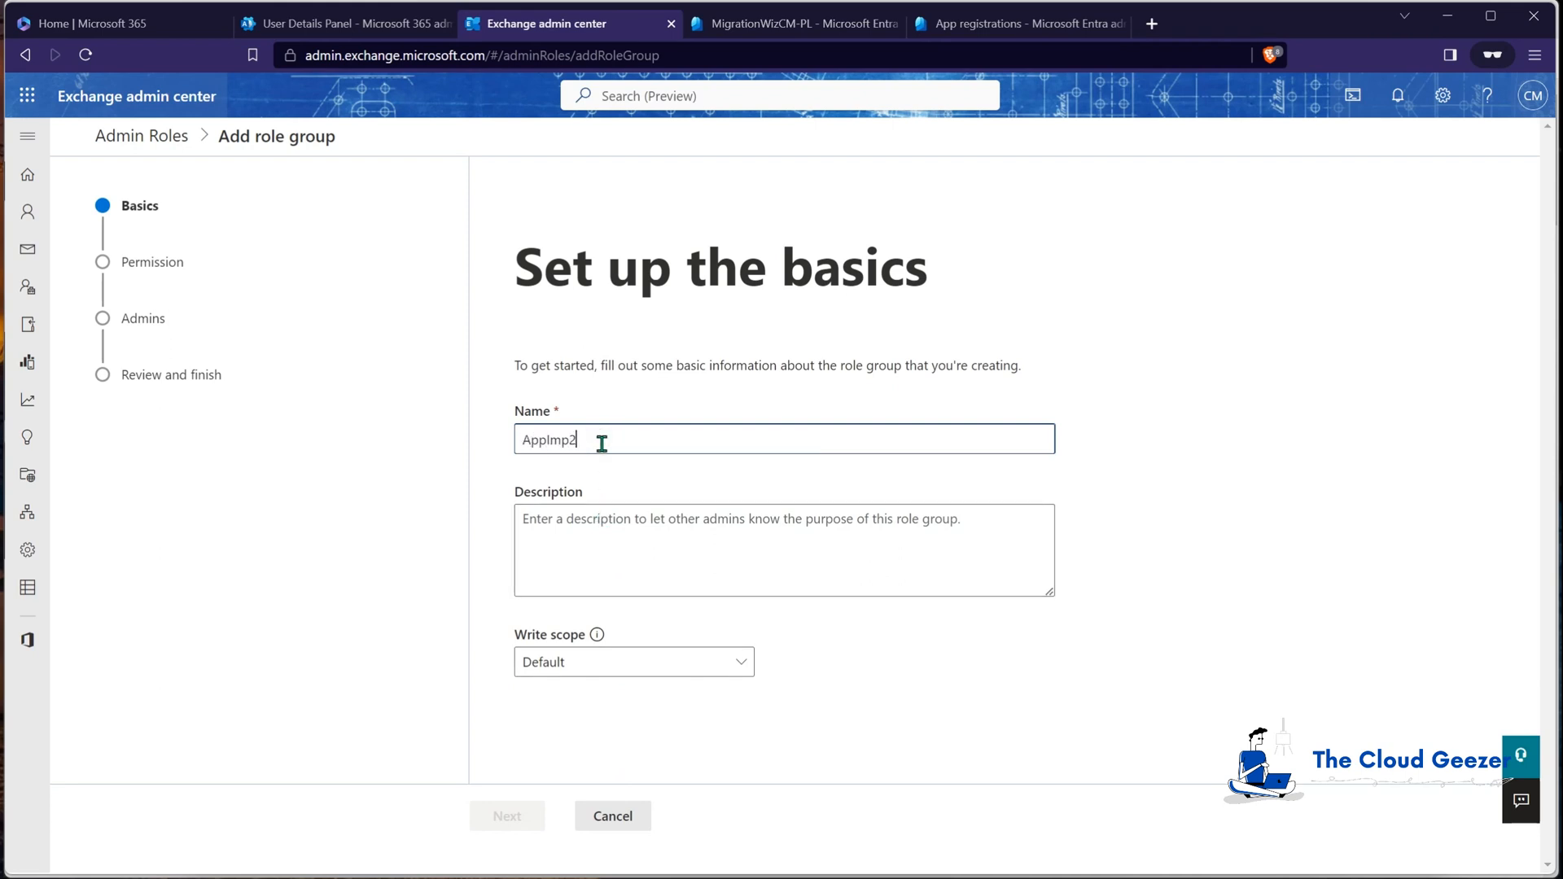
pyautogui.click(691, 523)
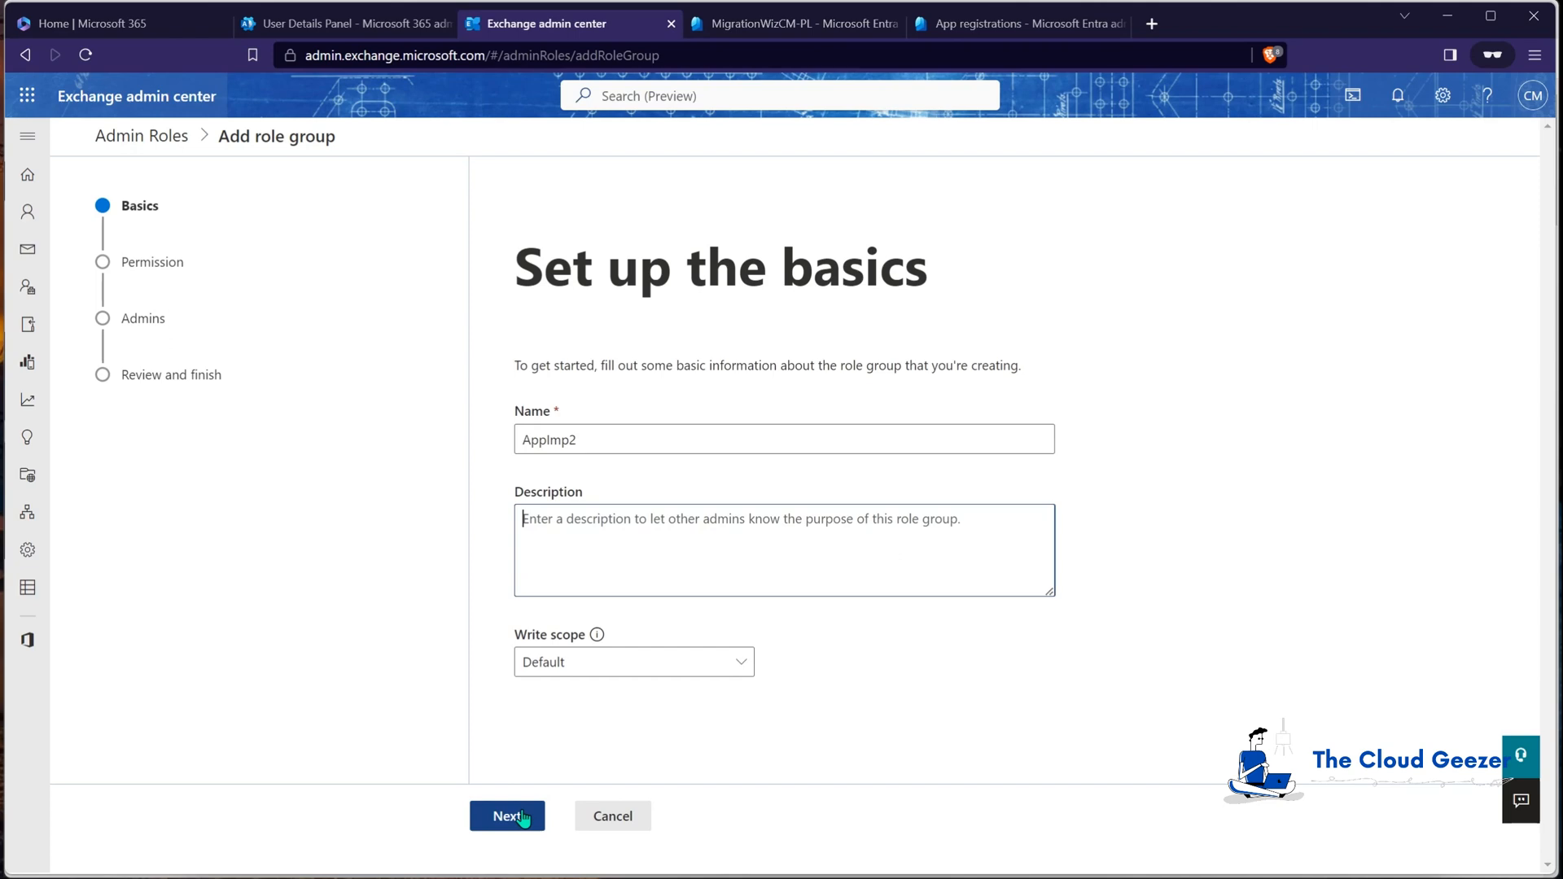
pyautogui.click(523, 808)
pyautogui.scroll(-6, 655, 585)
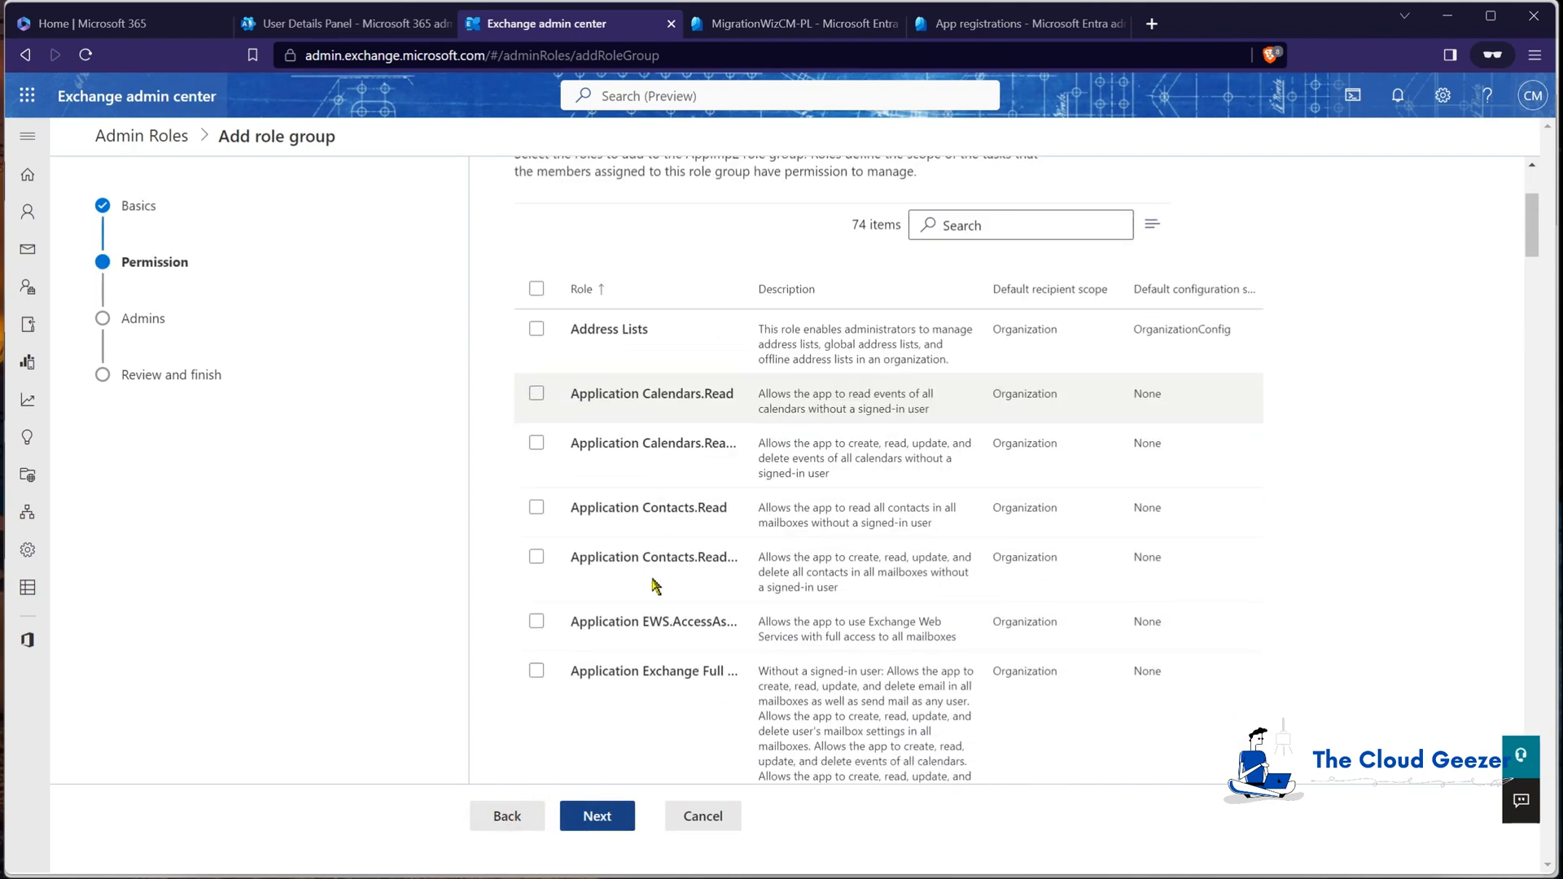
pyautogui.scroll(-5, 655, 586)
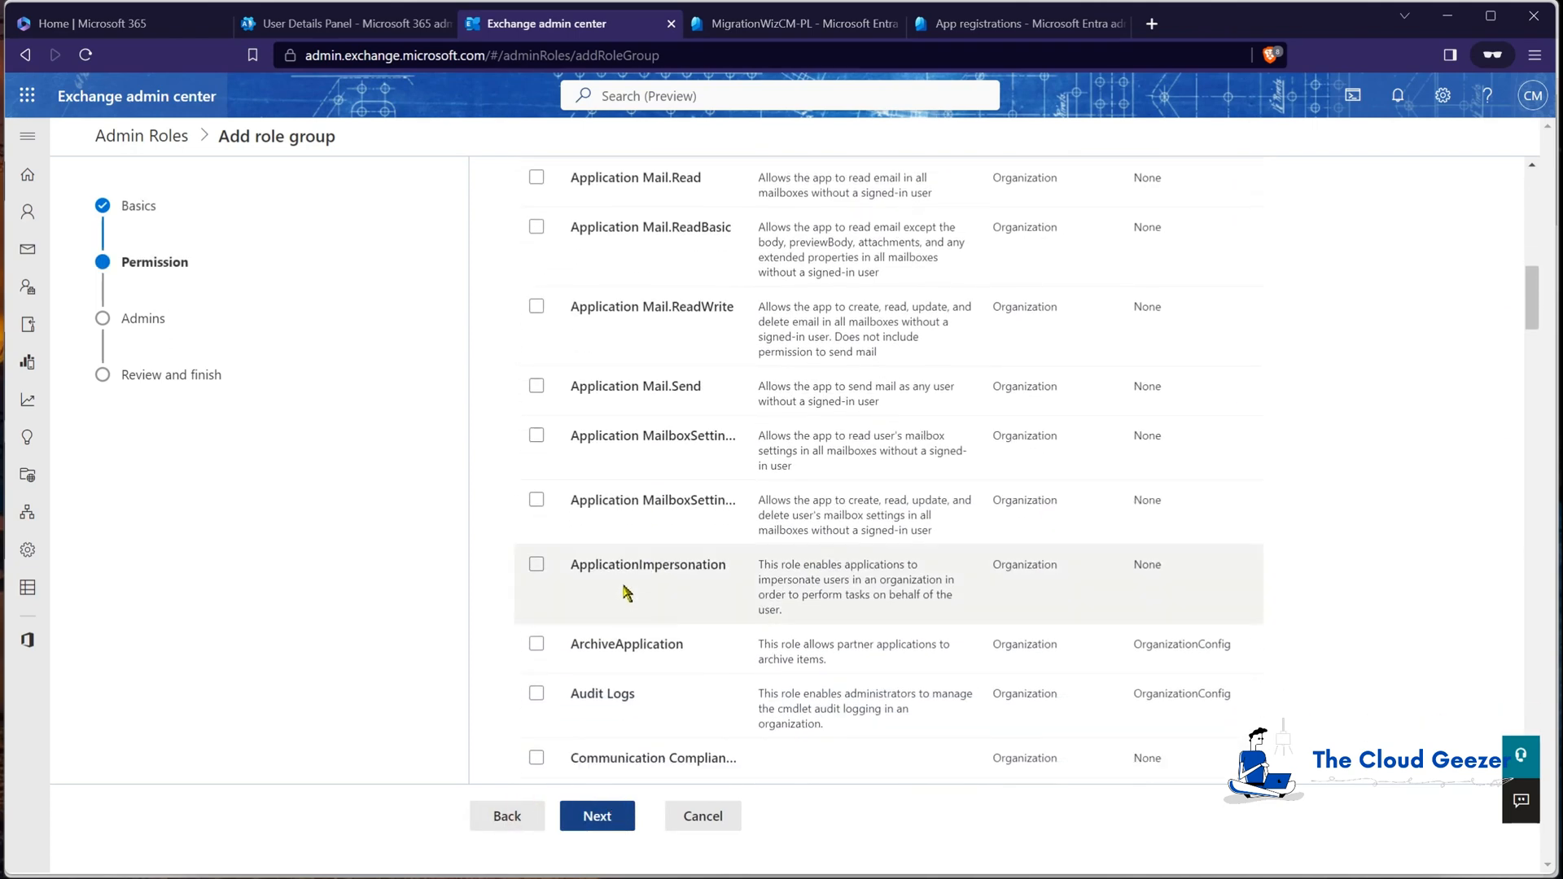
pyautogui.click(536, 564)
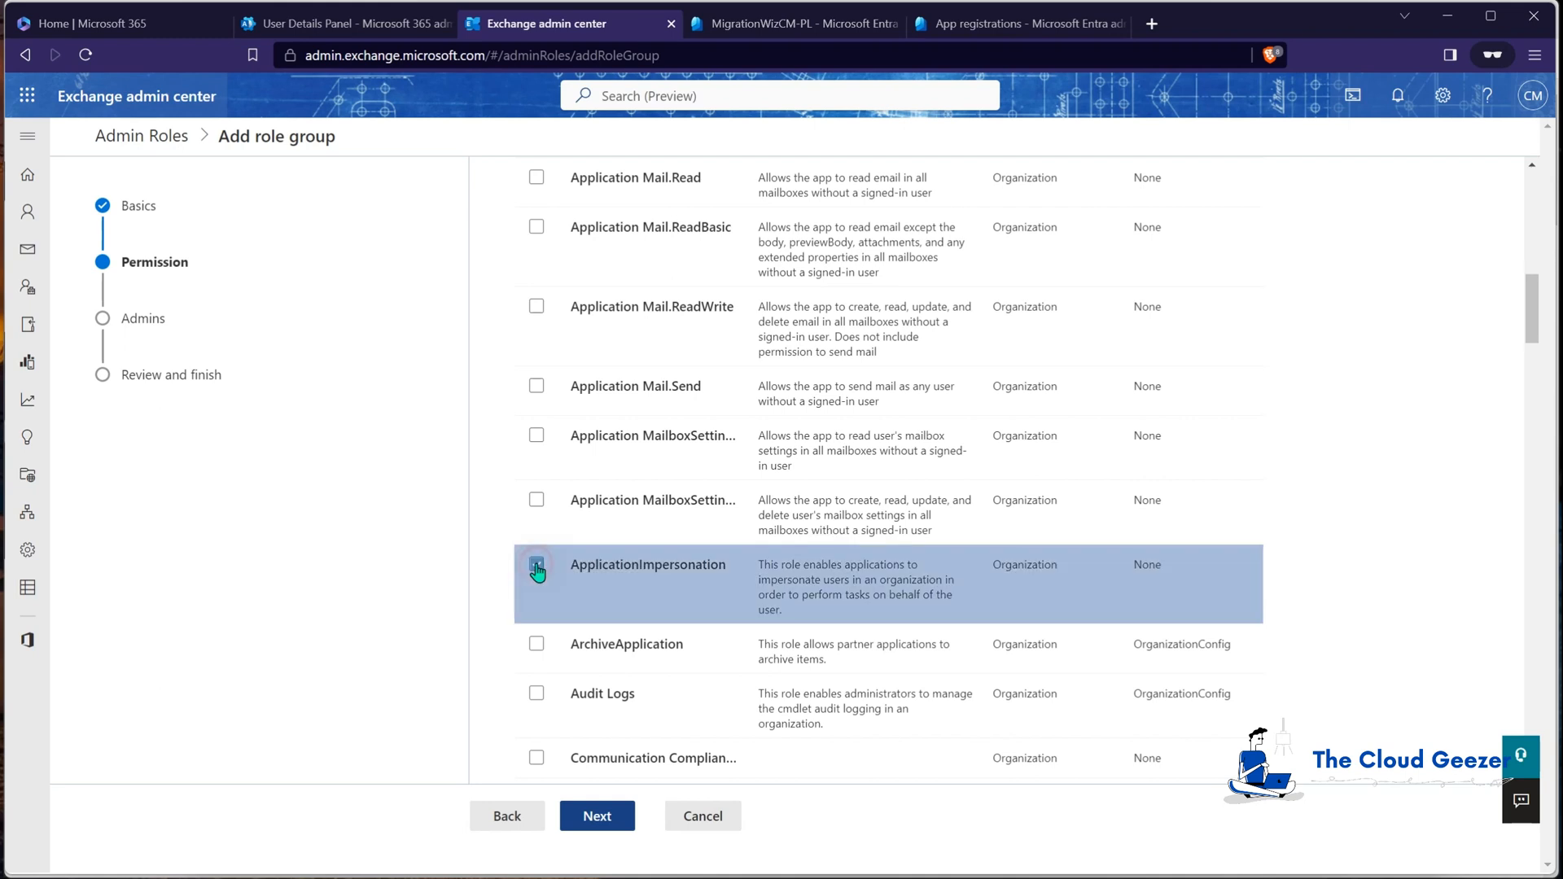
pyautogui.click(598, 815)
# Step: Add the migration account as a member, then cancel the wizard at the review page
pyautogui.click(607, 456)
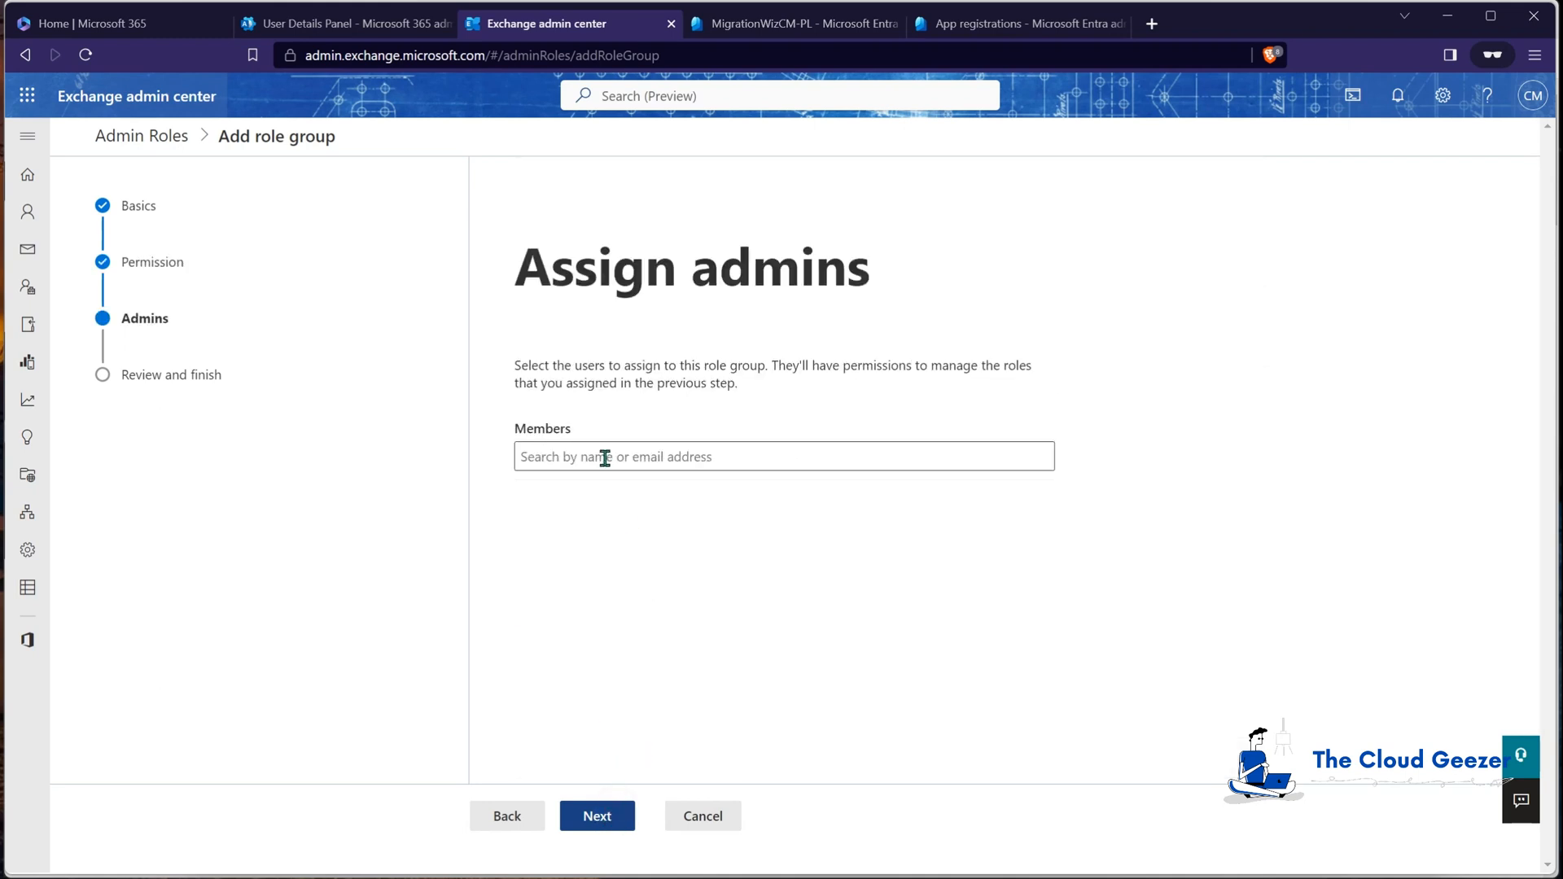
pyautogui.write('mig')
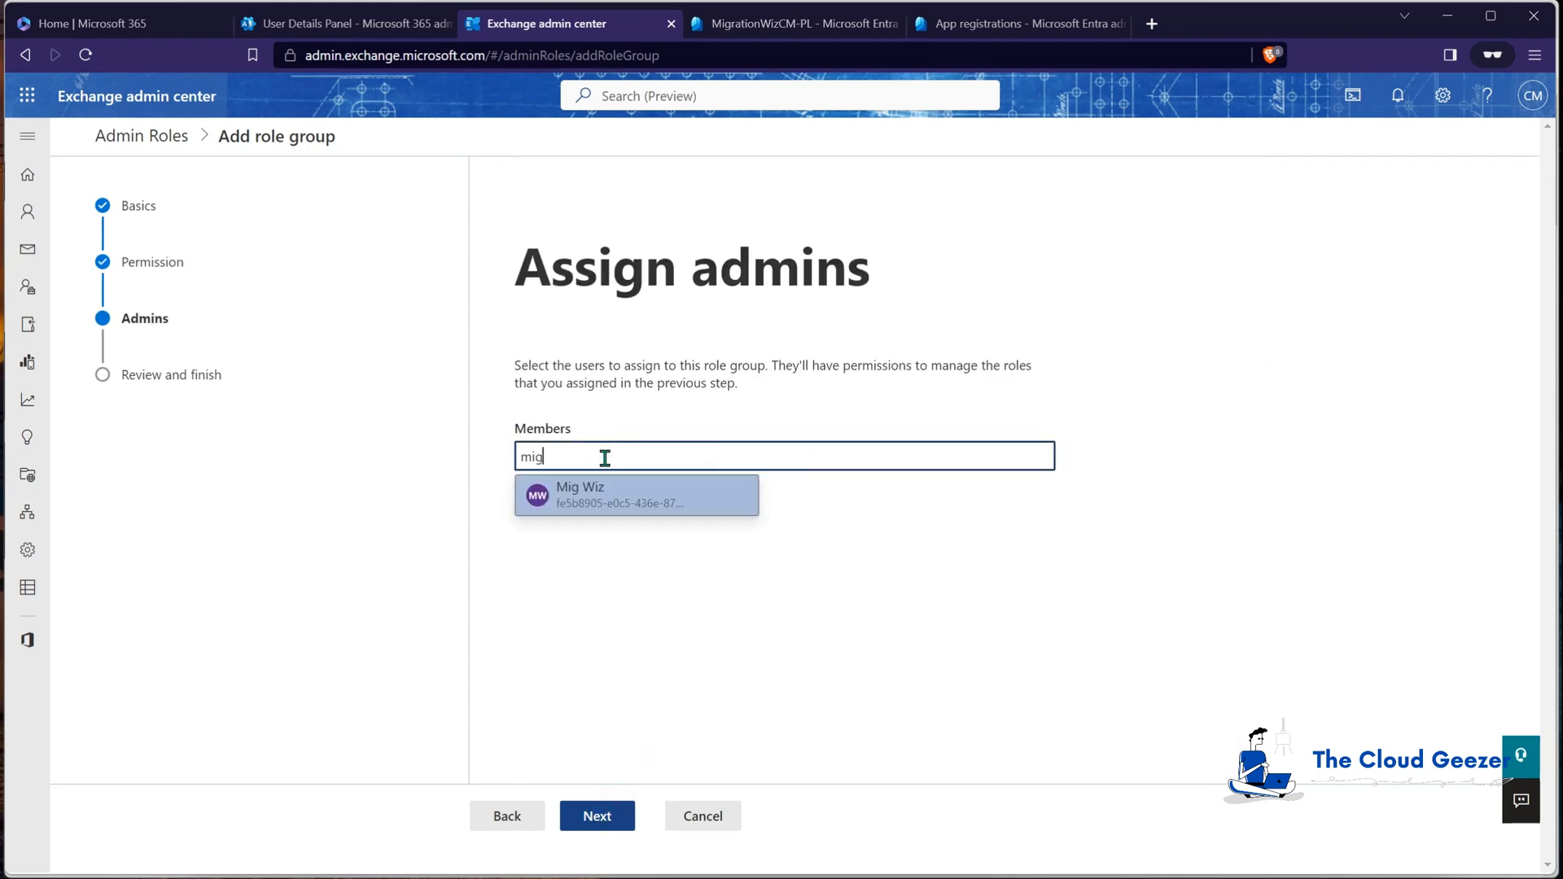
pyautogui.click(600, 500)
pyautogui.click(614, 817)
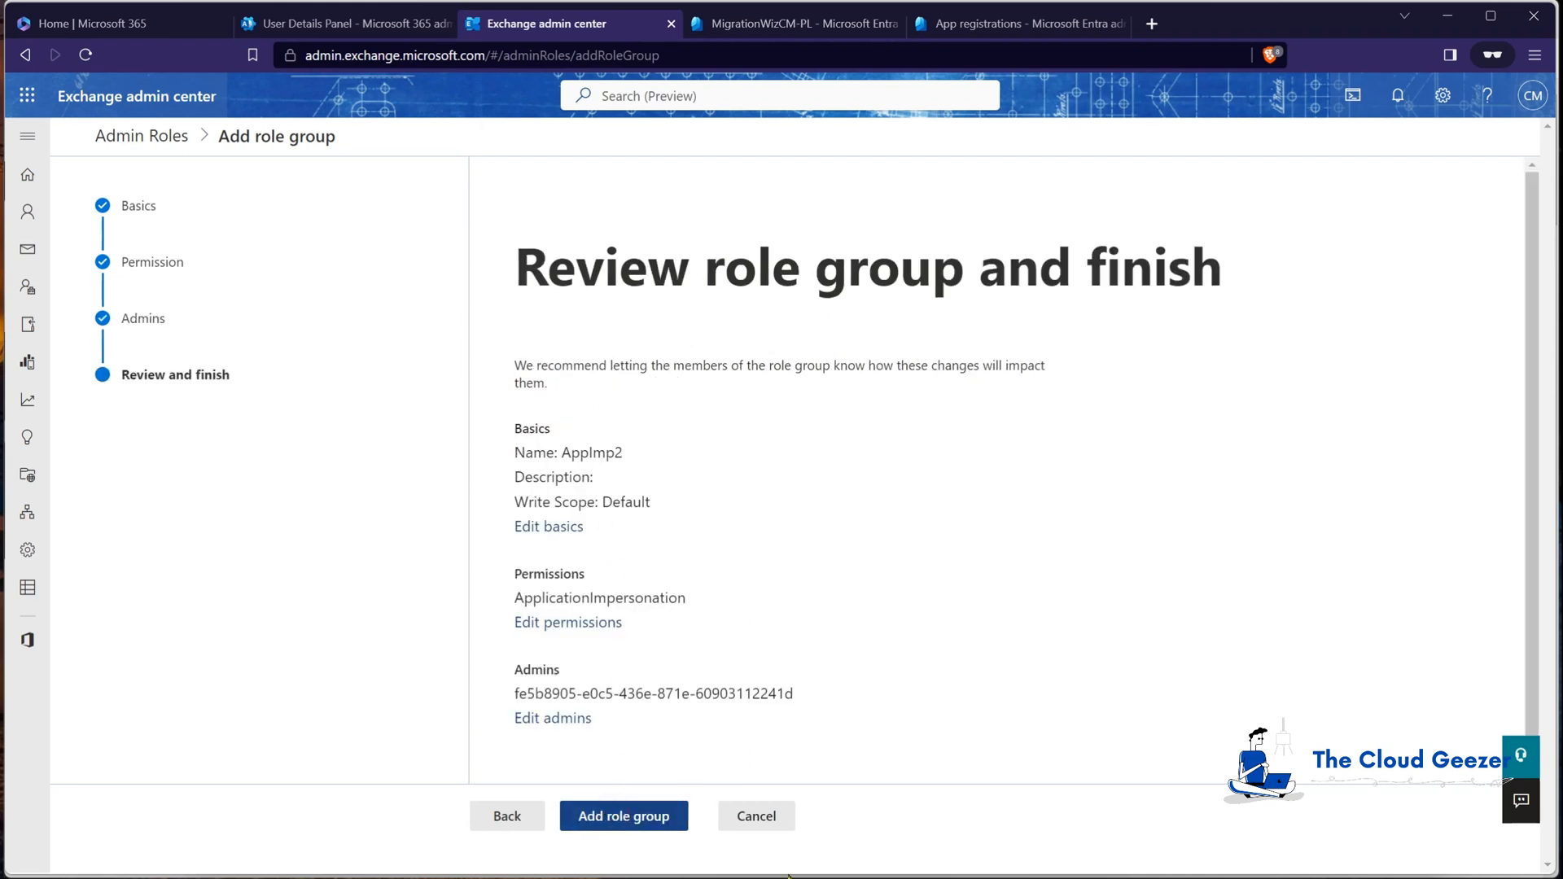
pyautogui.click(769, 823)
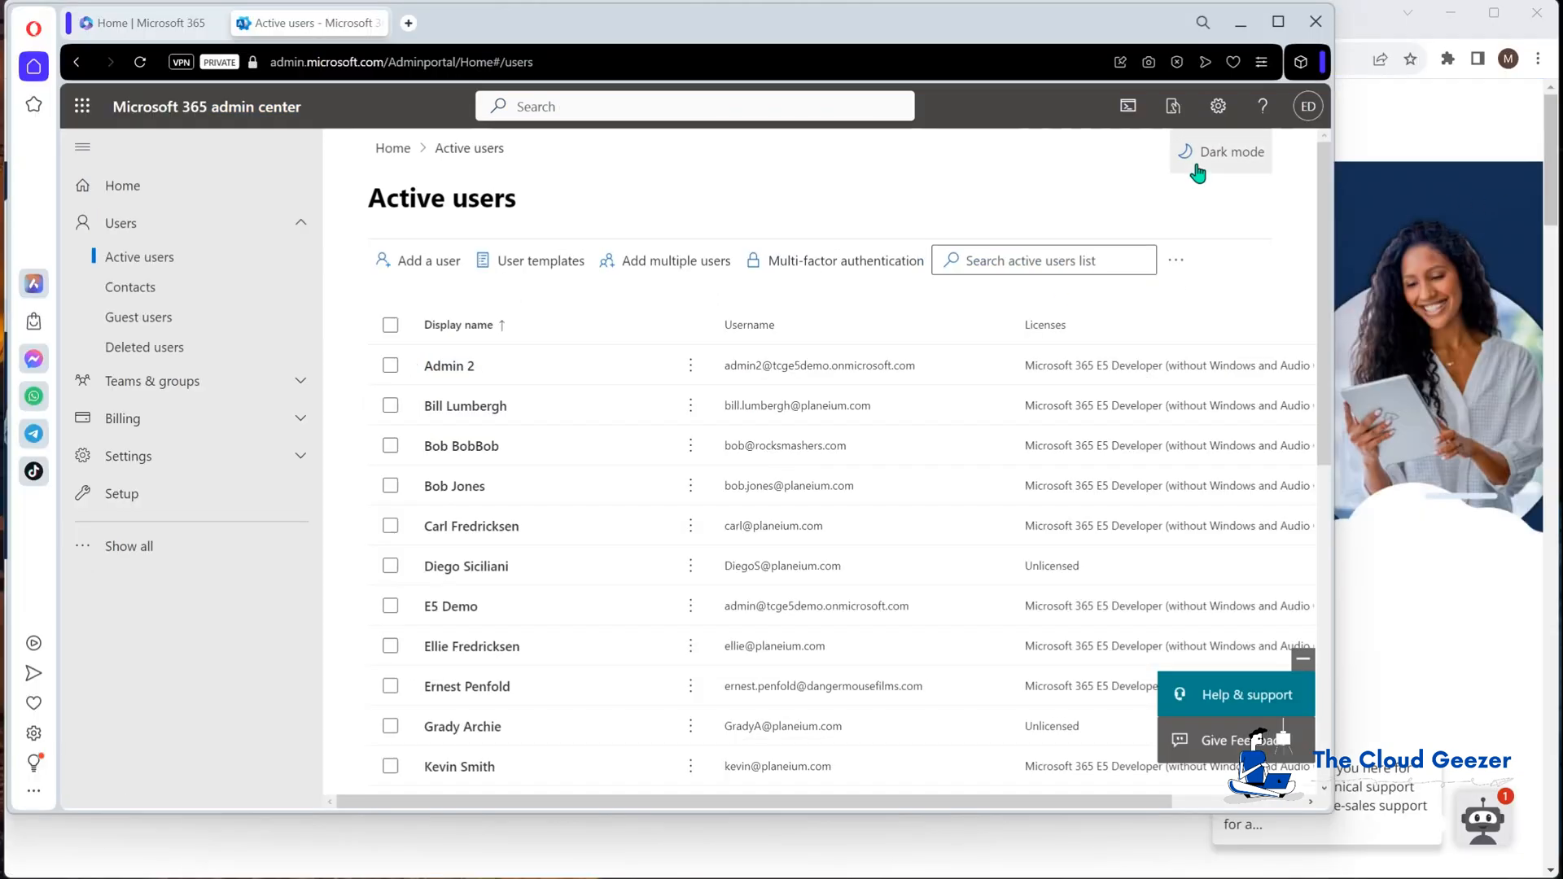
# Step: Check the signed-in account, then open the Identity admin center and expand Applications
pyautogui.click(1307, 106)
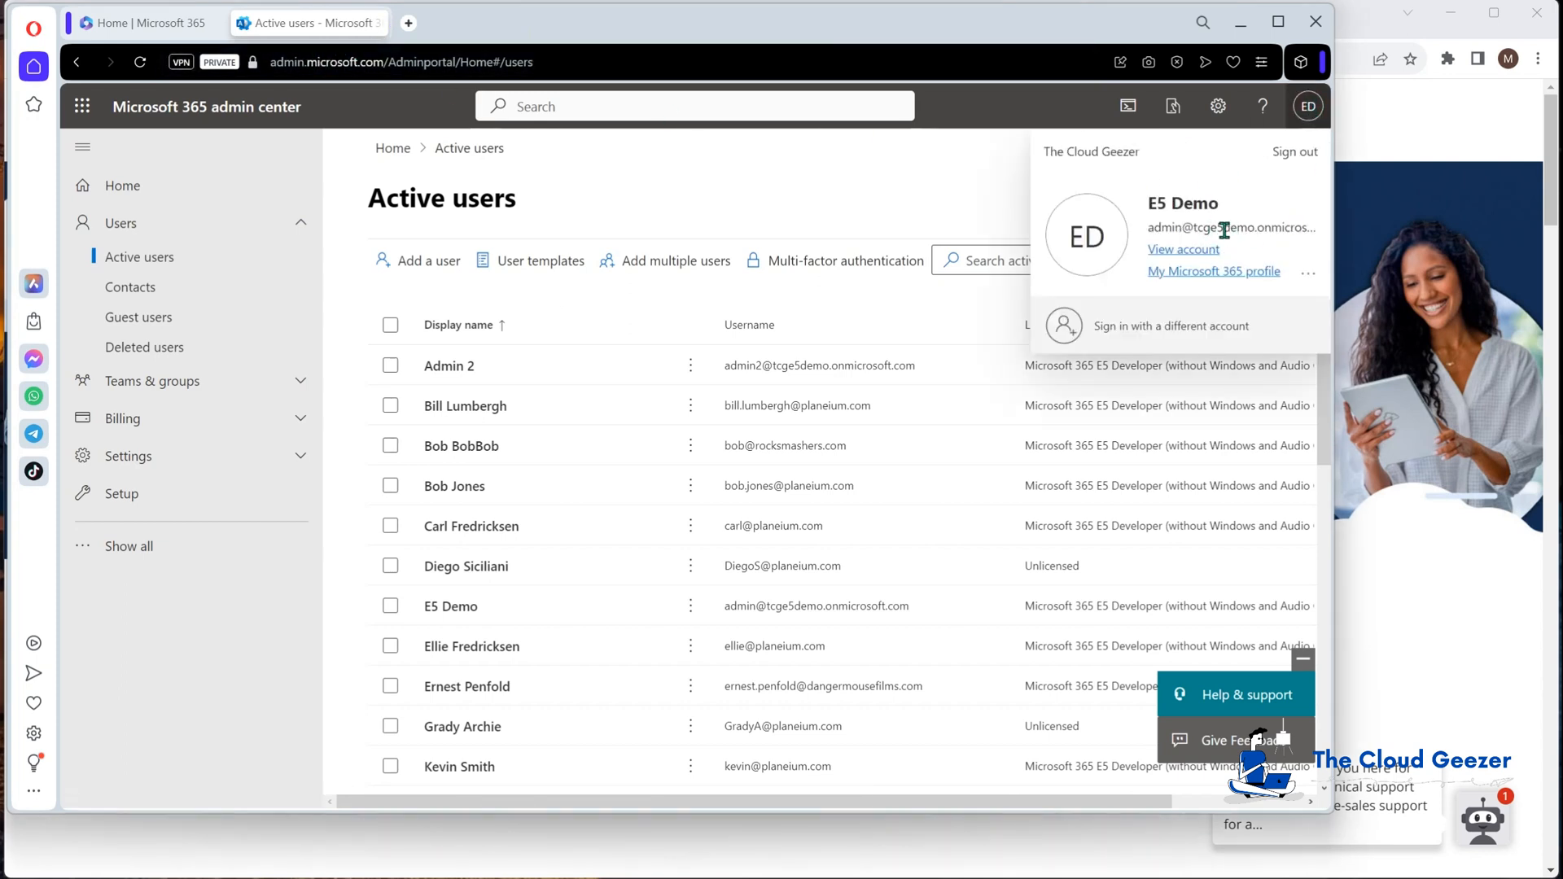
pyautogui.click(920, 198)
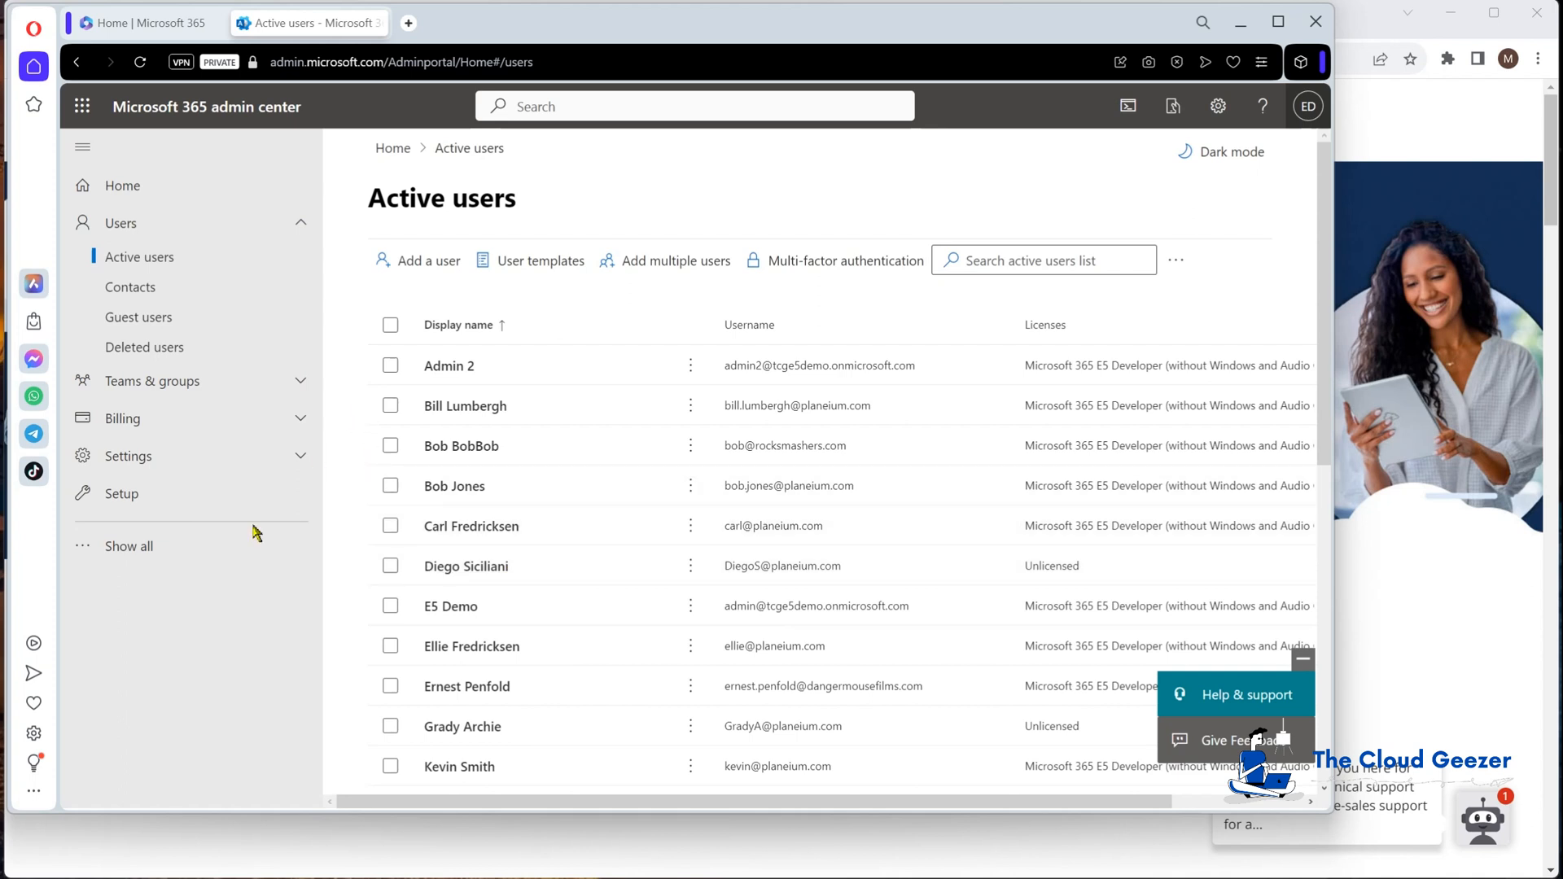
pyautogui.click(206, 547)
pyautogui.scroll(-4, 209, 660)
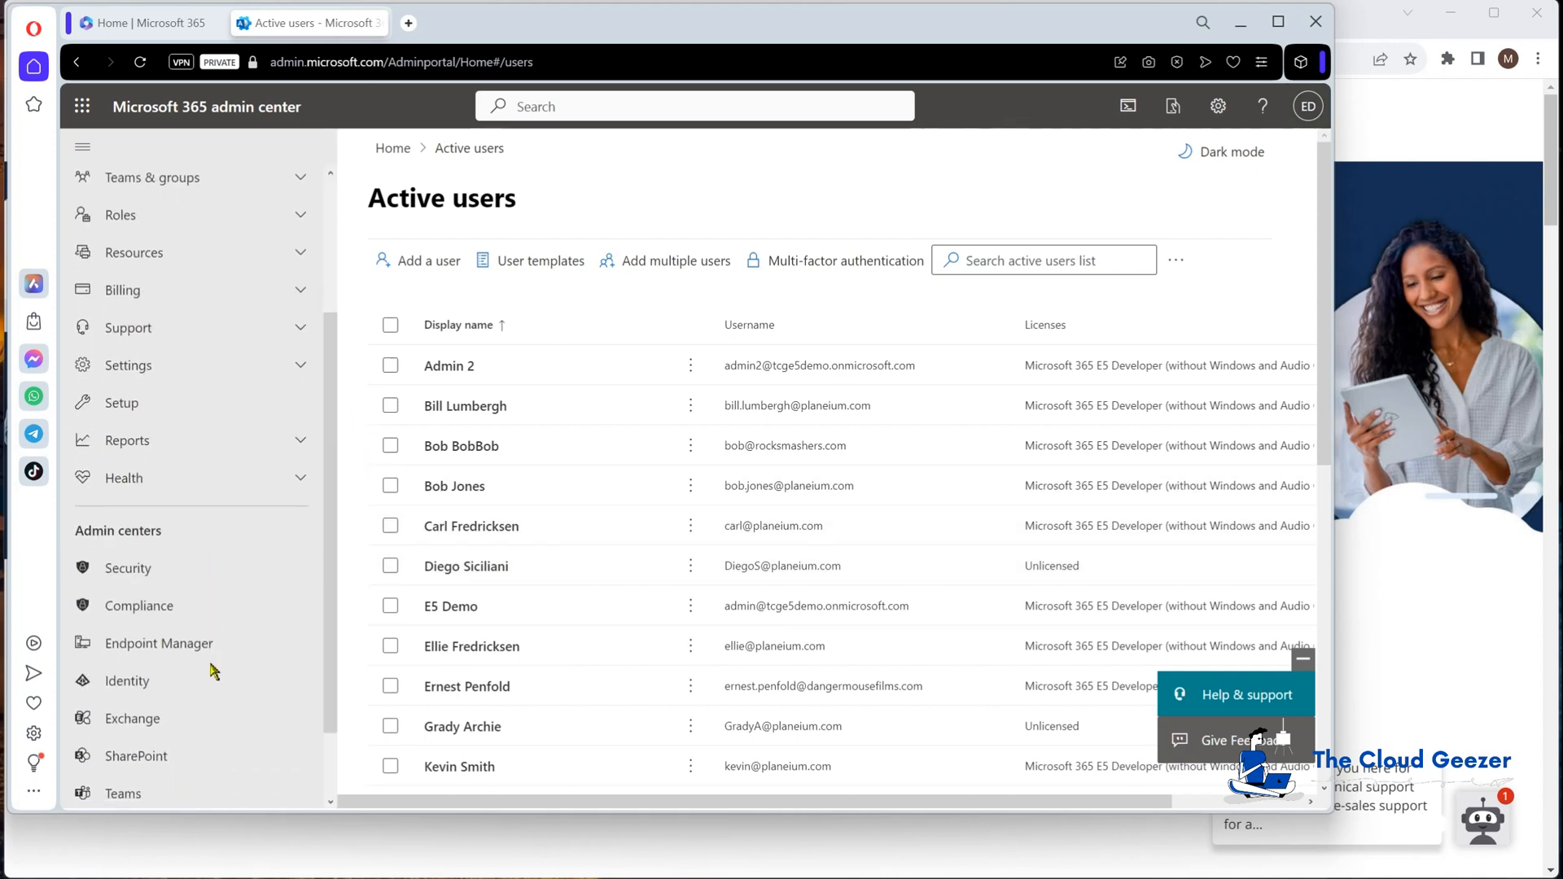
pyautogui.click(183, 604)
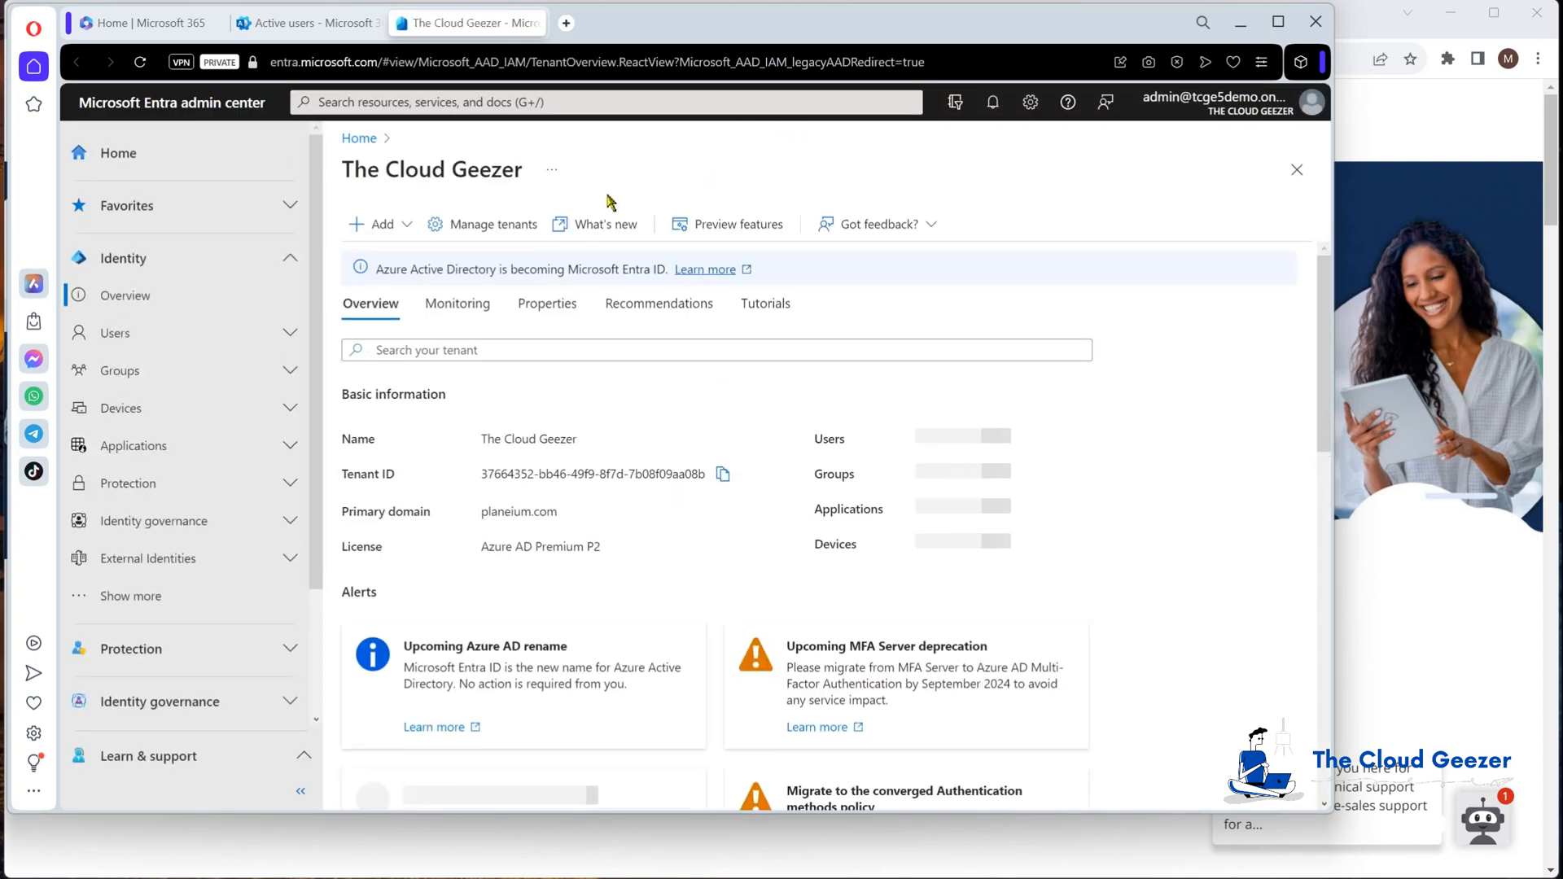
pyautogui.click(176, 450)
# Step: Start a new app registration named MigWizCM-PL
pyautogui.click(178, 521)
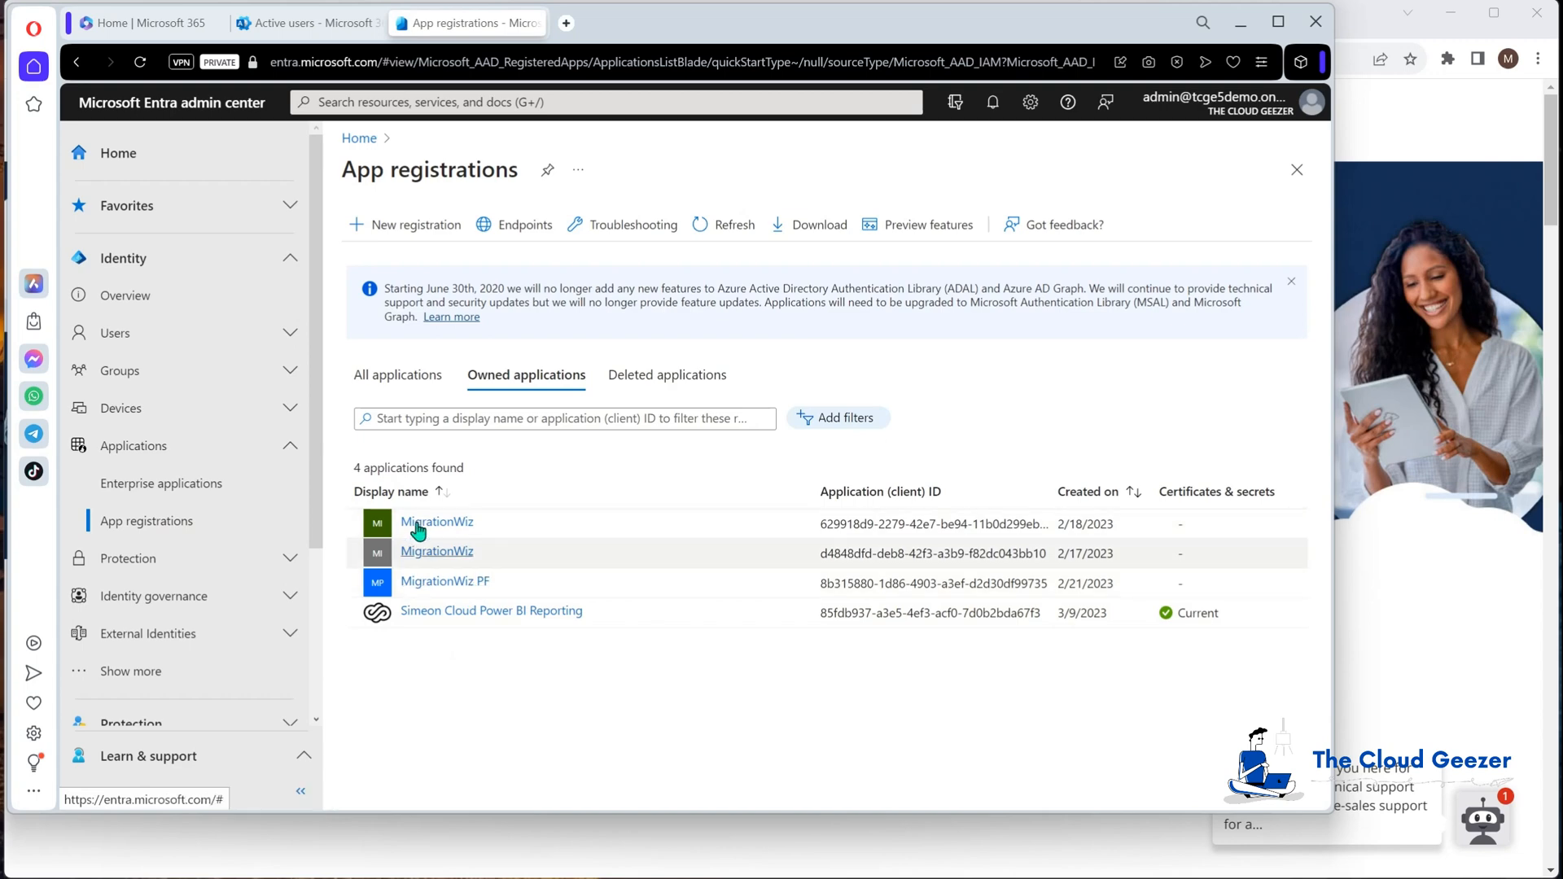
pyautogui.click(411, 230)
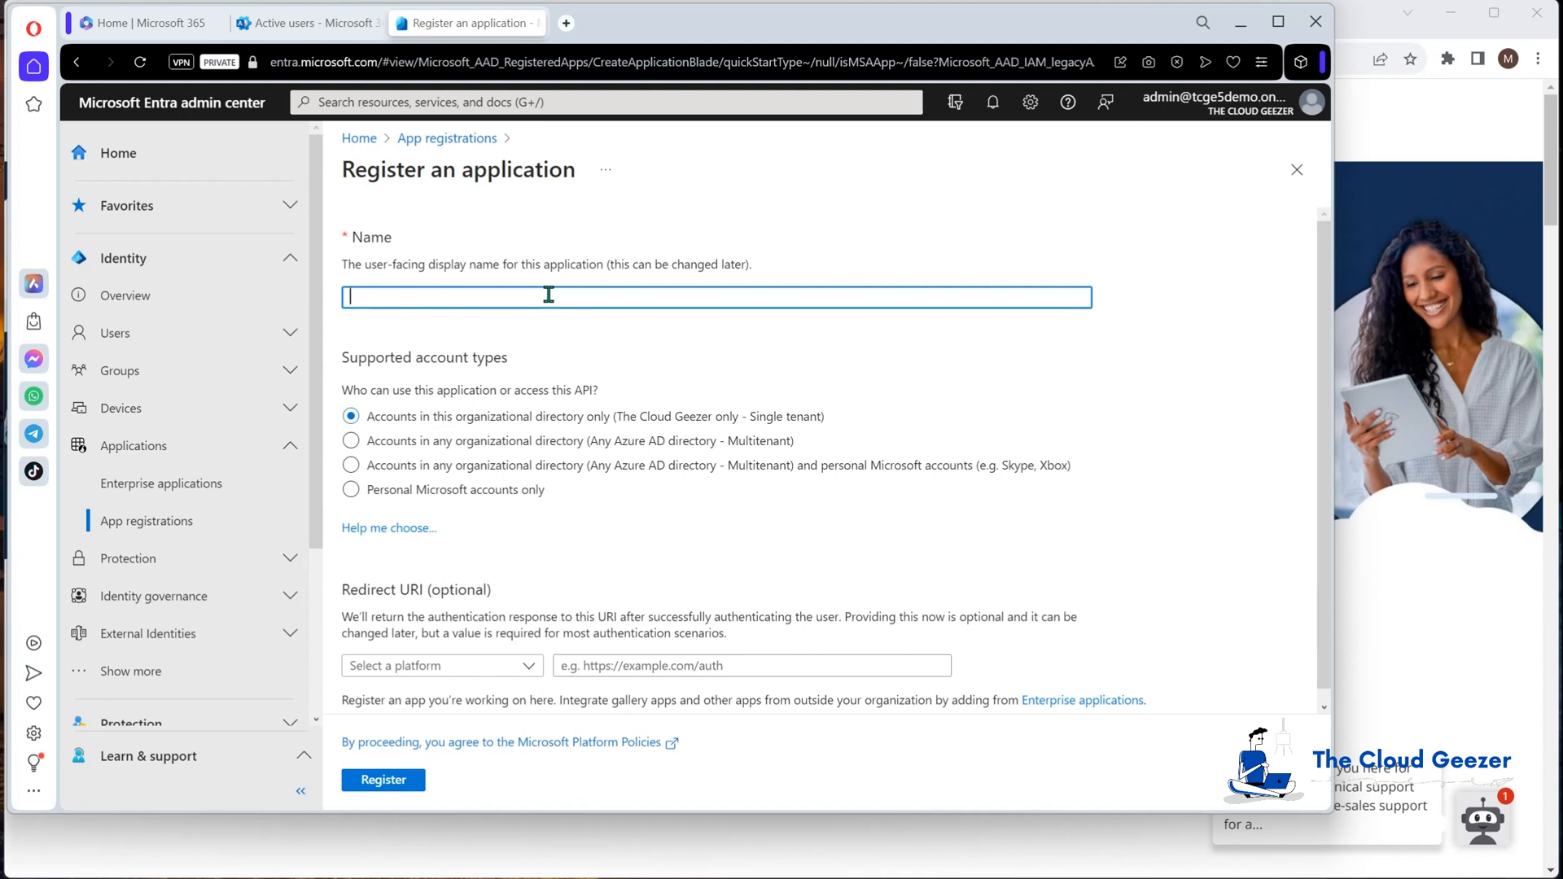
pyautogui.write('MigWizCM-PL')
# Step: Make it multitenant with public client redirect URI urn:ietf:wg:oauth:2.0:oob and register it
pyautogui.click(351, 442)
pyautogui.click(421, 666)
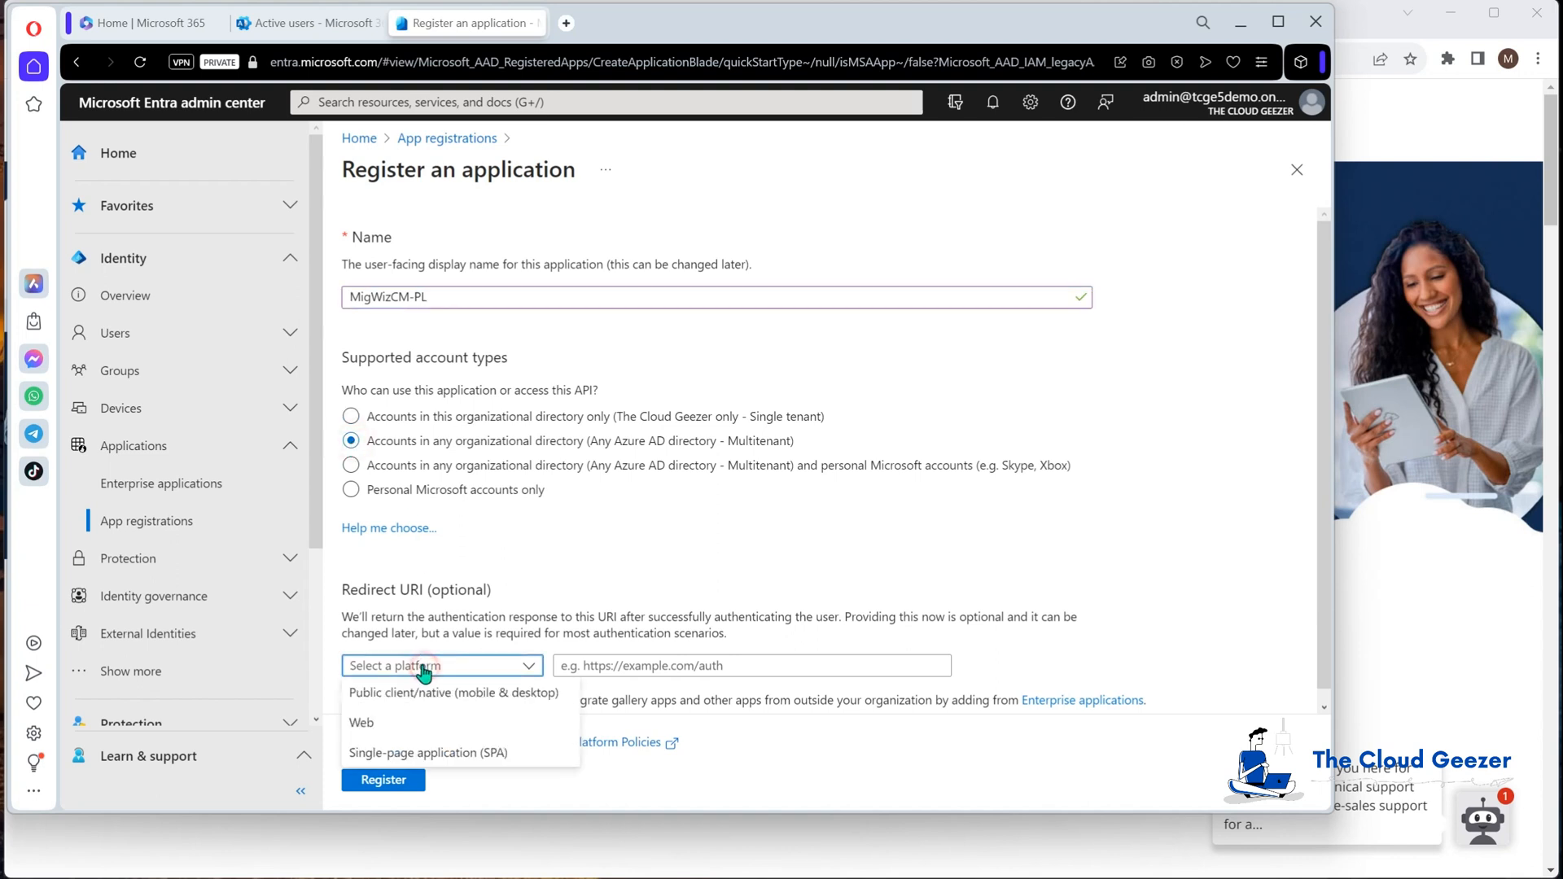
pyautogui.click(404, 694)
pyautogui.click(611, 668)
pyautogui.write('urn:ietf:wg:oauth:2.0:oob')
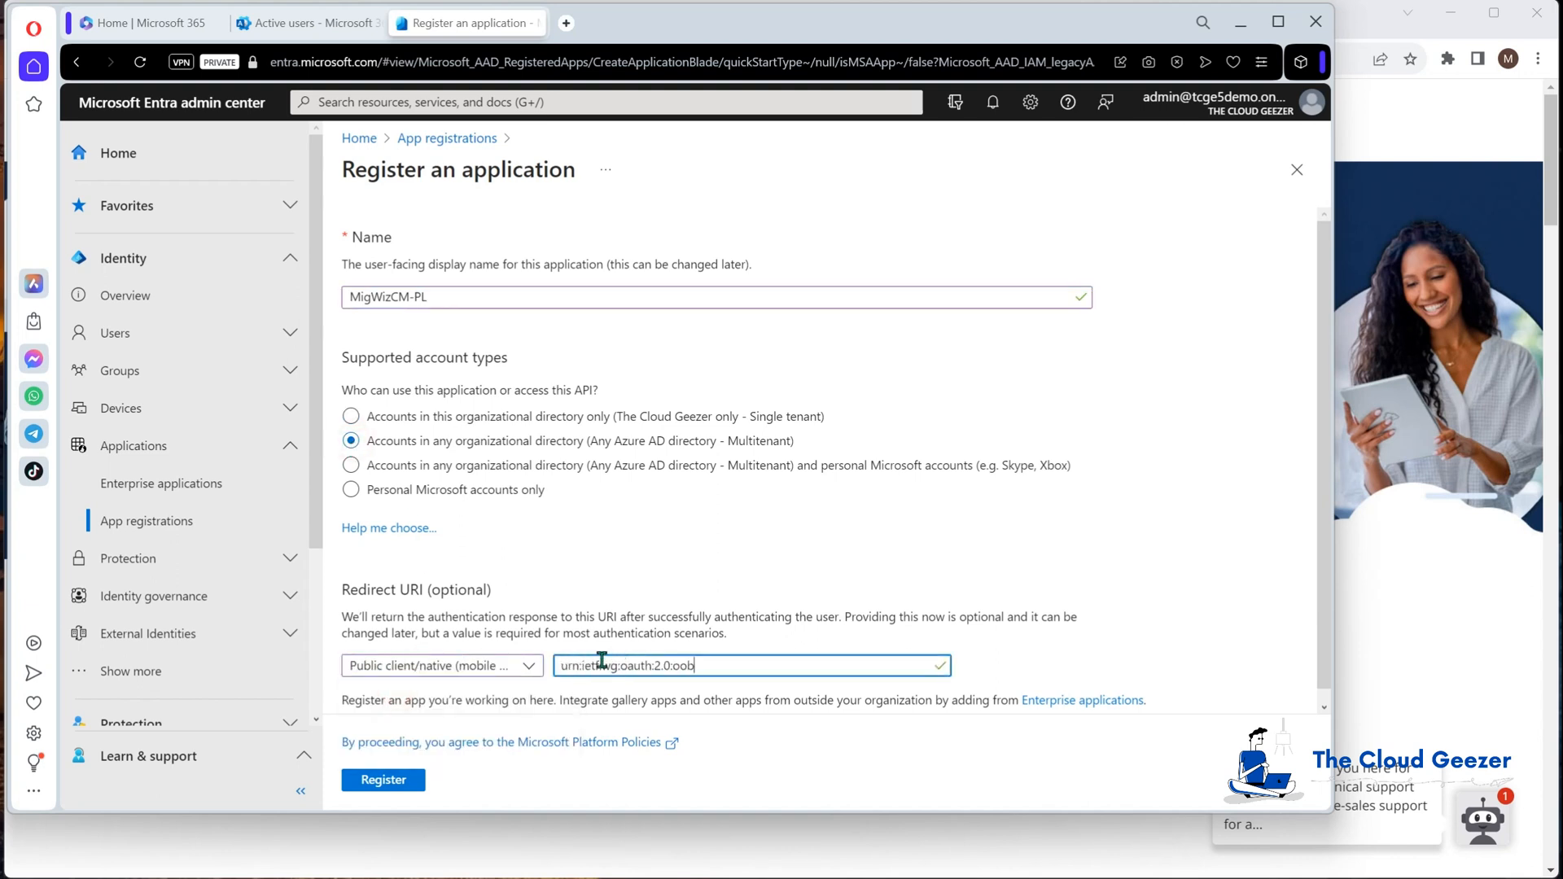
pyautogui.scroll(-1, 698, 643)
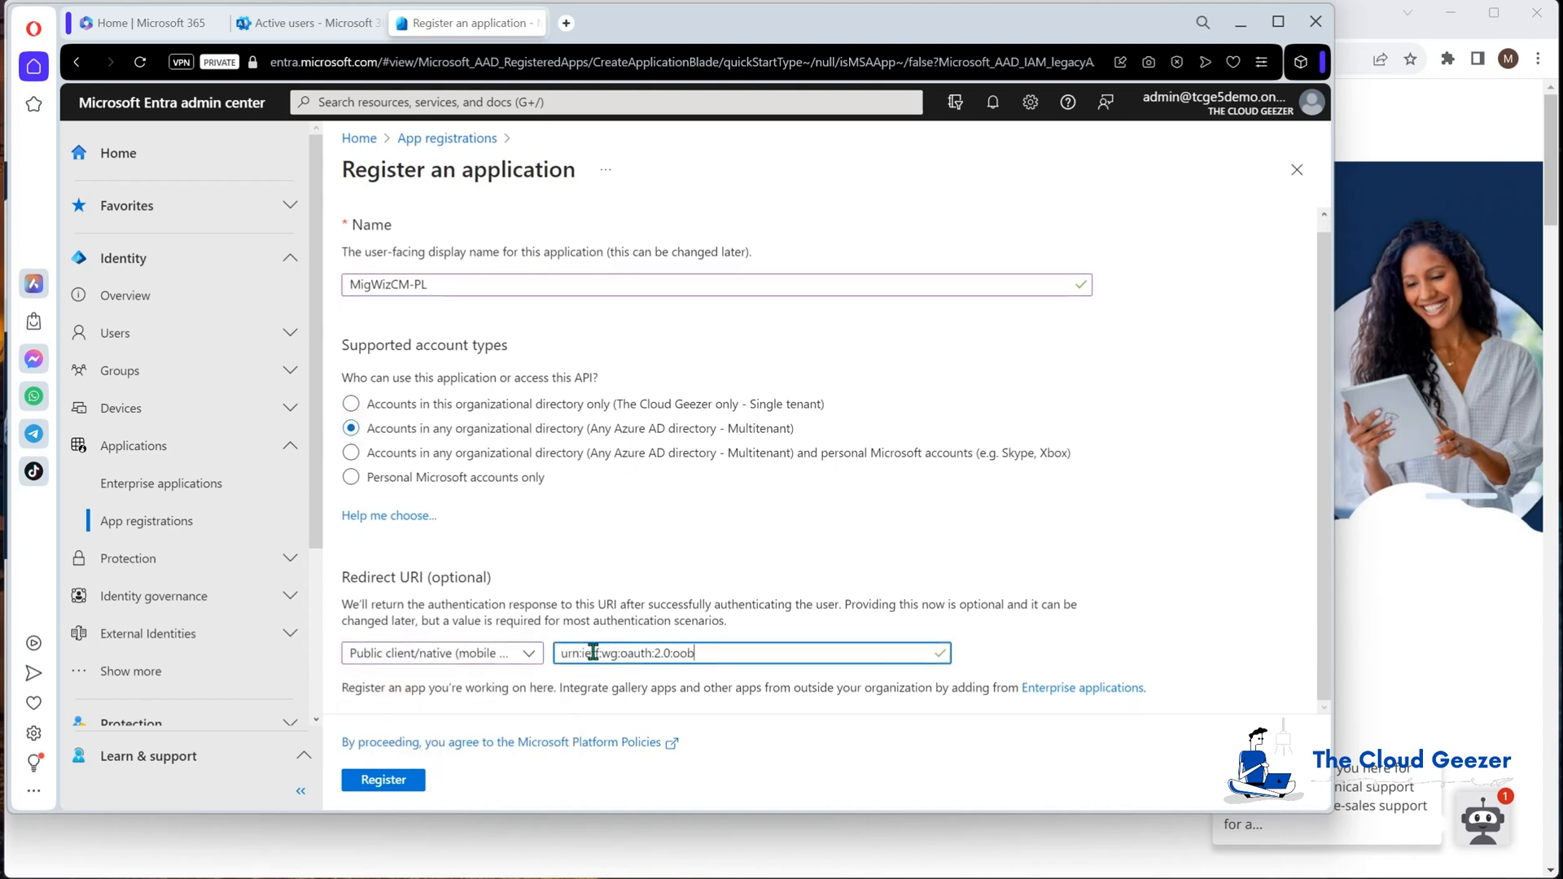
pyautogui.click(383, 779)
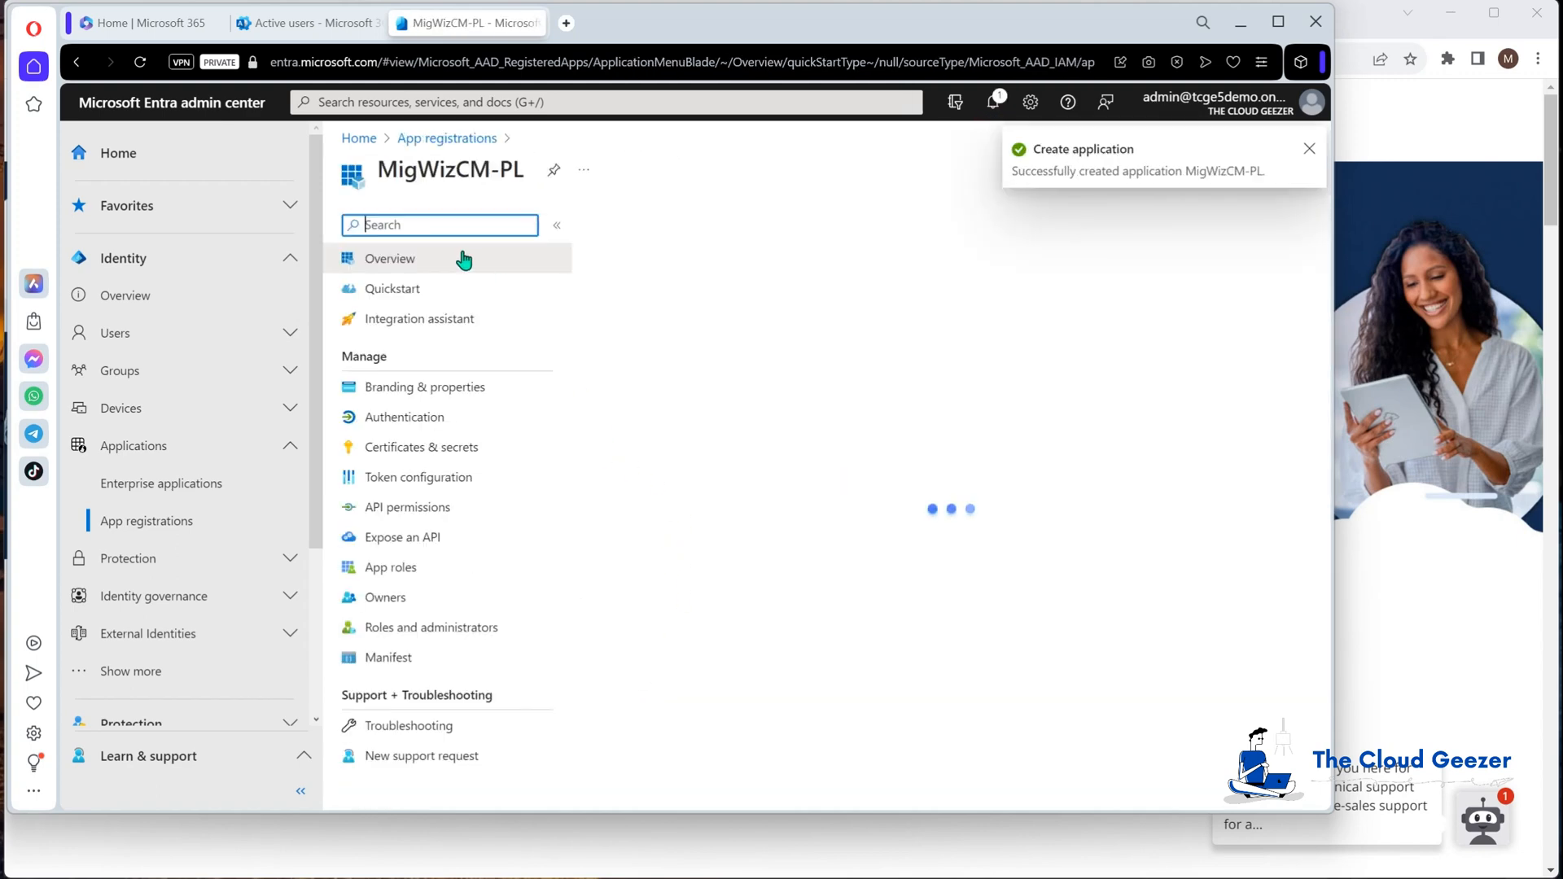
# Step: Set Allow public client flows to Yes in Authentication and save
pyautogui.click(403, 417)
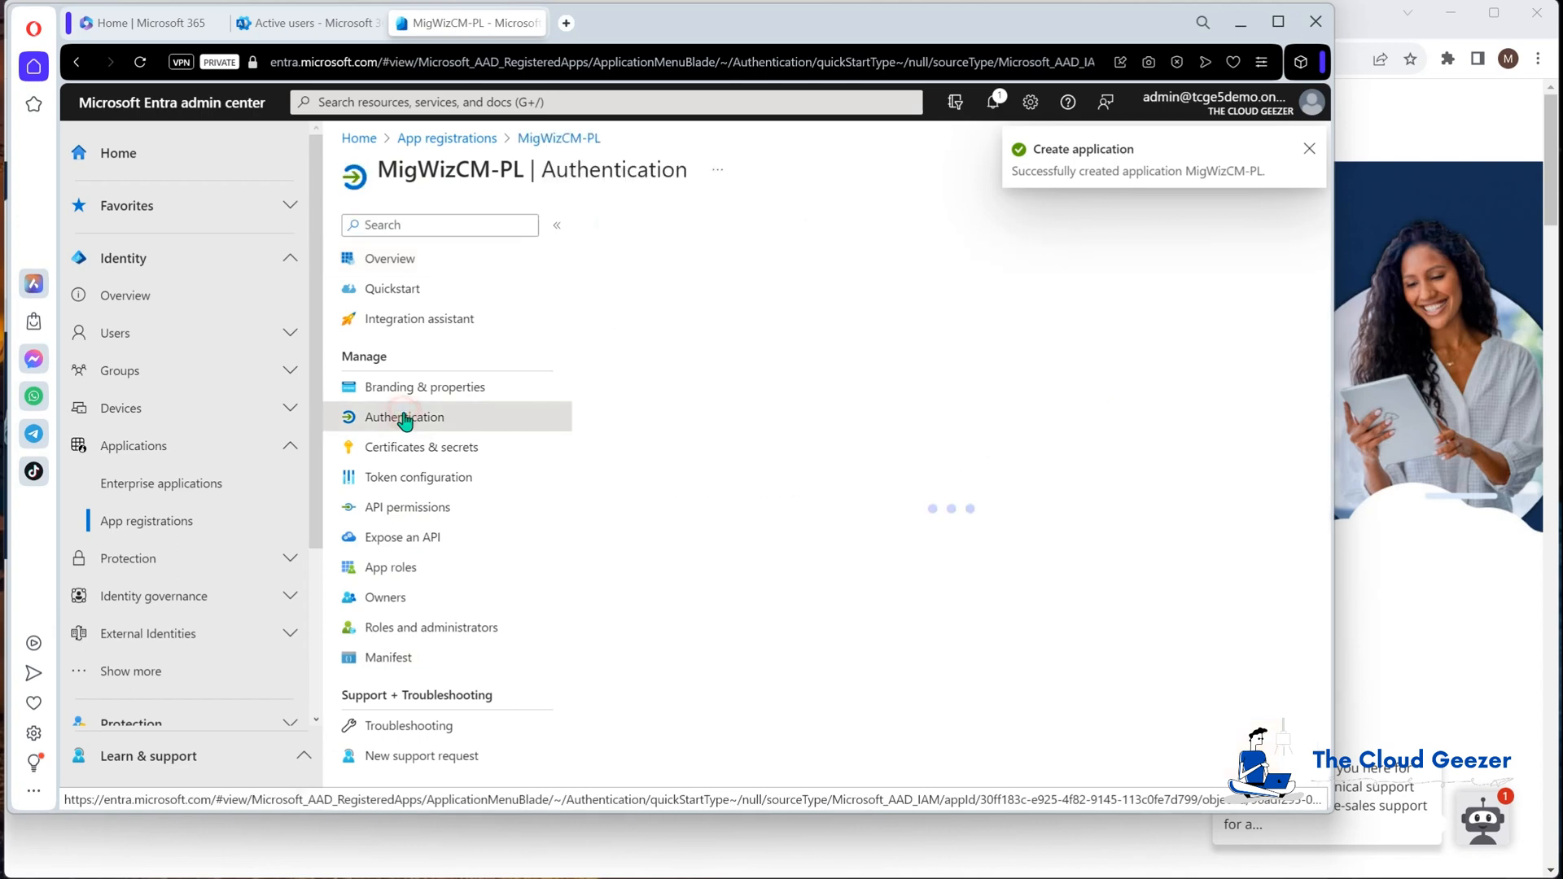
pyautogui.scroll(-5, 709, 663)
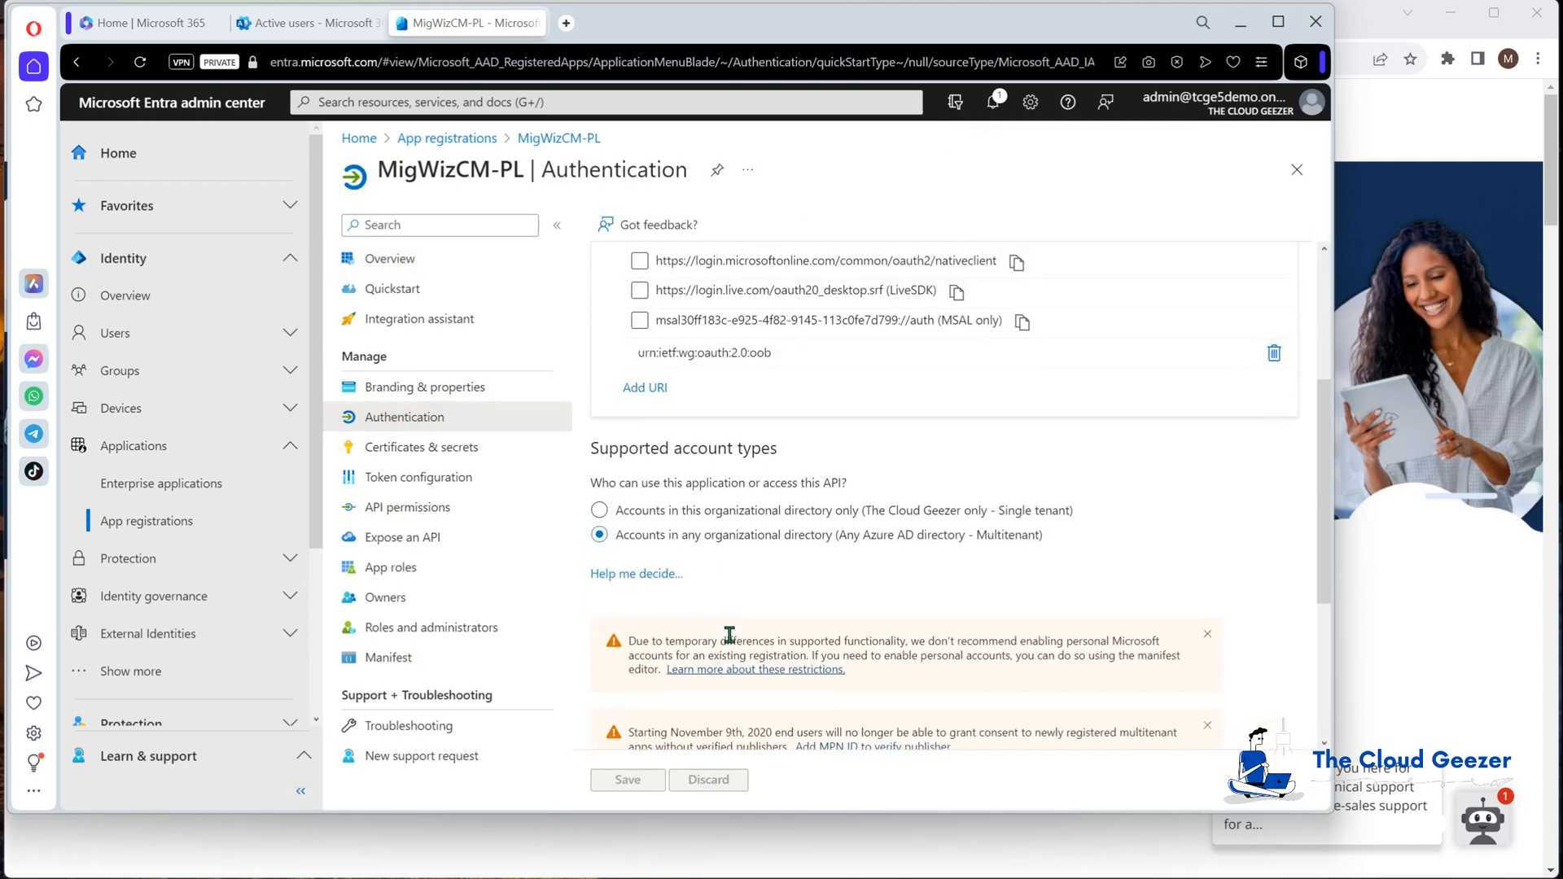
pyautogui.click(1133, 682)
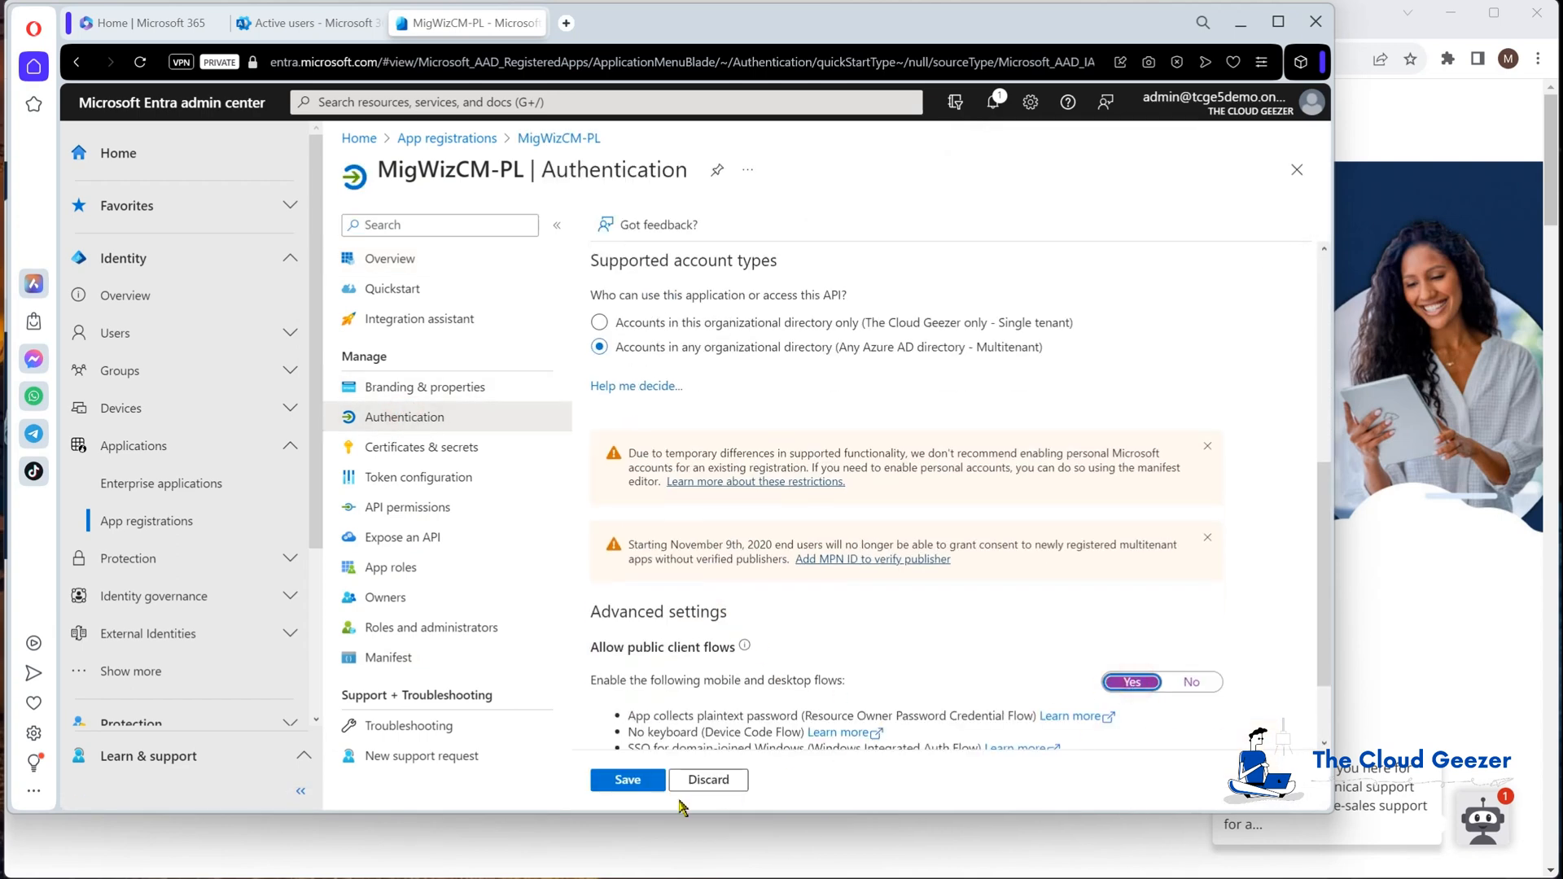
pyautogui.click(625, 780)
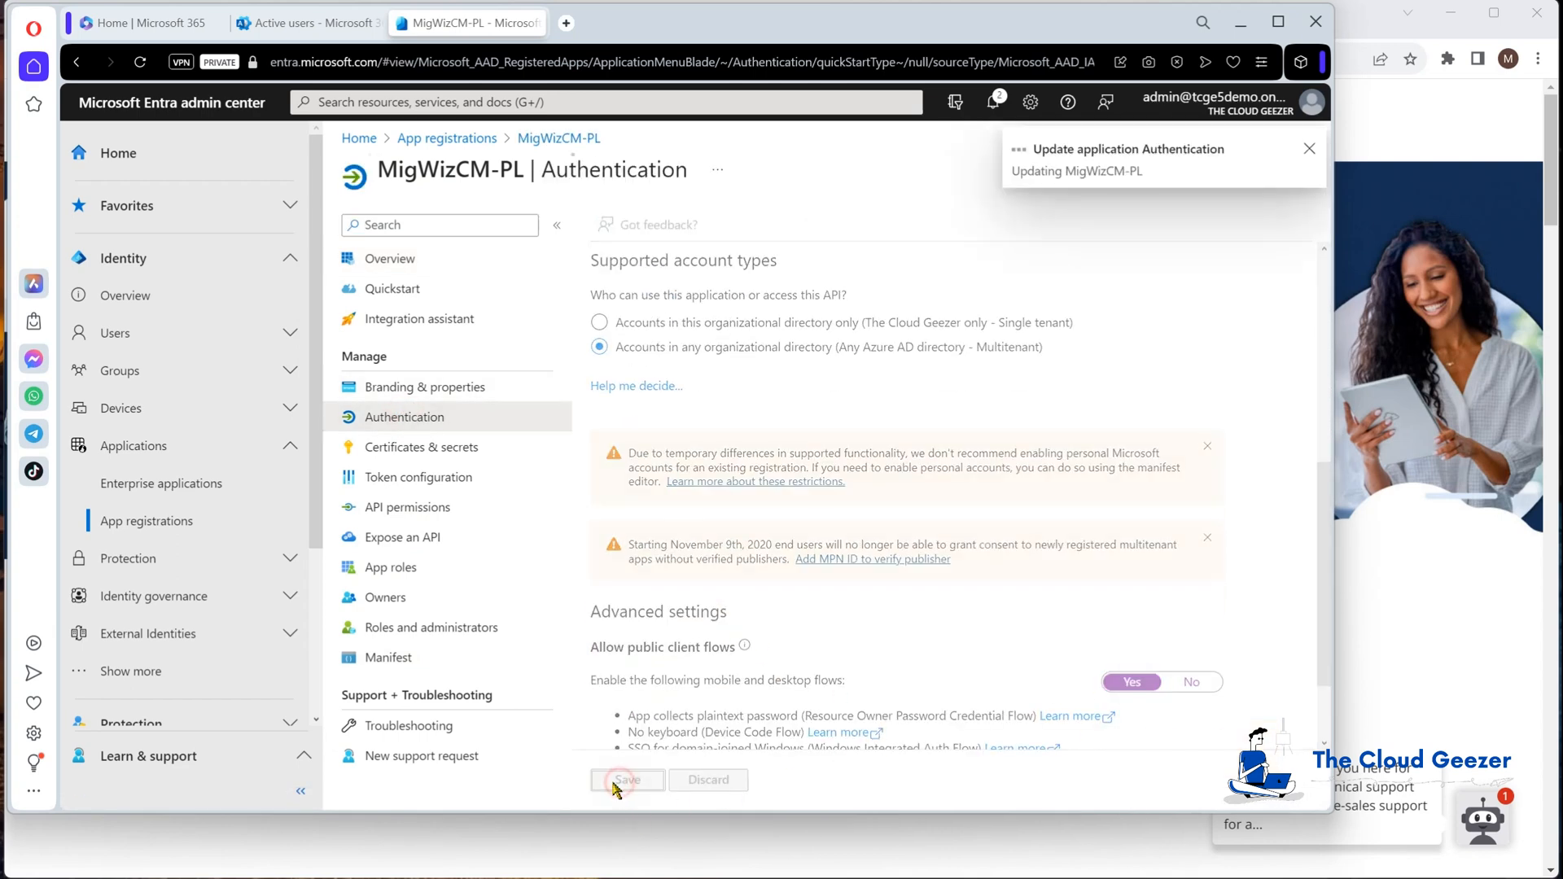
# Step: Add the delegated Office 365 Exchange Online EWS.AccessAsUser.All API permission
pyautogui.click(395, 510)
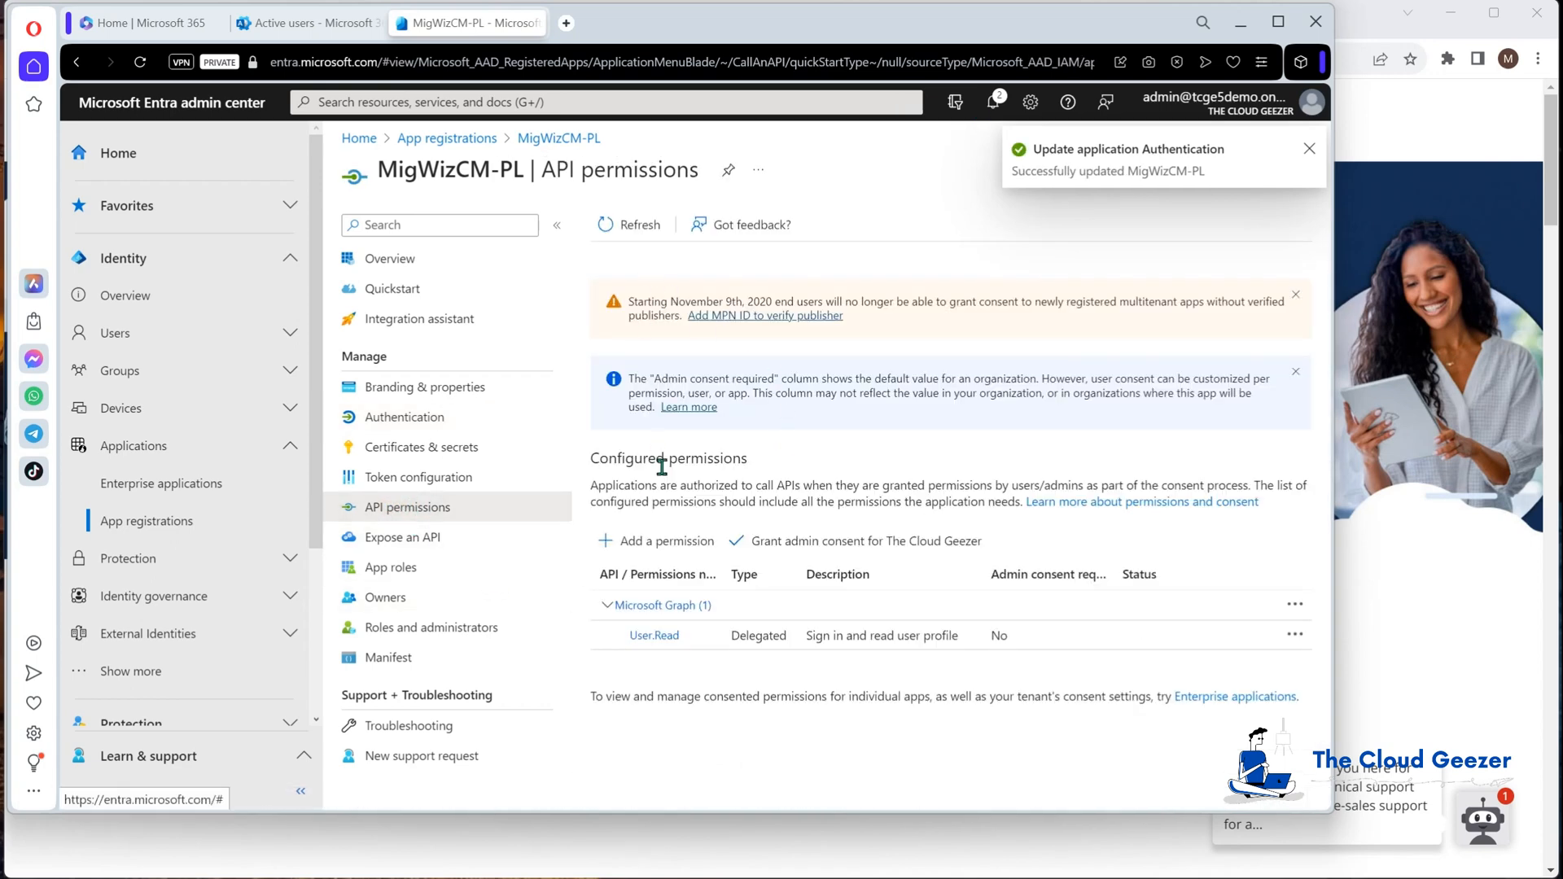
pyautogui.click(645, 542)
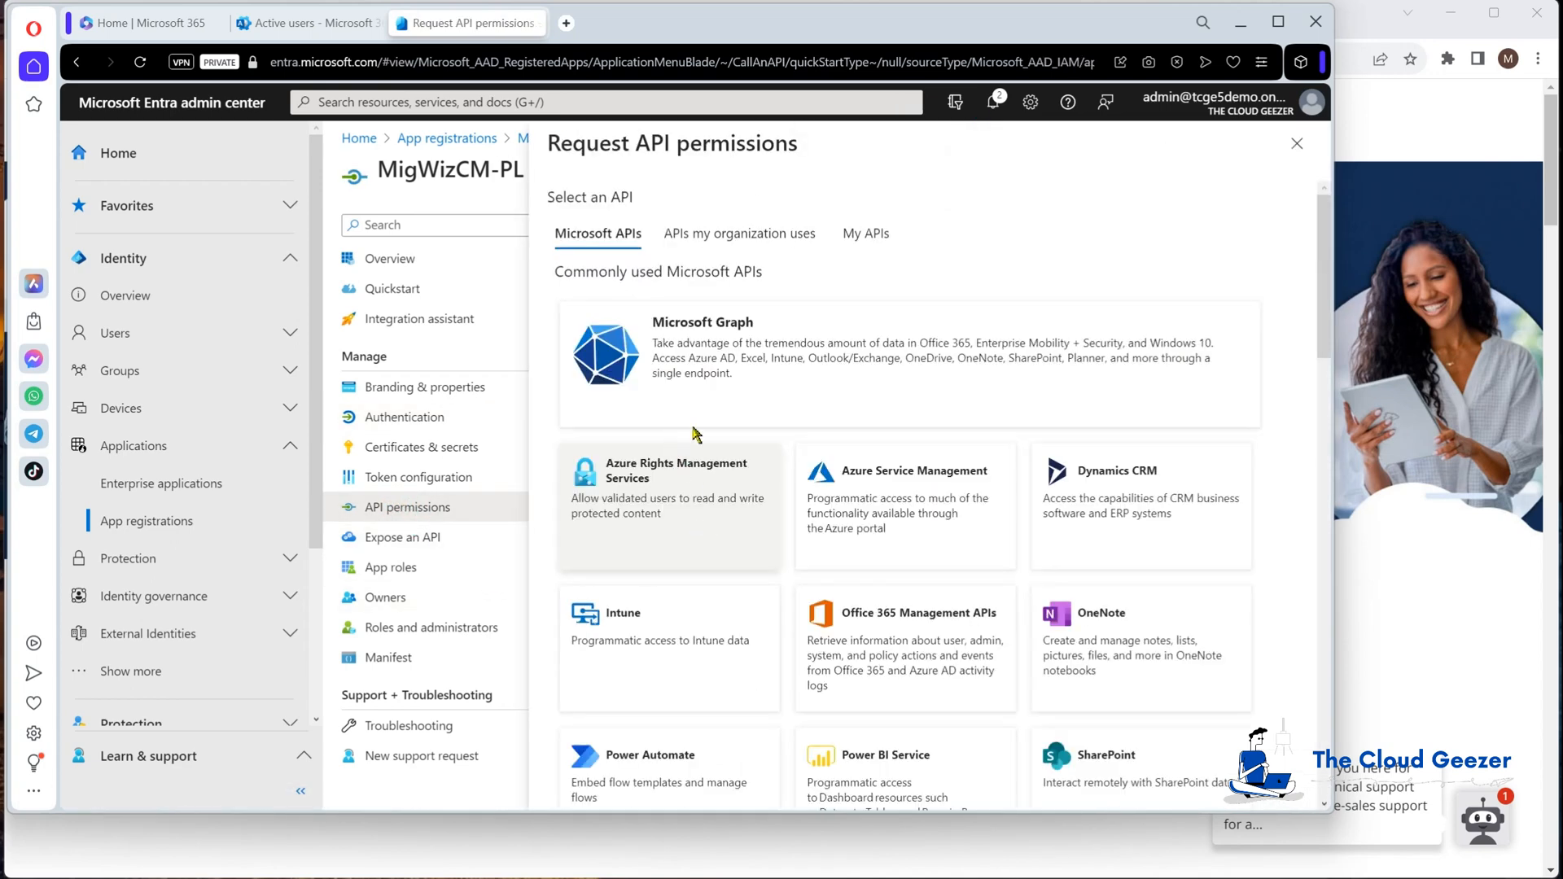
pyautogui.click(728, 242)
pyautogui.click(674, 307)
pyautogui.write('office')
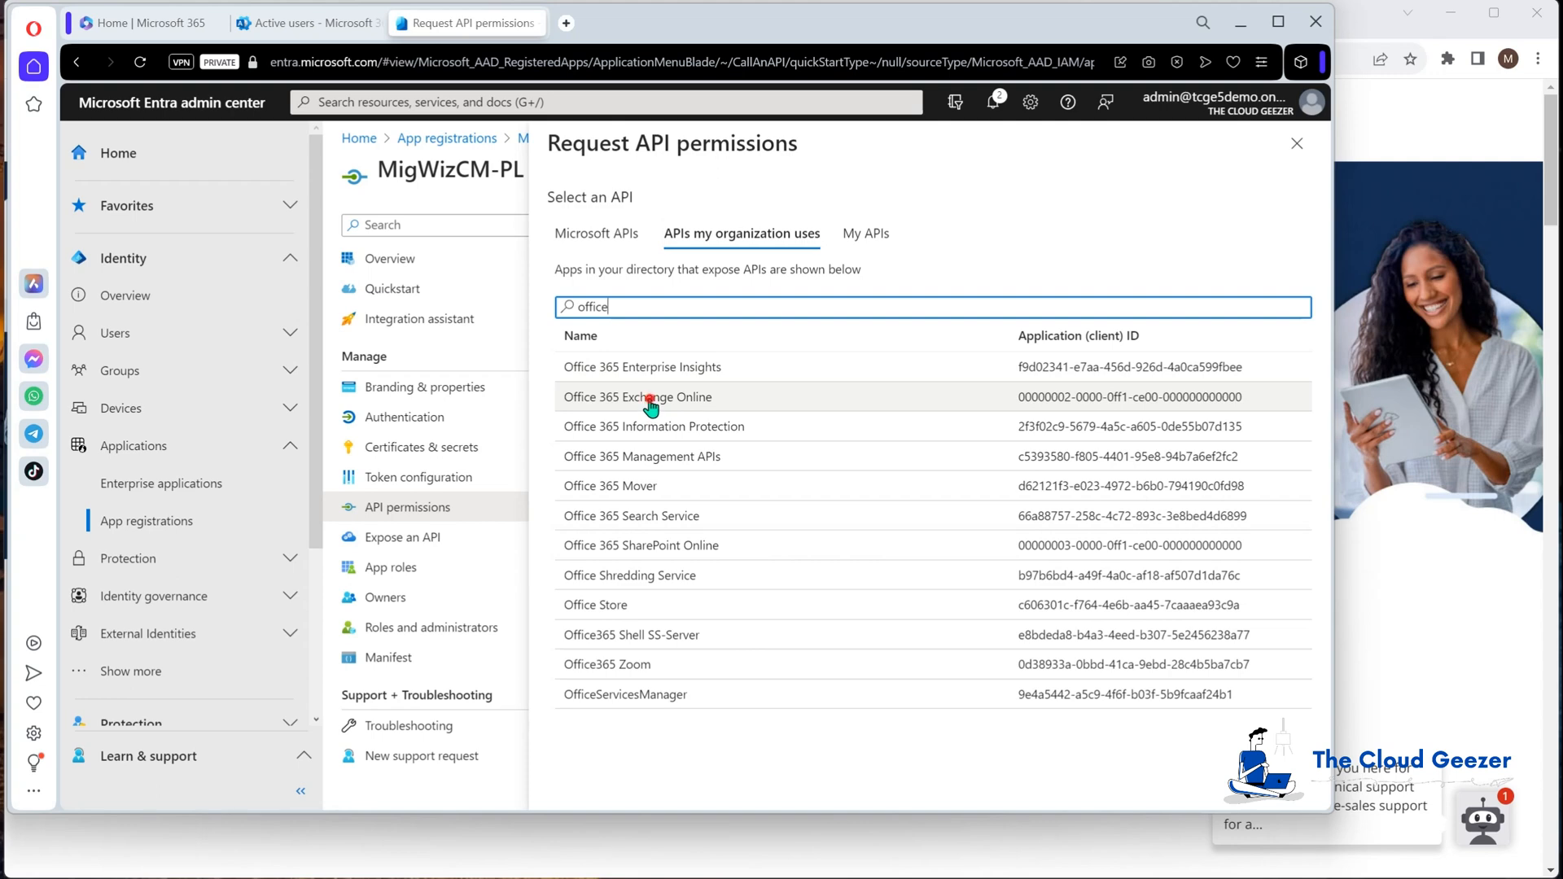
pyautogui.click(650, 398)
pyautogui.click(700, 326)
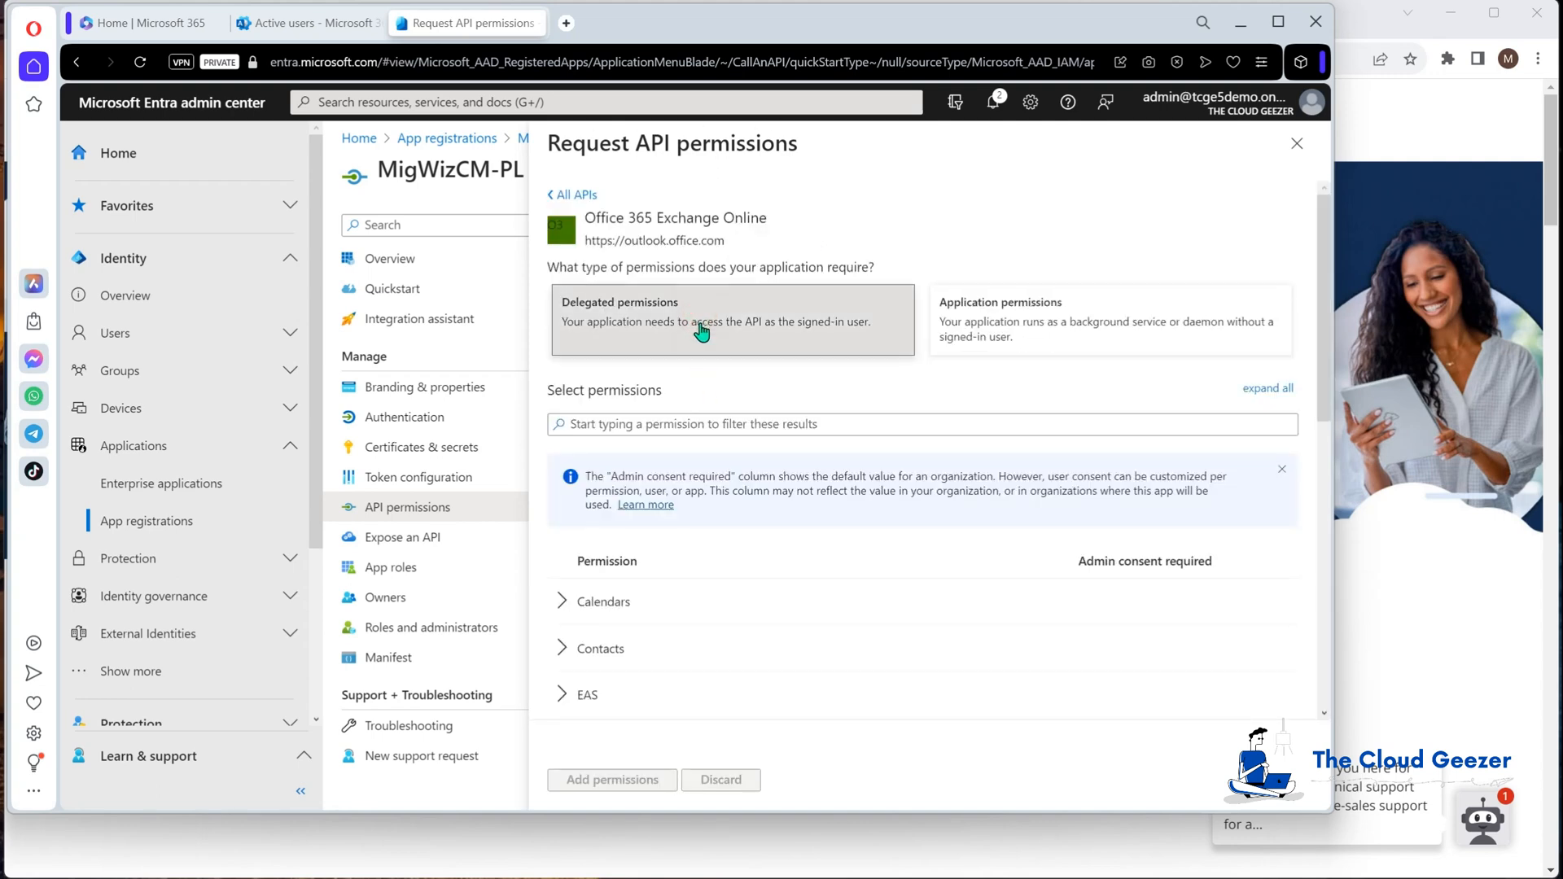
pyautogui.scroll(-3, 670, 614)
pyautogui.click(589, 460)
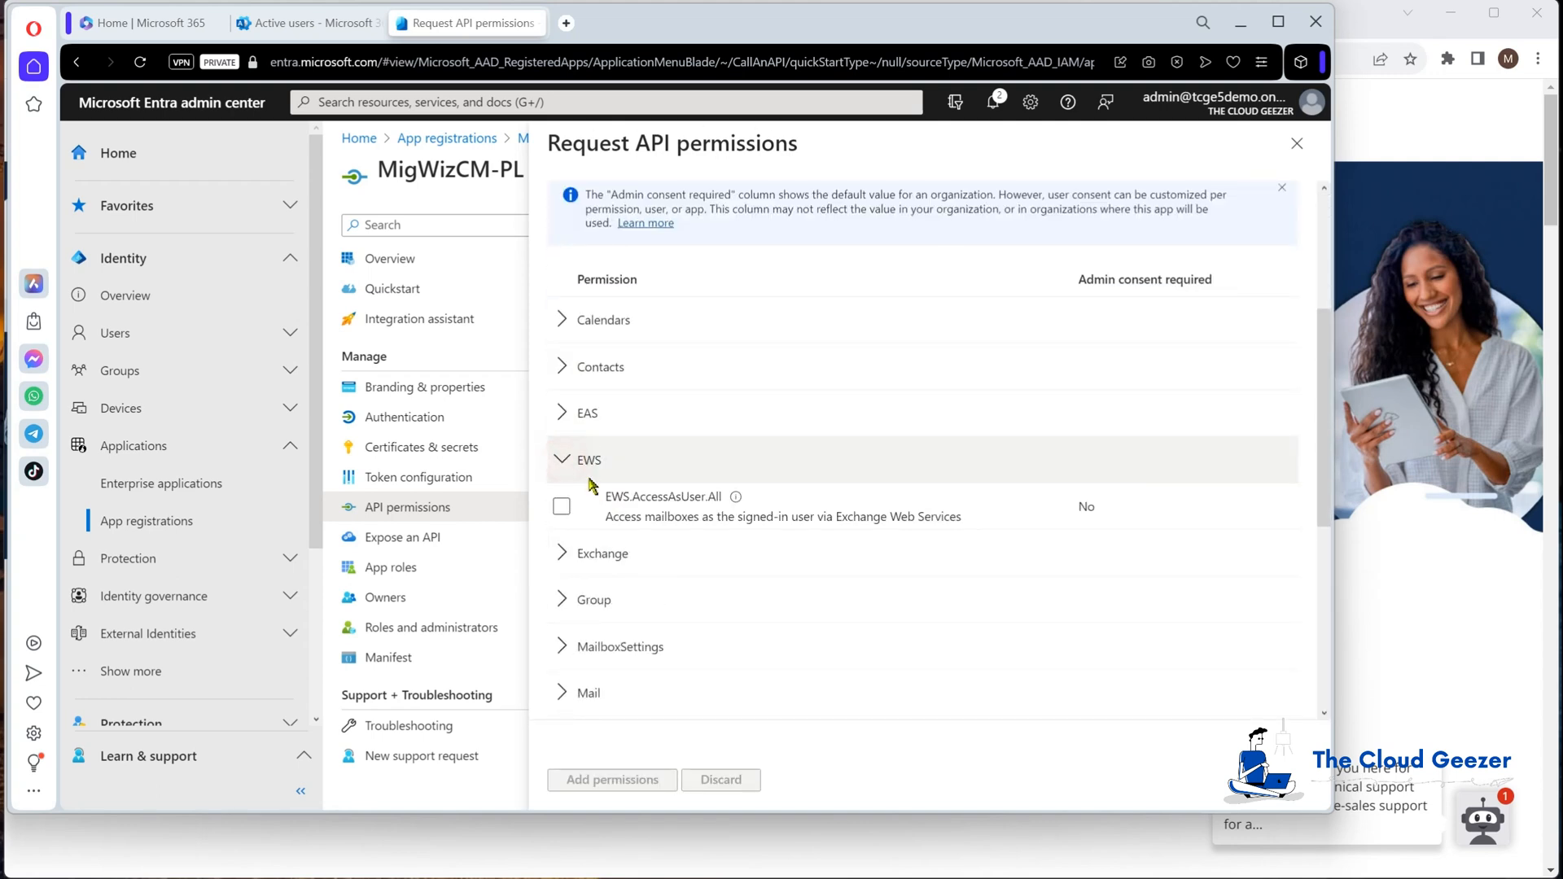
pyautogui.click(562, 507)
pyautogui.click(612, 779)
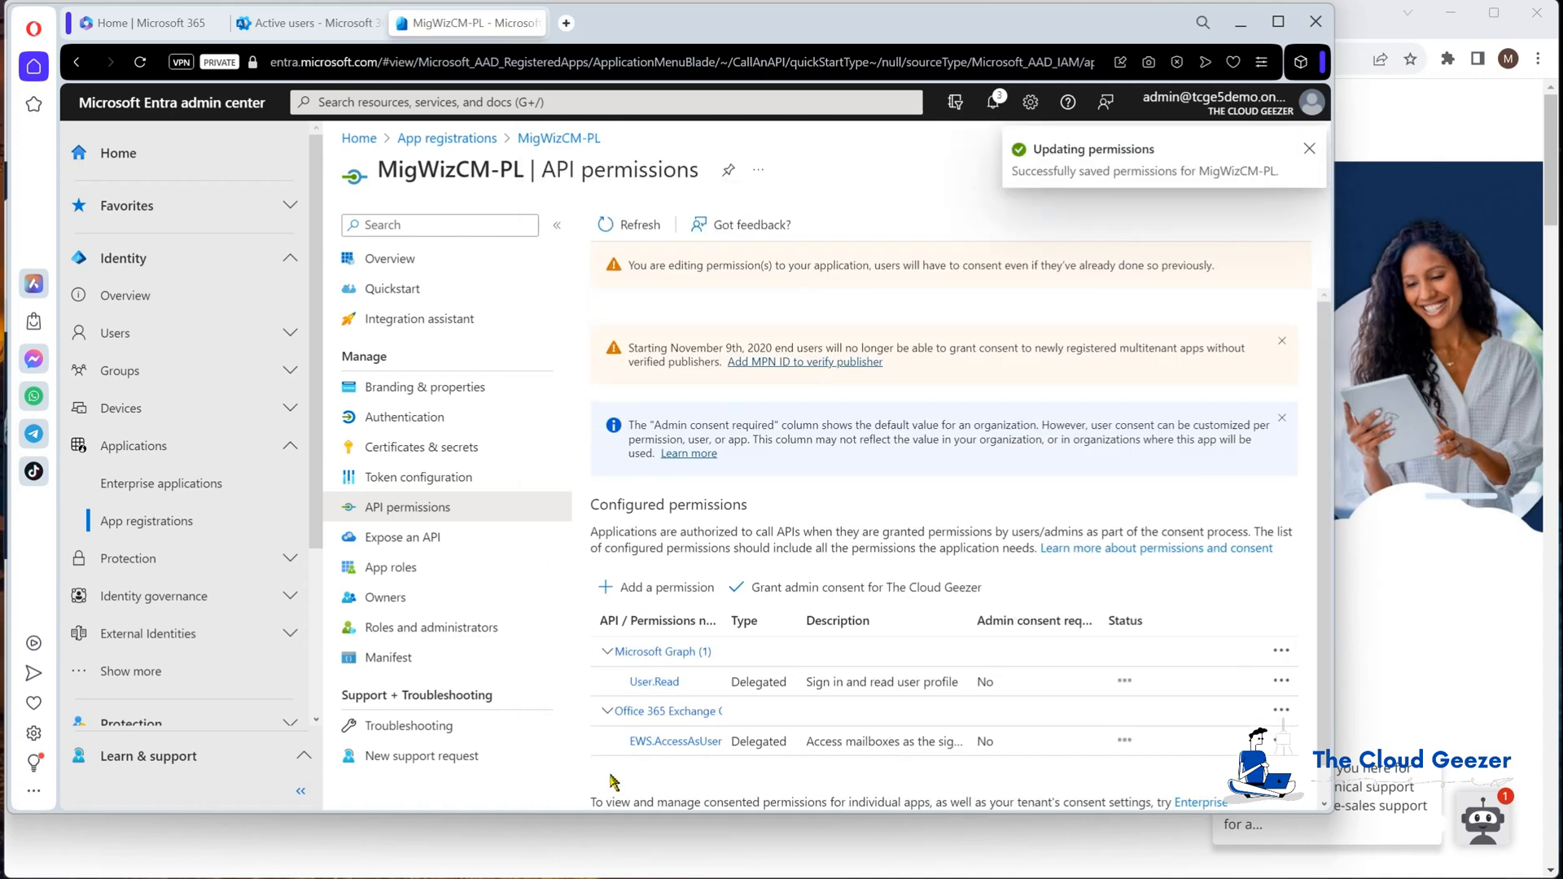
# Step: Grant admin consent for The Cloud Geezer, widen the browser, and show the app's Overview
pyautogui.click(873, 591)
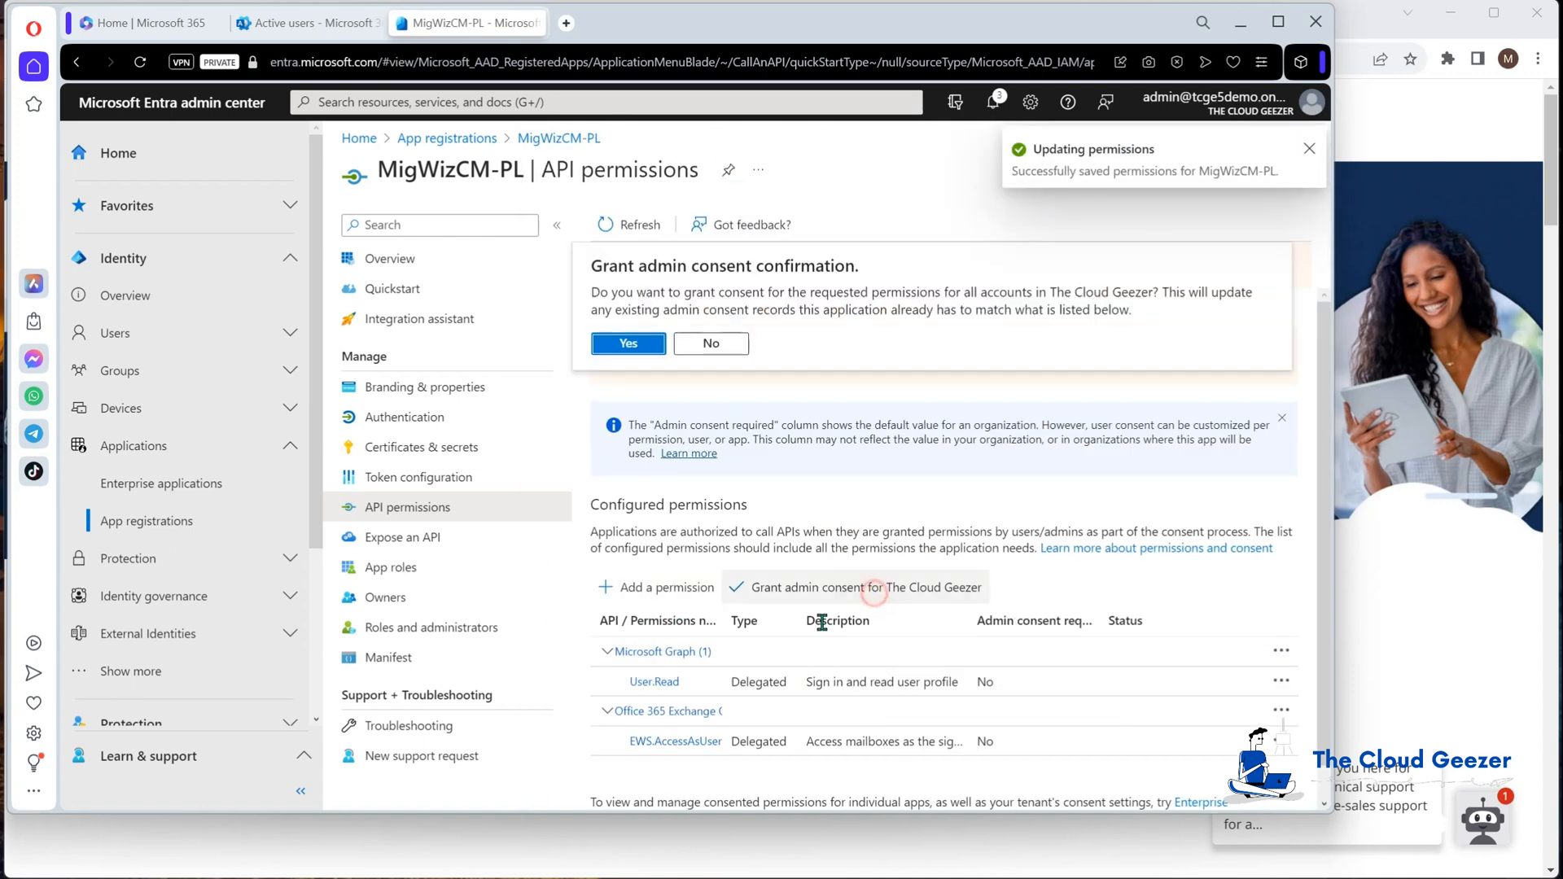
pyautogui.click(629, 342)
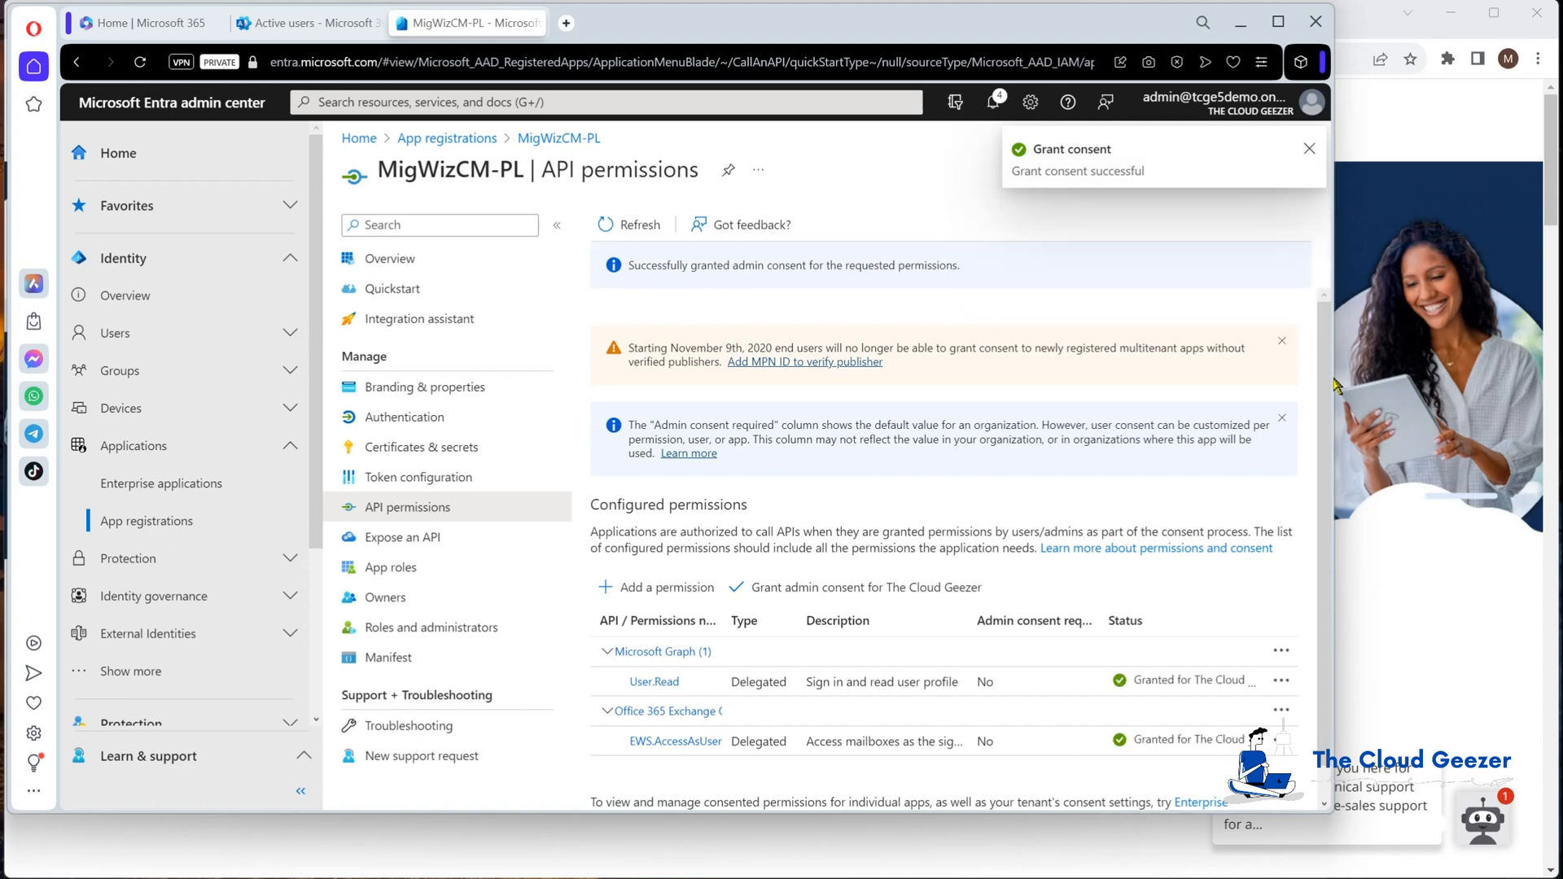
pyautogui.moveTo(1336, 377); pyautogui.dragTo(1545, 378)
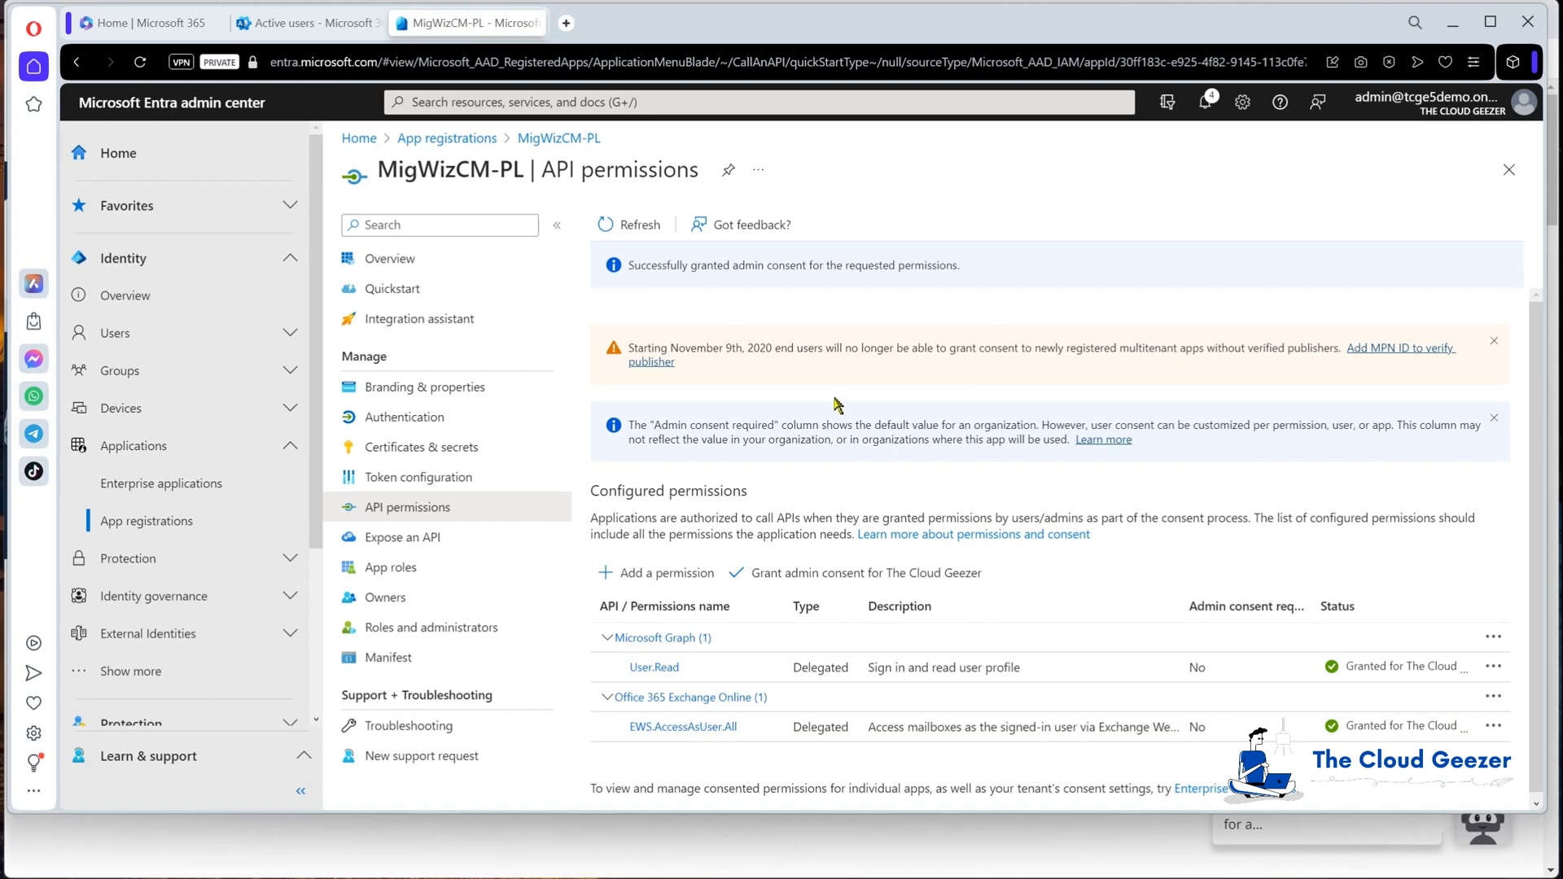
pyautogui.click(418, 257)
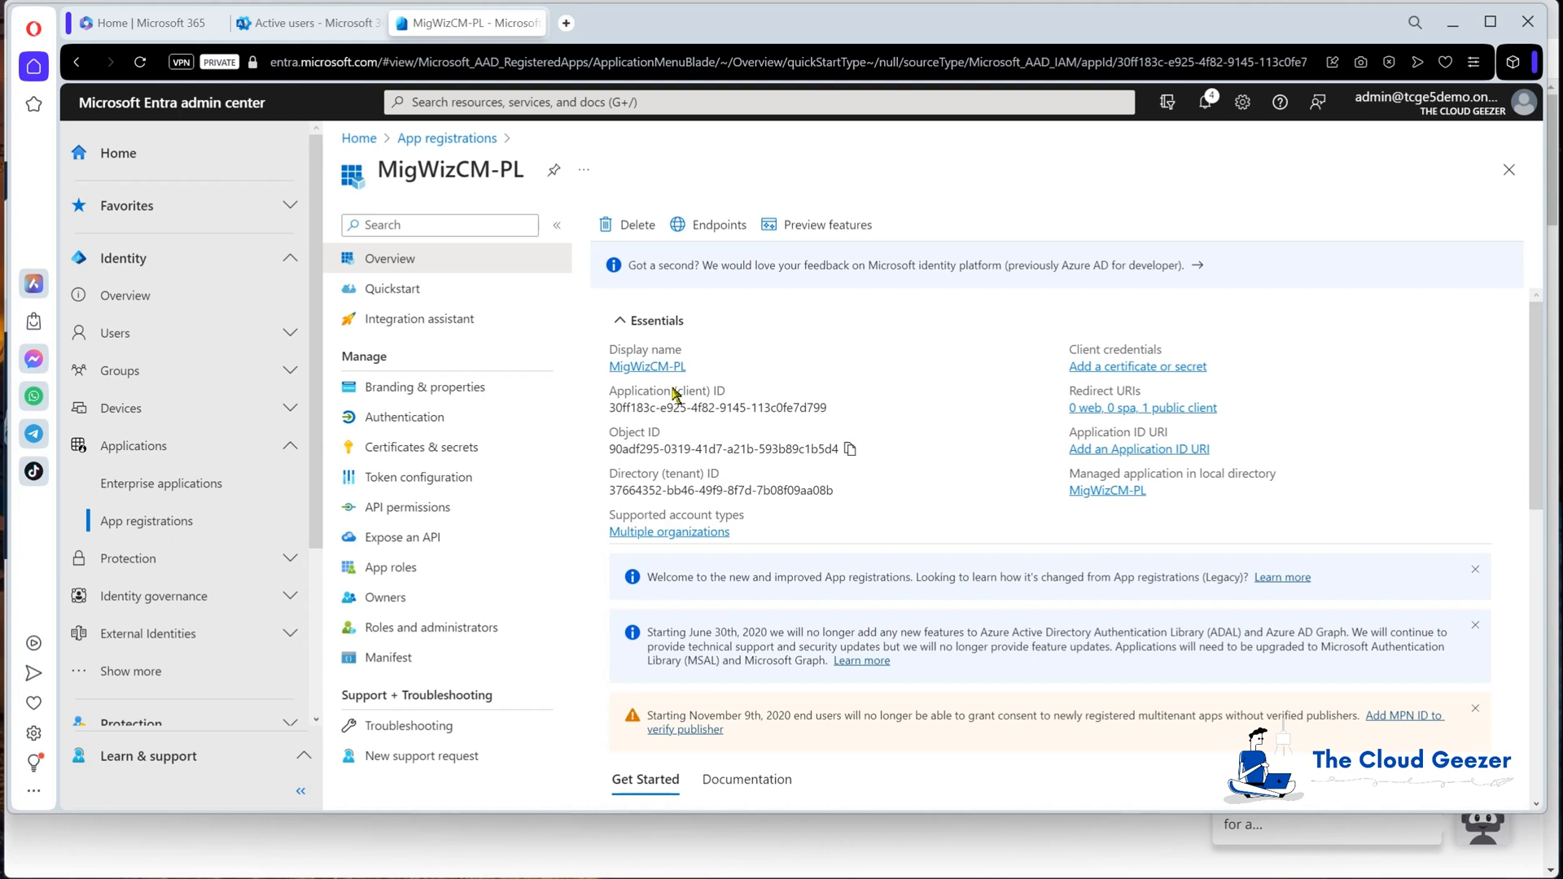
# Step: Paste the Application (client) ID after ModernAuthClientIdImport= in Notepad
pyautogui.click(838, 406)
pyautogui.moveTo(822, 877); pyautogui.dragTo(870, 308)
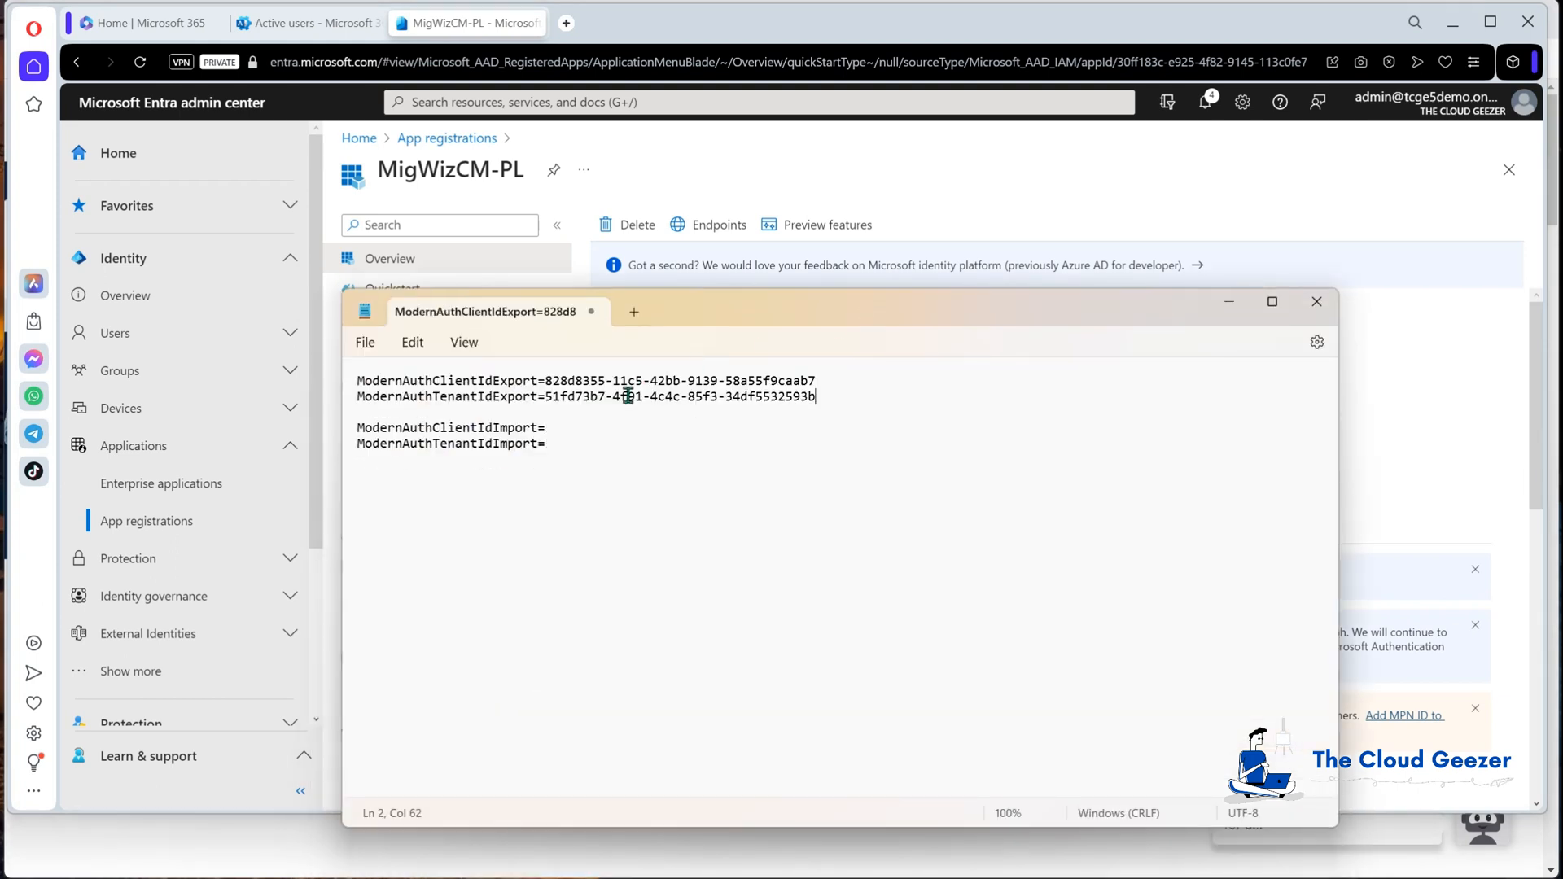
pyautogui.click(574, 423)
pyautogui.hotkey('ctrl', 'v')
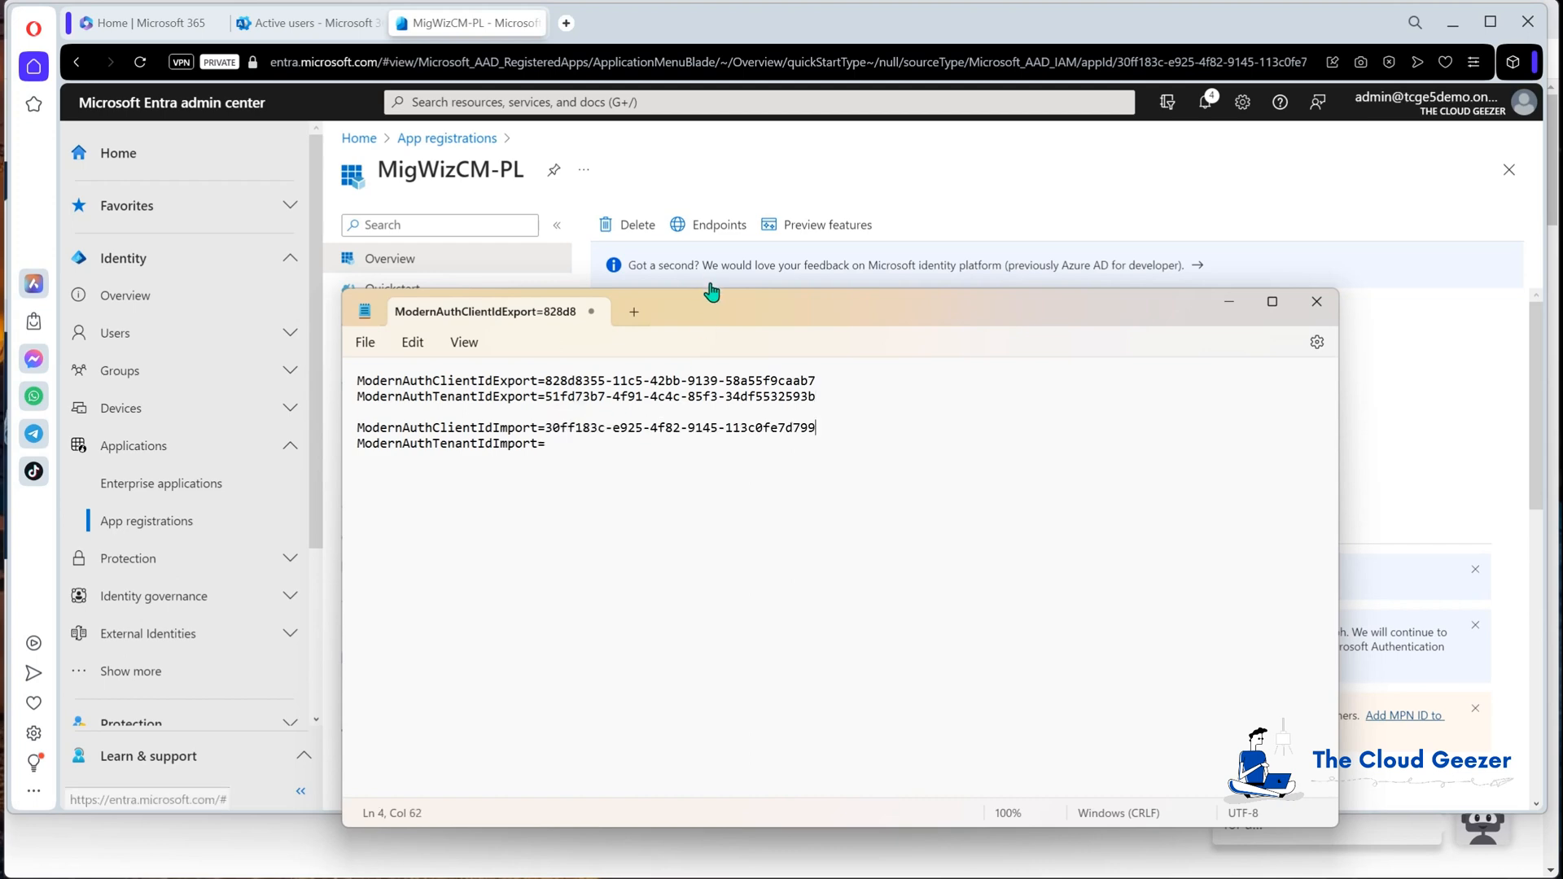
pyautogui.moveTo(715, 310); pyautogui.dragTo(654, 727)
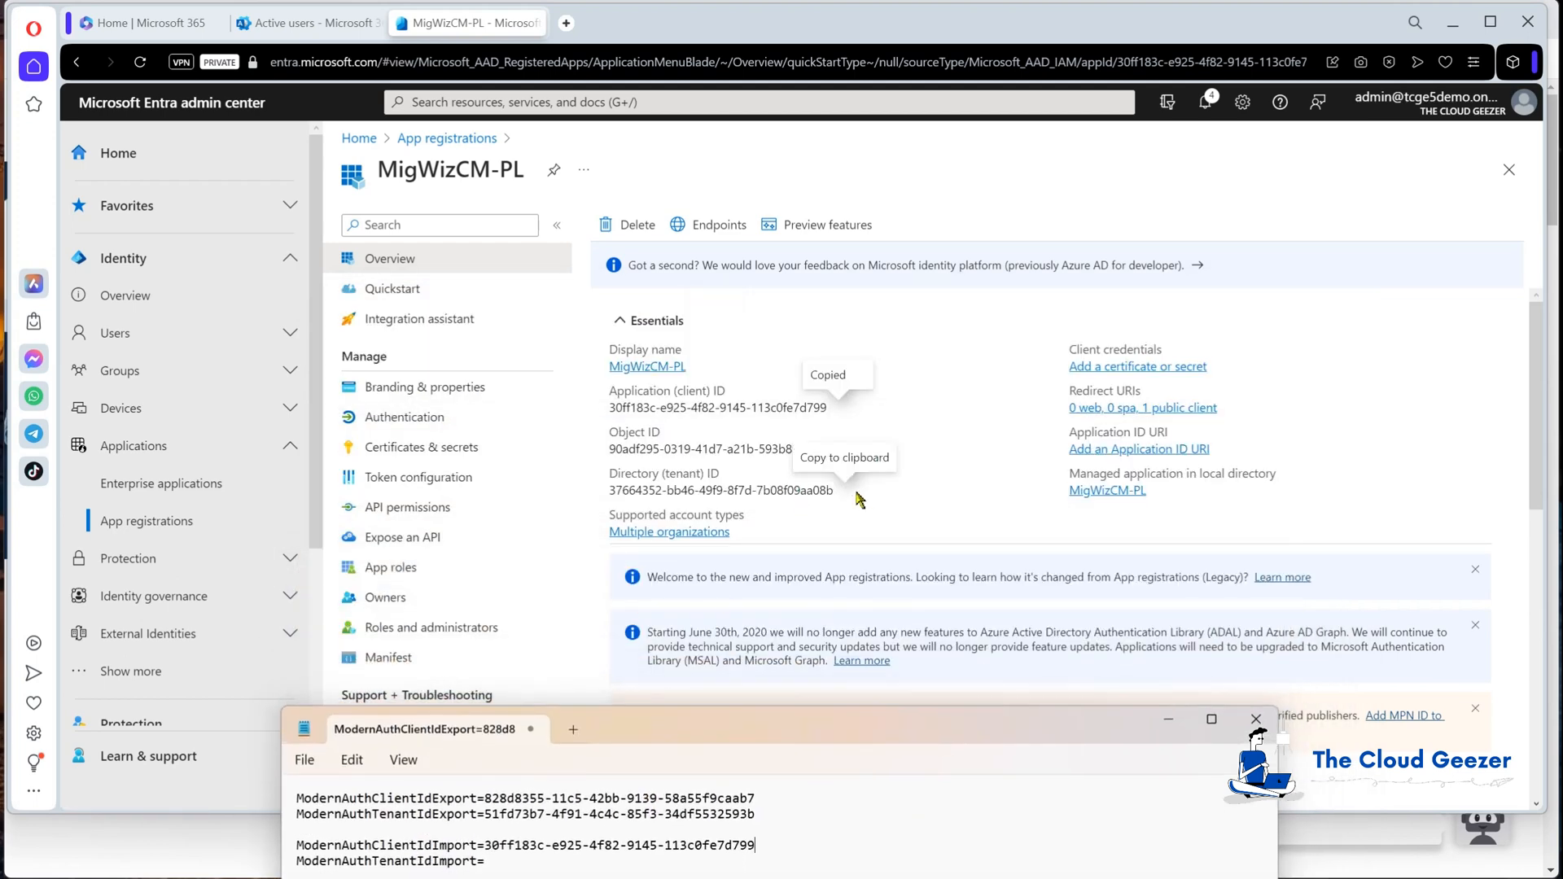
# Step: Paste the Directory (tenant) ID after ModernAuthTenantIdImport= in Notepad
pyautogui.click(844, 491)
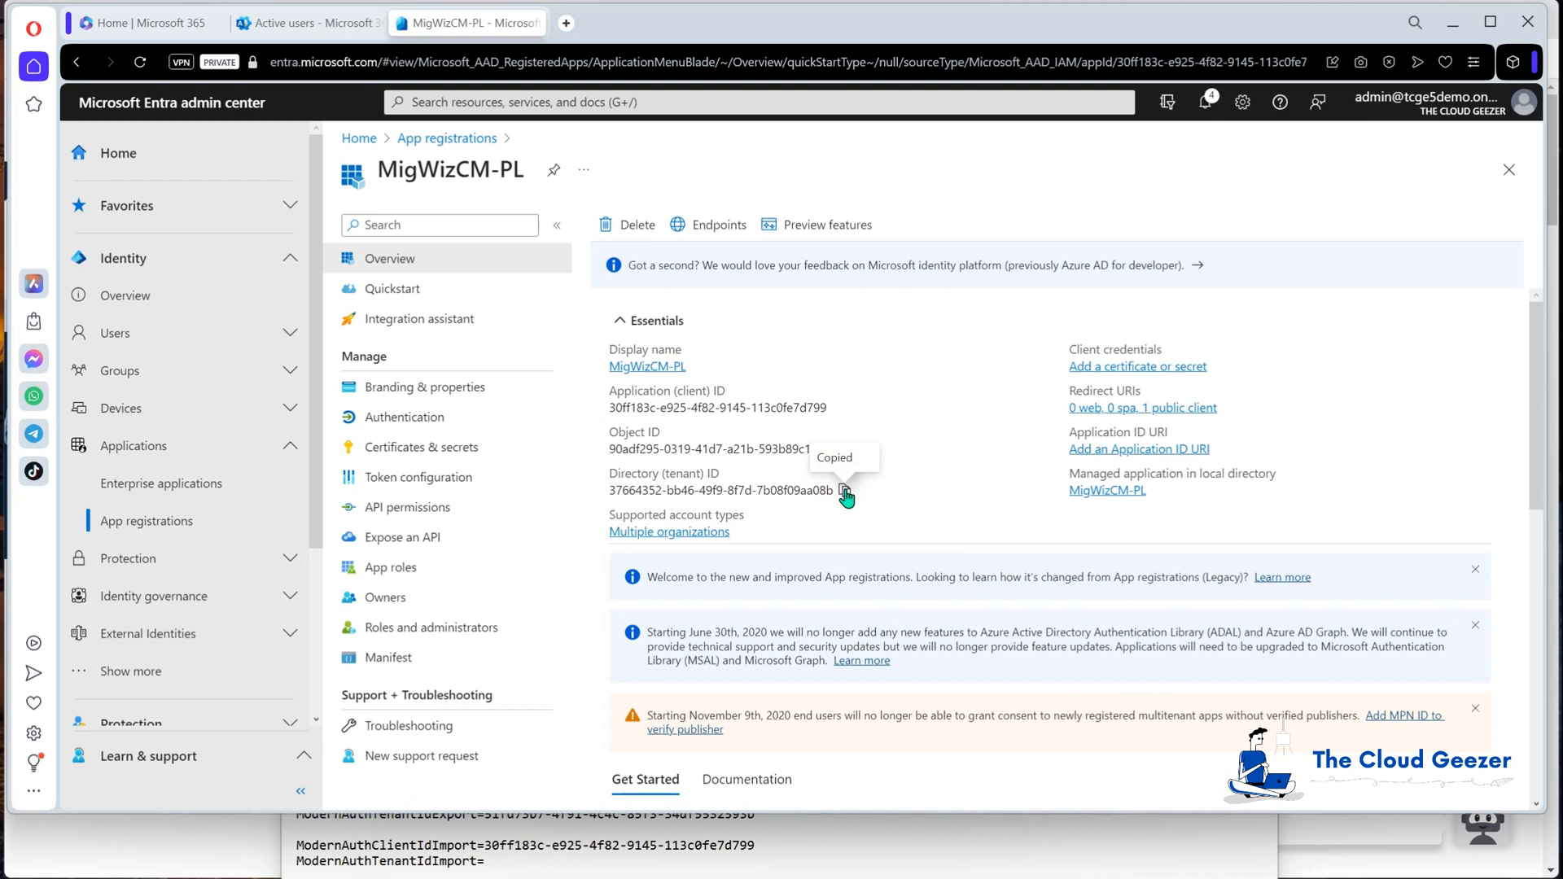
pyautogui.click(720, 859)
pyautogui.hotkey('ctrl', 'v')
pyautogui.moveTo(735, 729); pyautogui.dragTo(737, 876)
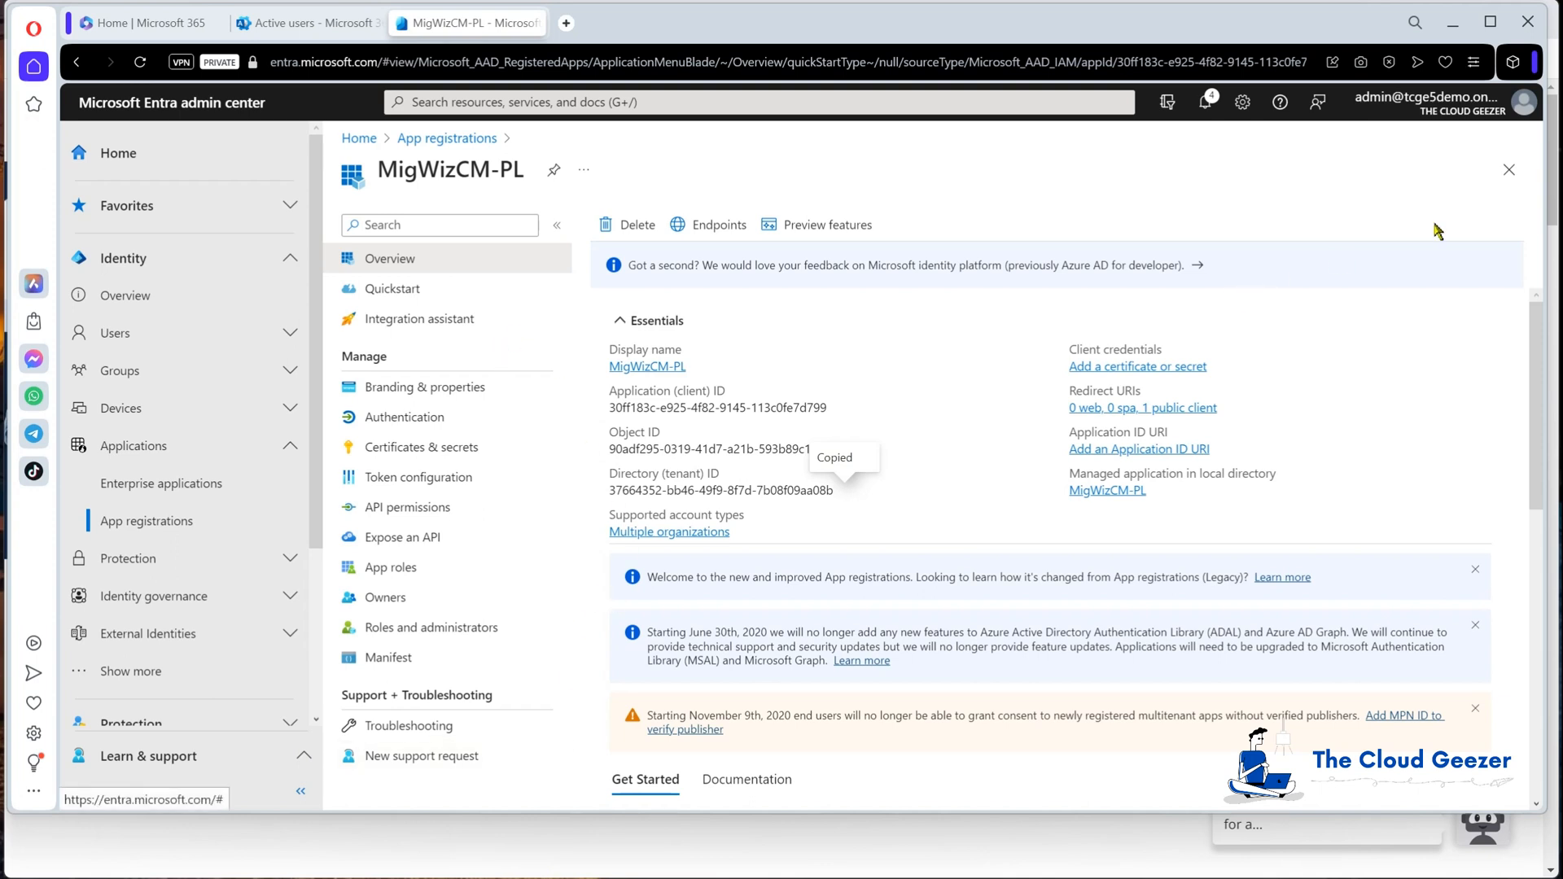
pyautogui.click(122, 336)
# Step: Open All users in Entra, showing 20 users, and switch to PowerShell ISE
pyautogui.click(155, 372)
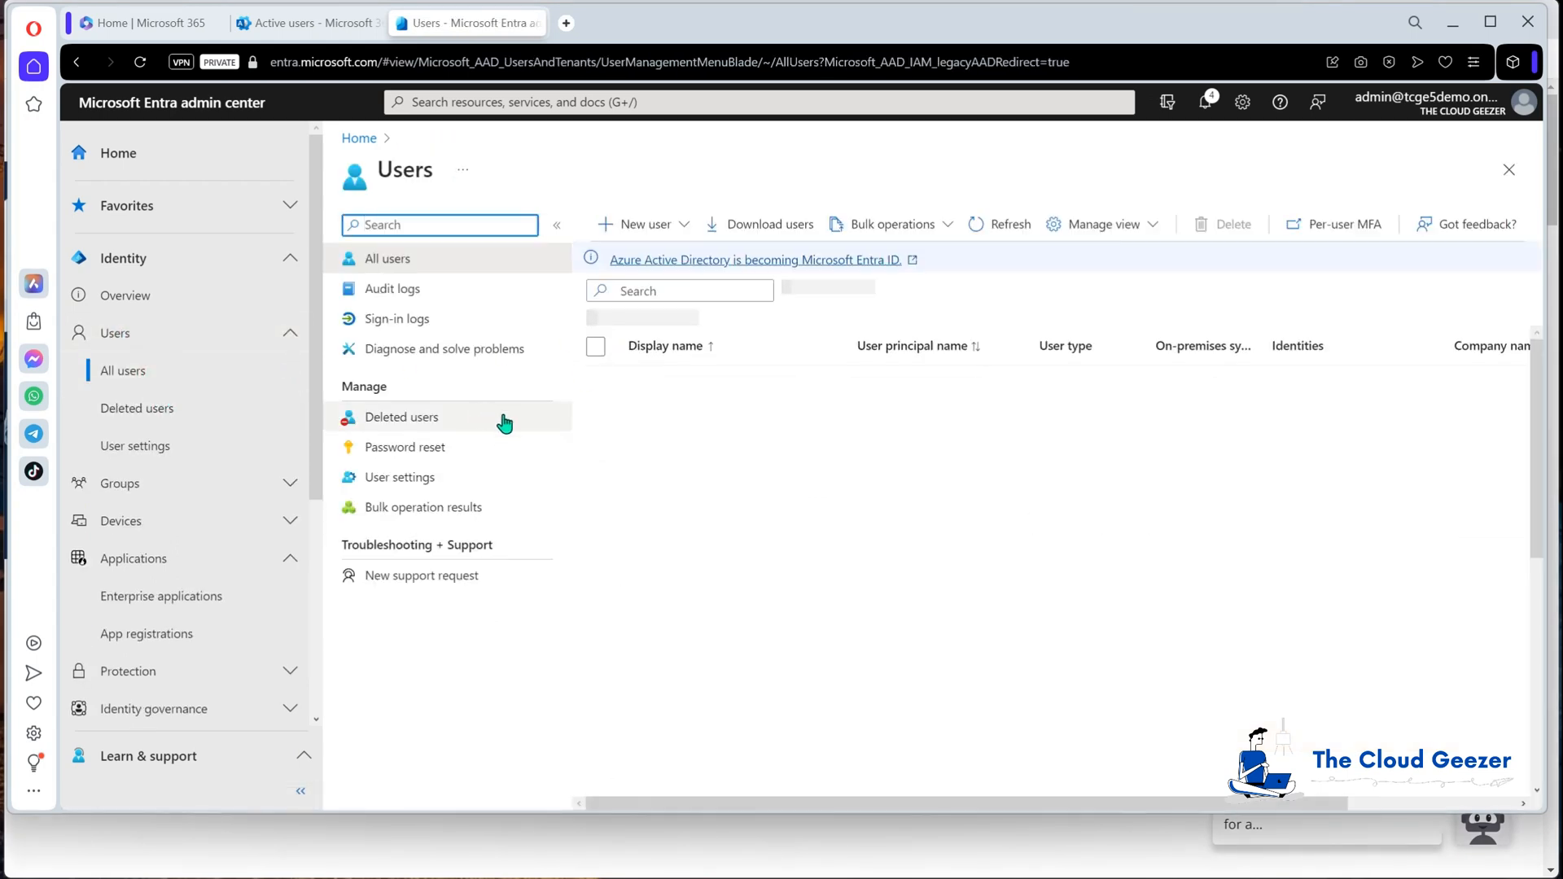
pyautogui.scroll(-3, 814, 541)
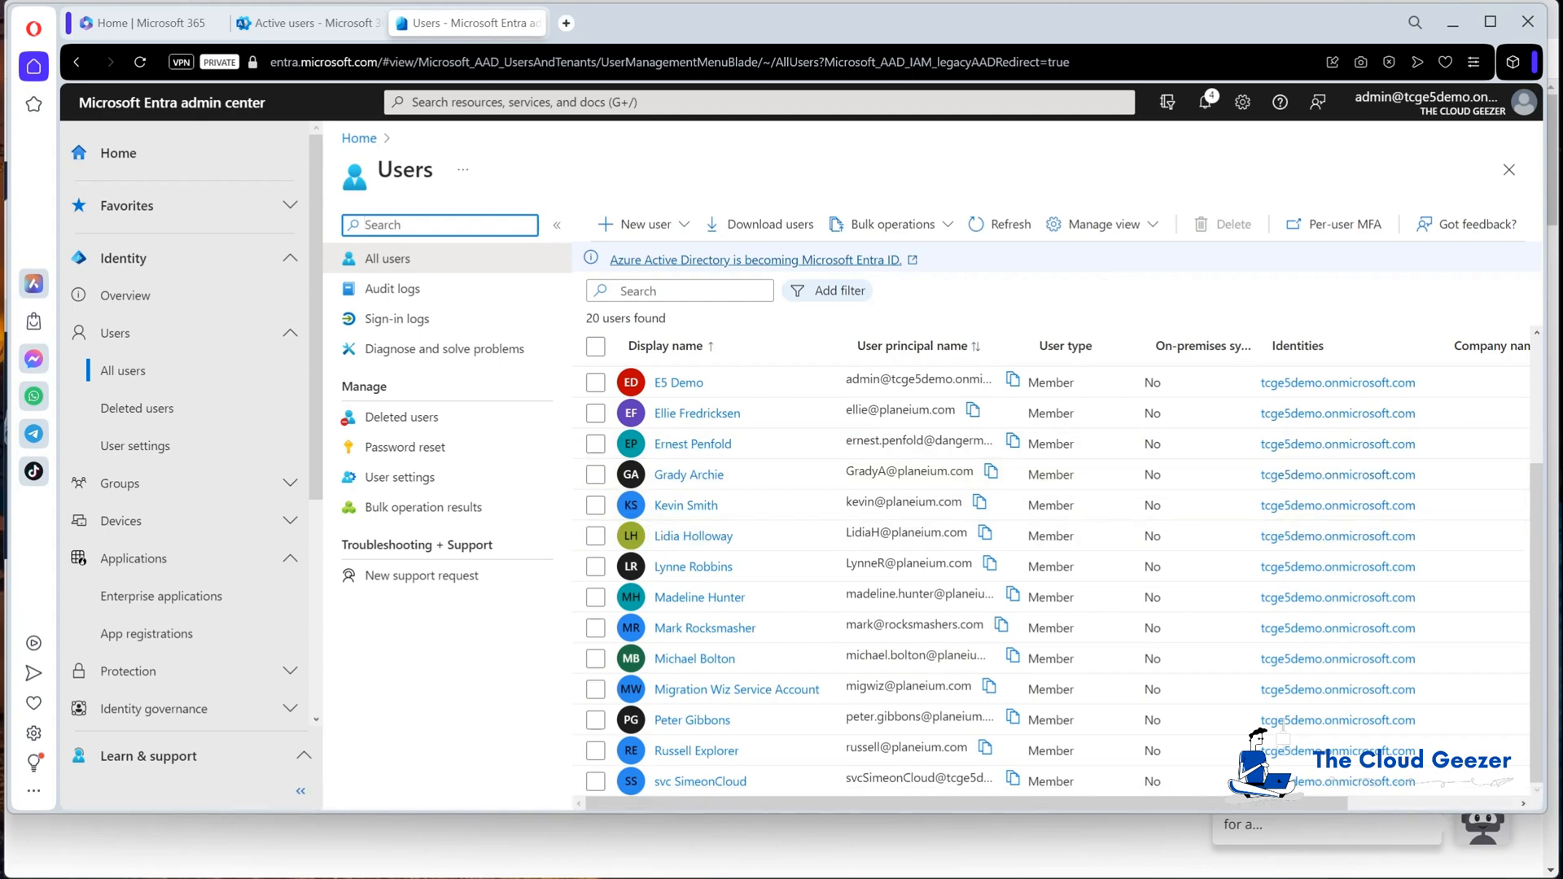
pyautogui.hotkey('alt', 'Tab')
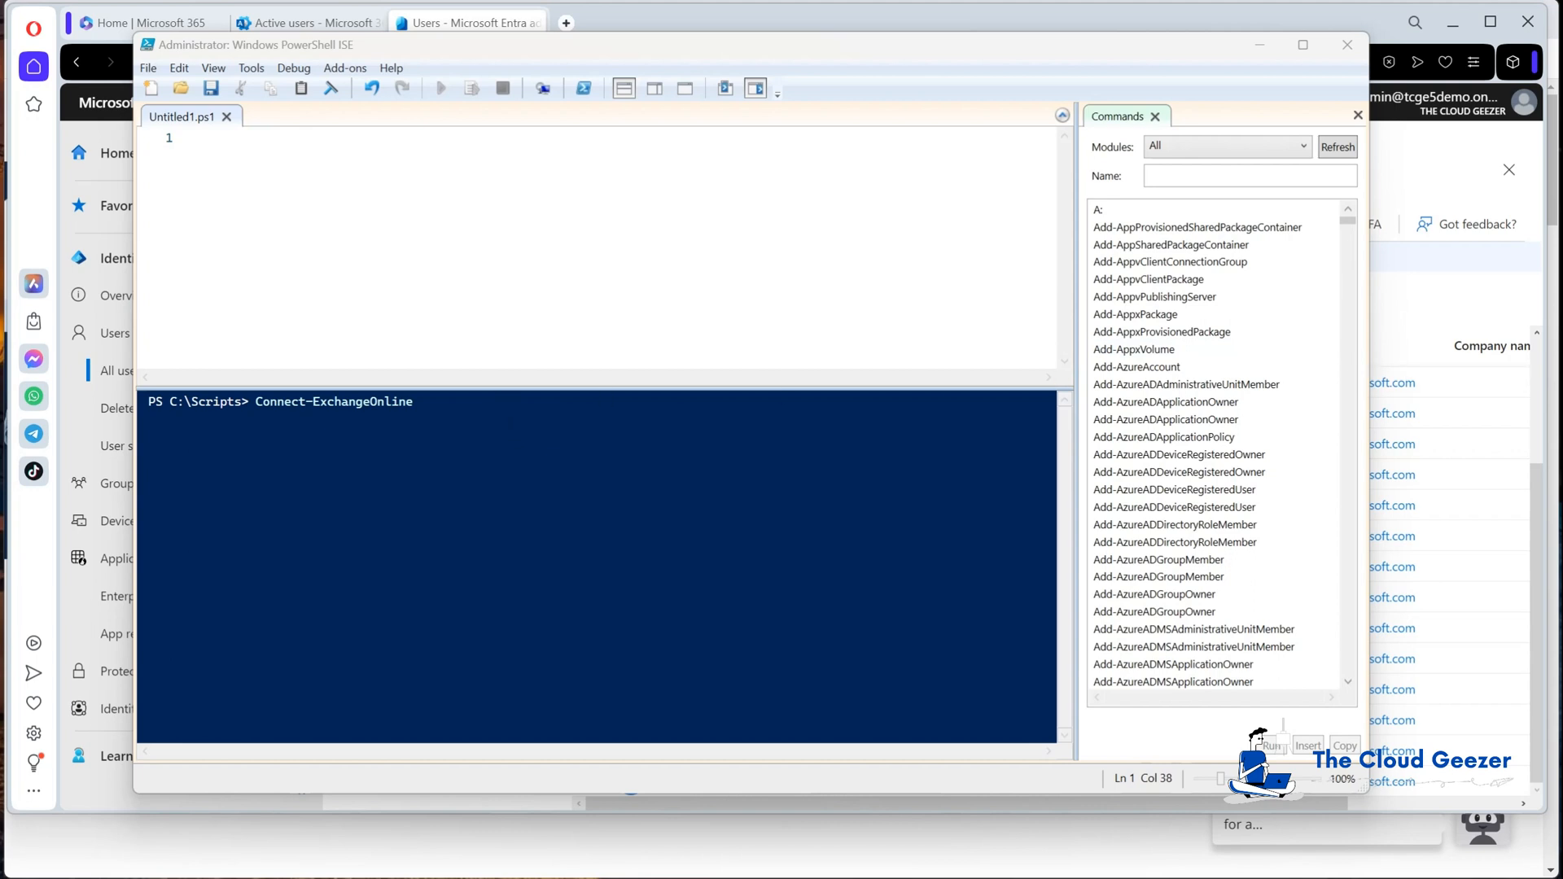
# Step: Connect to Exchange Online, signing in with the admin account
pyautogui.press('Return')
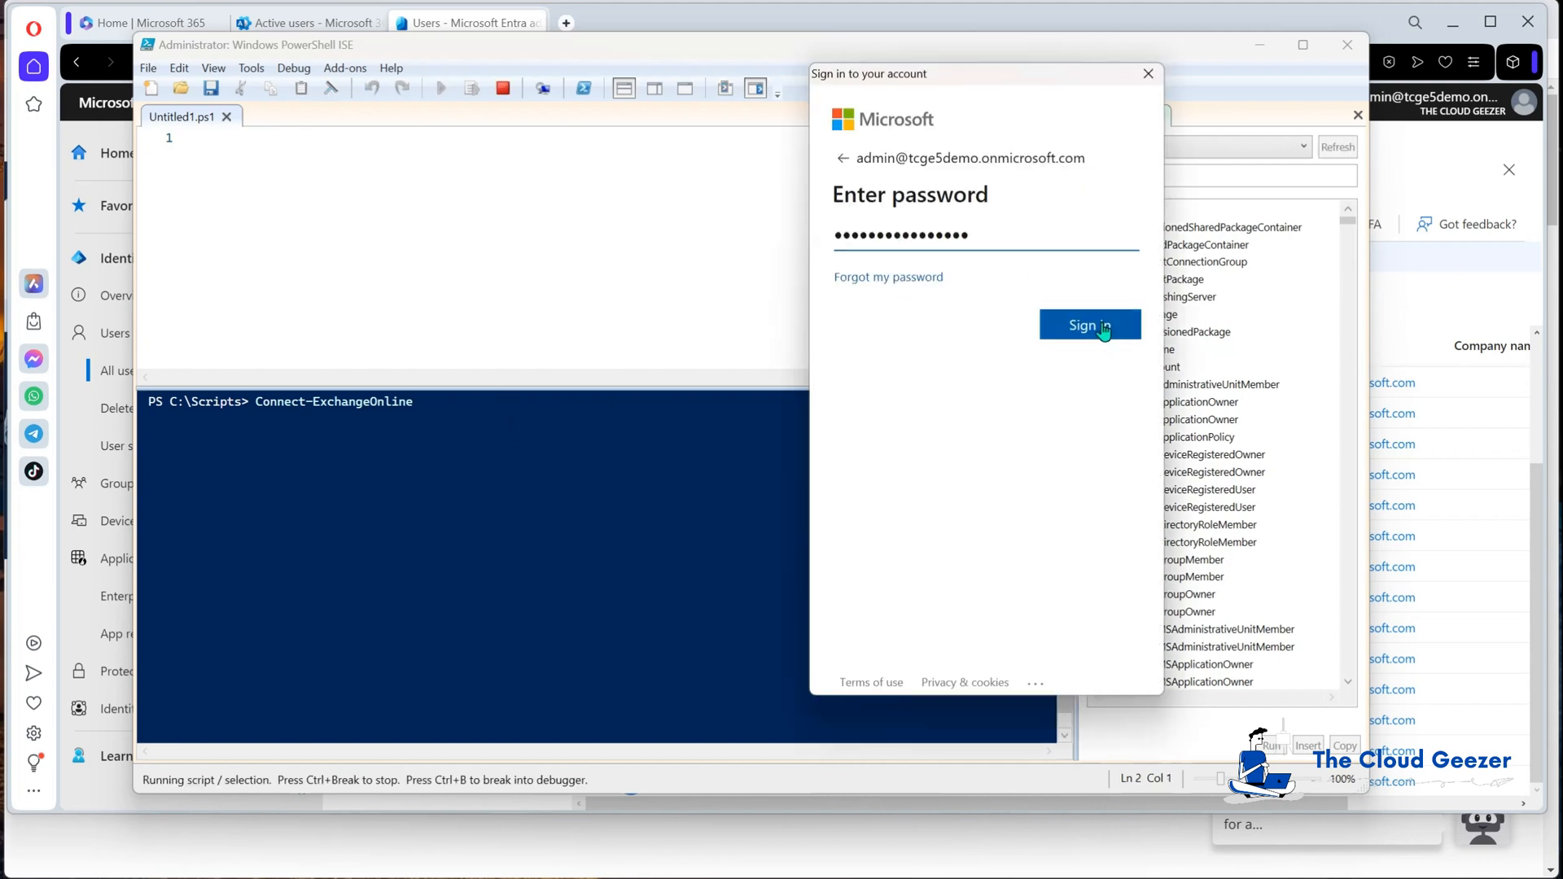
pyautogui.click(1099, 326)
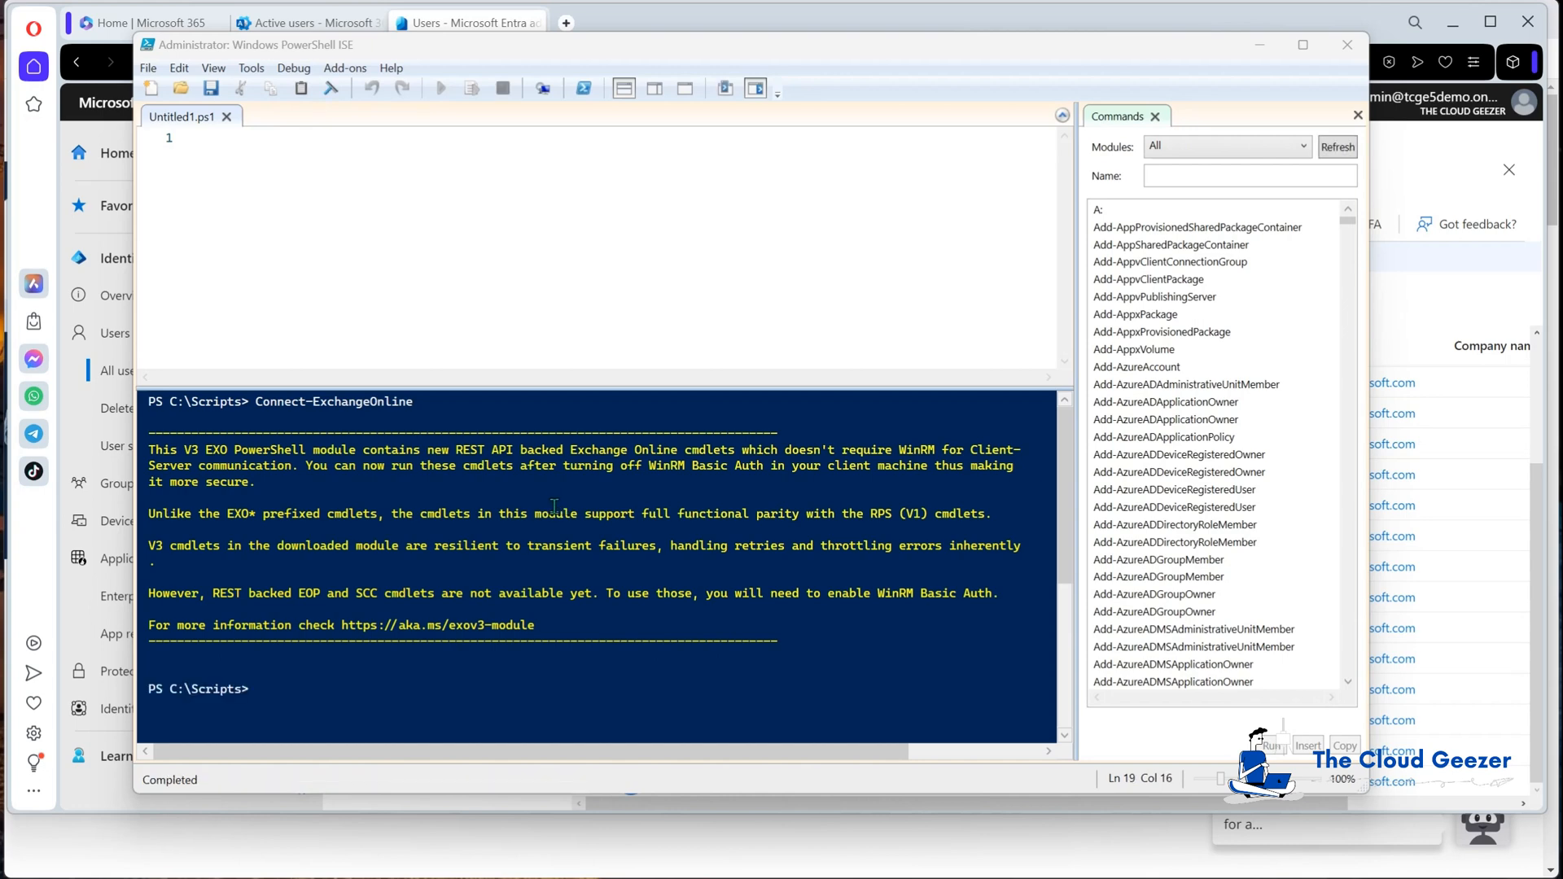
pyautogui.click(596, 692)
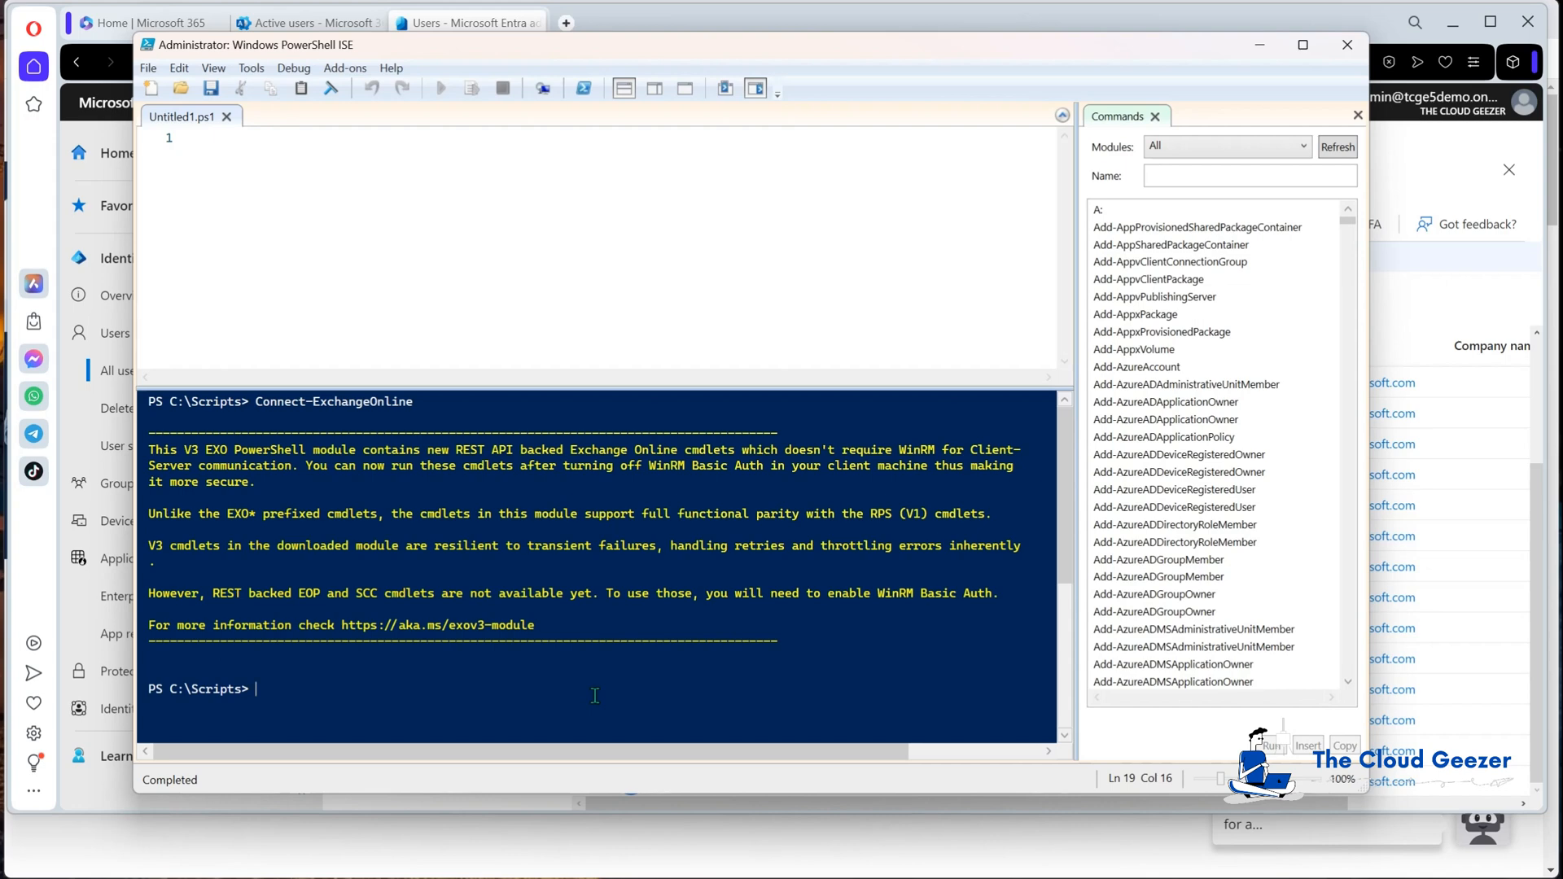
# Step: Assign ApplicationImpersonation to the migration service account, then minimize PowerShell ISE
pyautogui.write('new-')
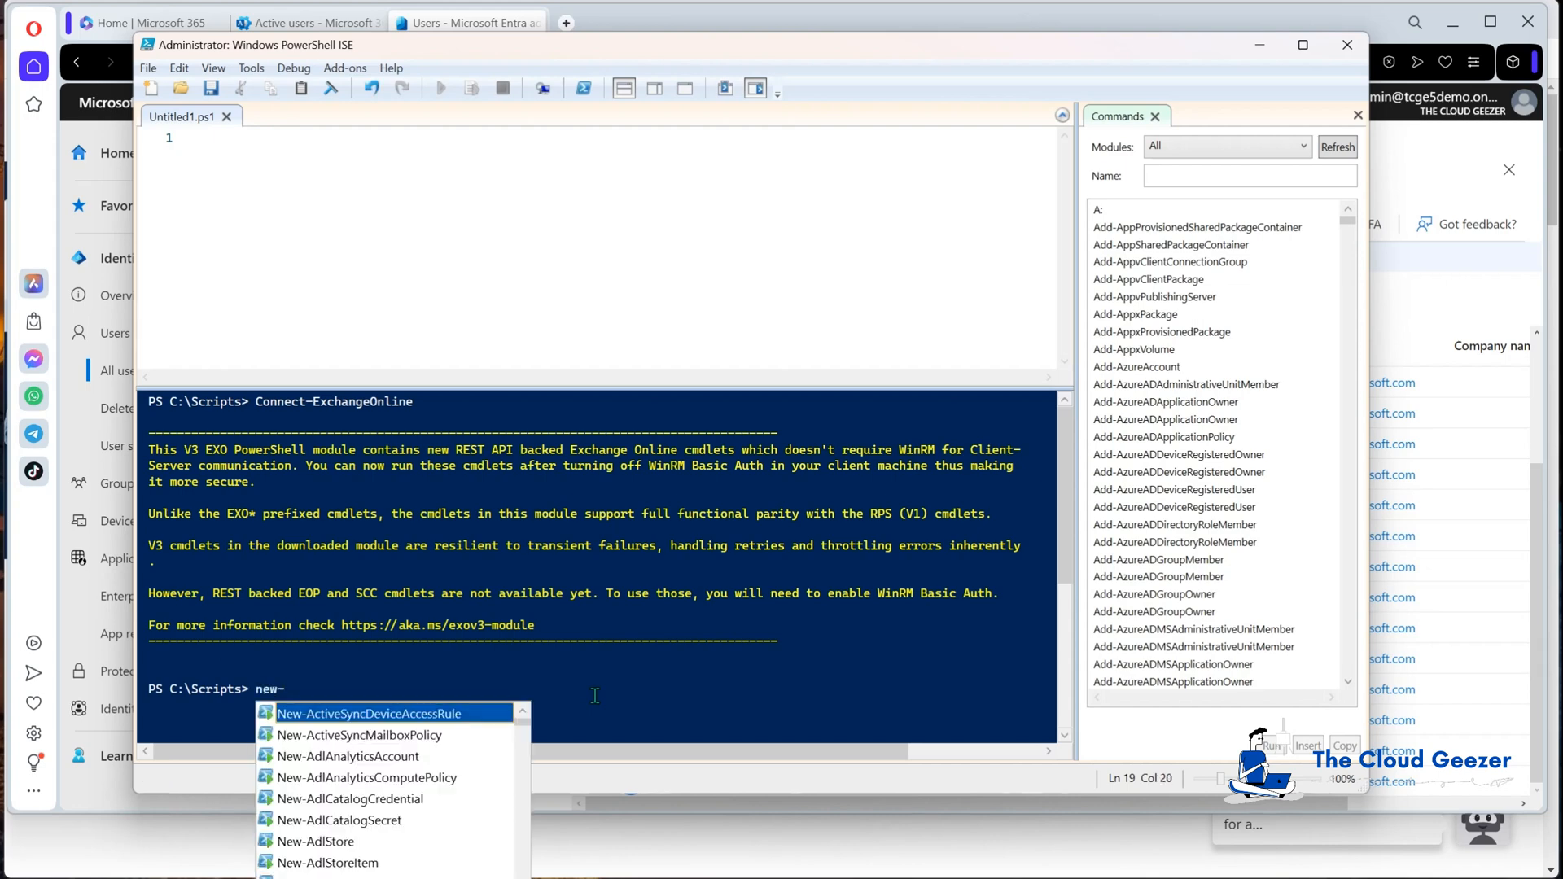
pyautogui.write('man')
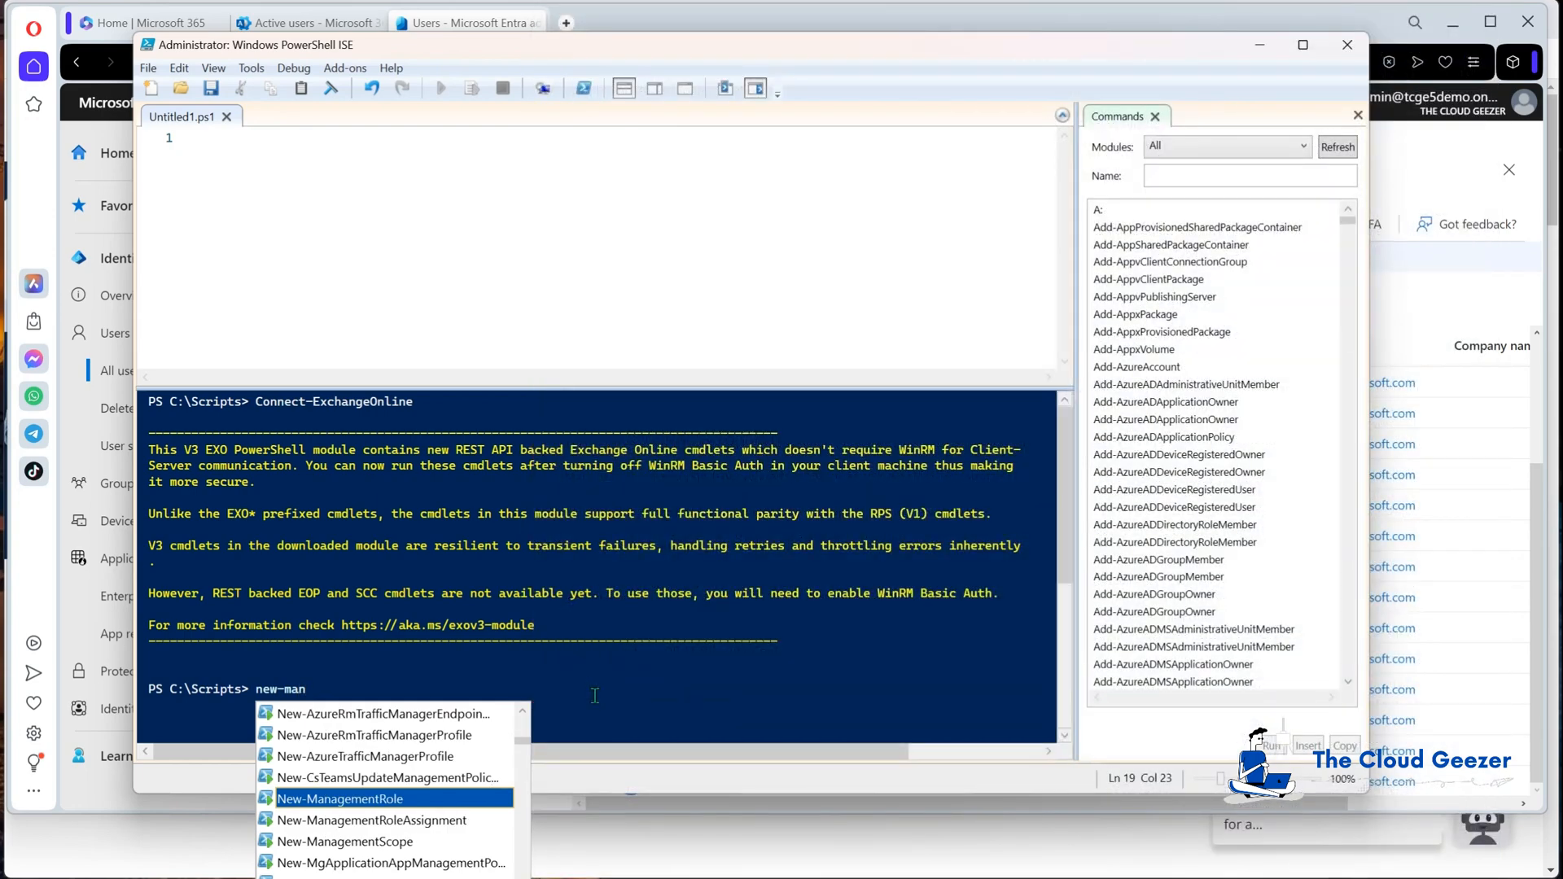
pyautogui.press('Tab')
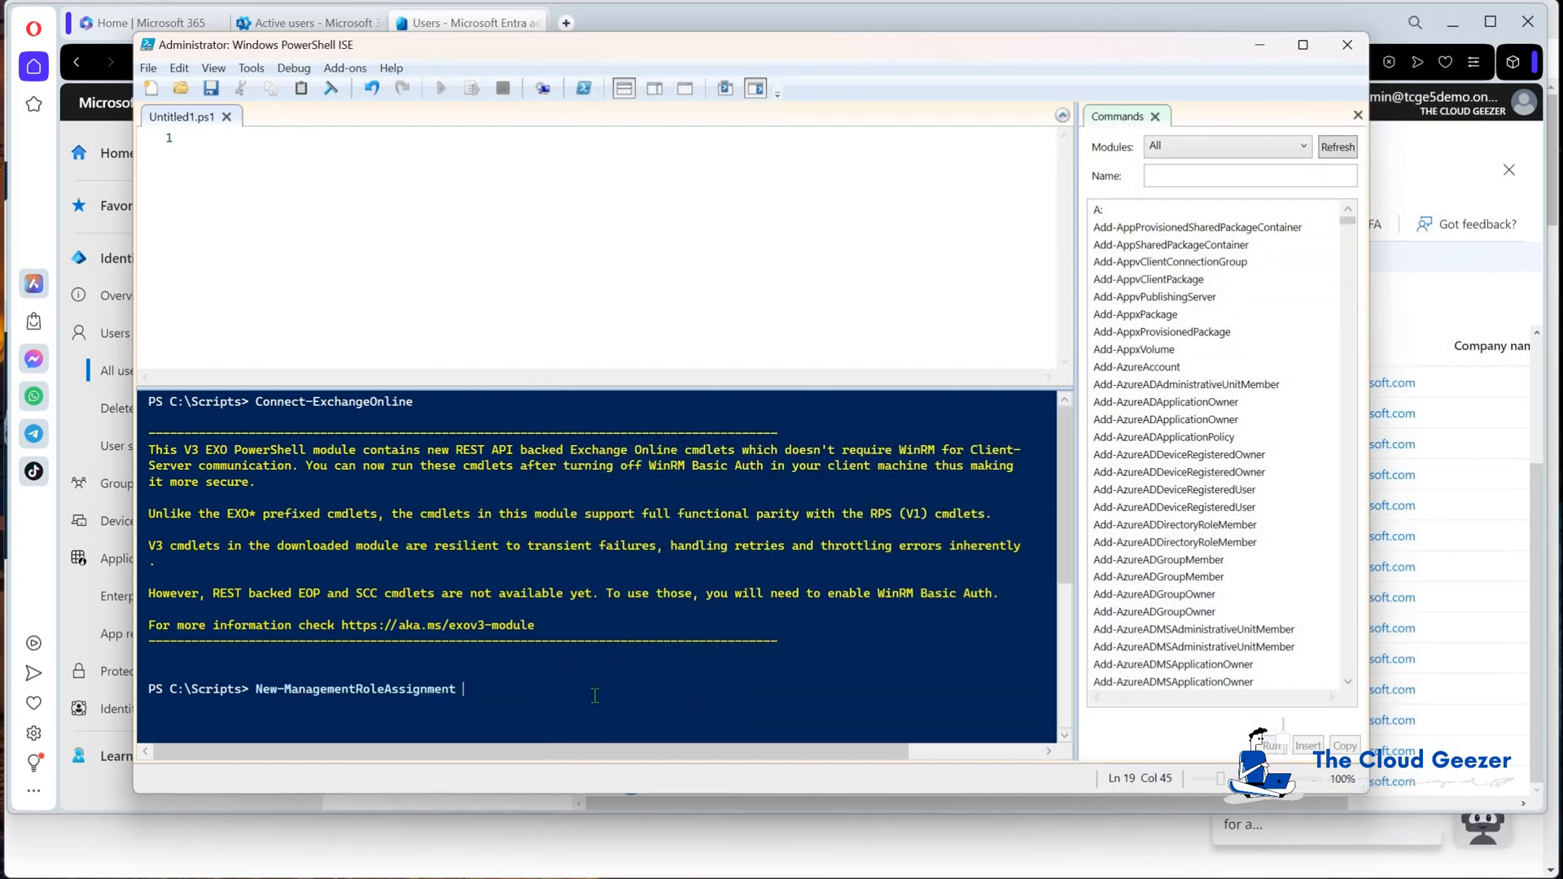
pyautogui.write('-role "ApplicationImpe')
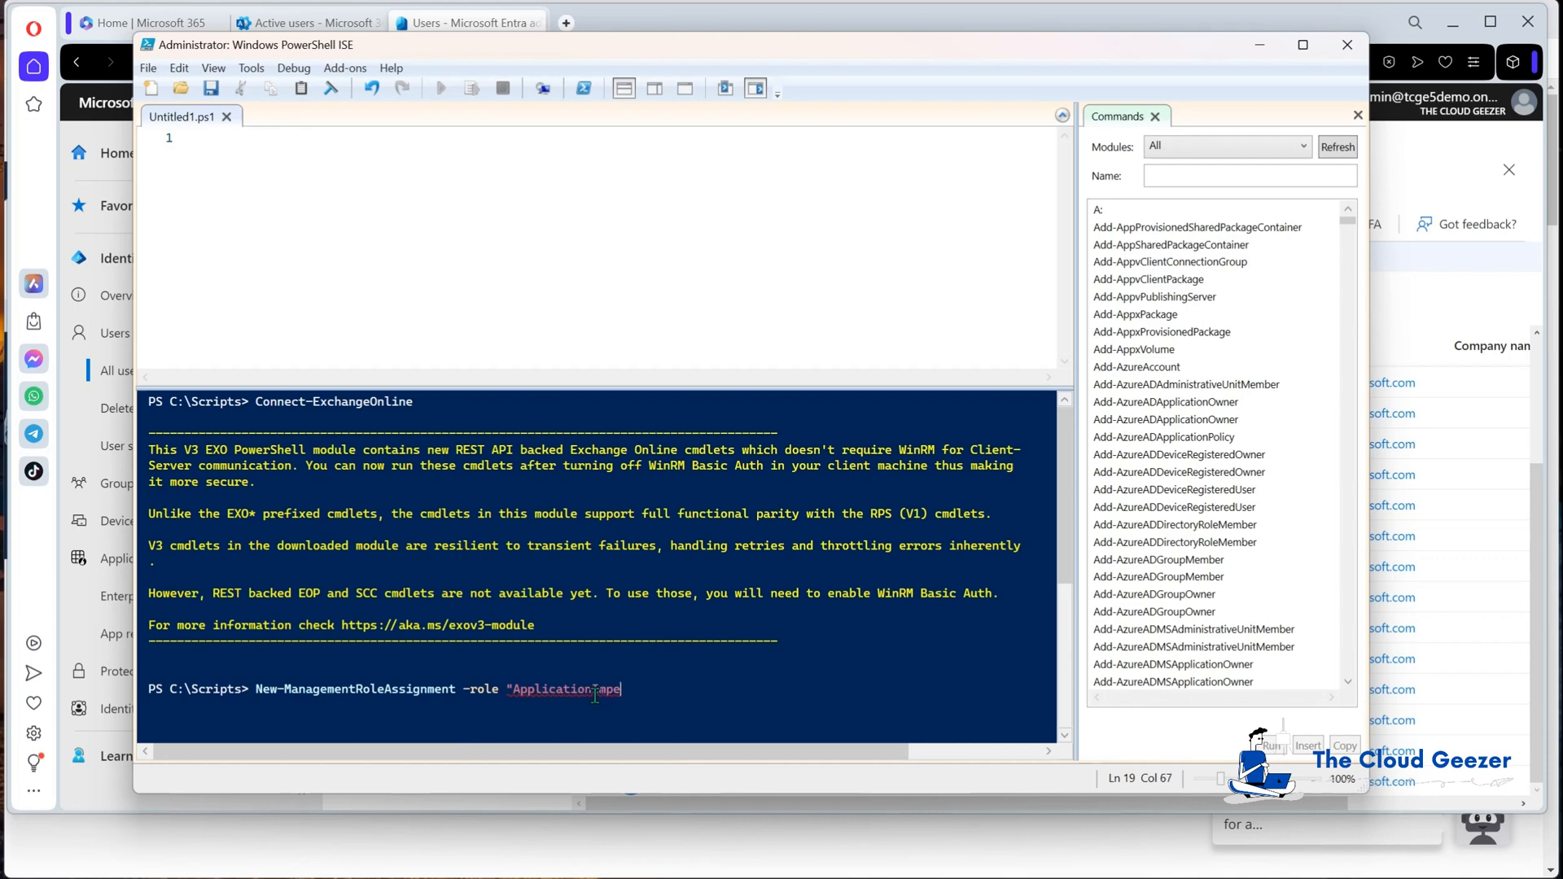
pyautogui.write('rsonation" -uesr')
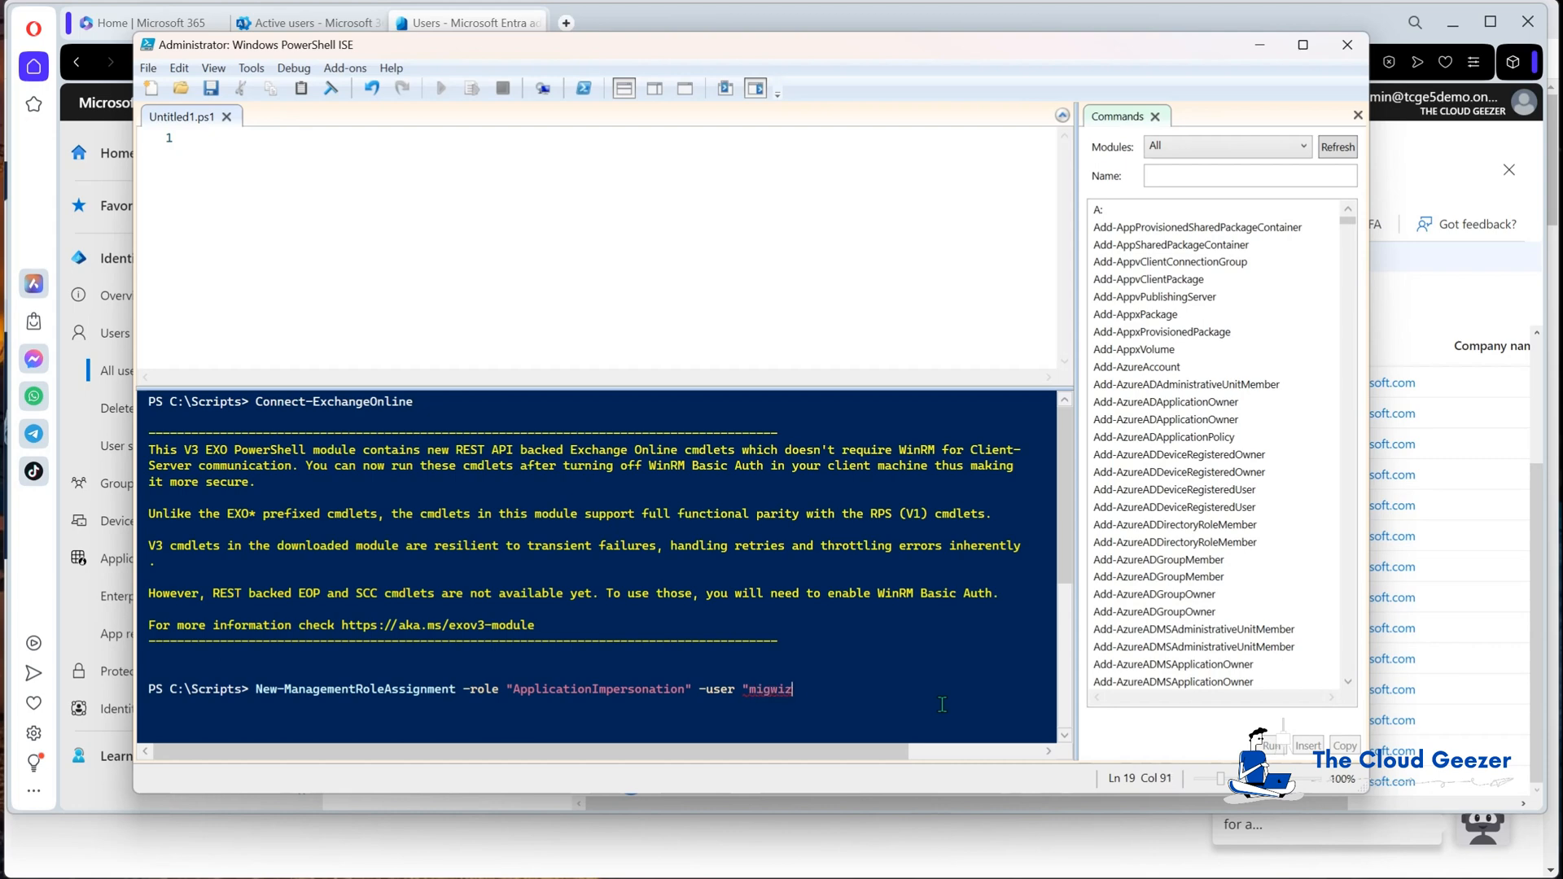
pyautogui.write('m.com"')
pyautogui.press('Return')
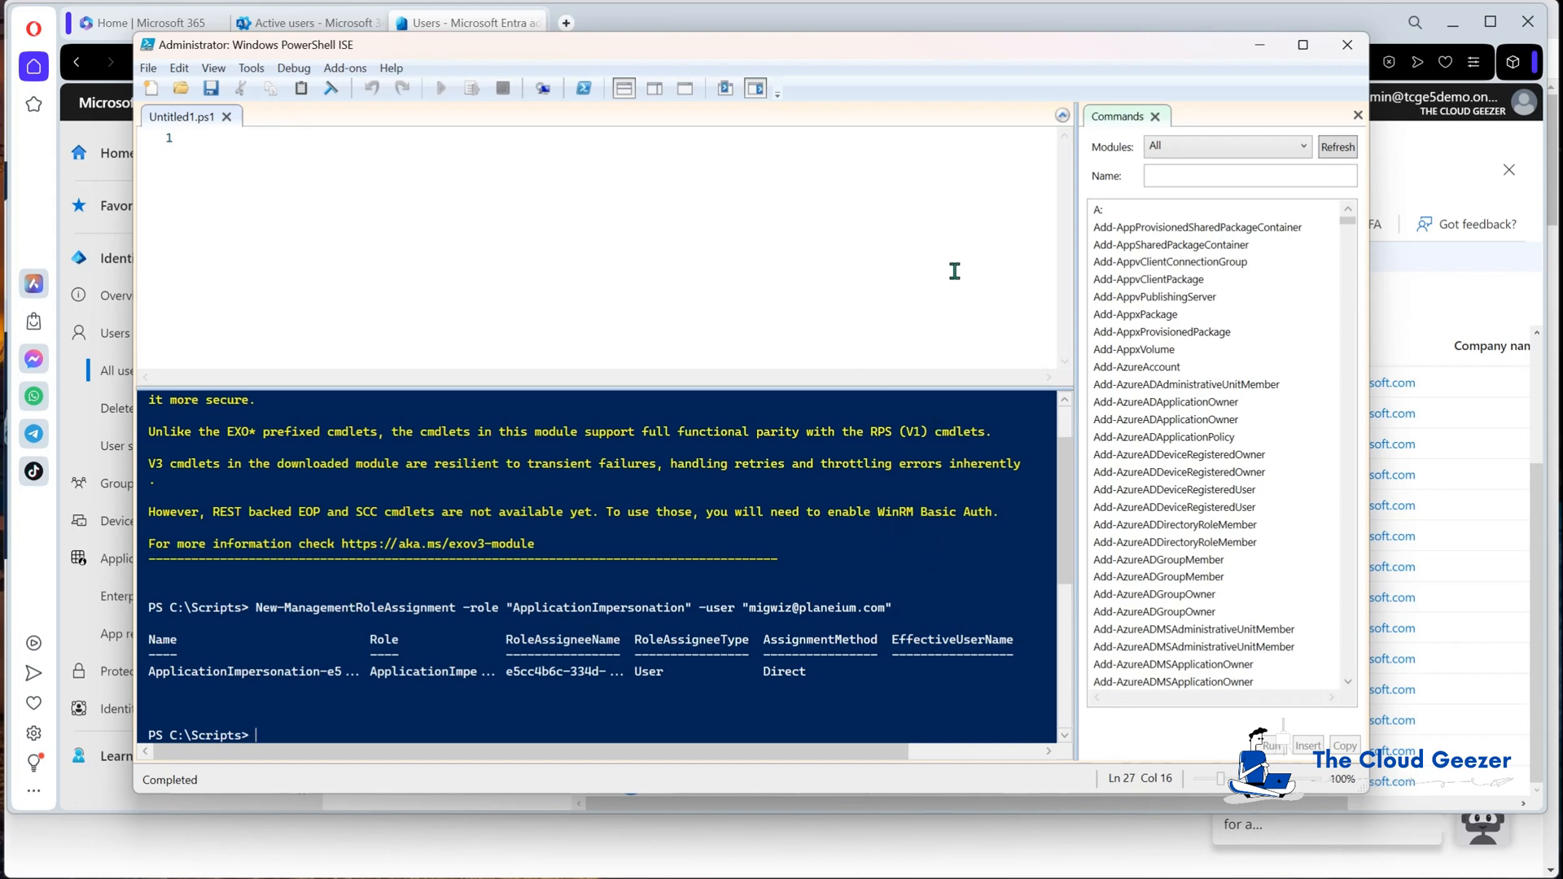
pyautogui.click(1260, 48)
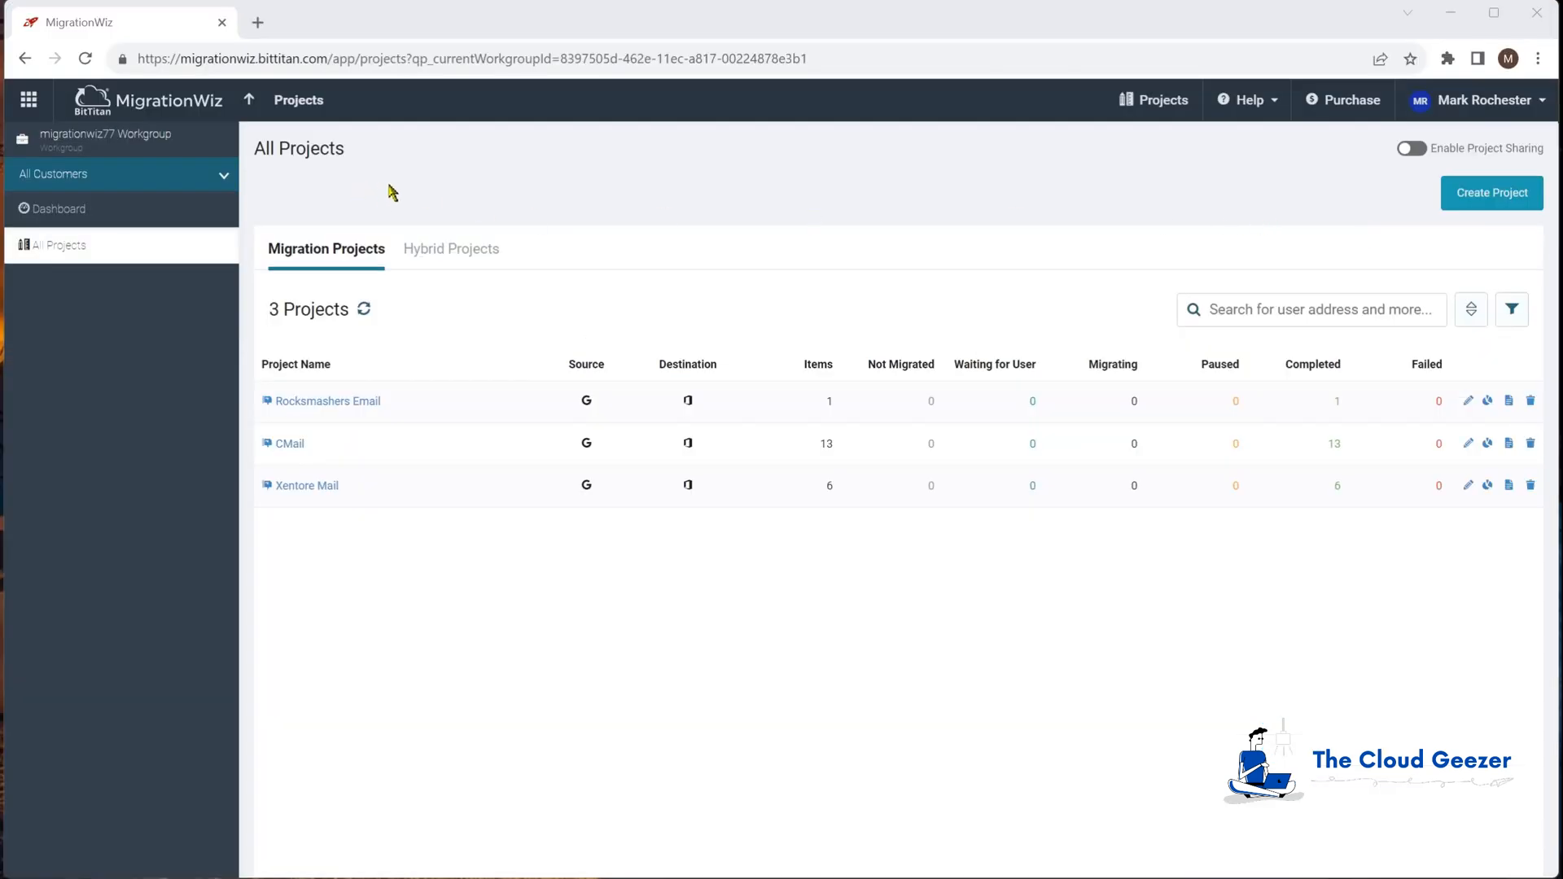
# Step: Create the Mailbox Project 'CozyMouse Demo' with new customer Cozymouse and continue to Source Settings
pyautogui.click(1495, 197)
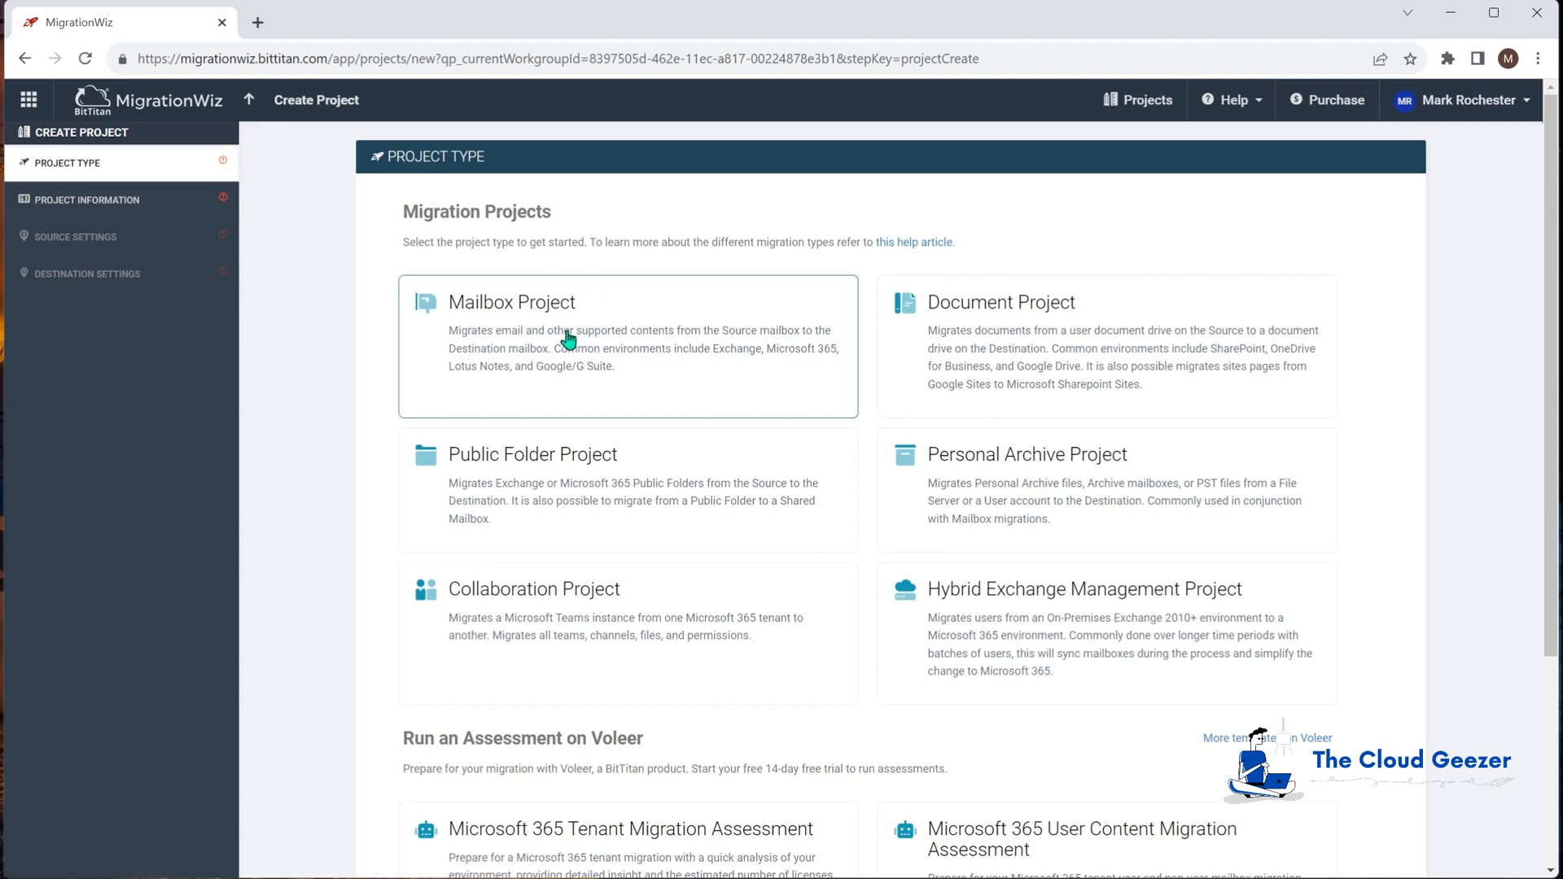
pyautogui.click(585, 337)
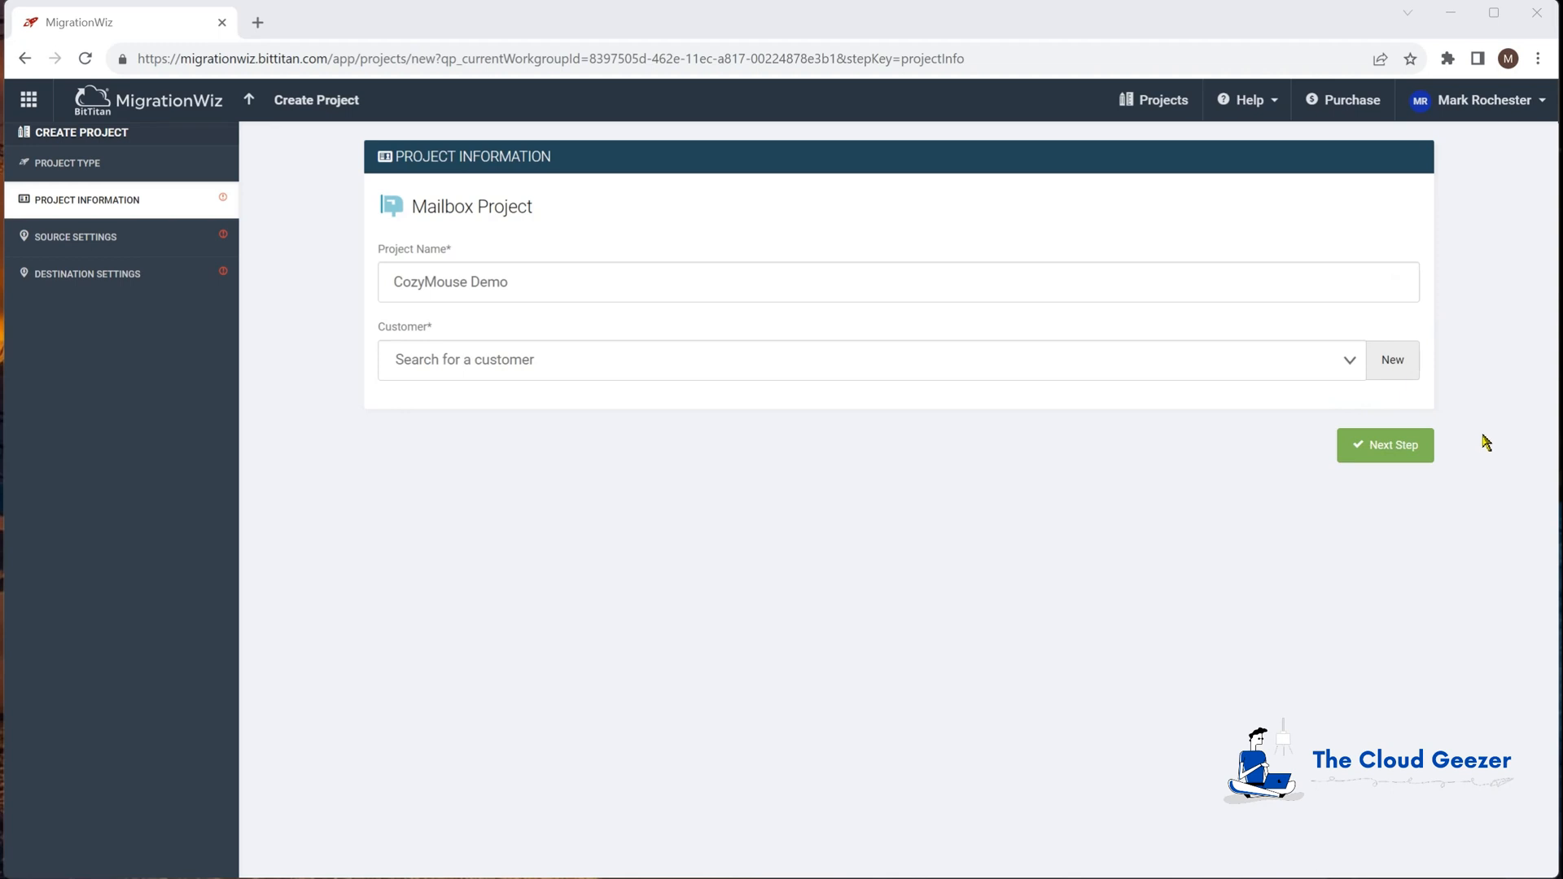
pyautogui.click(1399, 374)
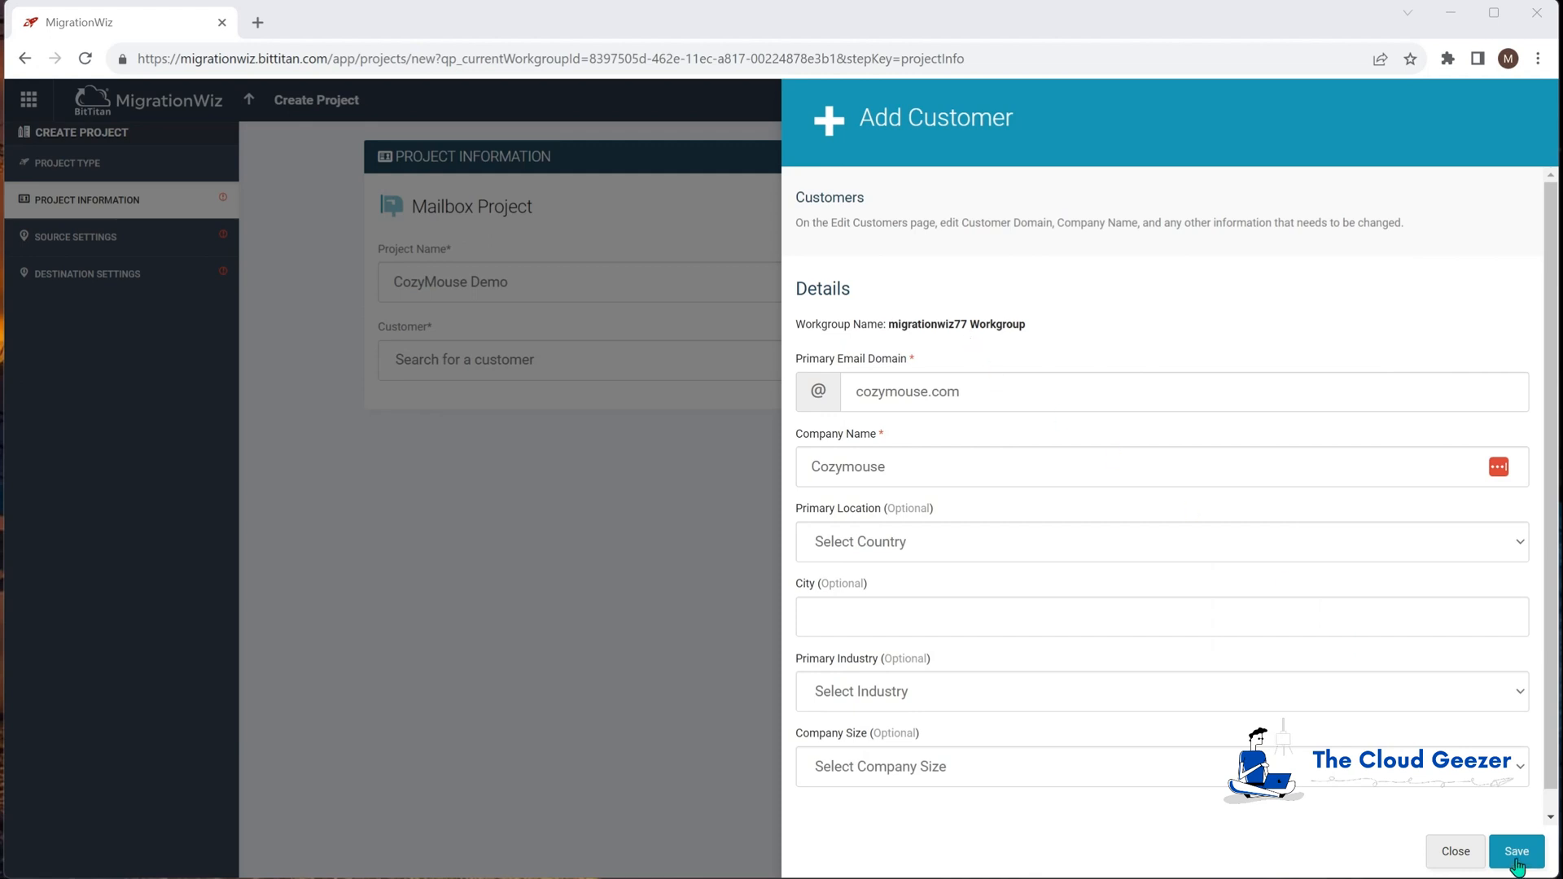
pyautogui.click(1515, 852)
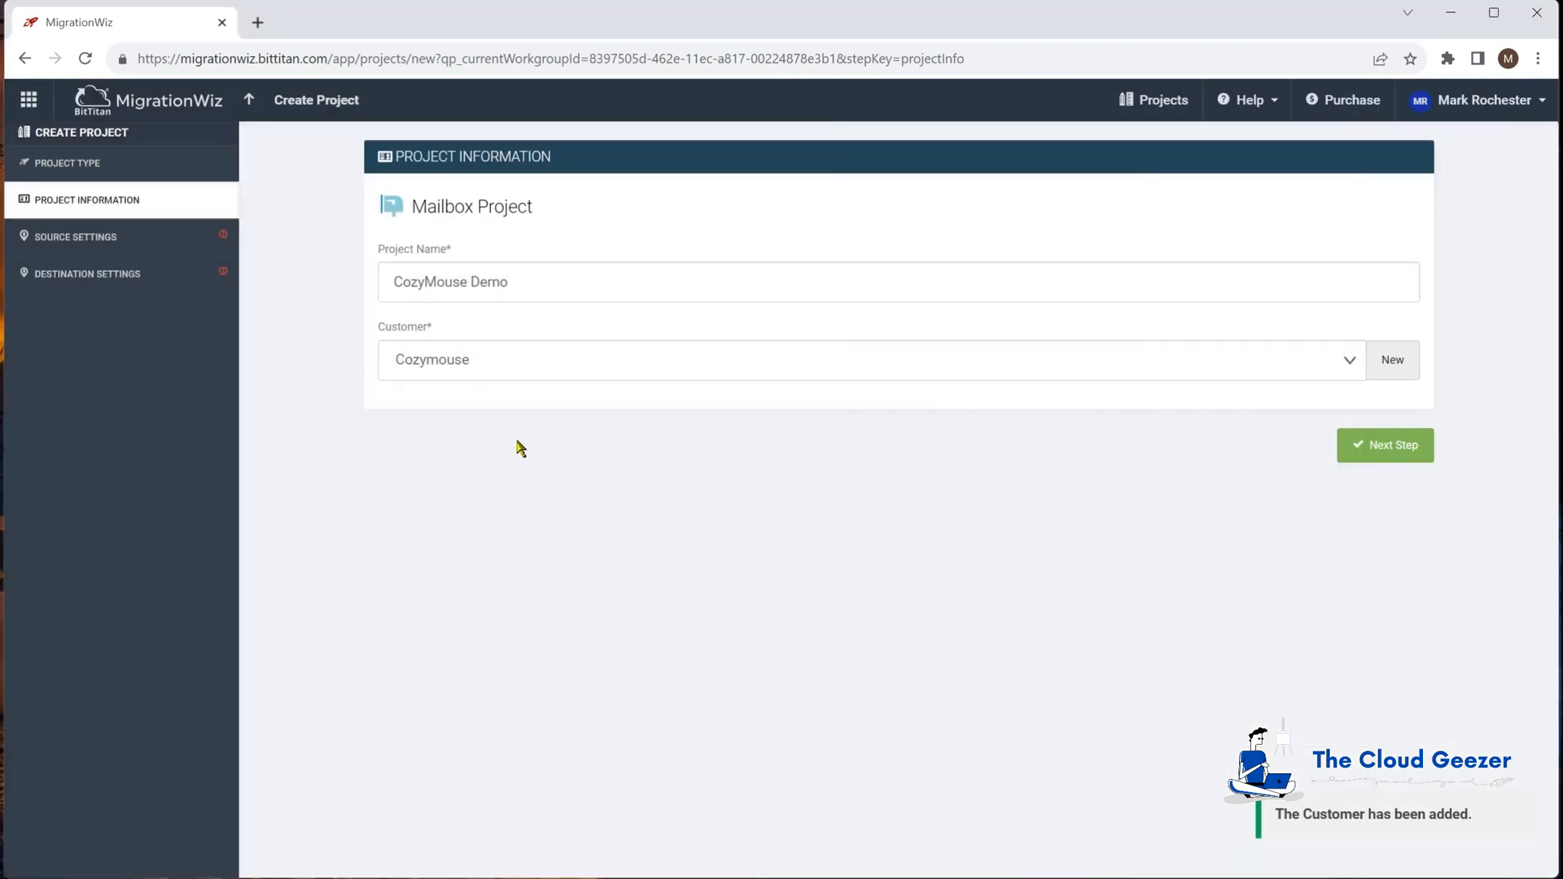
pyautogui.click(1384, 448)
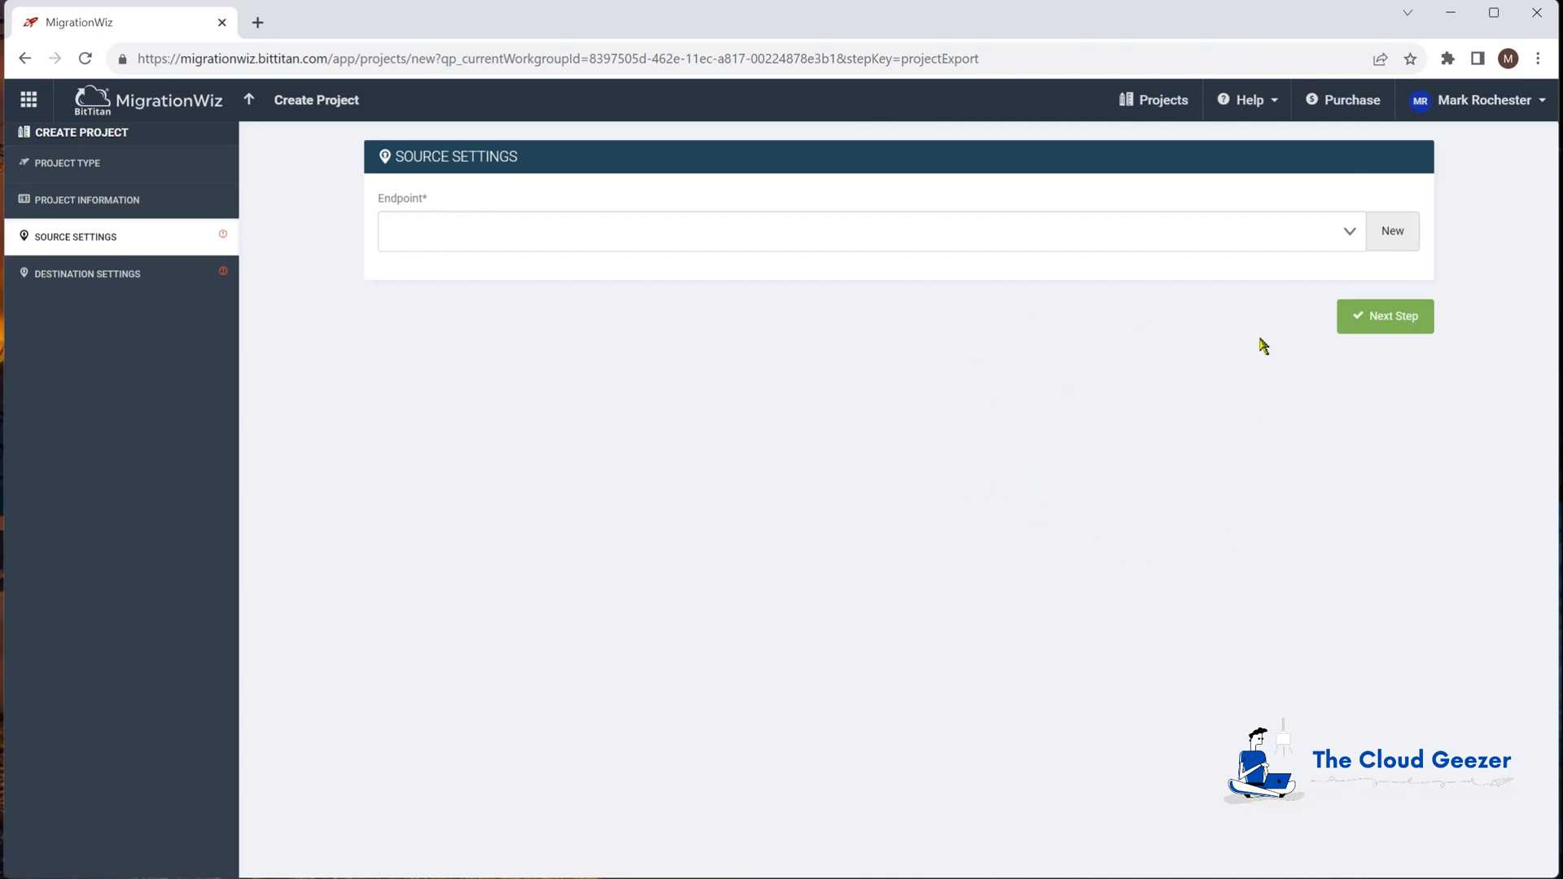
# Step: Add Microsoft 365 source endpoint 'Cozymouse M365' with the admin's e-mail and password, then proceed
pyautogui.click(1391, 236)
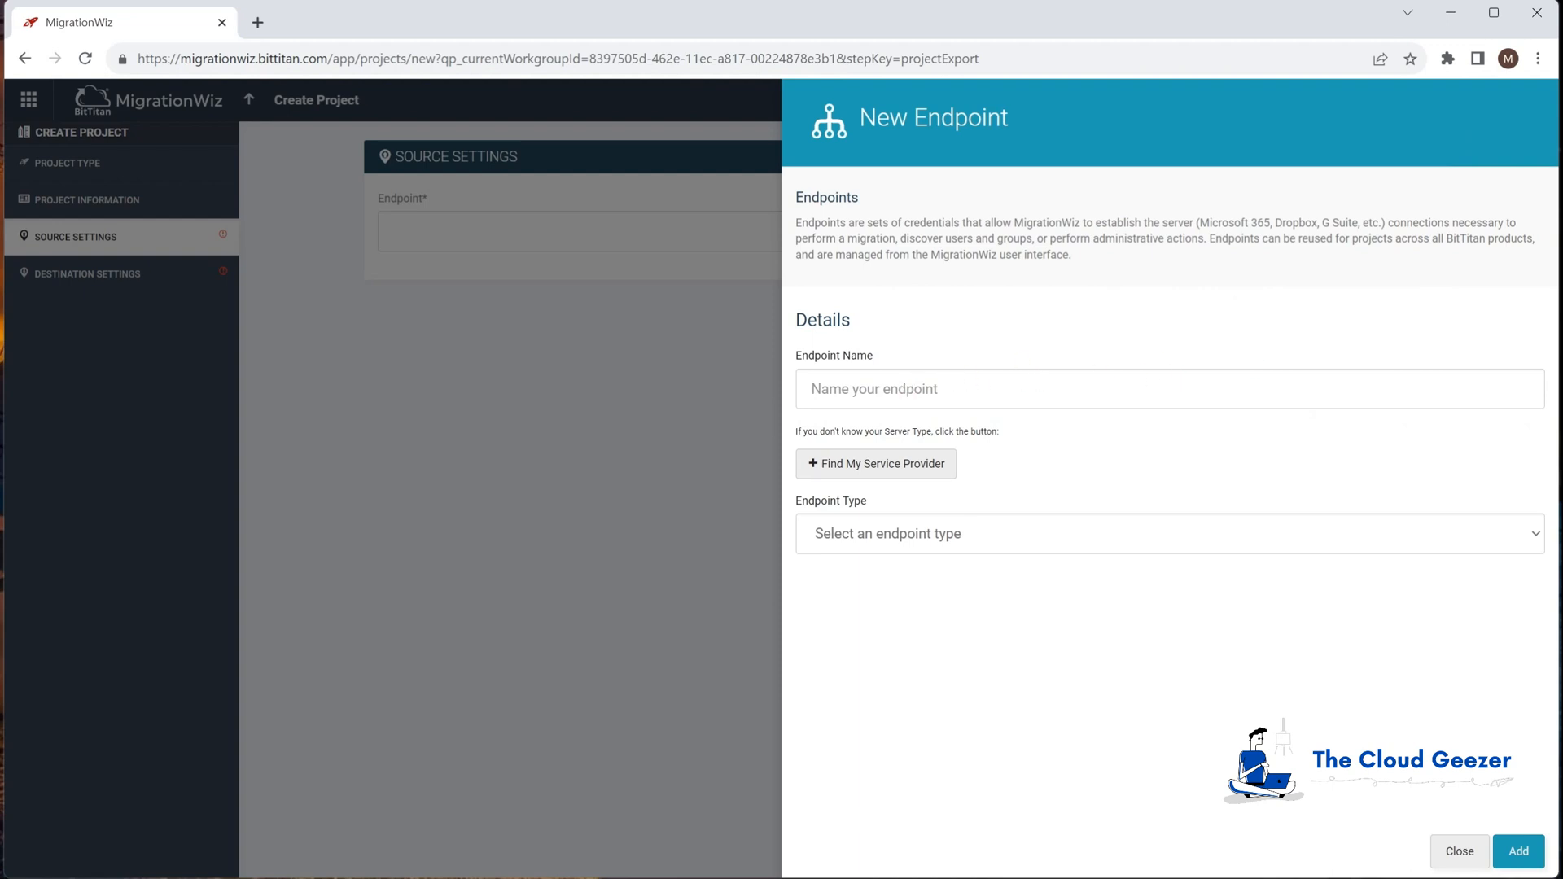
pyautogui.write('Cozymouse M365')
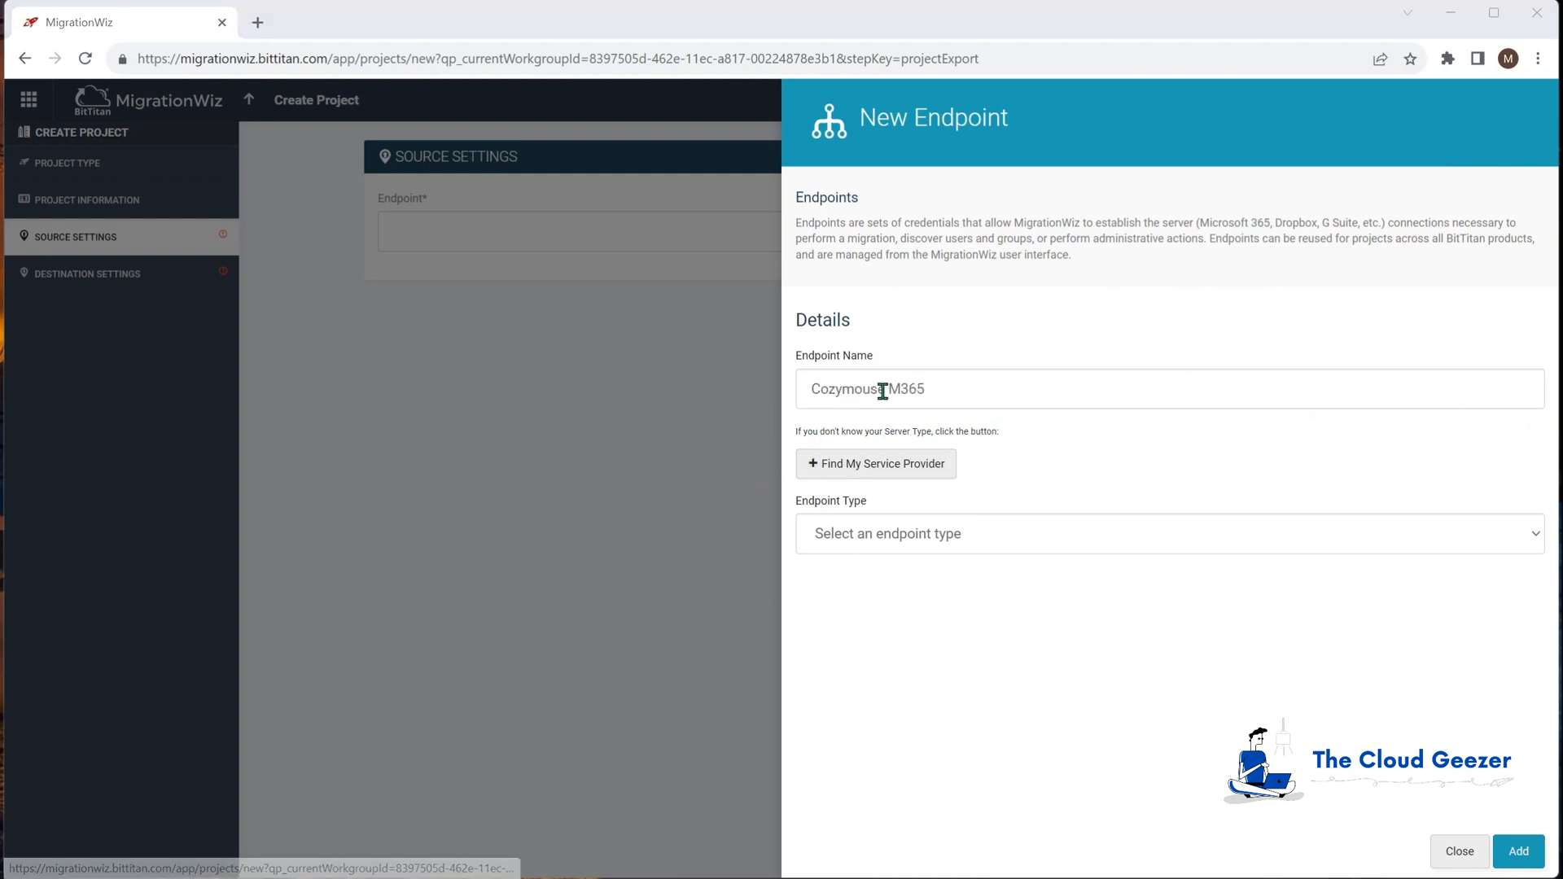
pyautogui.click(971, 534)
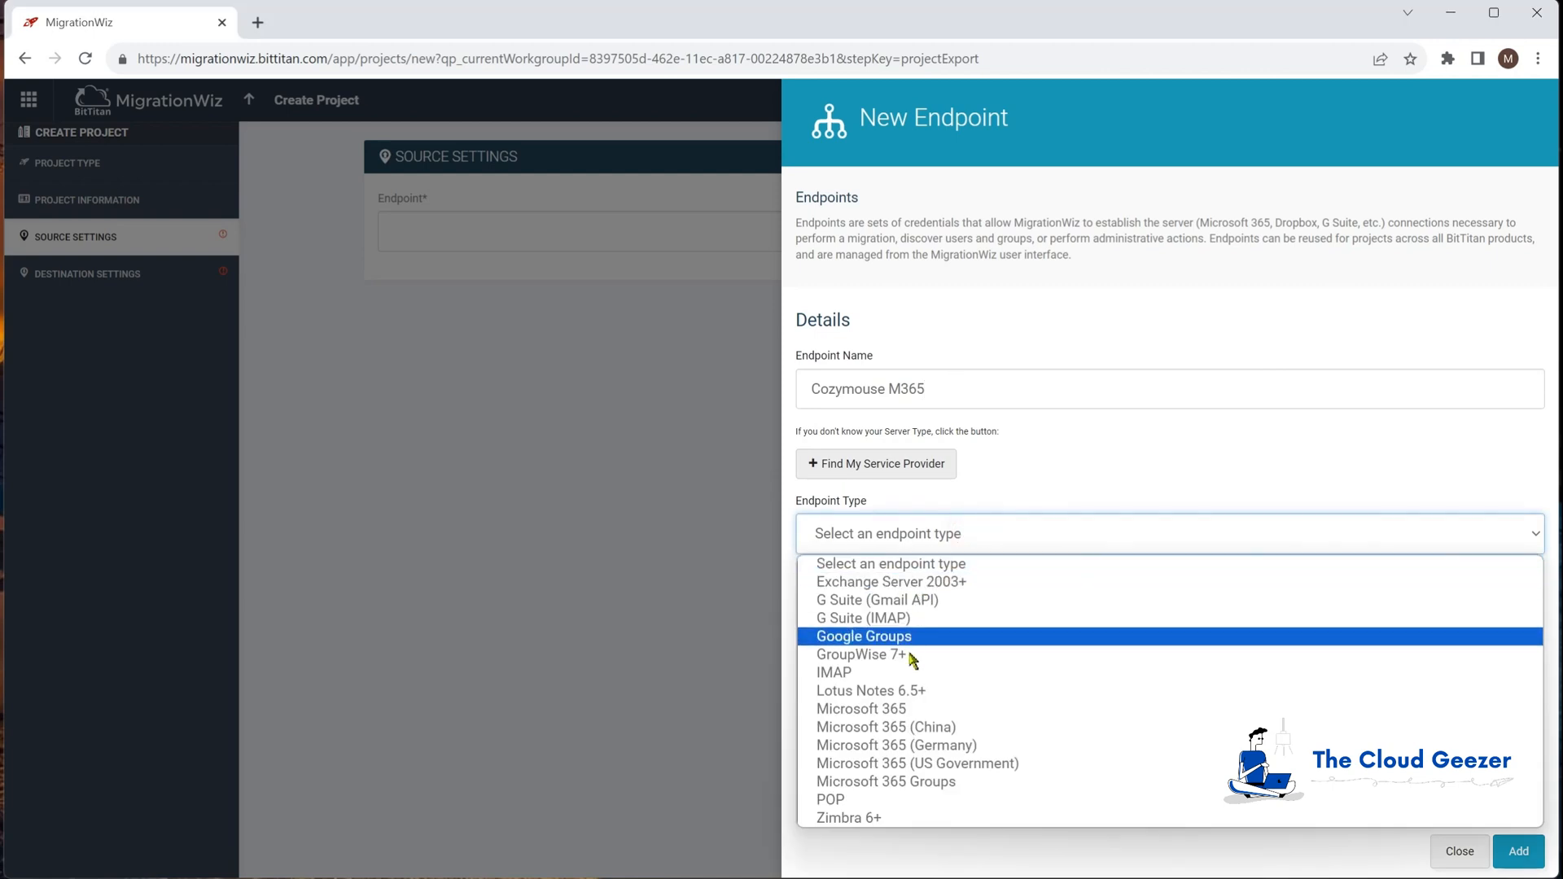
pyautogui.click(893, 709)
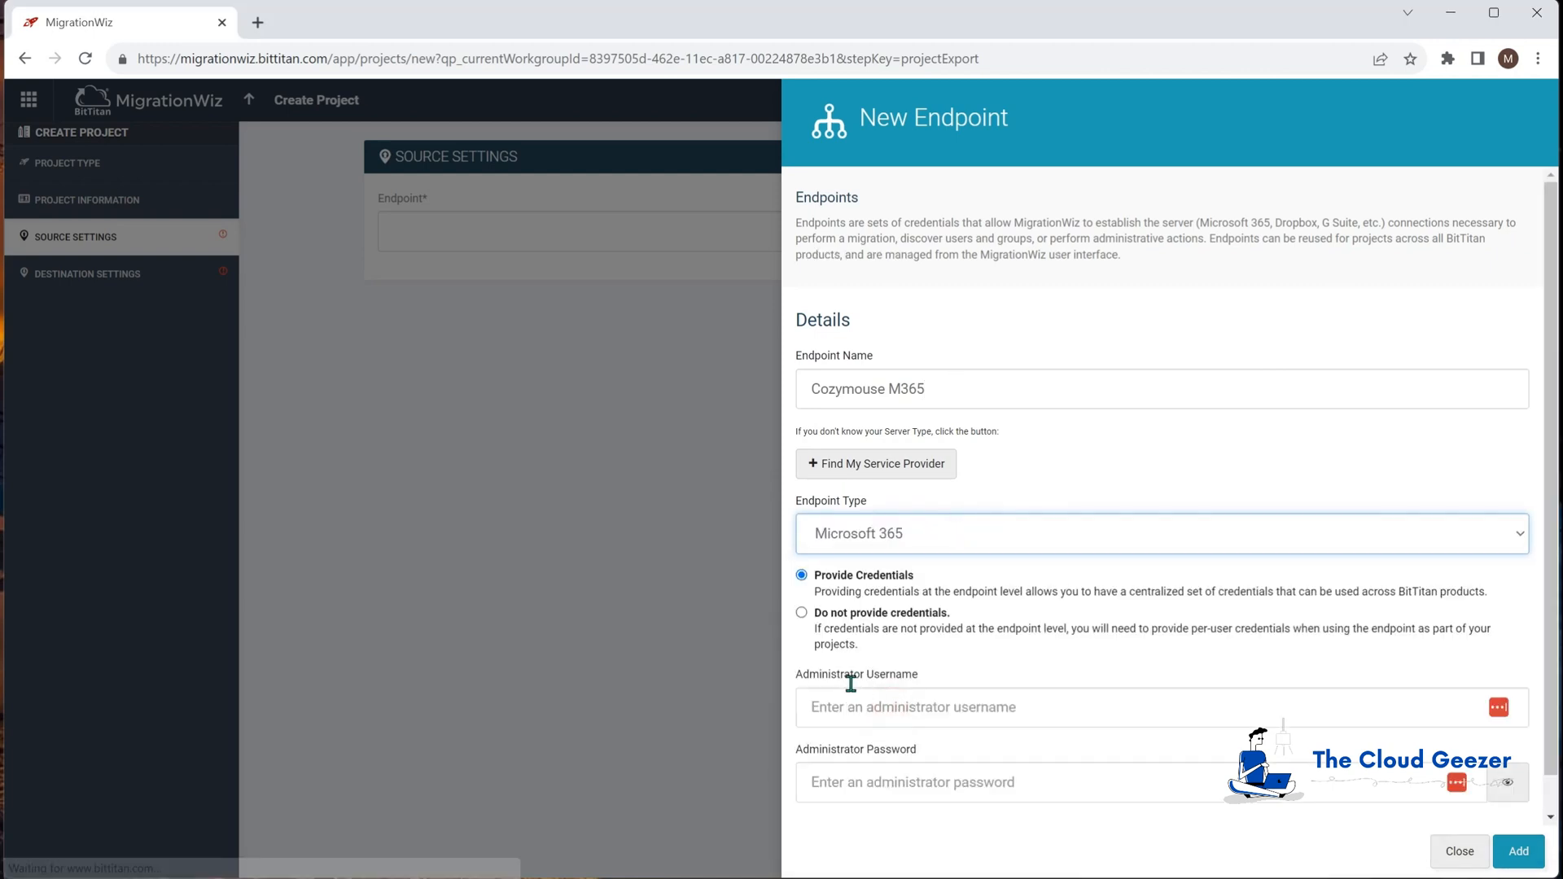
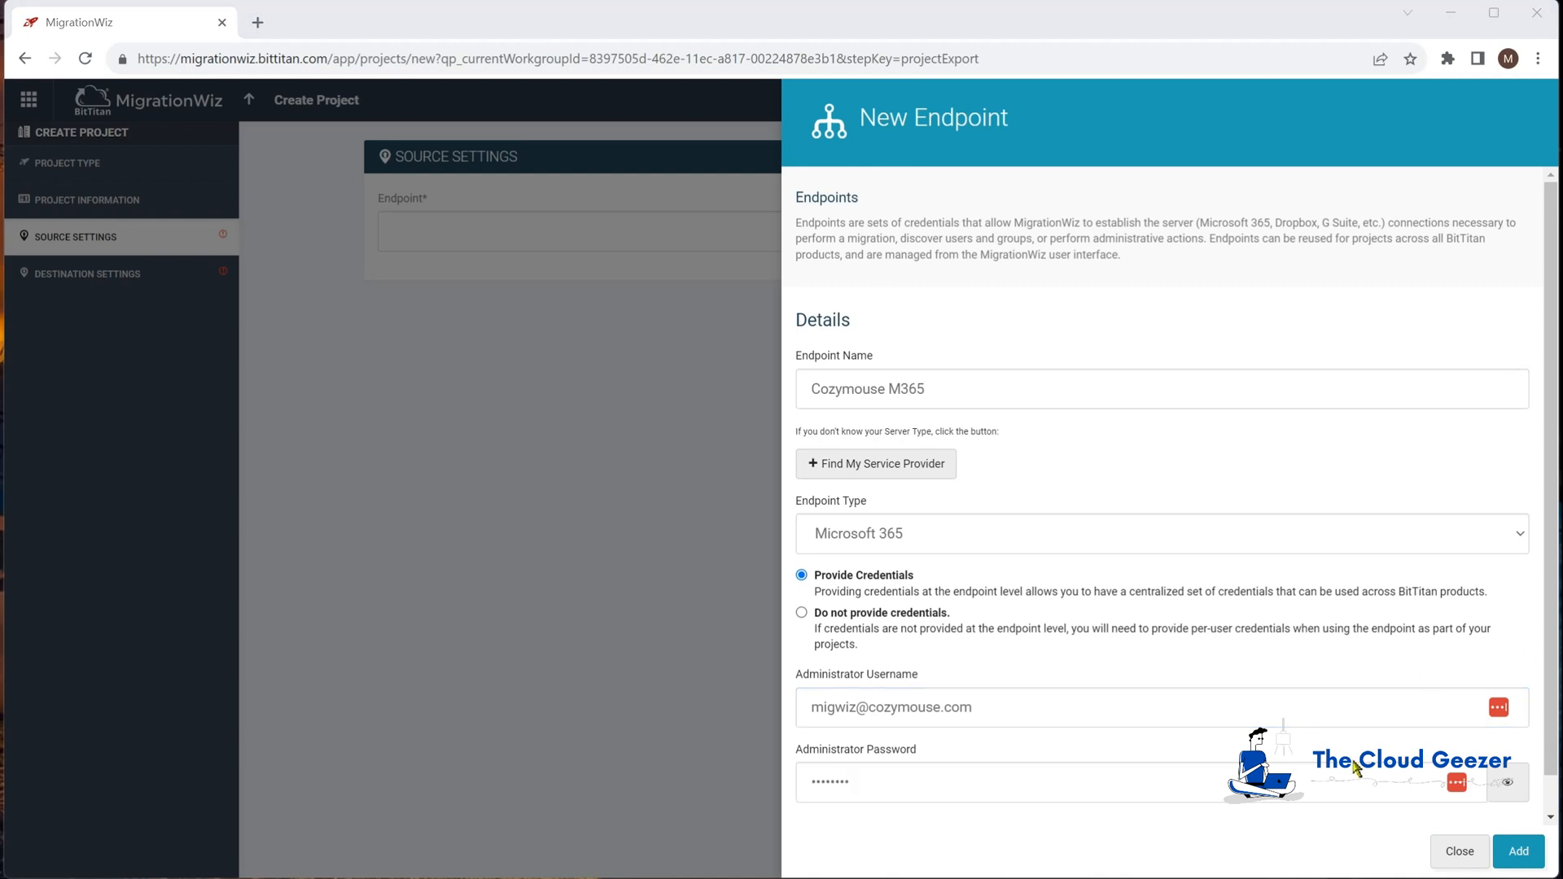
pyautogui.click(1518, 852)
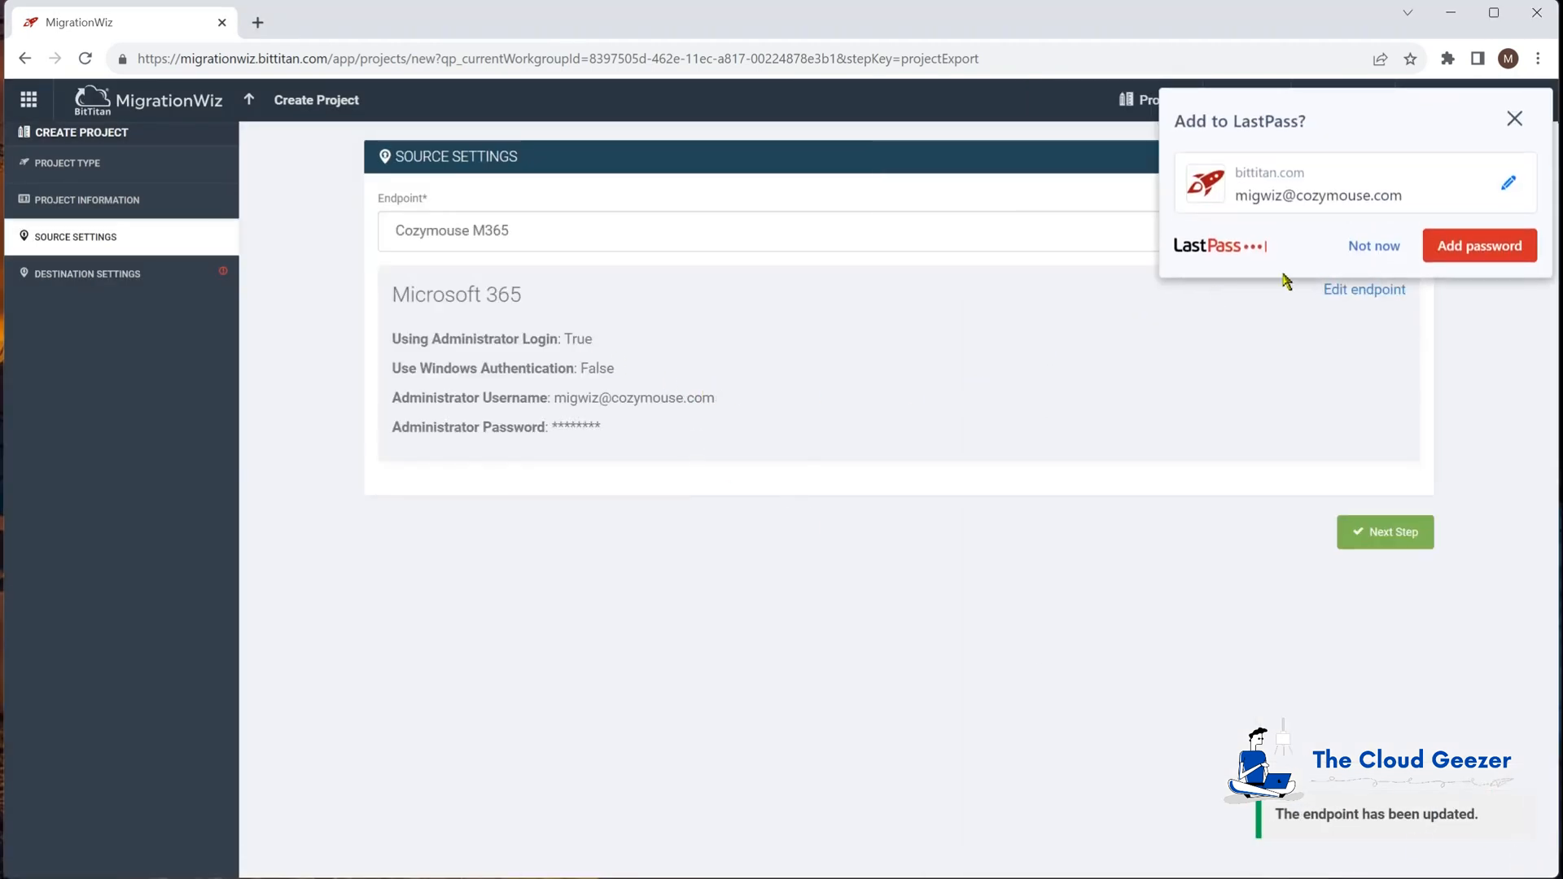
pyautogui.click(1372, 251)
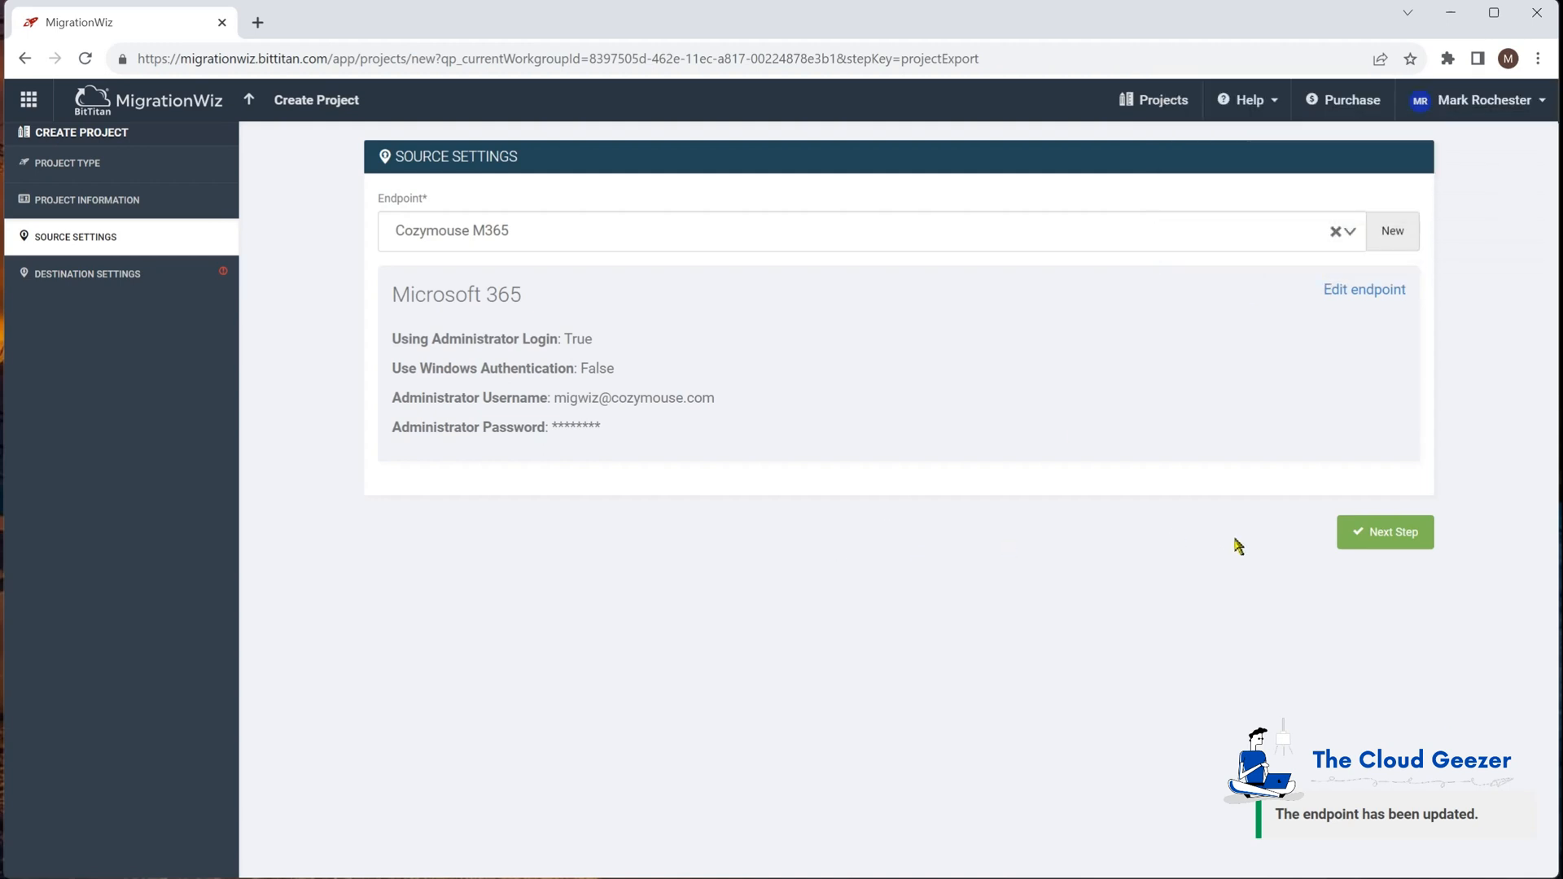
pyautogui.click(1385, 533)
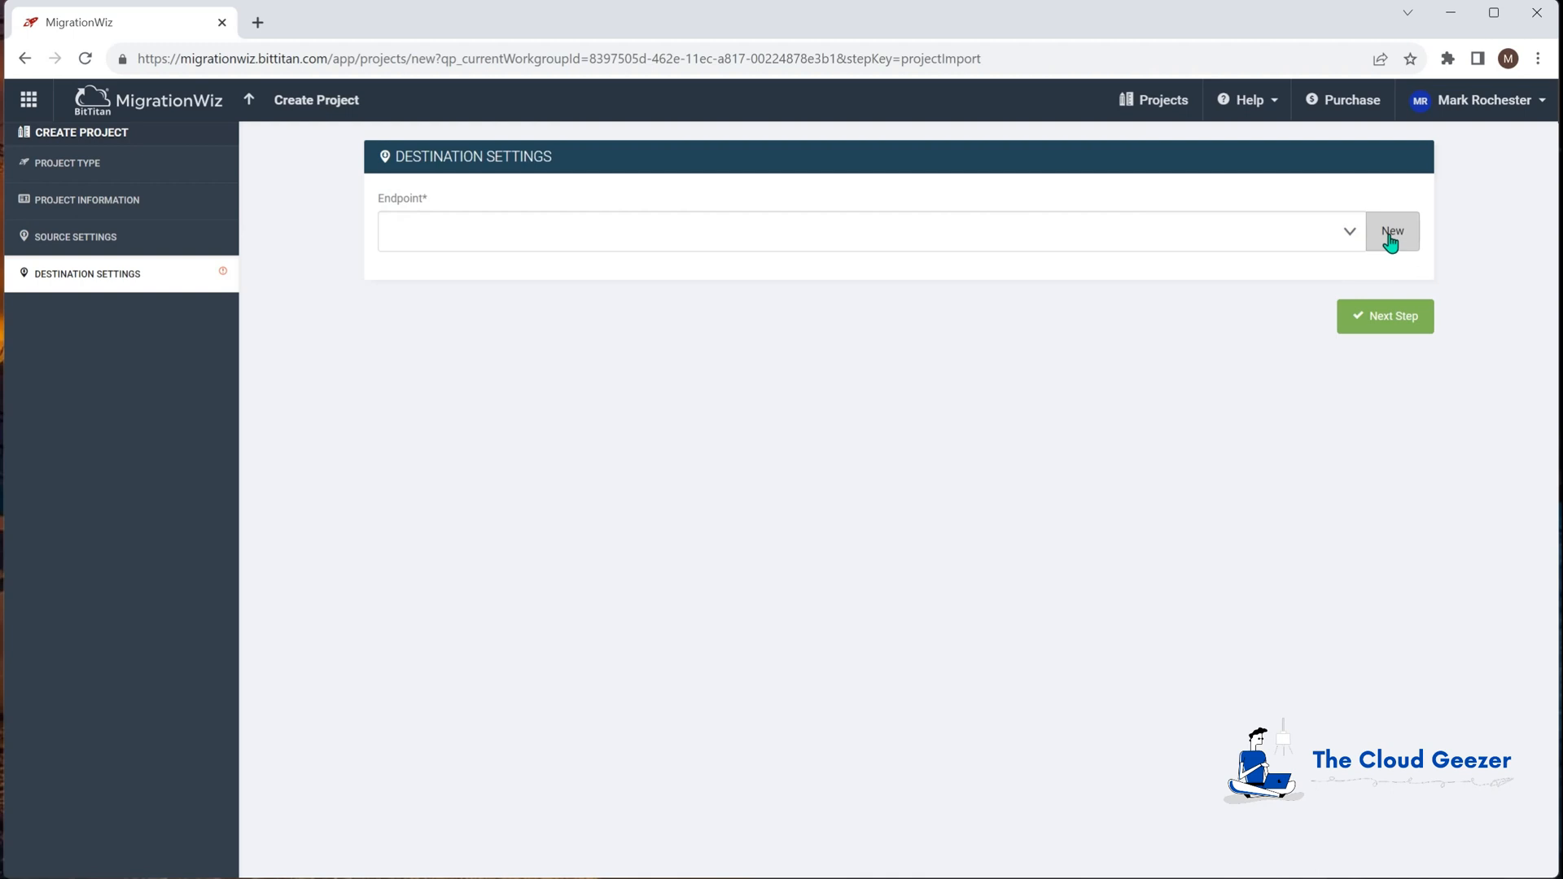
# Step: Add Microsoft 365 destination endpoint 'Planeium M365' with admin credentials, declining LastPass's password save
pyautogui.click(1348, 236)
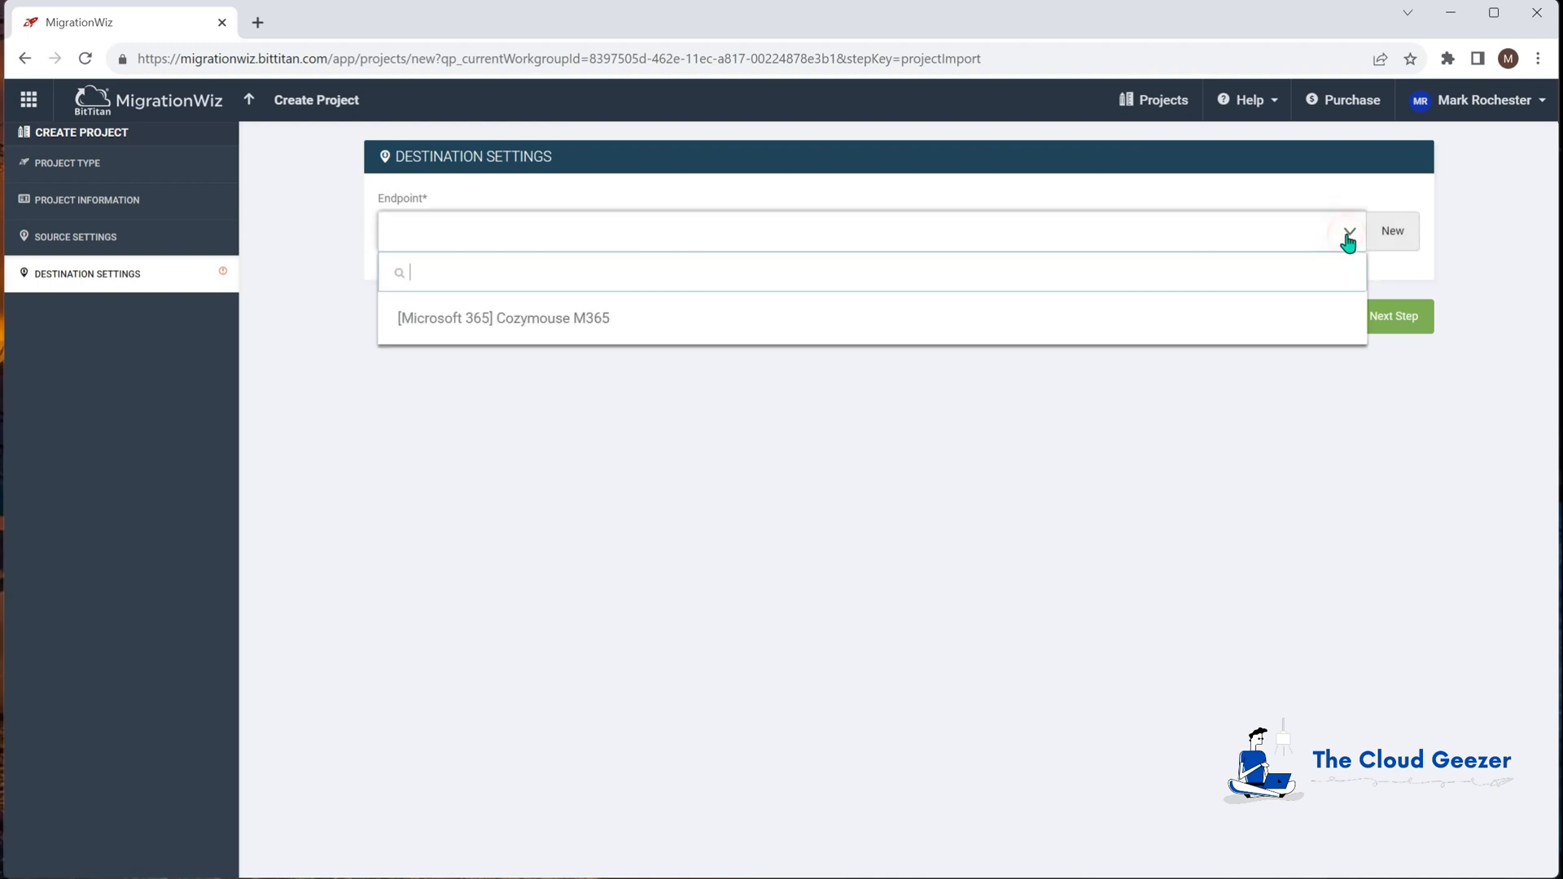
pyautogui.click(1178, 551)
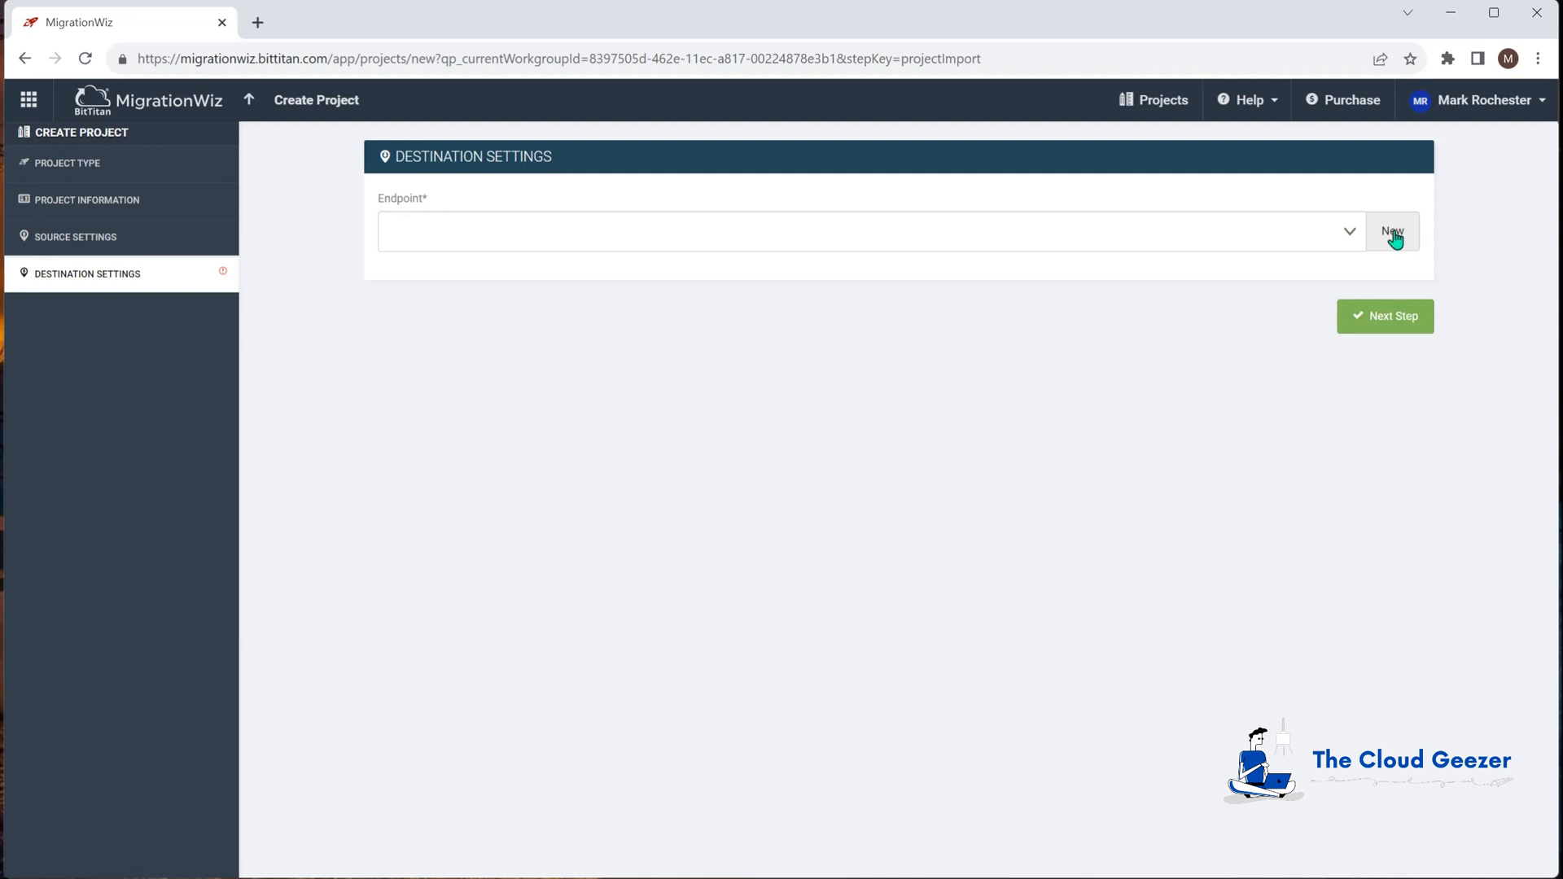
pyautogui.click(1394, 236)
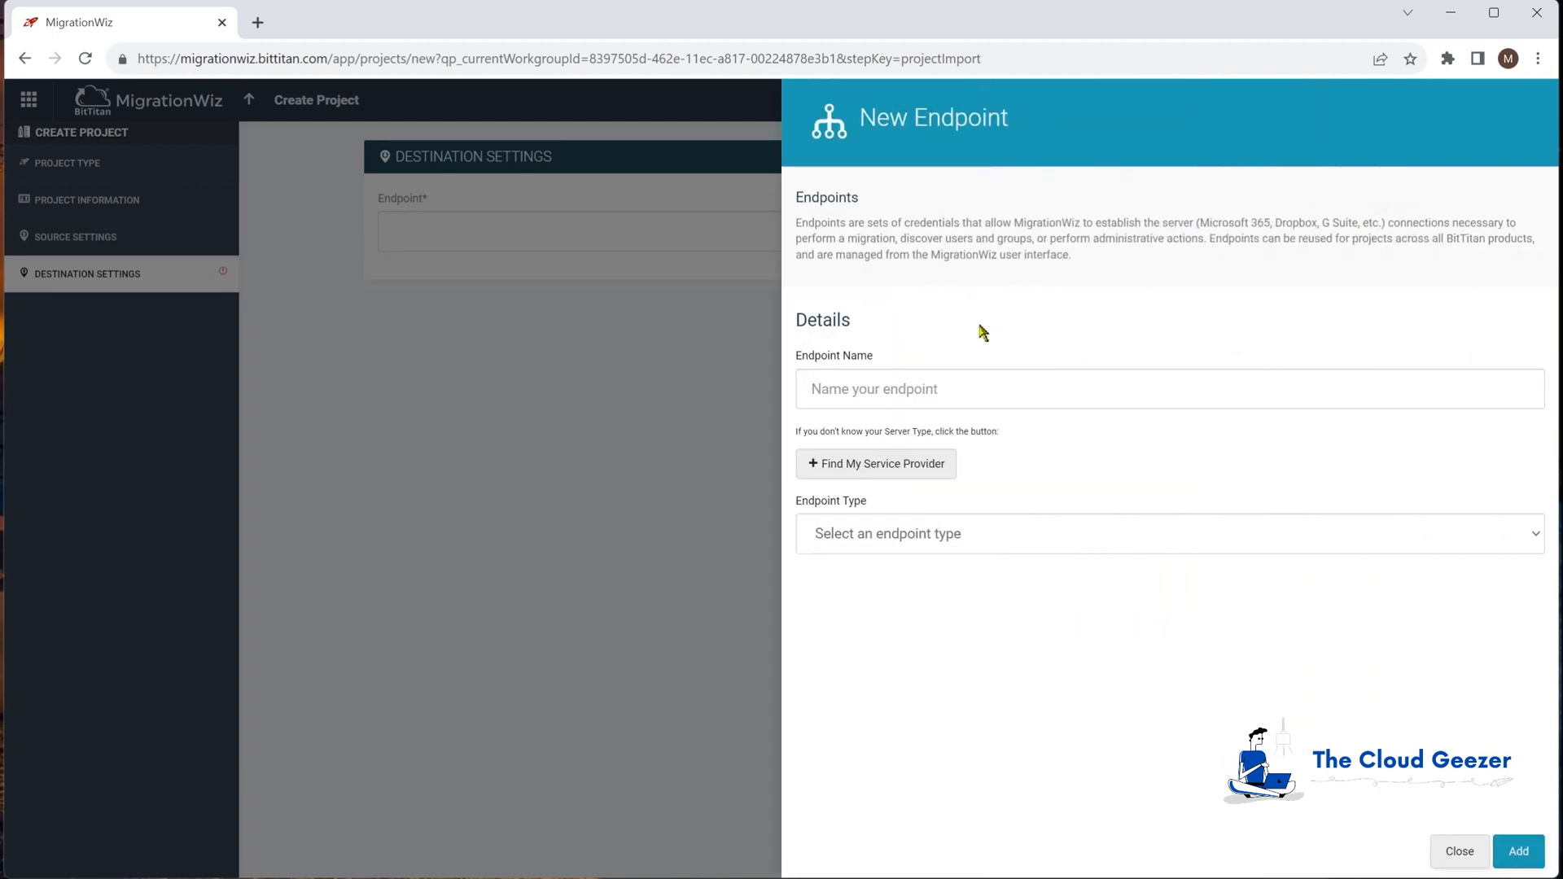
pyautogui.click(1229, 374)
pyautogui.write('Planeium M365')
pyautogui.click(1007, 541)
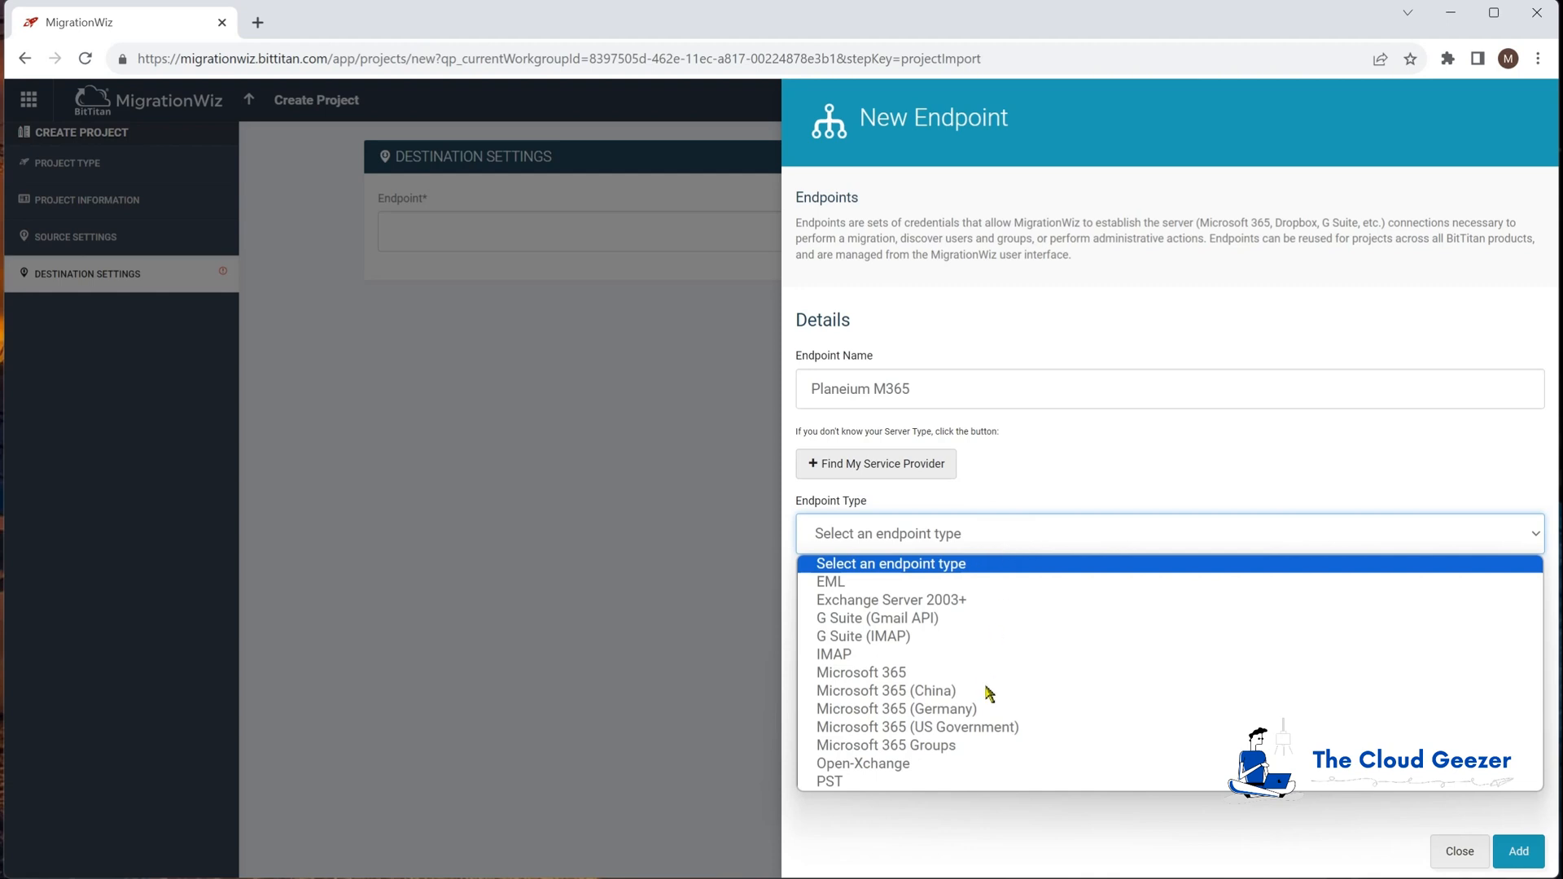
pyautogui.click(988, 674)
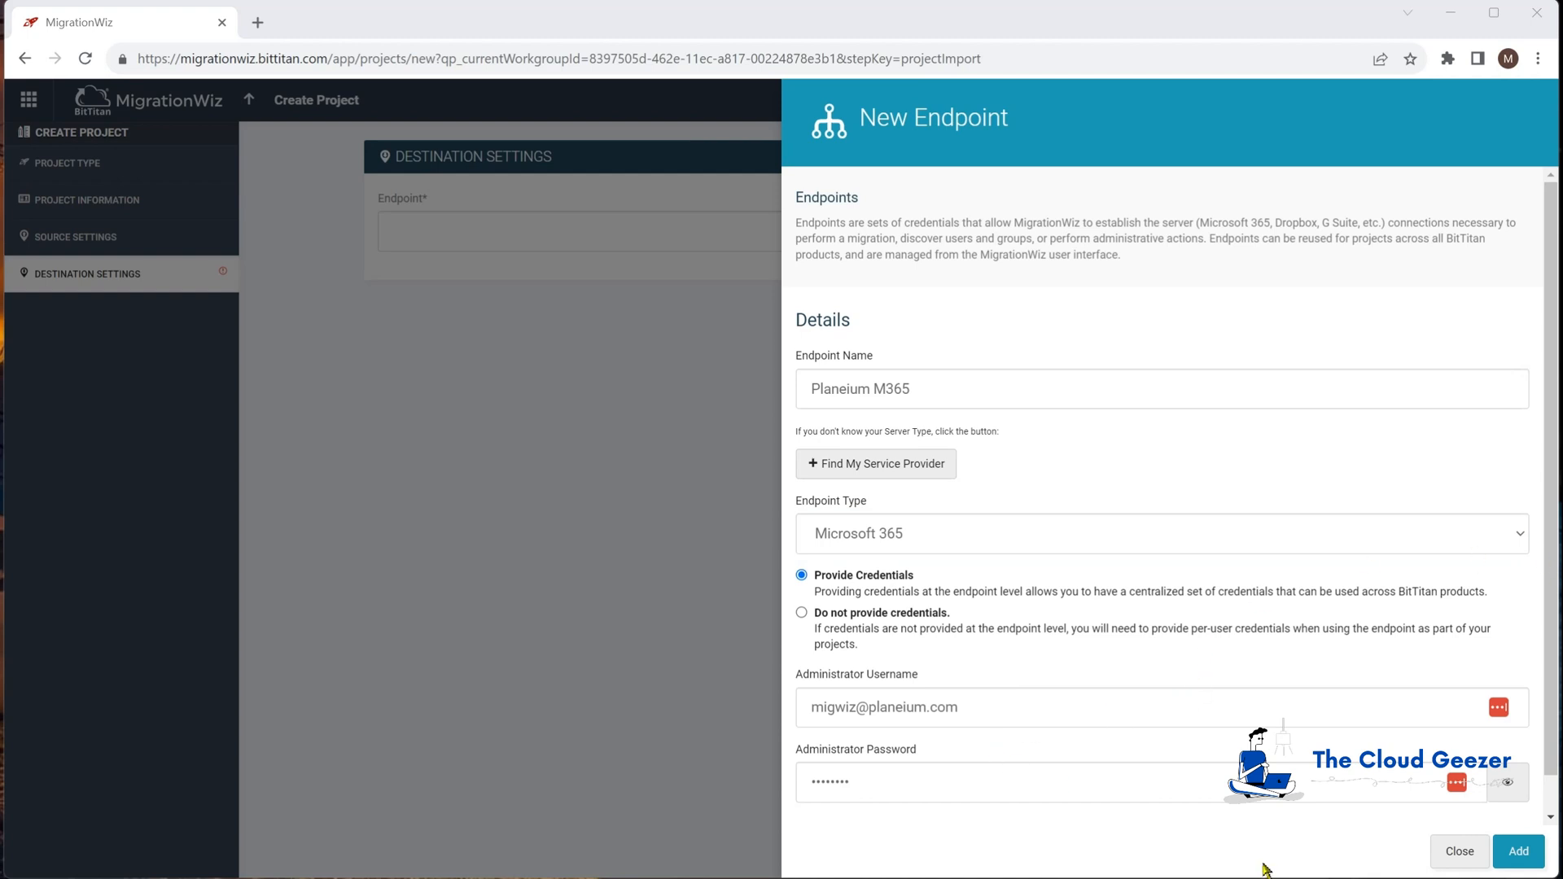
pyautogui.click(1518, 850)
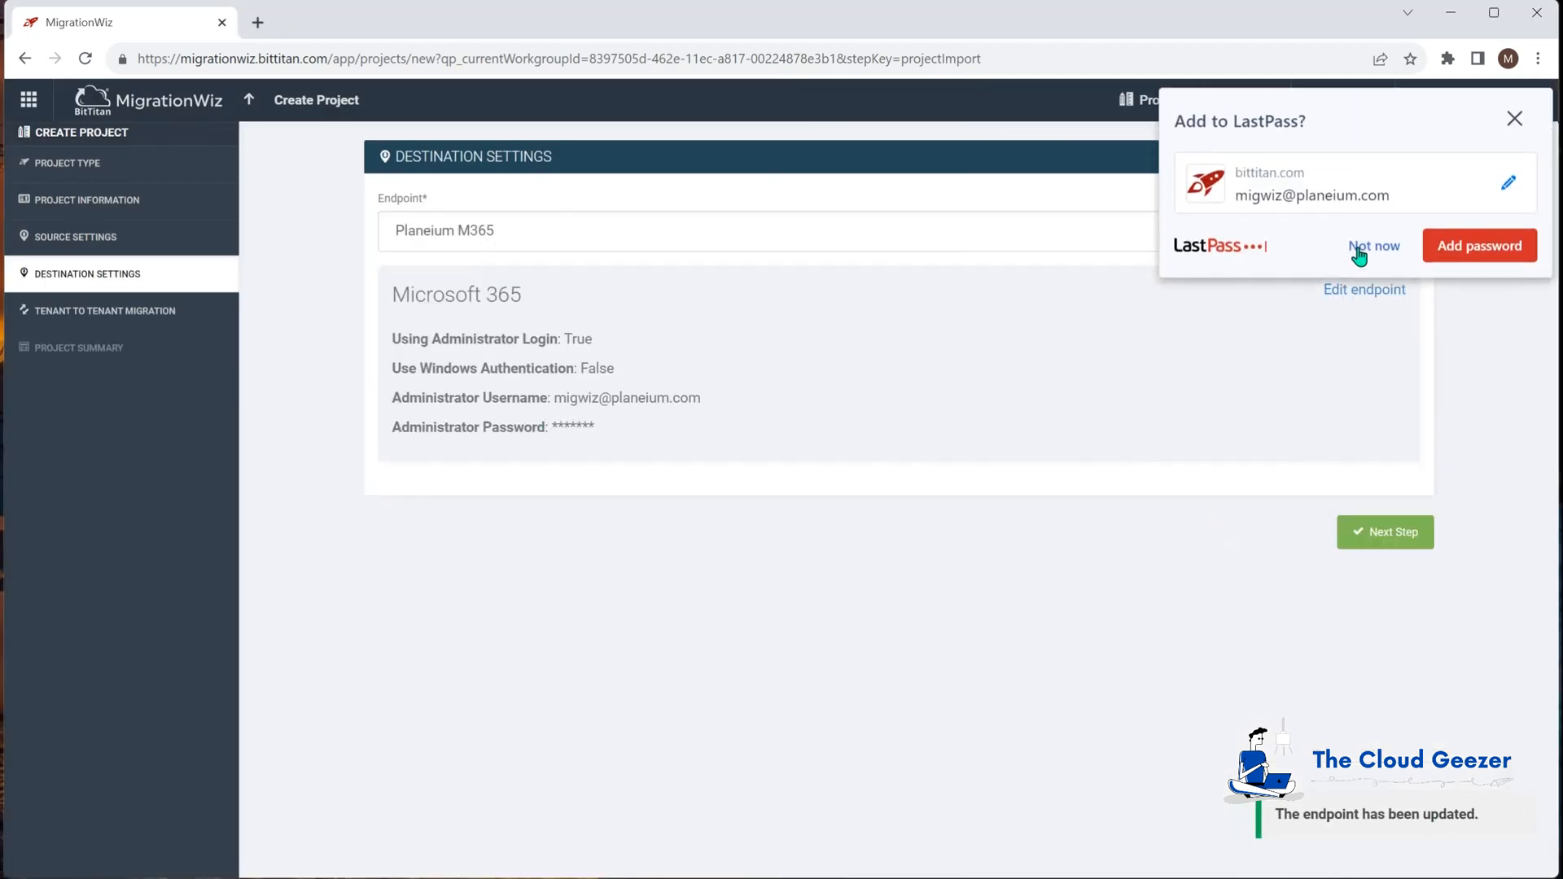
pyautogui.click(1363, 248)
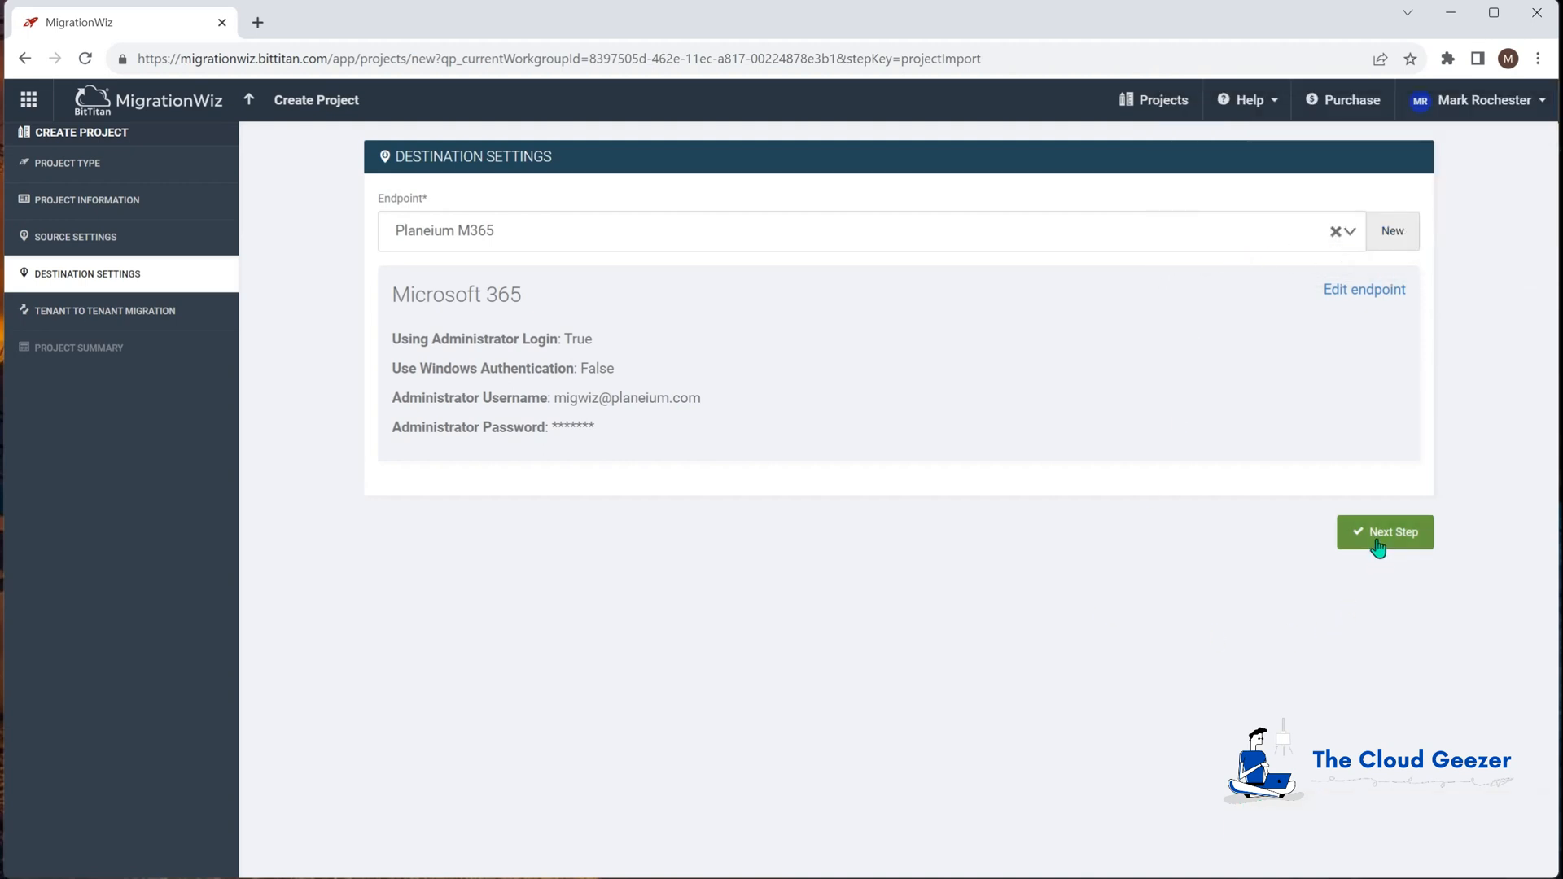
# Step: Cancel Tenant to Tenant Coexistence and save CozyMouse Demo, going to its summary
pyautogui.click(1379, 539)
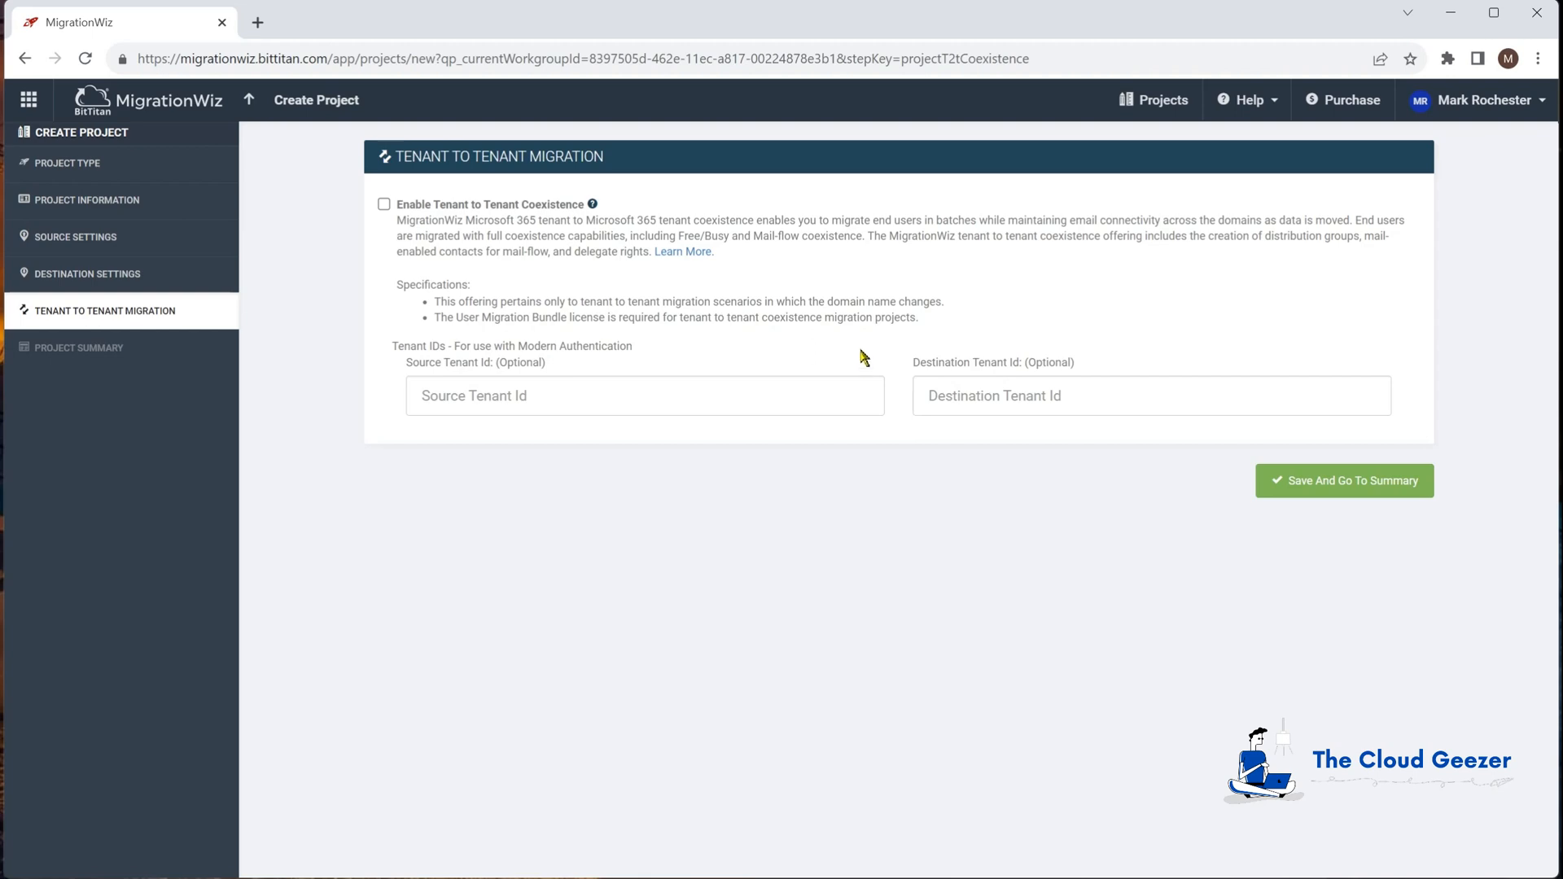
pyautogui.click(384, 206)
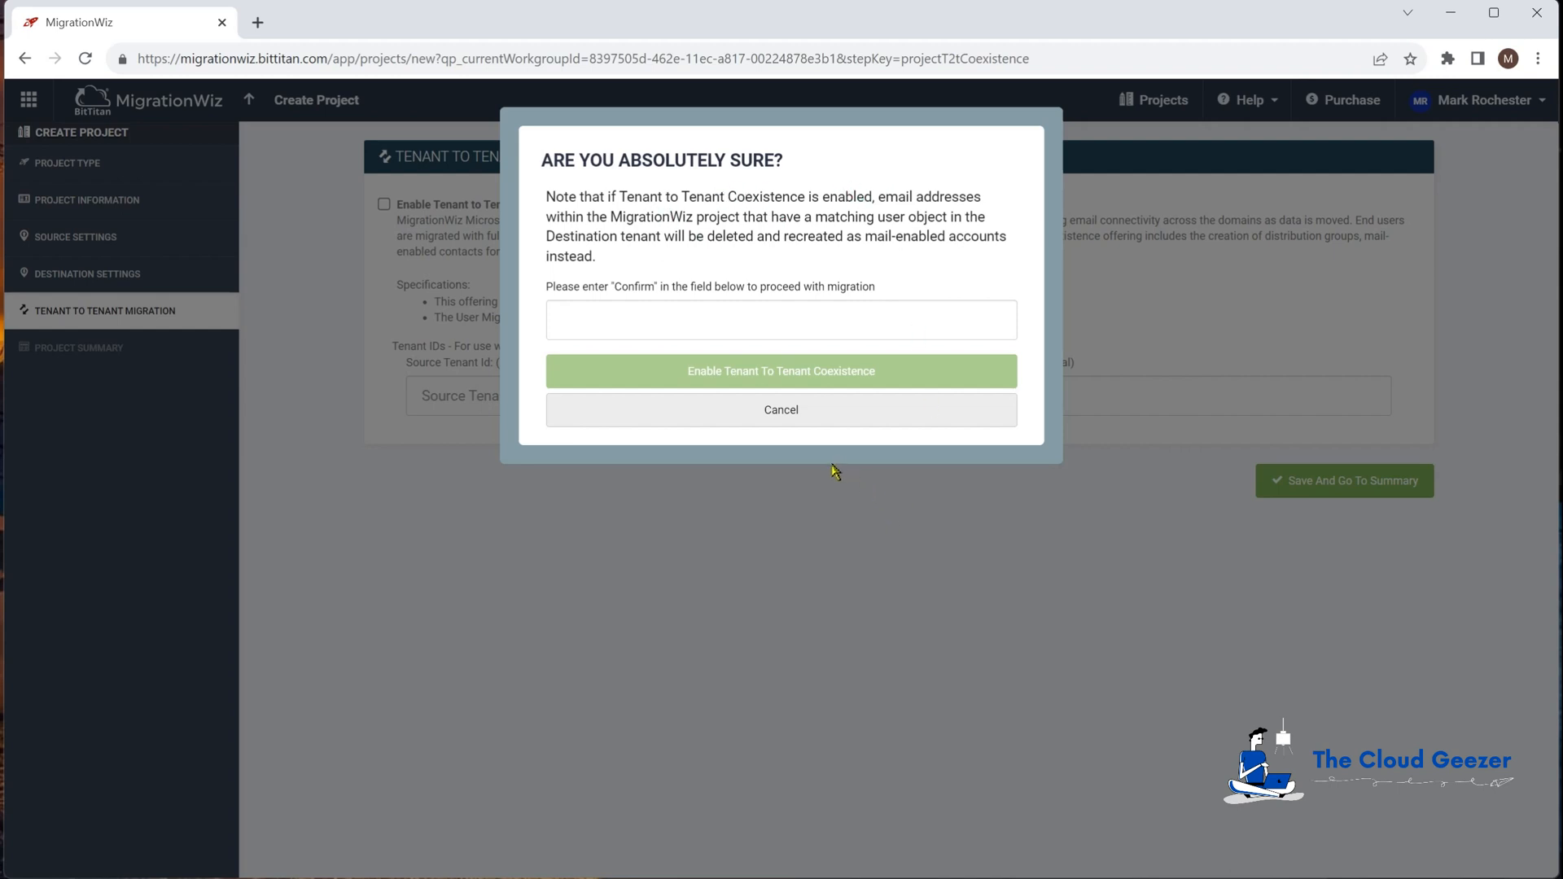
pyautogui.click(802, 421)
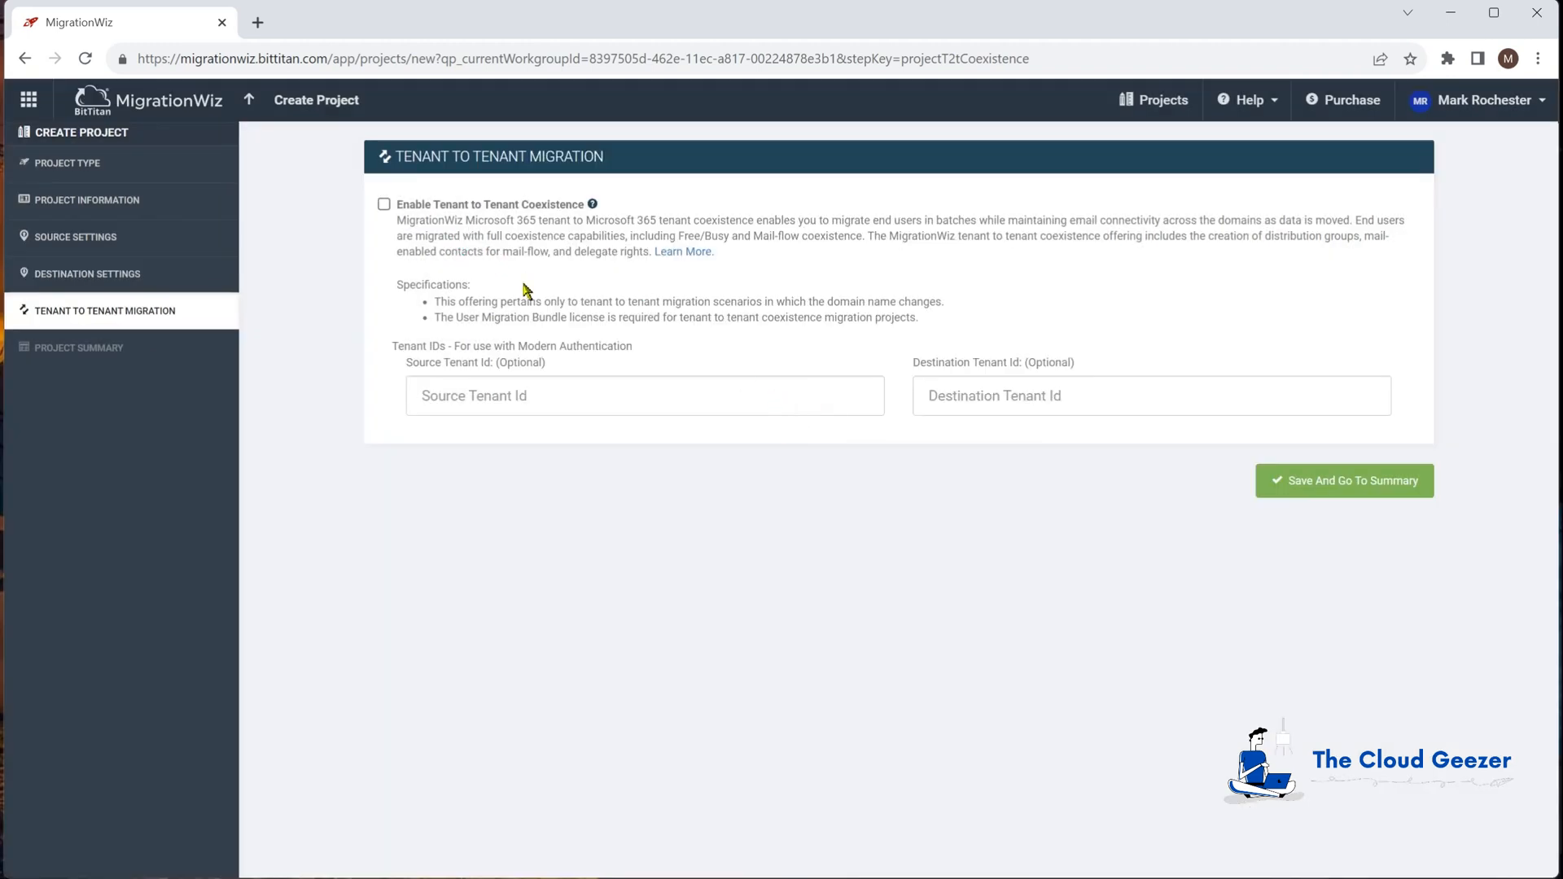
pyautogui.click(1326, 487)
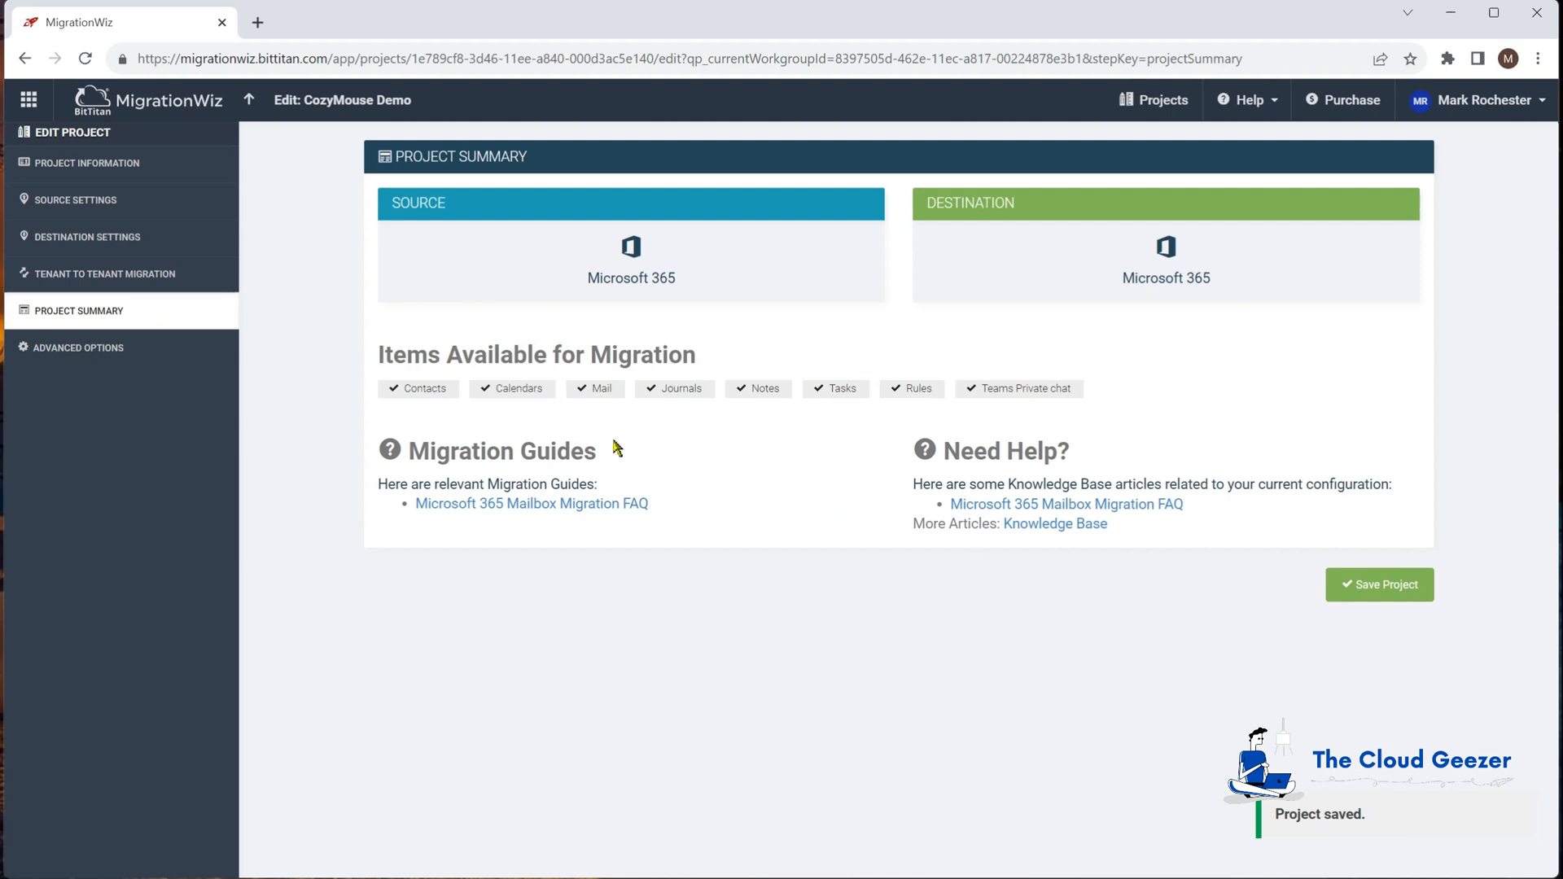
# Step: Open the project's Advanced Options and add three empty Support Options rows
pyautogui.click(92, 350)
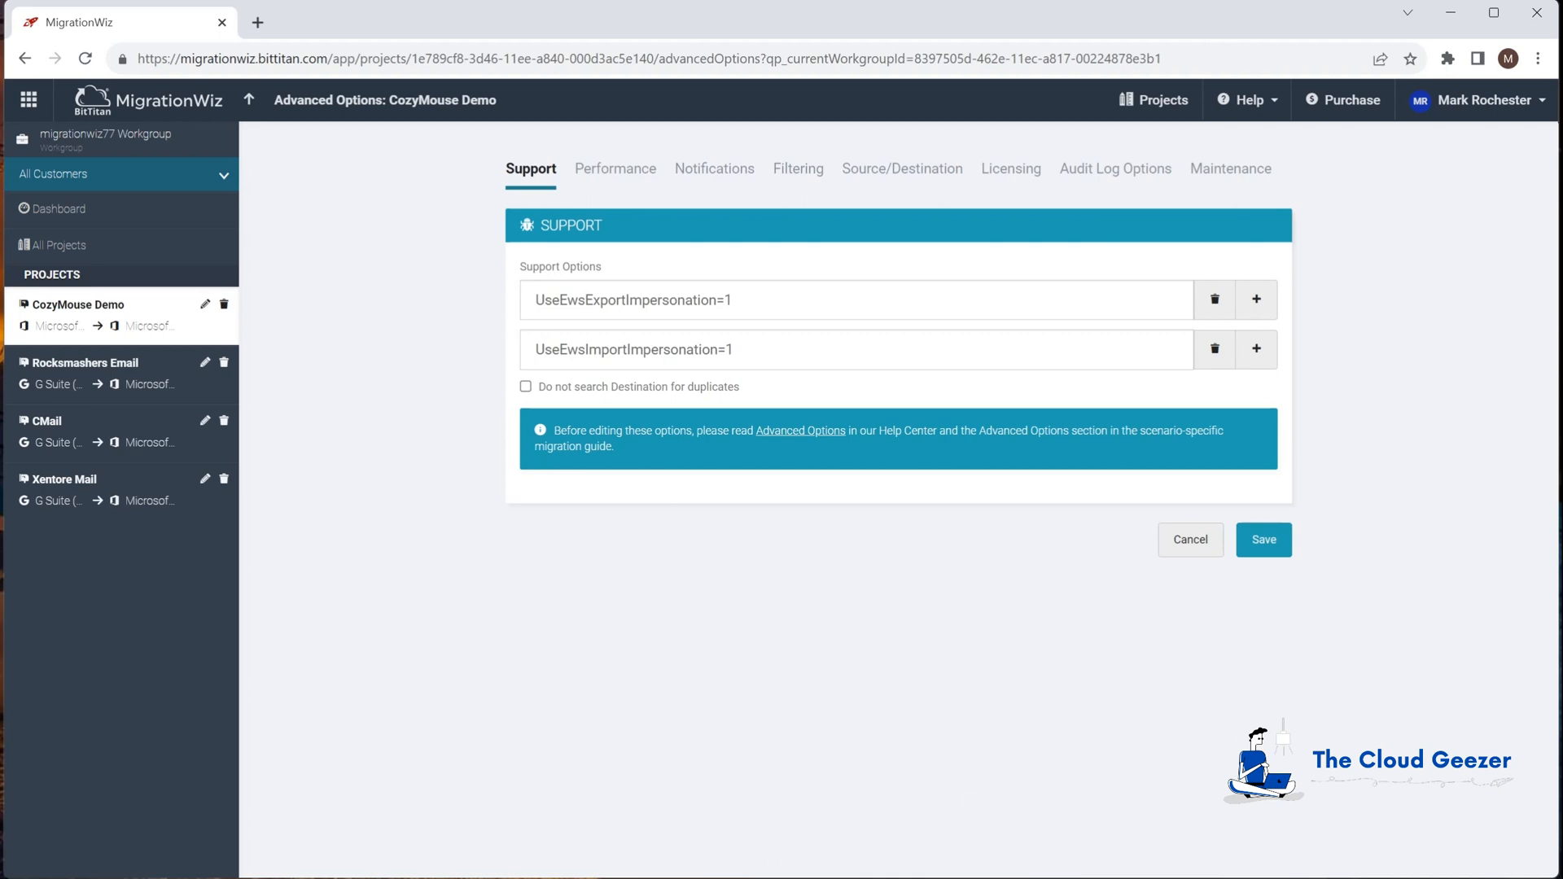
pyautogui.click(1257, 350)
pyautogui.click(1256, 399)
pyautogui.click(1256, 398)
pyautogui.click(1256, 399)
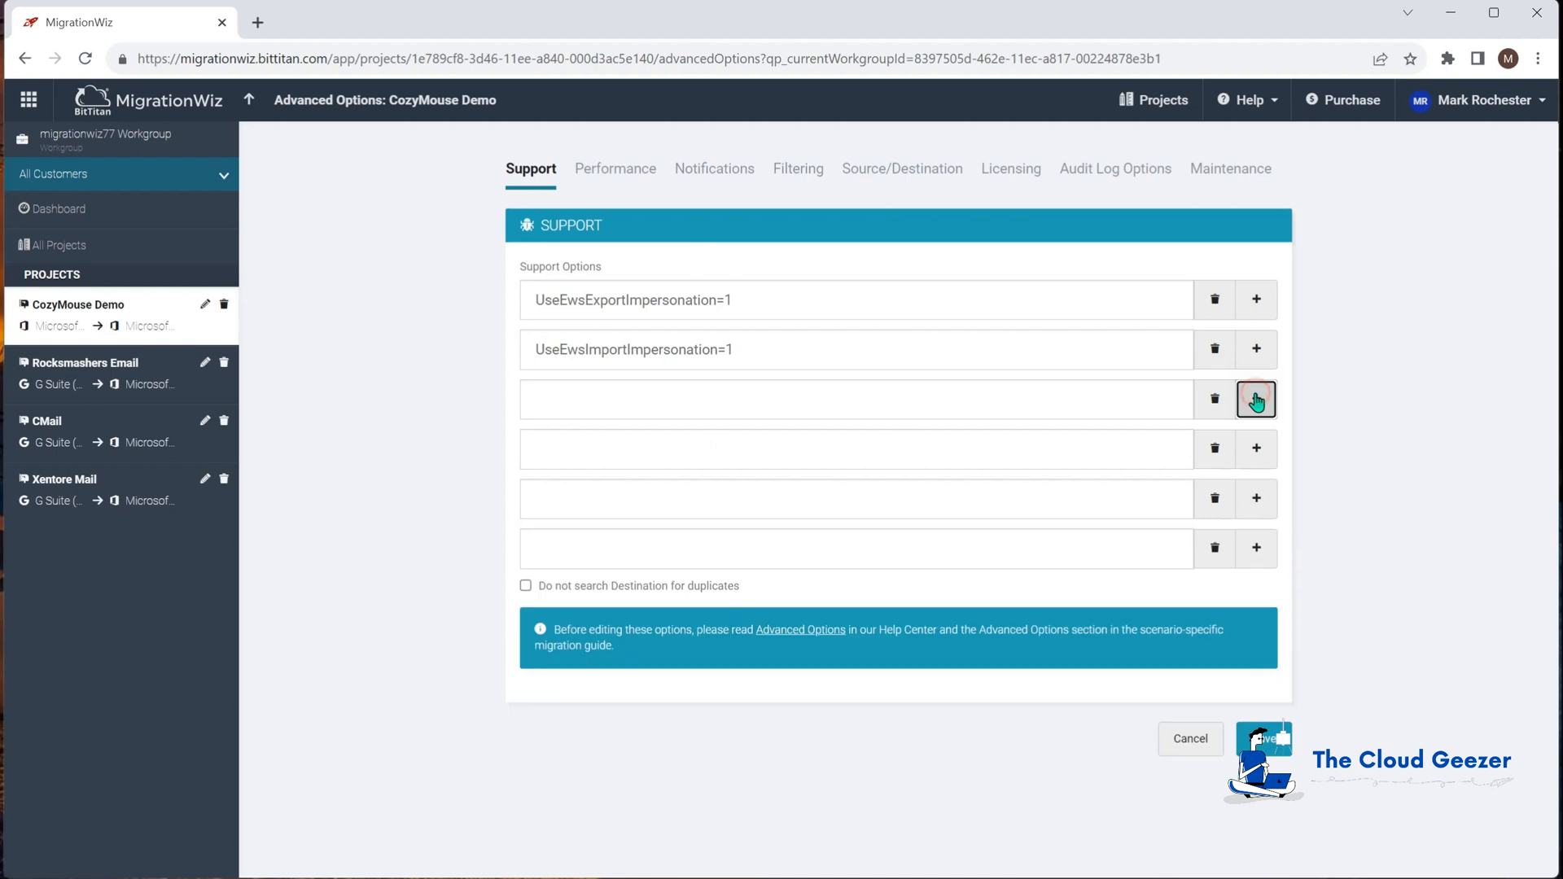
# Step: Paste the ModernAuthClientIdExport, TenantIdExport, ClientIdImport and TenantIdImport lines from Notepad into the rows
pyautogui.moveTo(709, 876); pyautogui.dragTo(856, 596)
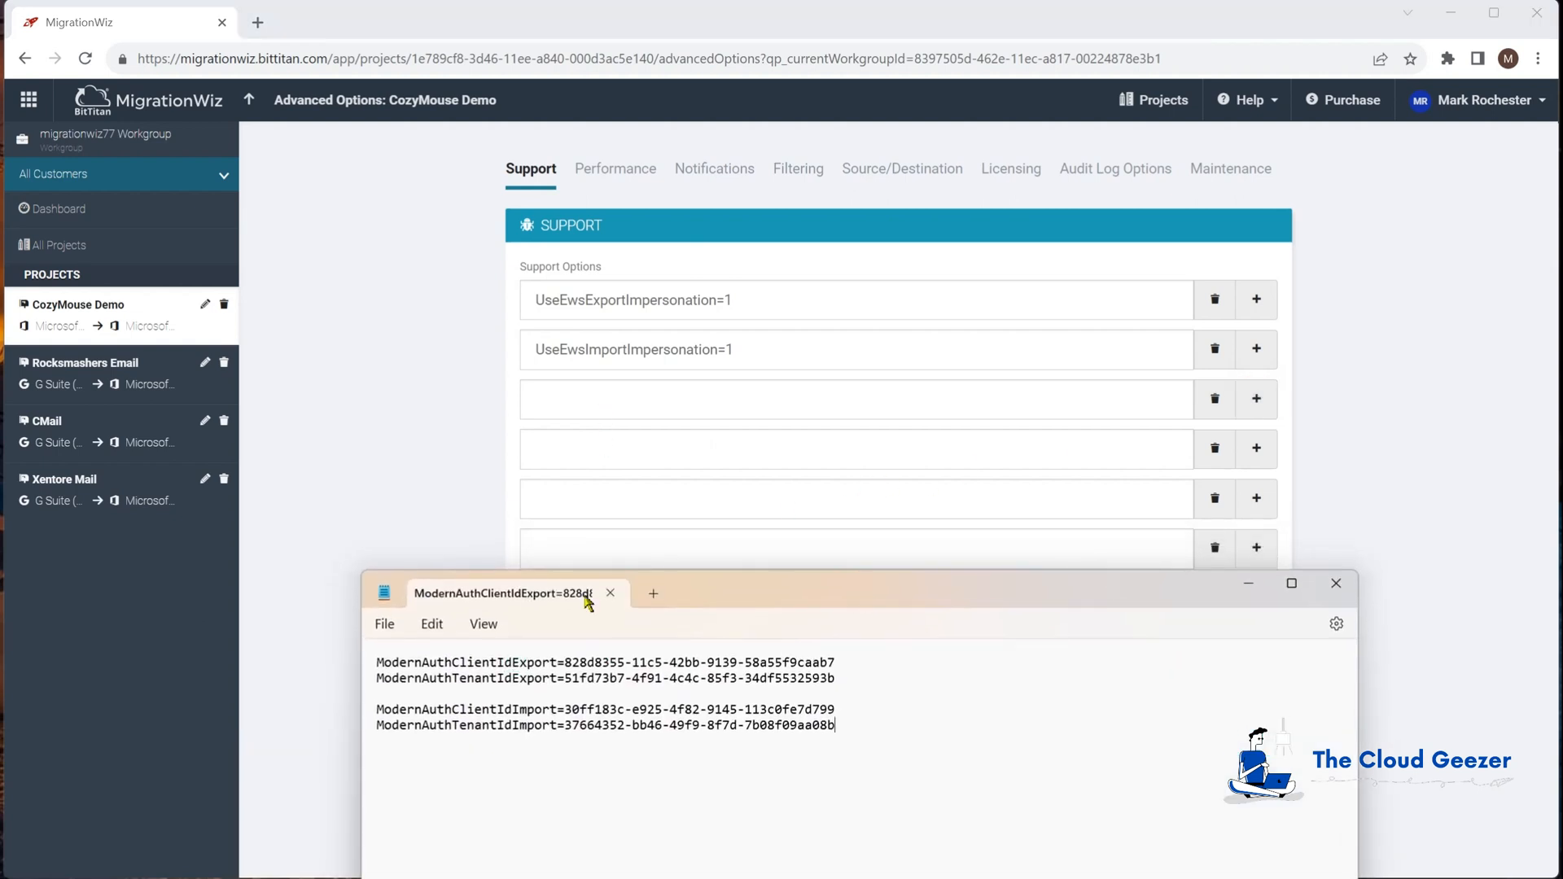
pyautogui.moveTo(835, 661); pyautogui.dragTo(371, 662)
pyautogui.hotkey('ctrl', 'c')
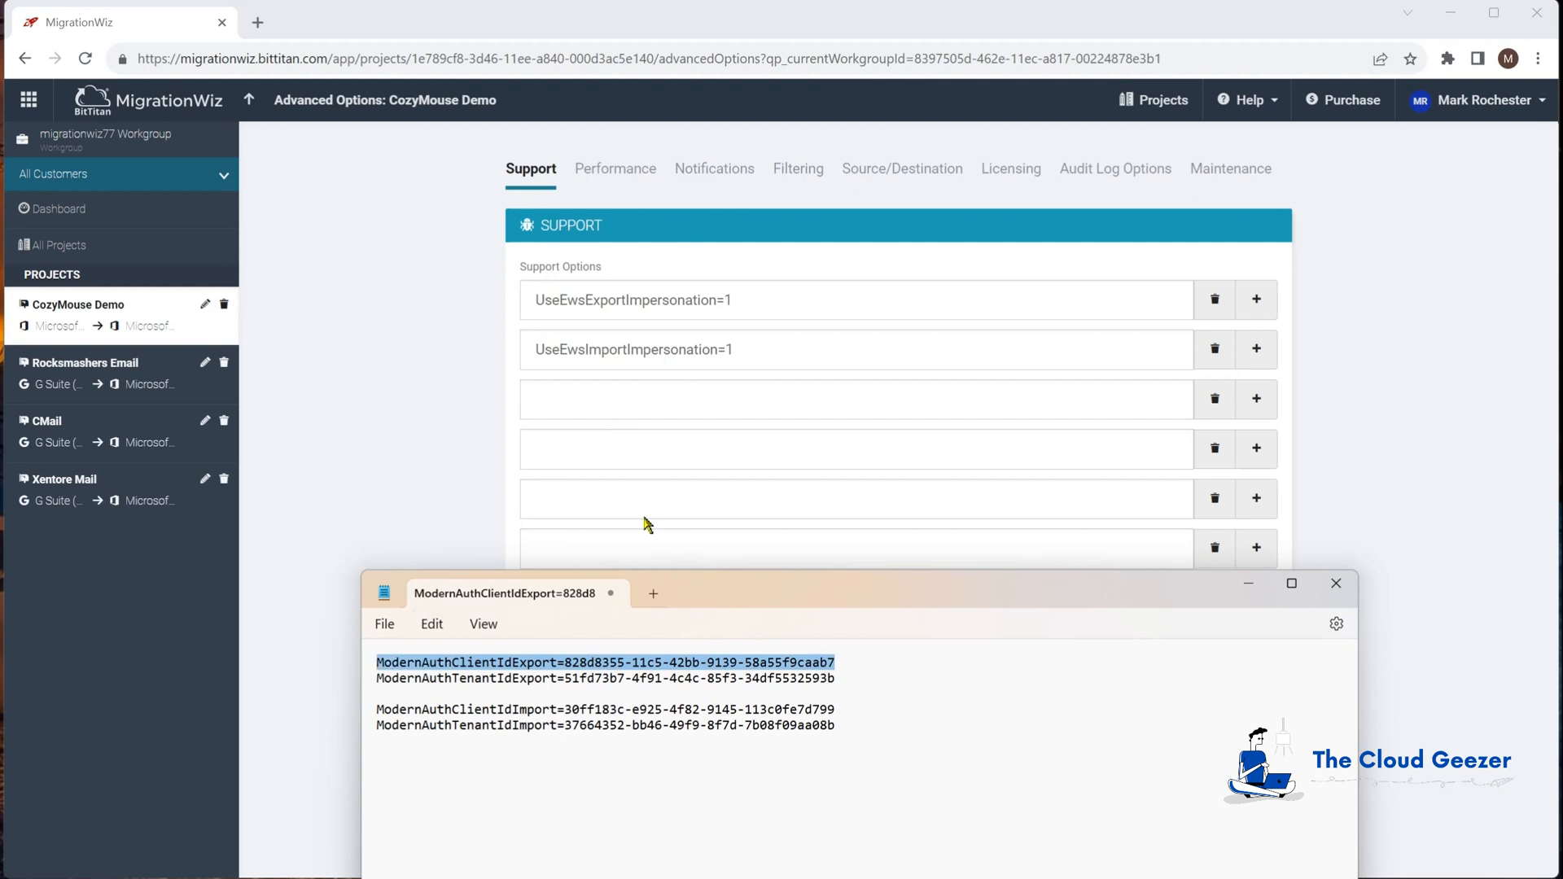
pyautogui.click(660, 399)
pyautogui.hotkey('ctrl', 'v')
pyautogui.click(753, 451)
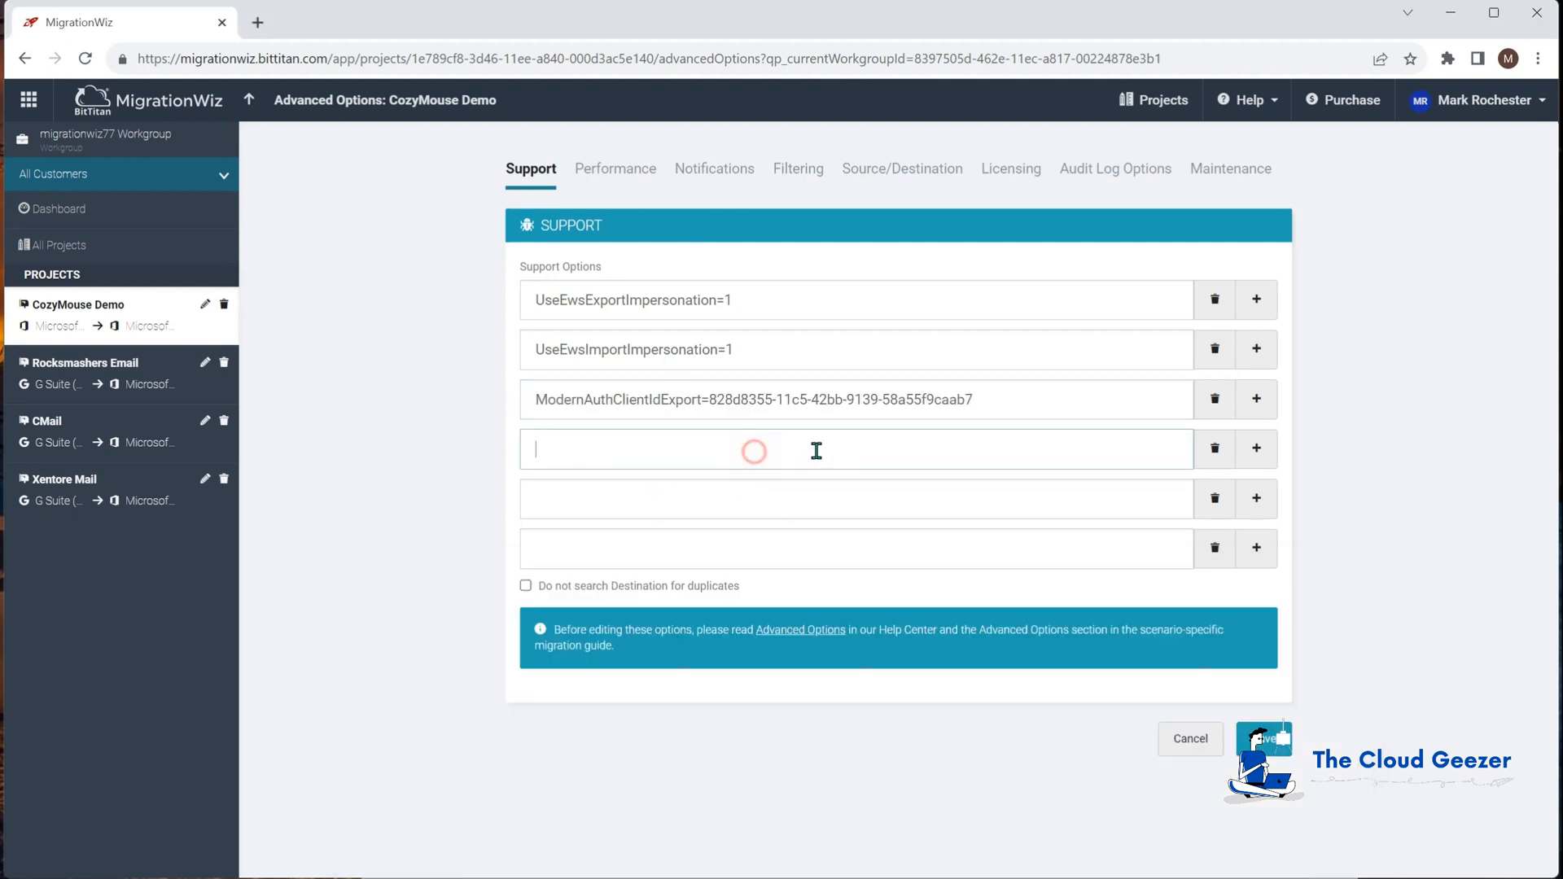
pyautogui.write('ModernAuthTenantIdExport=51fd73b7-4f91-4c4c-85f3-34df5532593b ModernAuthClientIdImport=30ff183c-e925-4f82-9145-113c0fe7d799 ModernAuthTenantIdImport=37664352-bb46-49f9-8f7d-7b08f09aa08b')
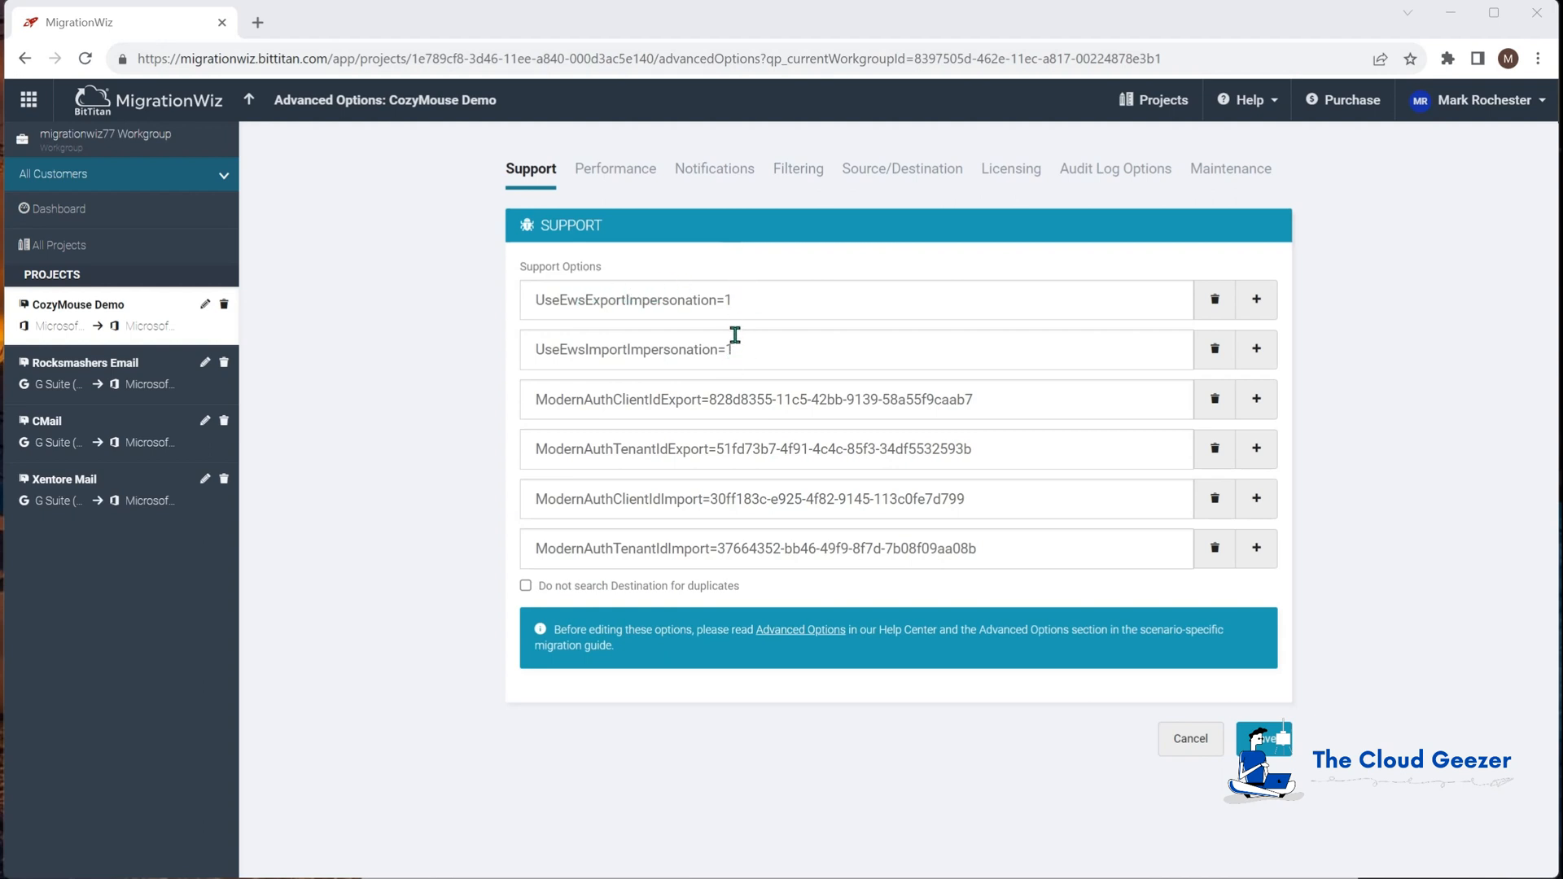
# Step: Review the Source/Destination impersonation options, then save the advanced options from the Support tab
pyautogui.click(869, 171)
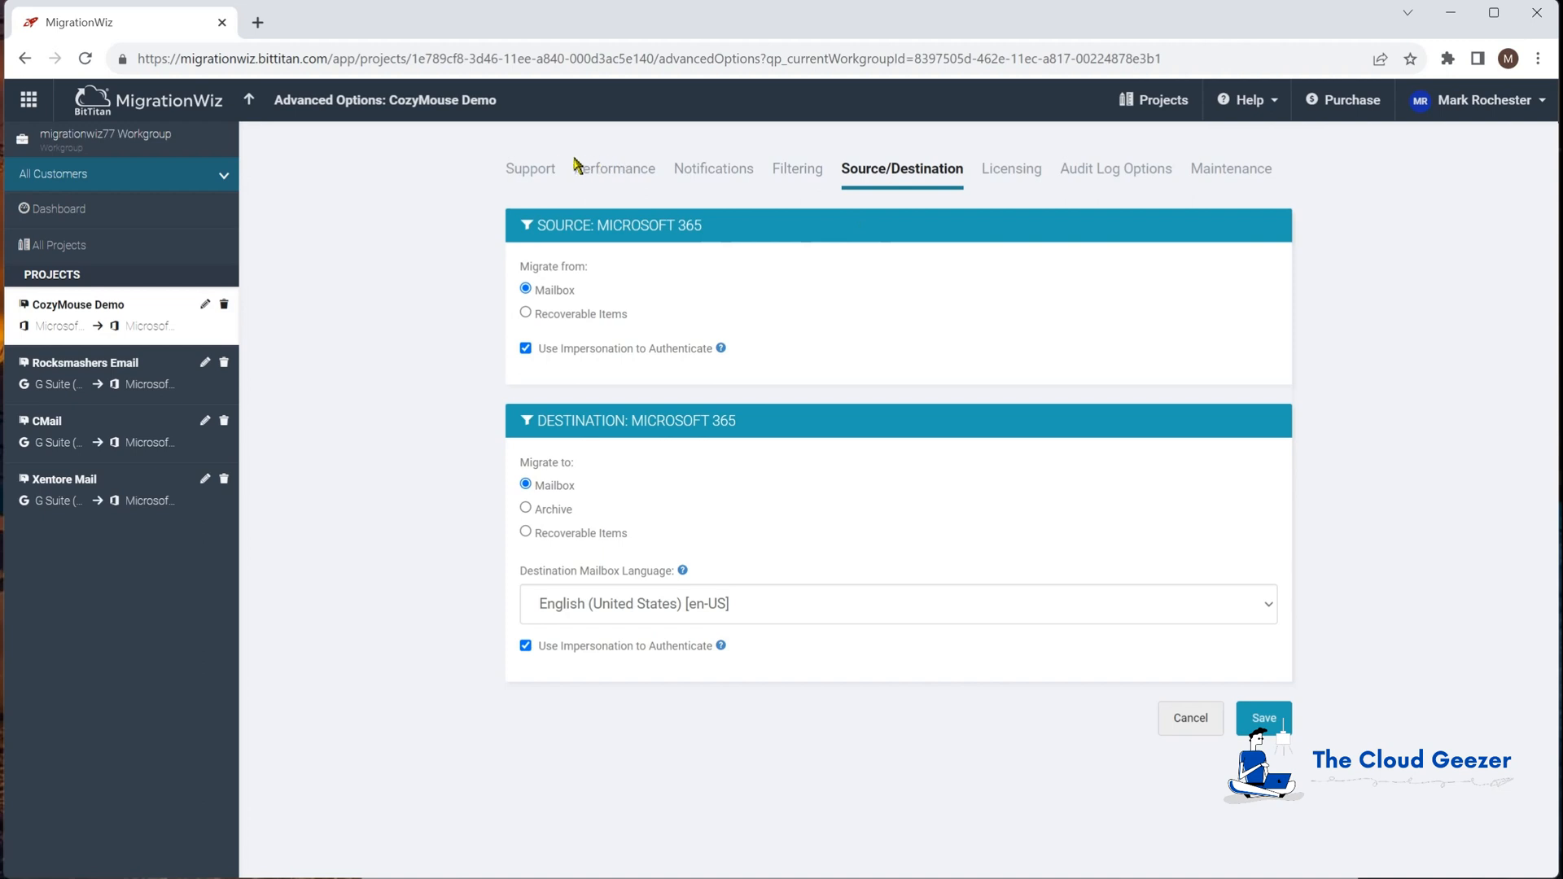
pyautogui.click(529, 171)
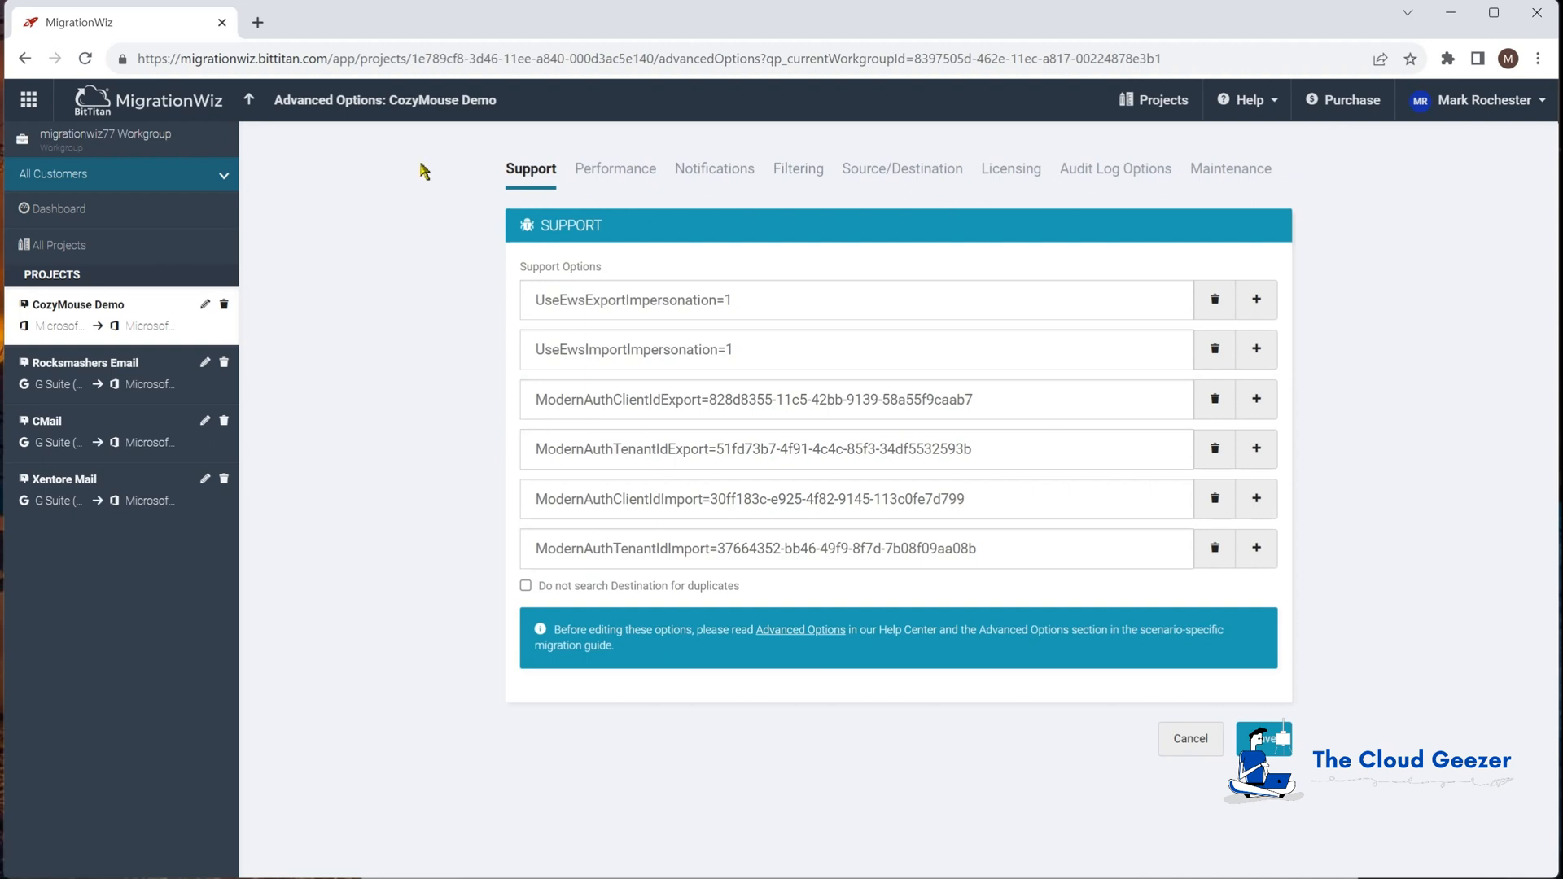
pyautogui.click(1245, 738)
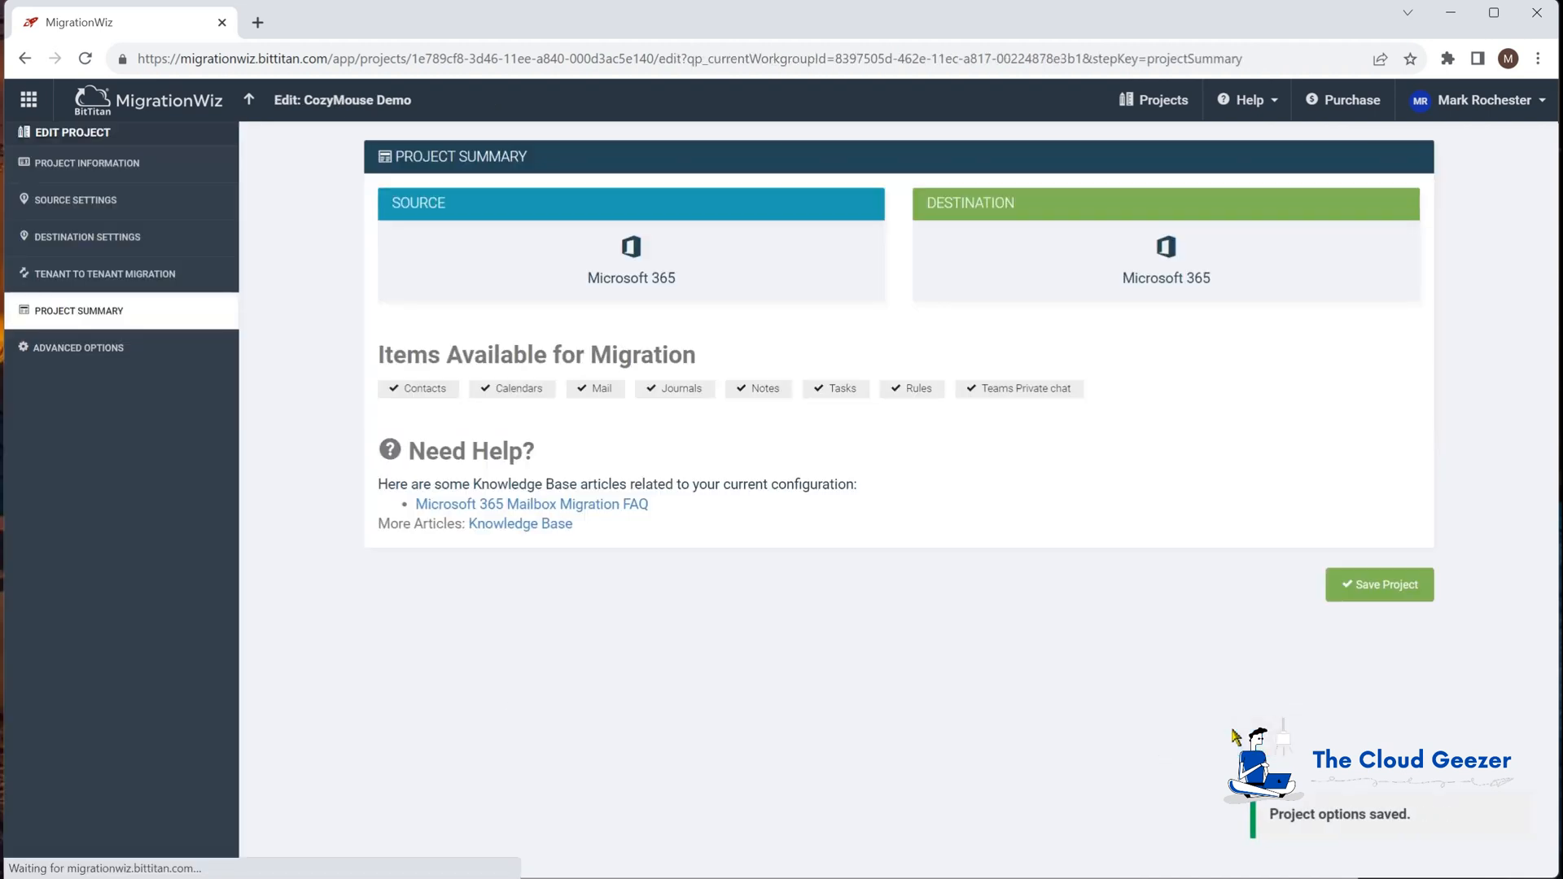
# Step: Quick Add one mailbox item pairing the user's source and destination e-mail addresses
pyautogui.click(1379, 586)
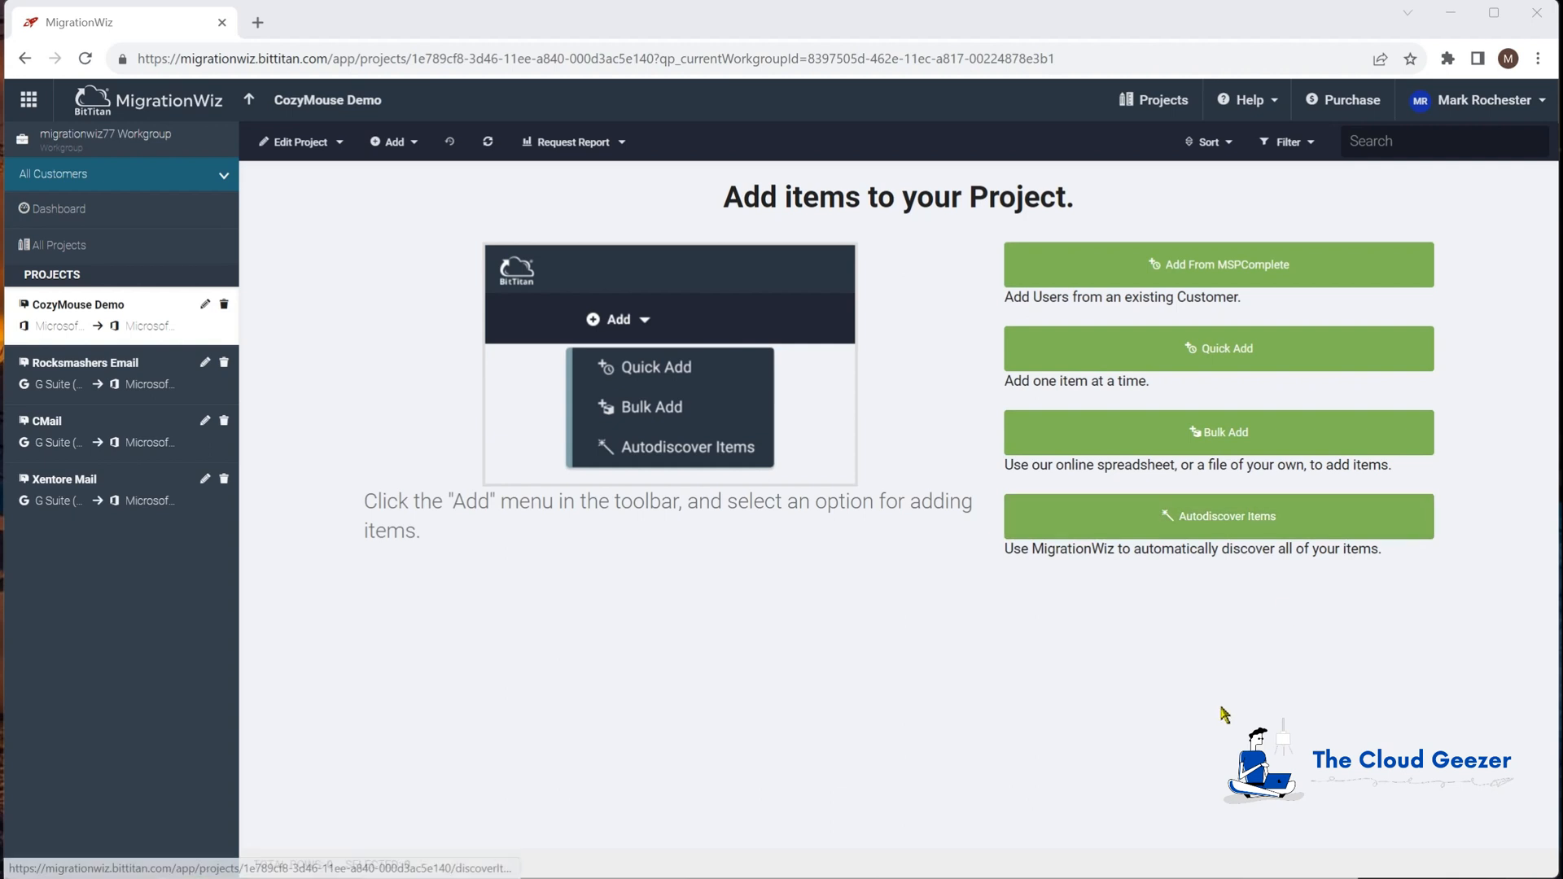
pyautogui.click(1067, 366)
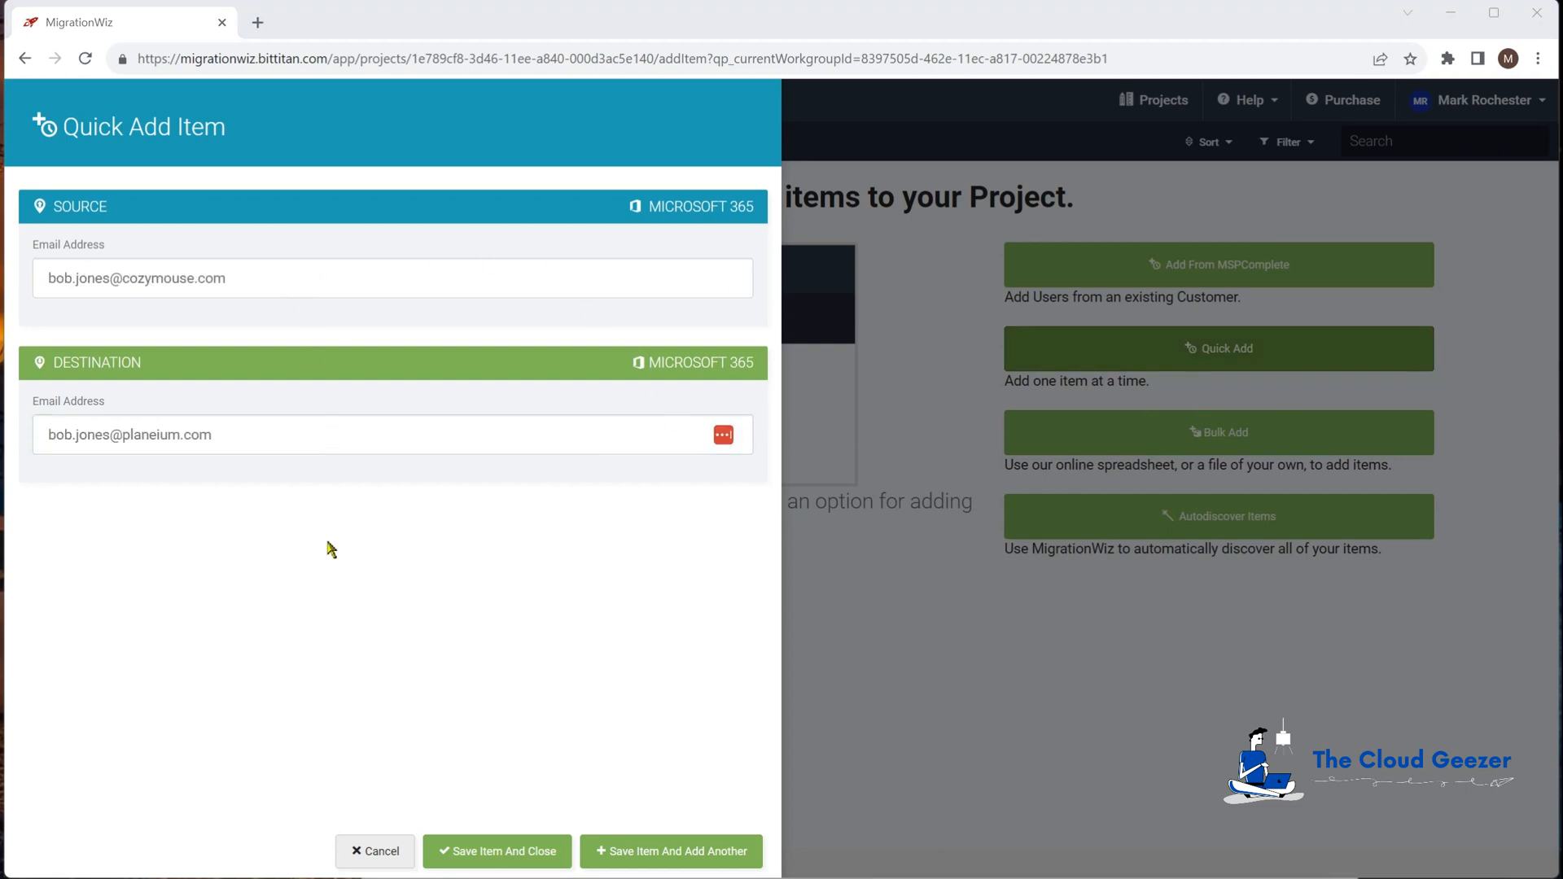
pyautogui.click(522, 849)
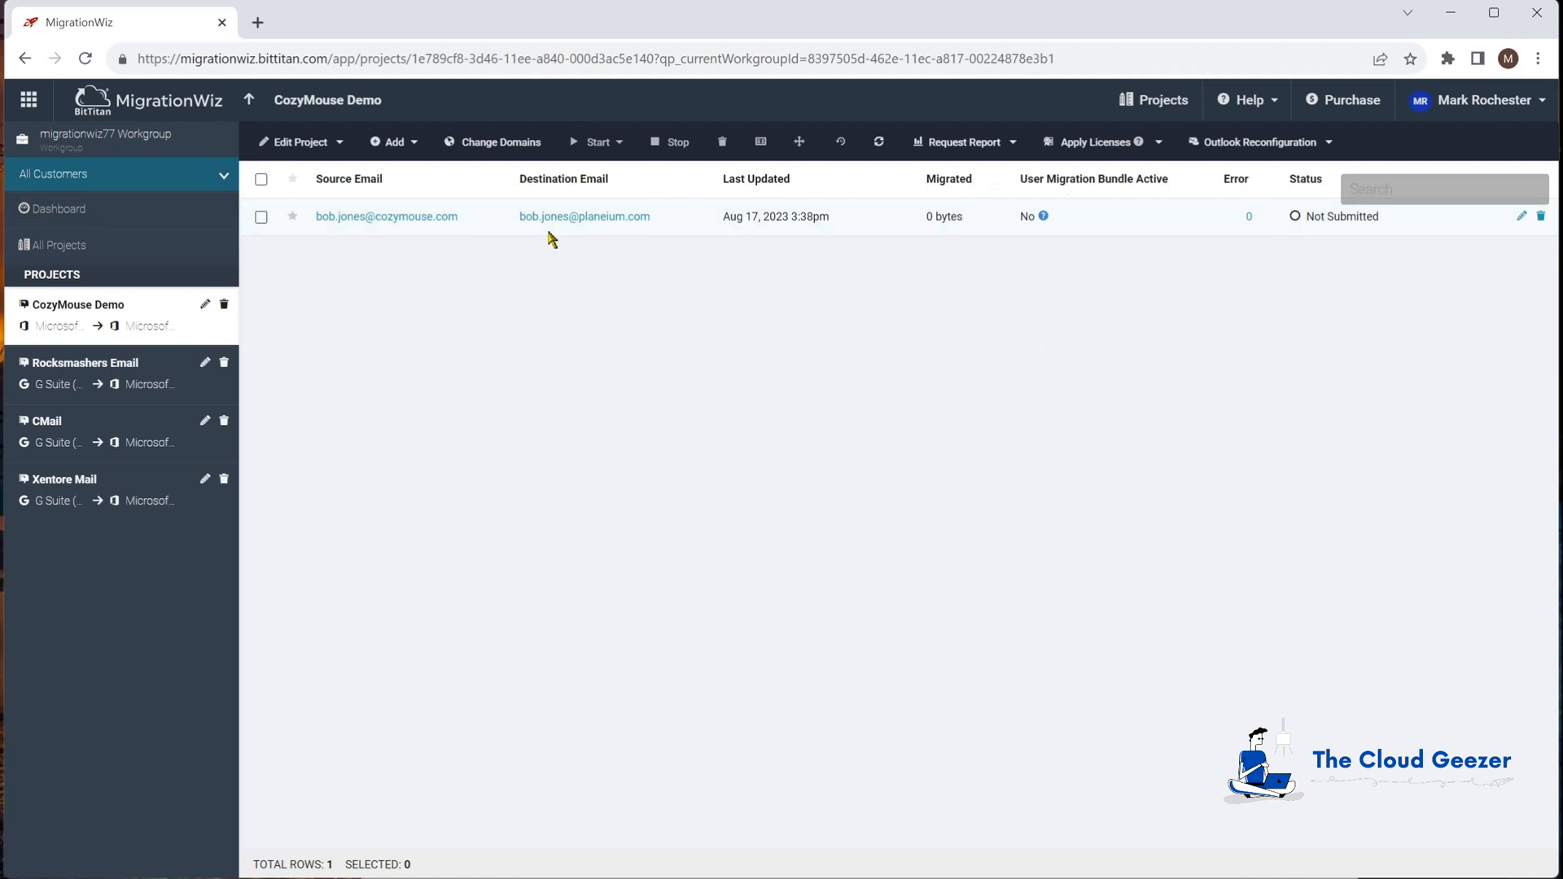
# Step: Apply a User Migration Bundle license to the mailbox item, then refresh and reselect it
pyautogui.click(260, 216)
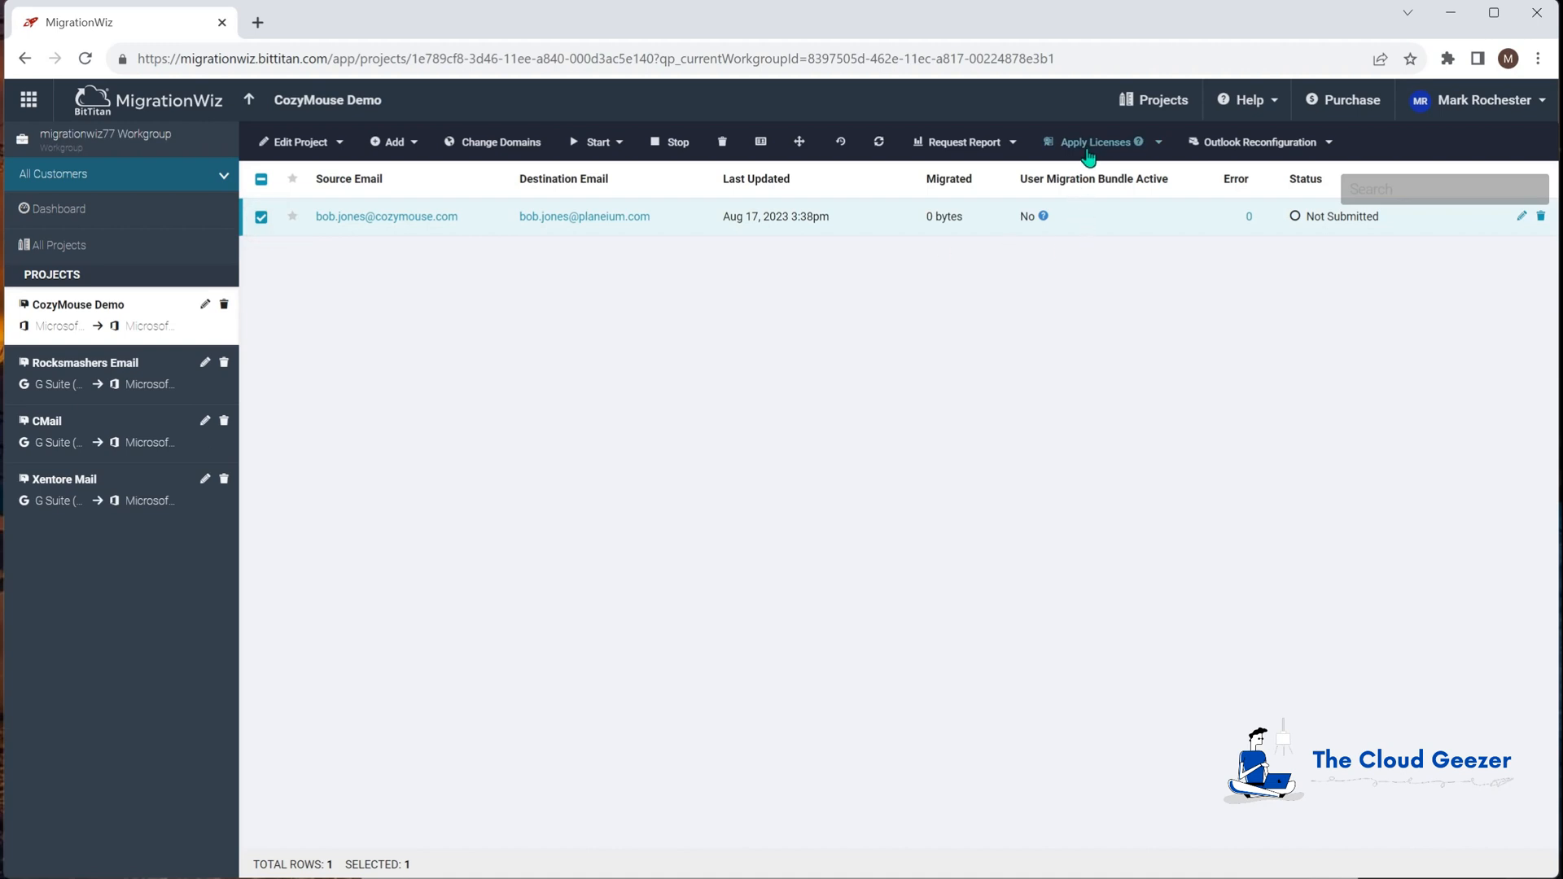
pyautogui.click(1089, 151)
pyautogui.click(1091, 179)
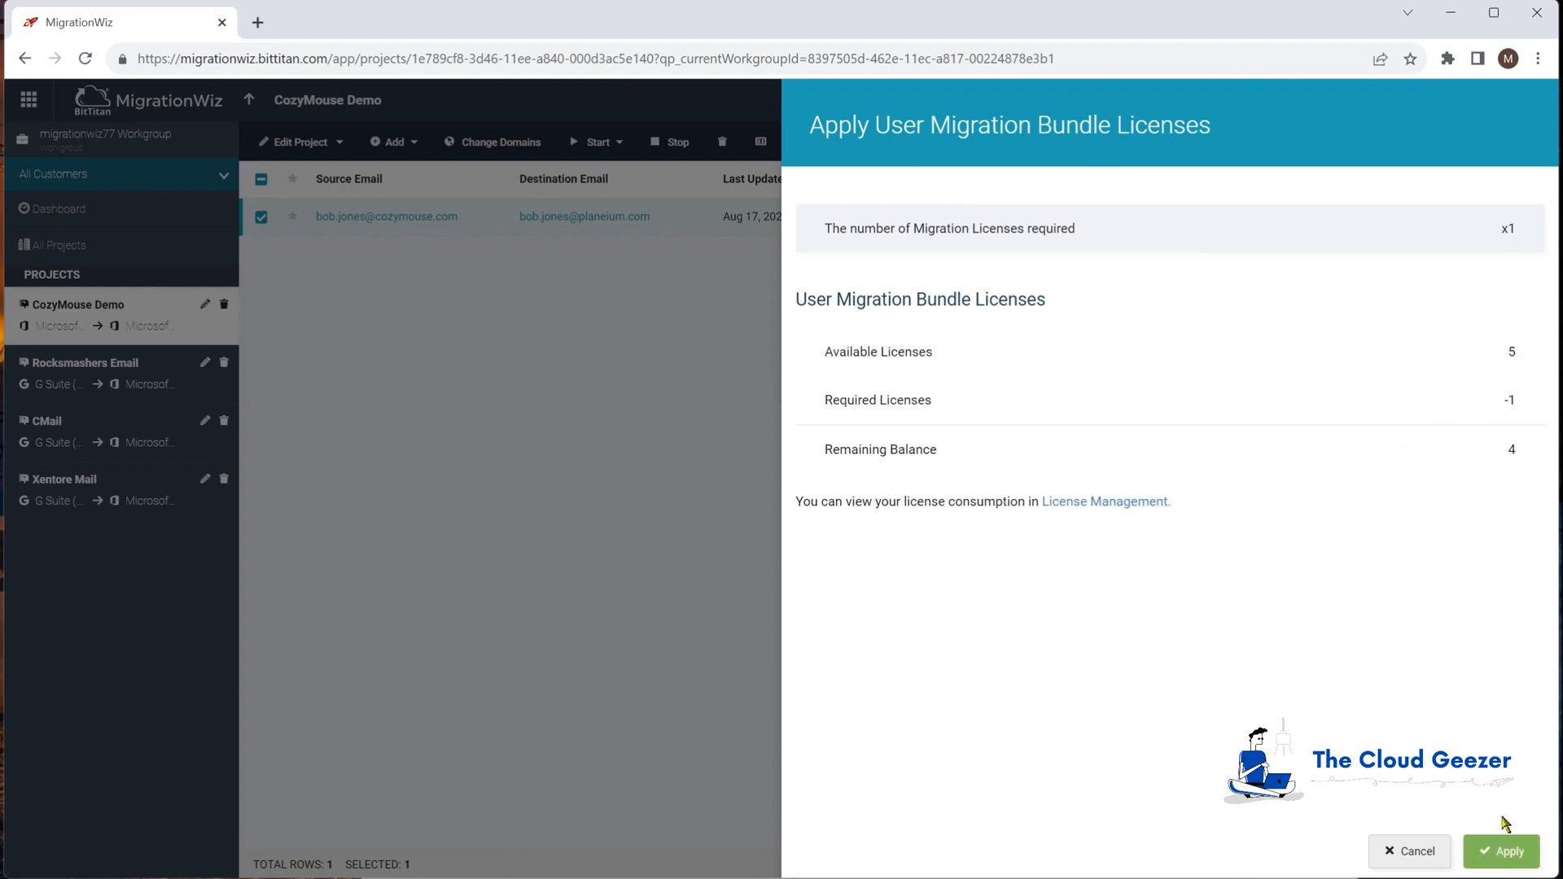
pyautogui.click(1502, 850)
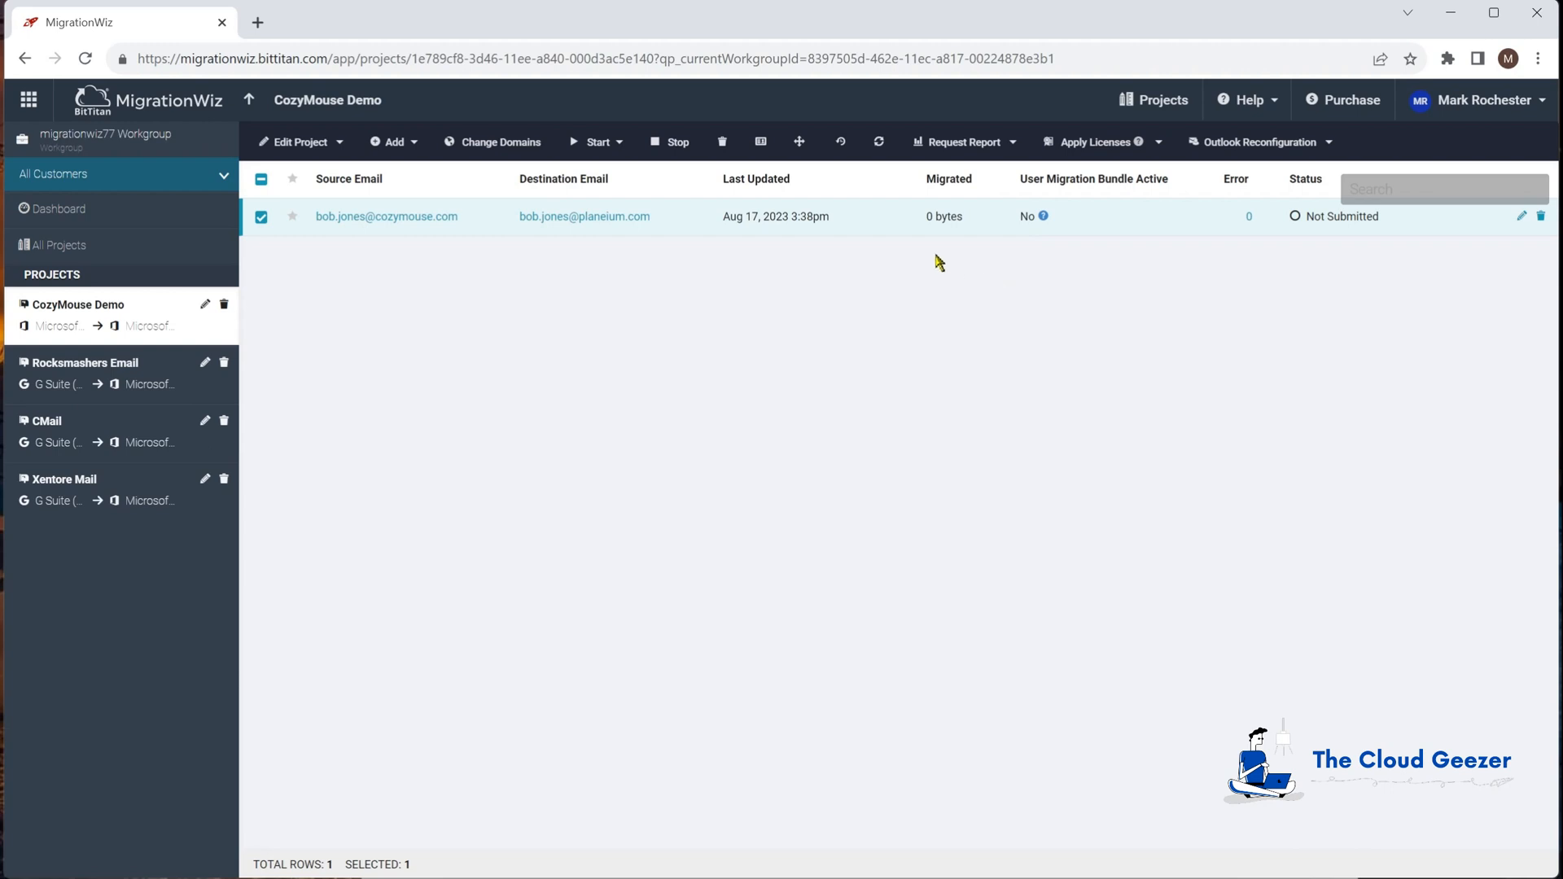
pyautogui.click(880, 143)
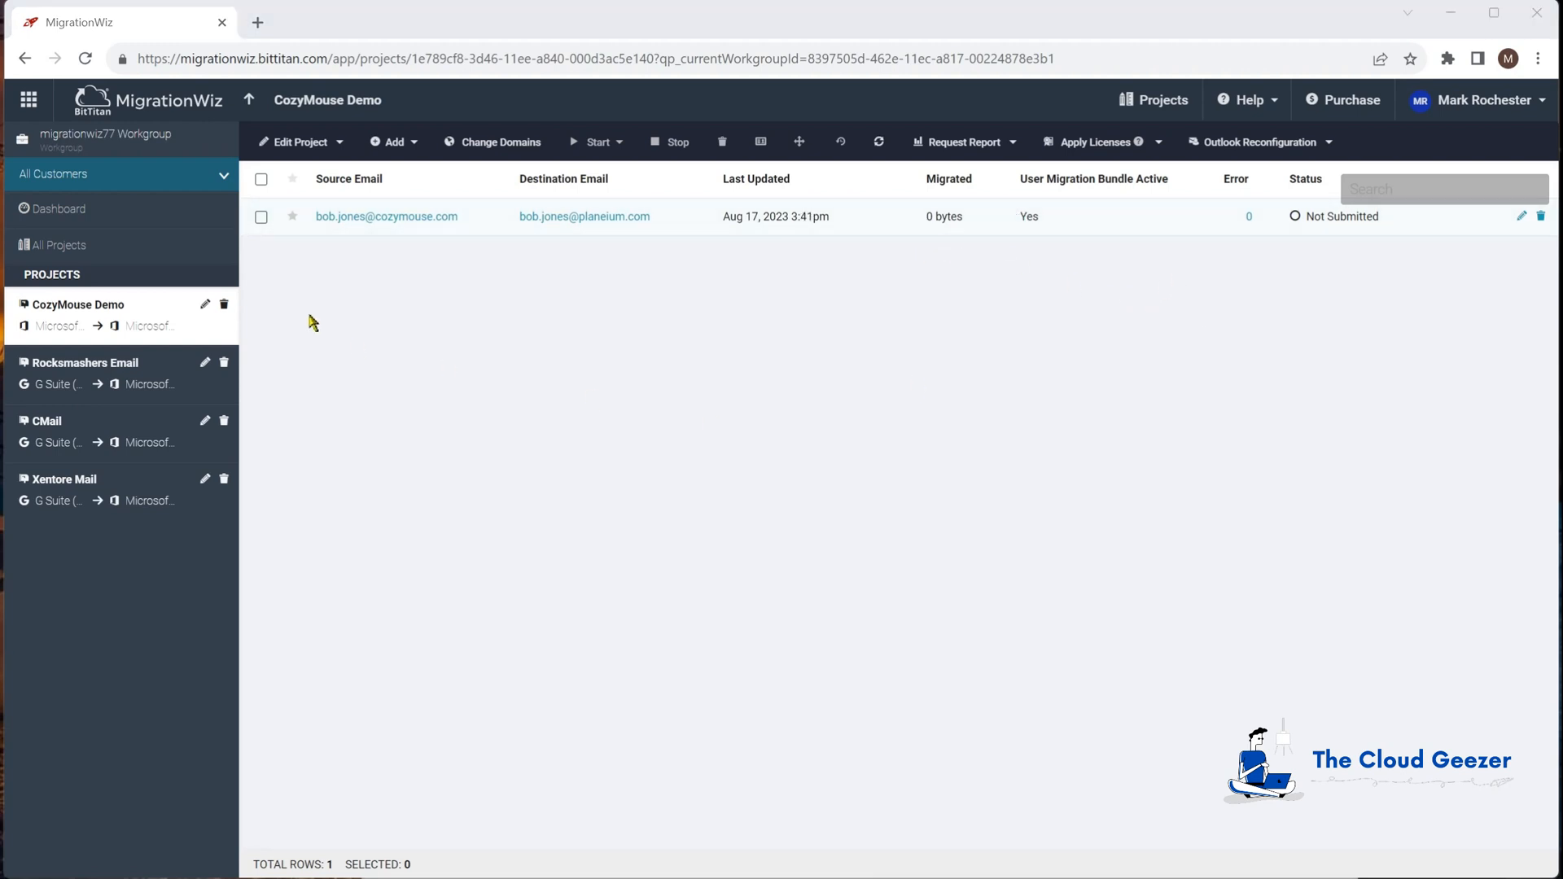
pyautogui.click(261, 218)
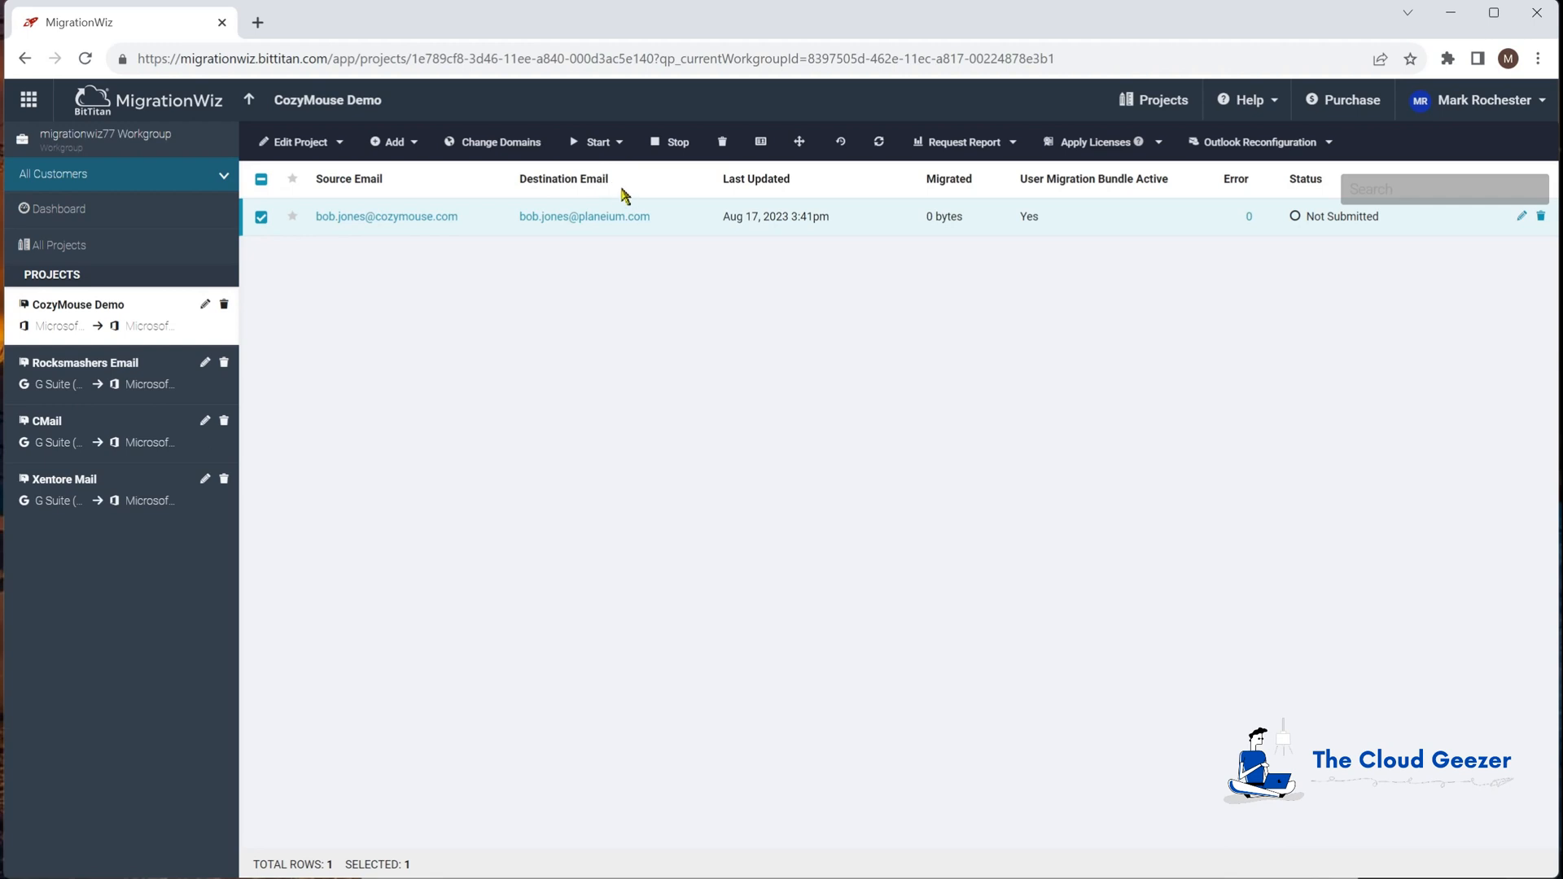
pyautogui.click(606, 142)
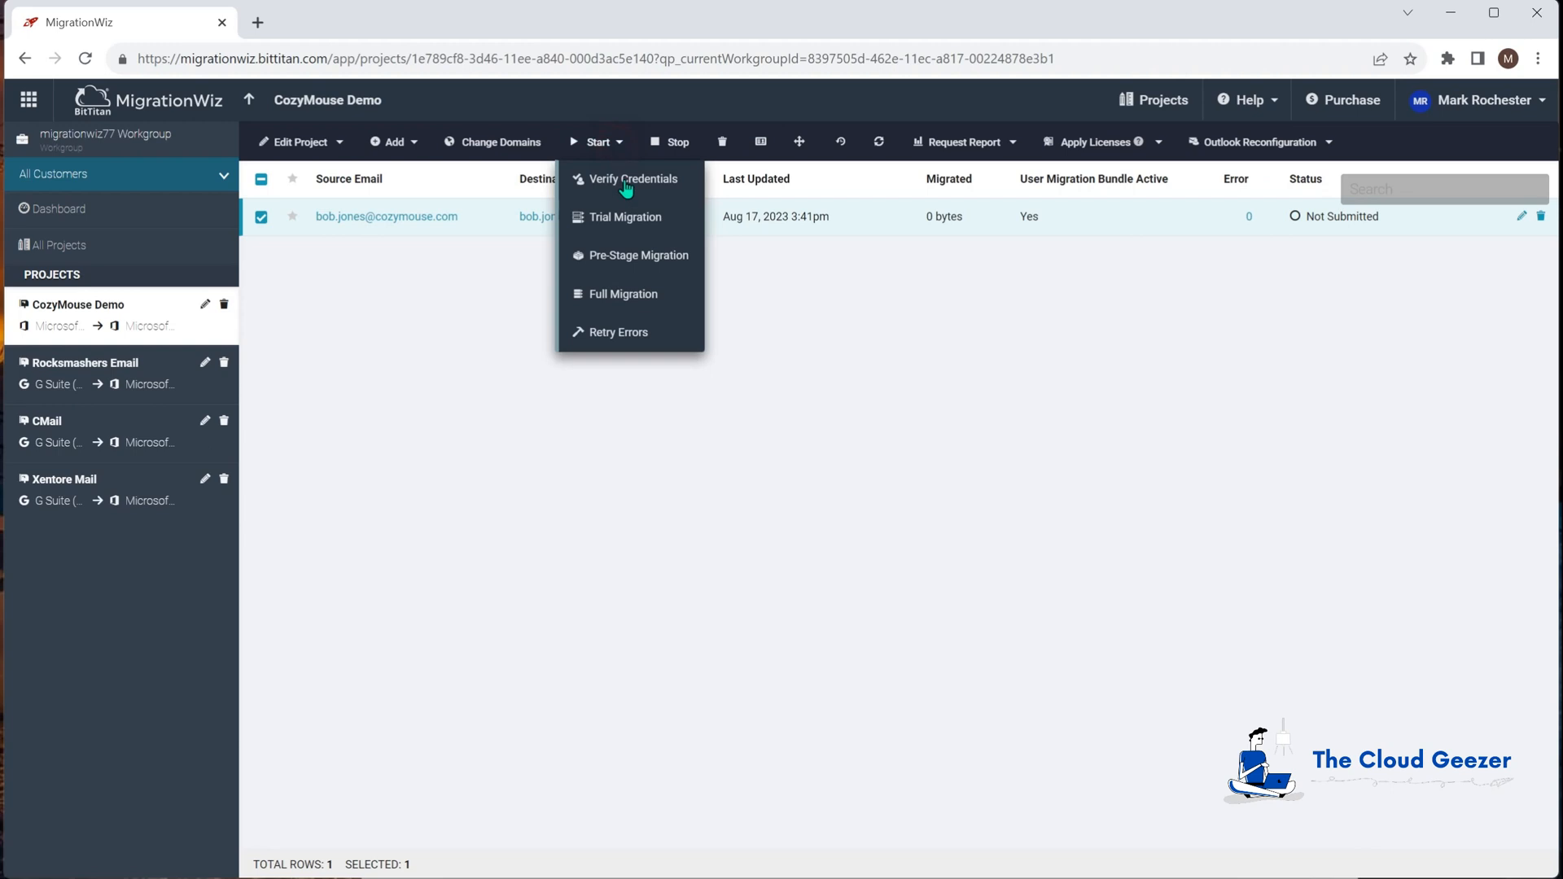
pyautogui.click(636, 257)
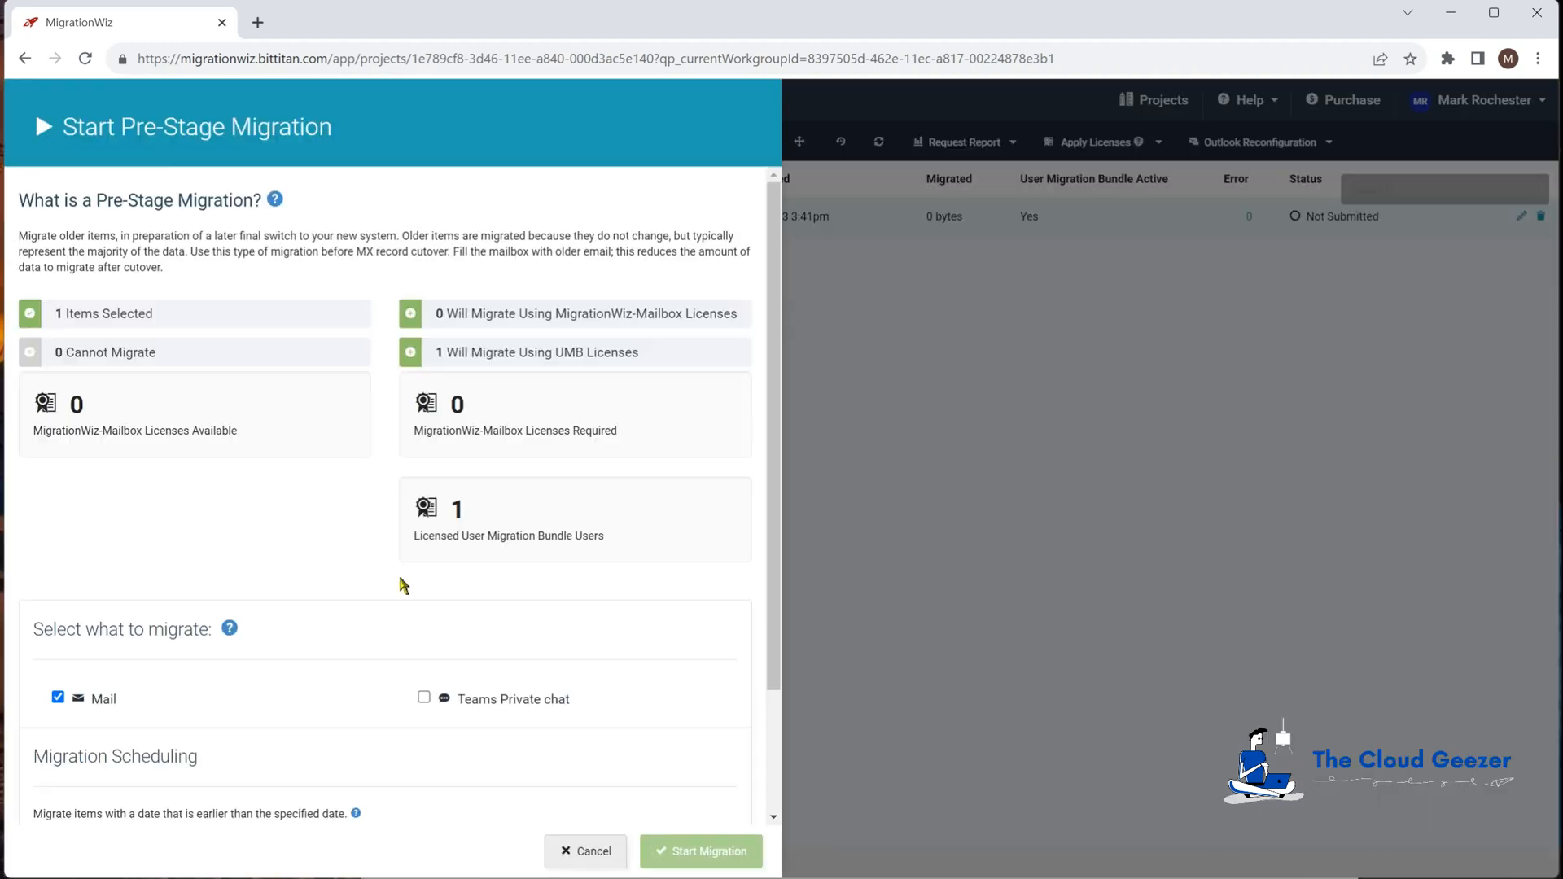
pyautogui.scroll(-2, 366, 737)
pyautogui.click(175, 689)
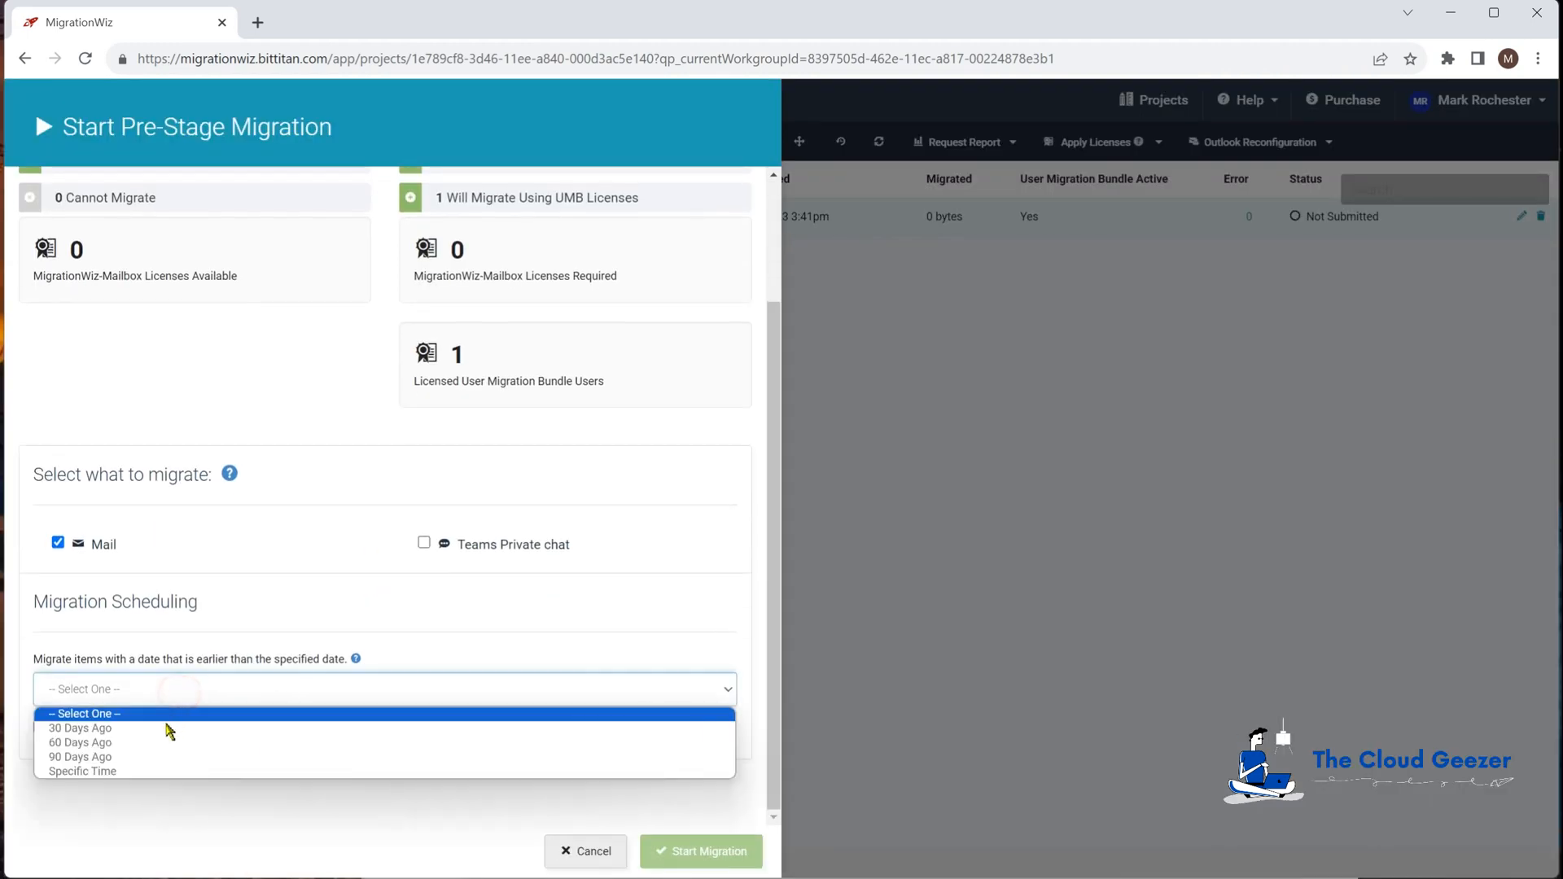
pyautogui.click(163, 728)
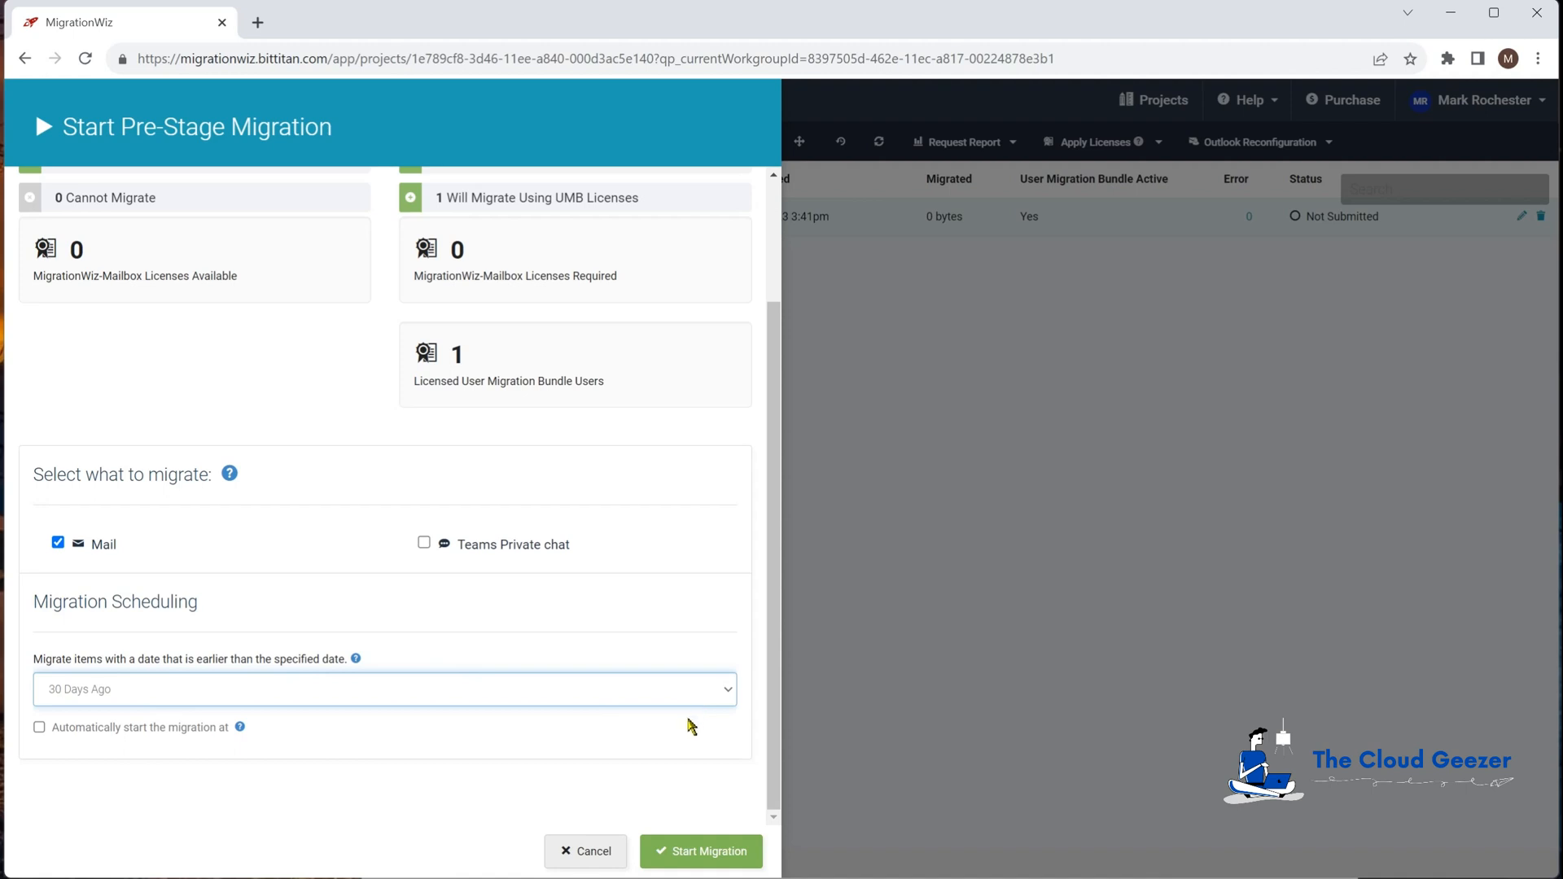
pyautogui.click(593, 850)
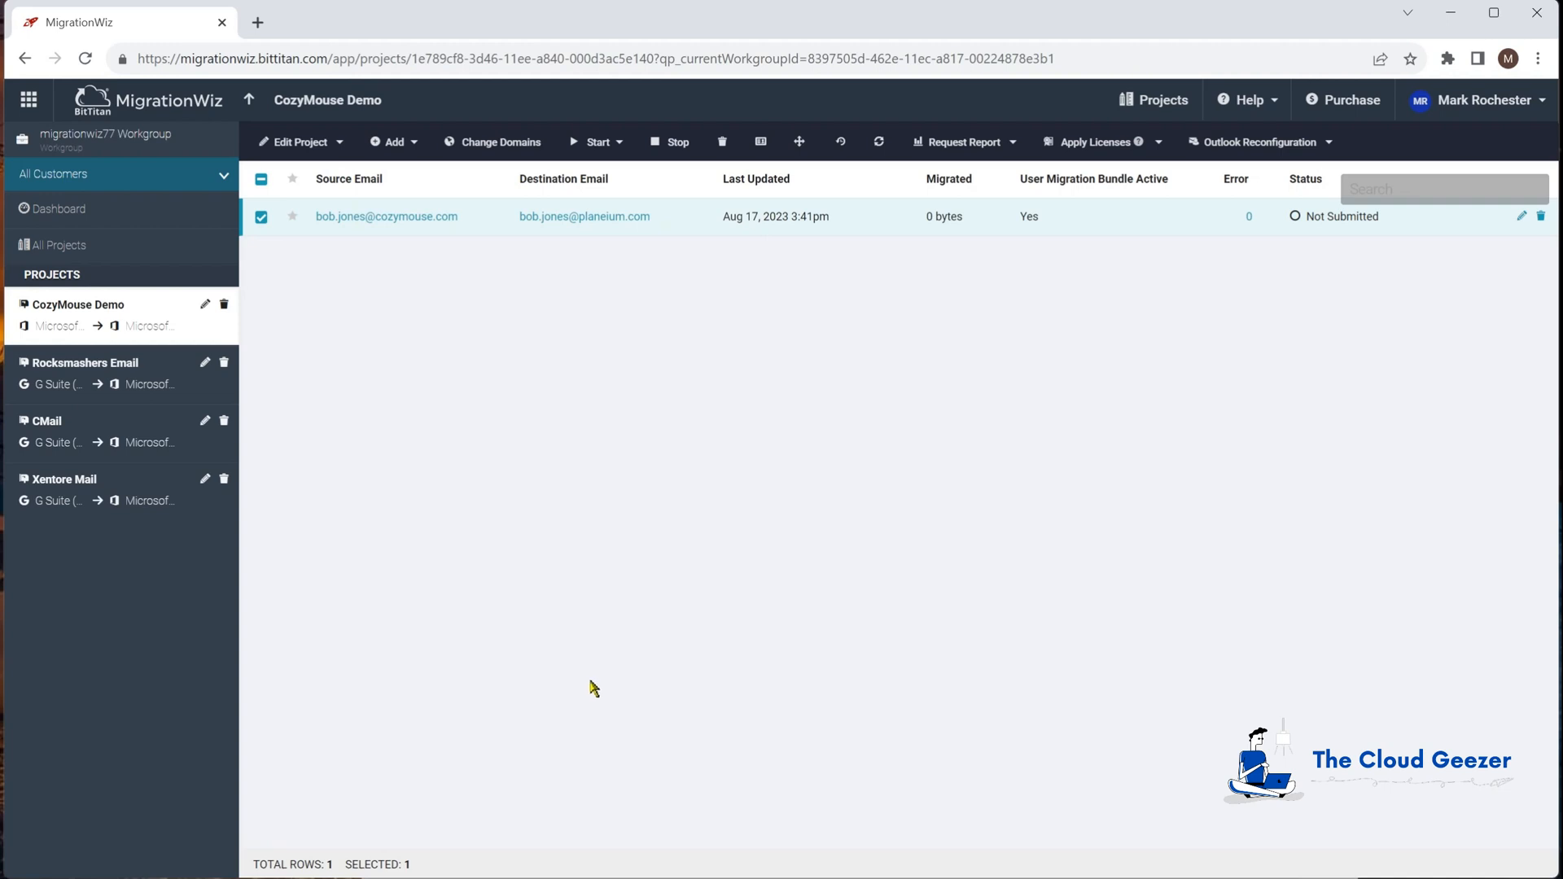
# Step: Start a Verify Credentials run for the selected mailbox item and confirm with OK
pyautogui.click(618, 144)
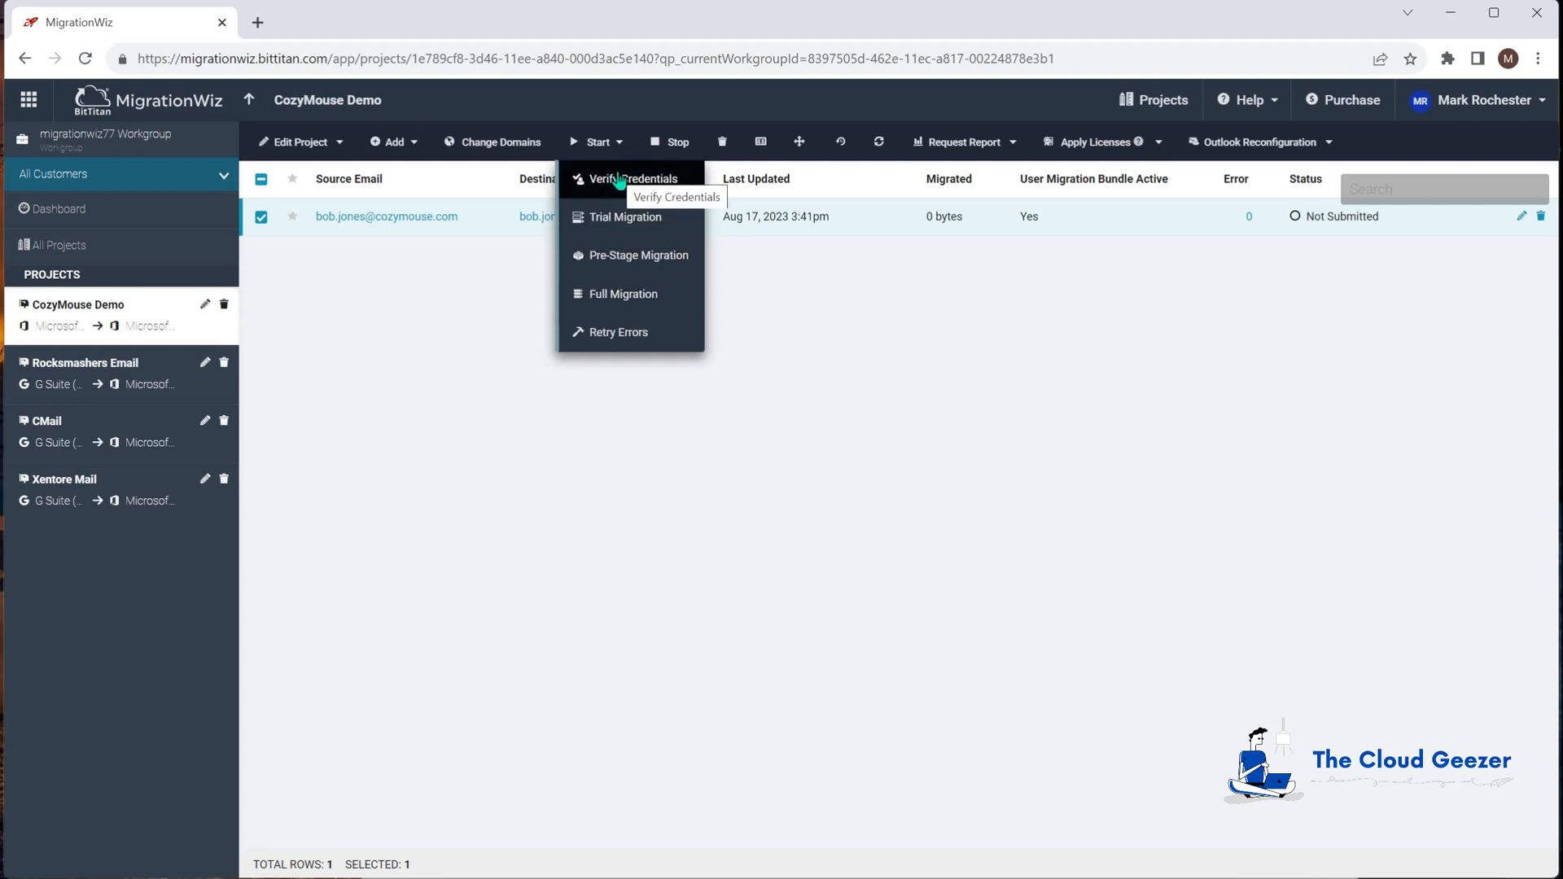
pyautogui.click(619, 179)
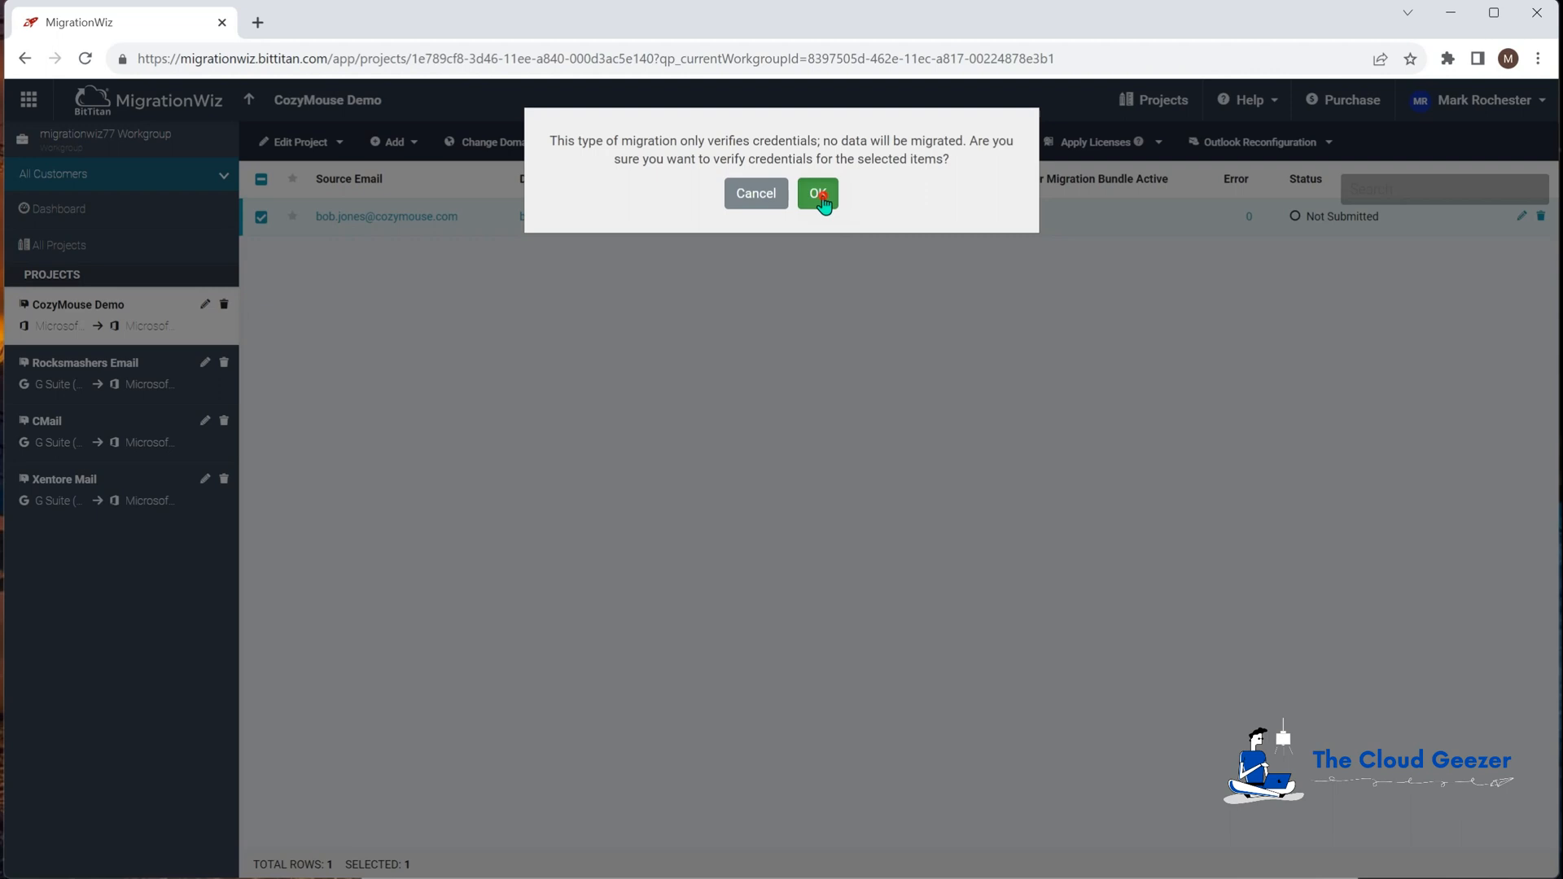
pyautogui.click(820, 194)
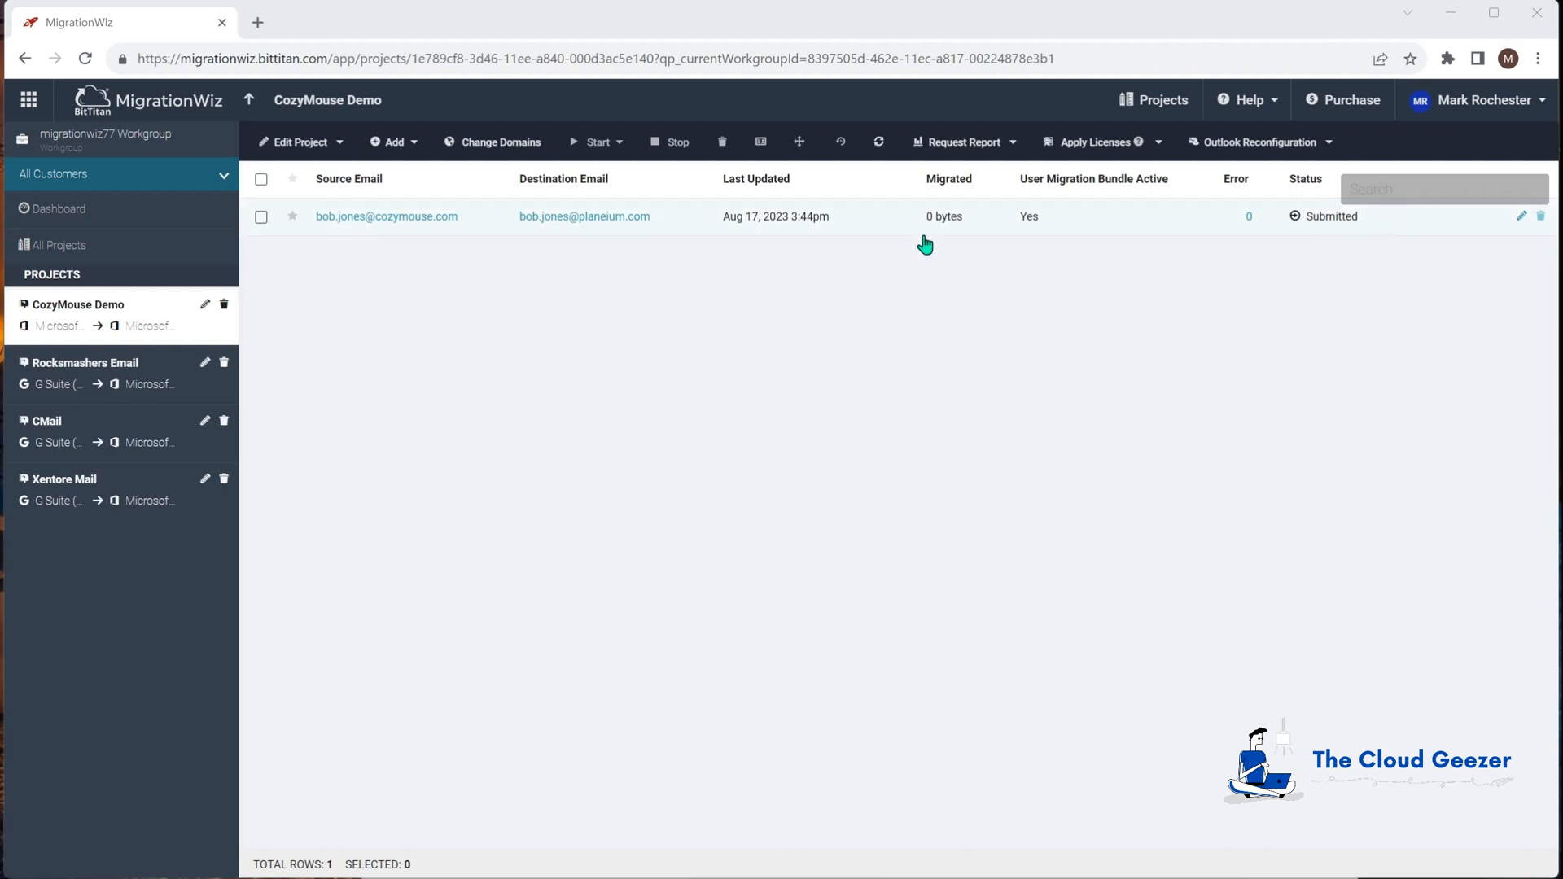
# Step: Refresh until the item shows Completed (Verification), then reselect the mailbox row
pyautogui.click(879, 137)
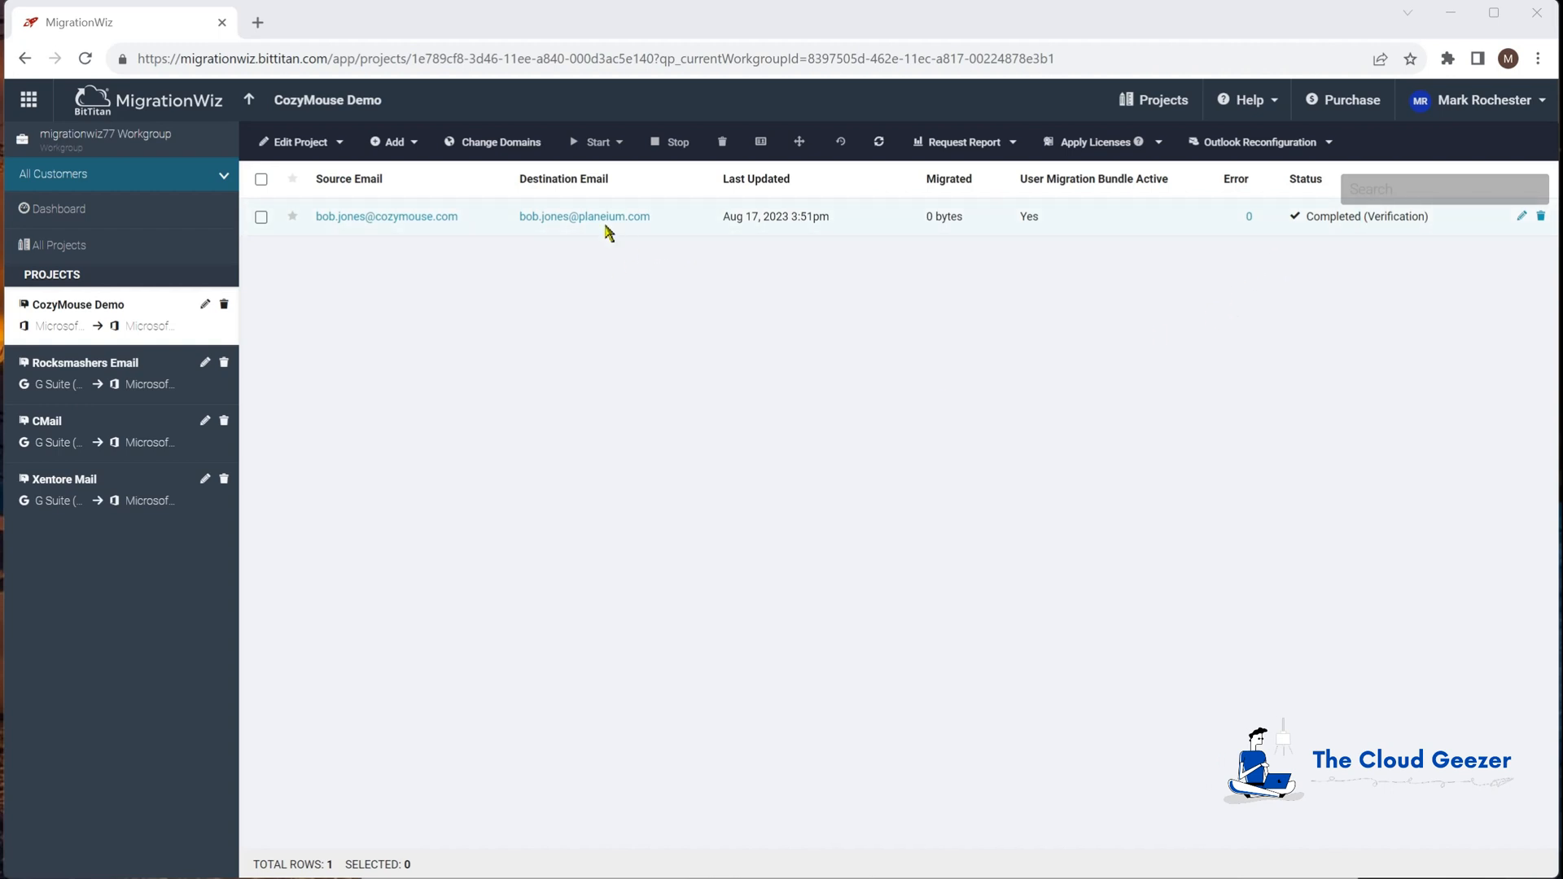
pyautogui.click(260, 217)
# Step: Start a Full Migration of the mailbox with default item types, leaving Teams Private chat unchecked
pyautogui.click(600, 142)
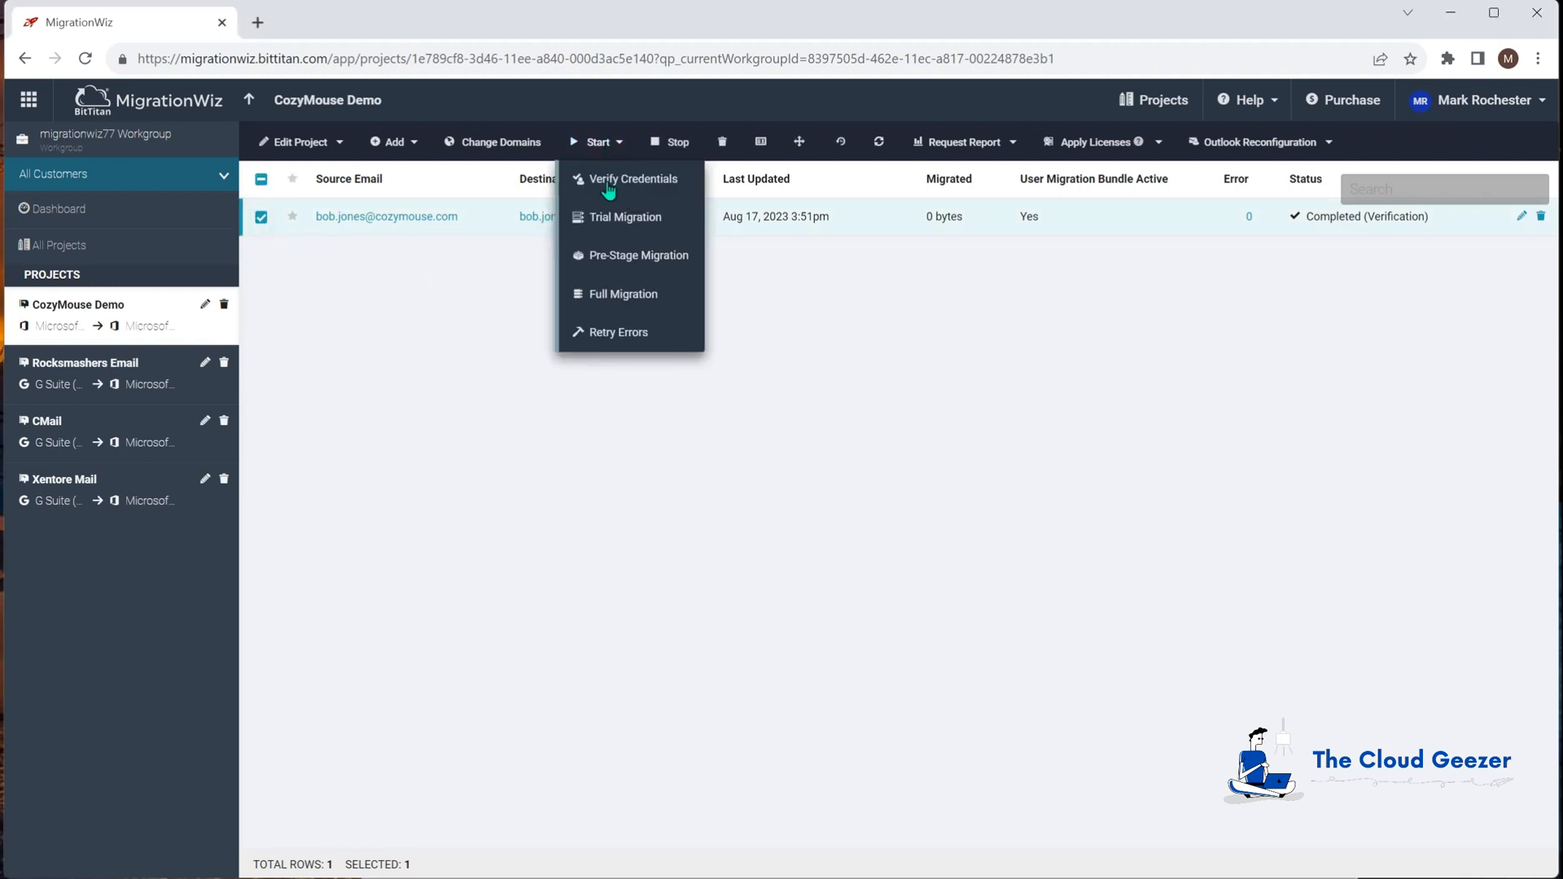
pyautogui.click(620, 300)
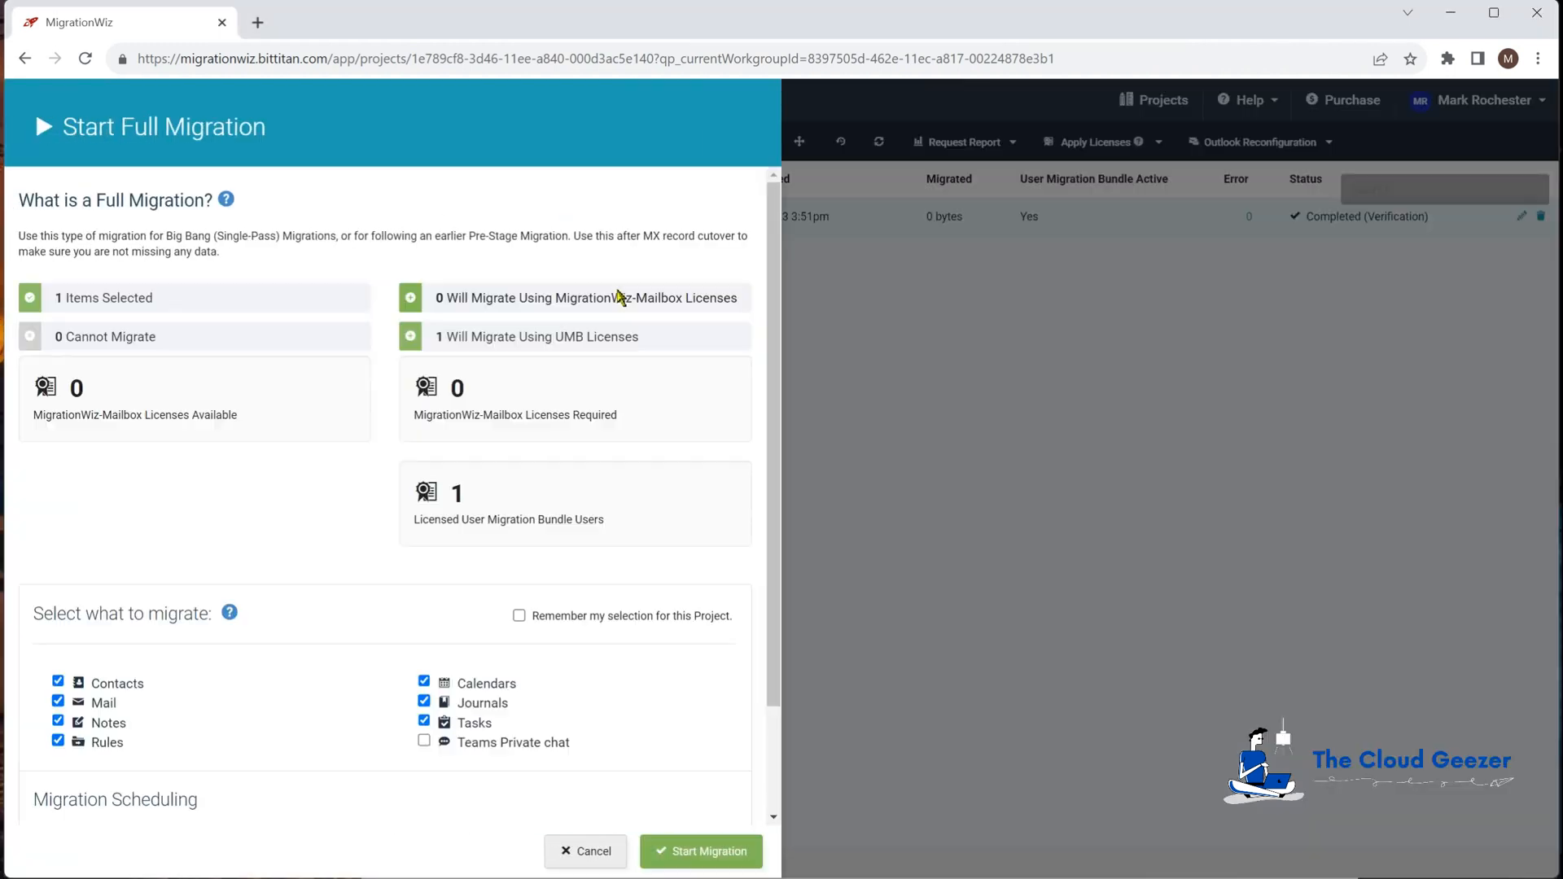
pyautogui.scroll(-2, 257, 404)
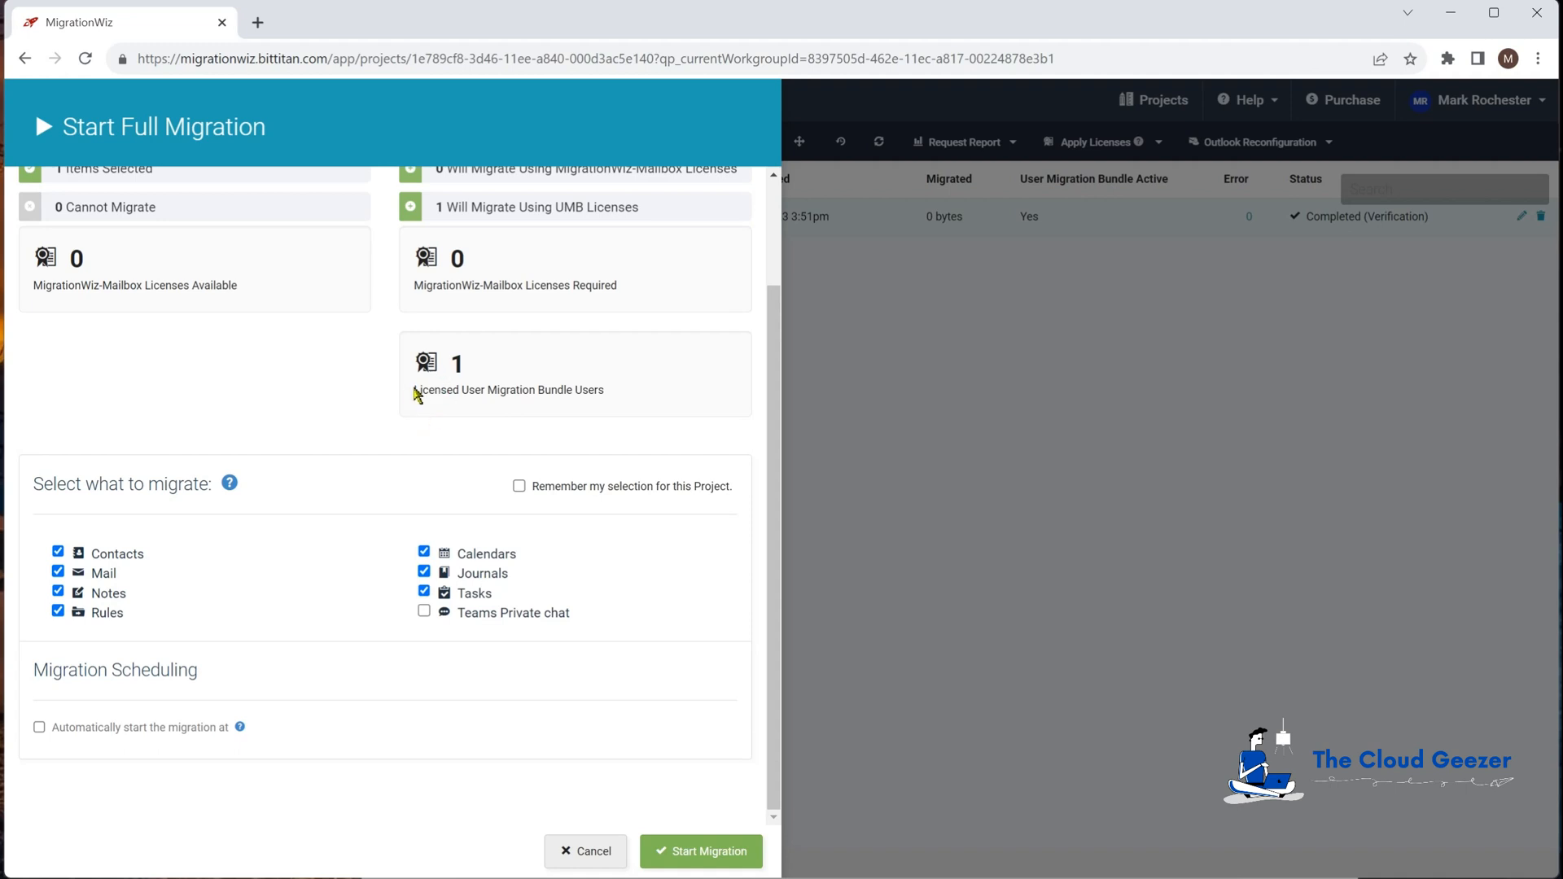
pyautogui.scroll(1, 433, 436)
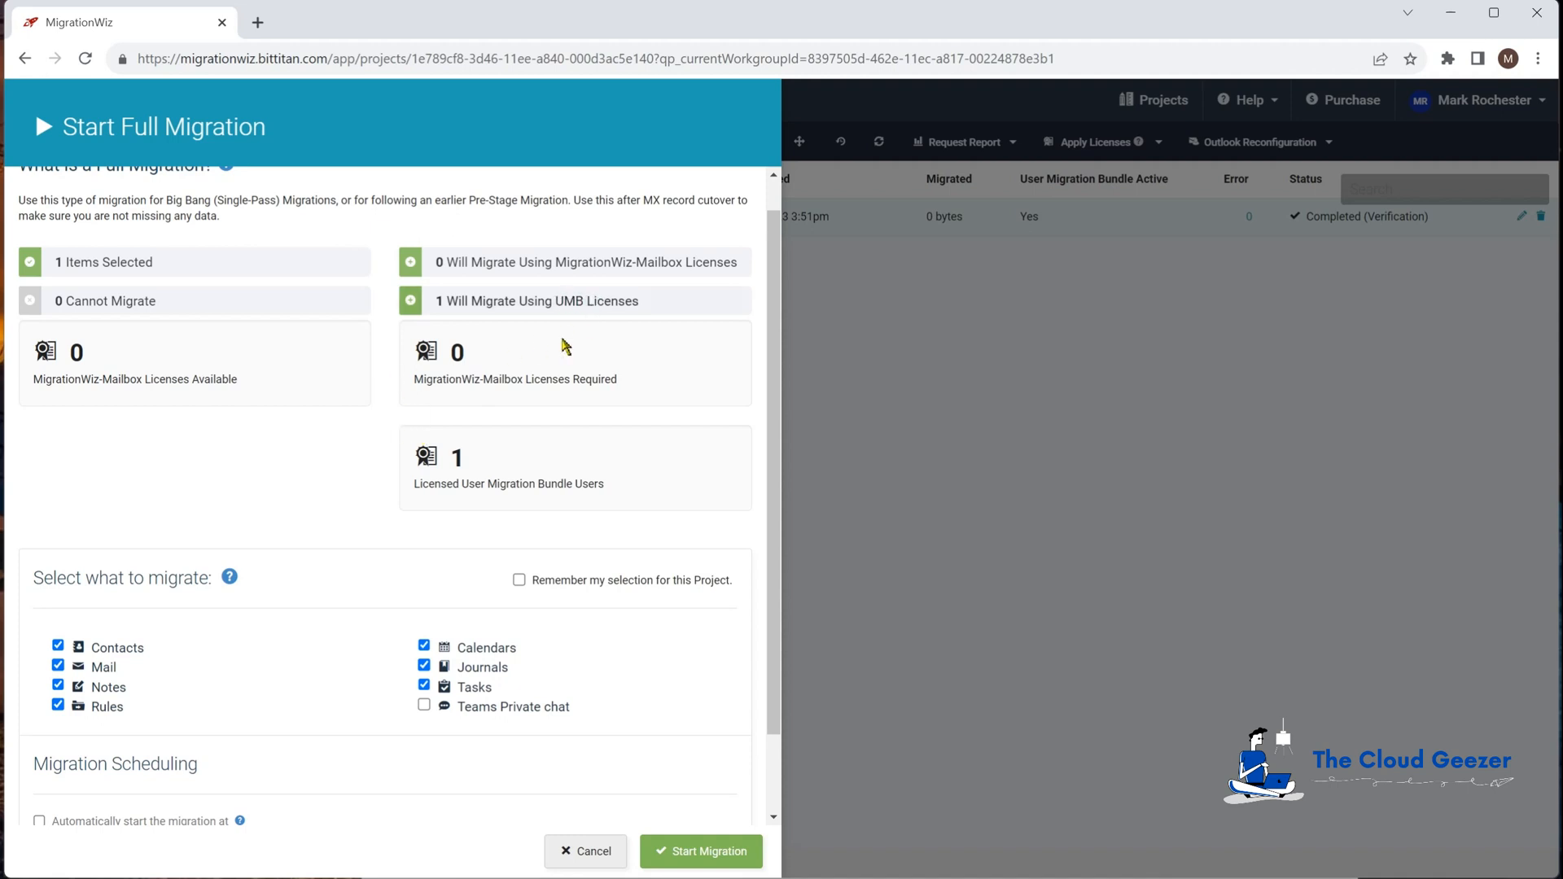
pyautogui.scroll(-1, 368, 452)
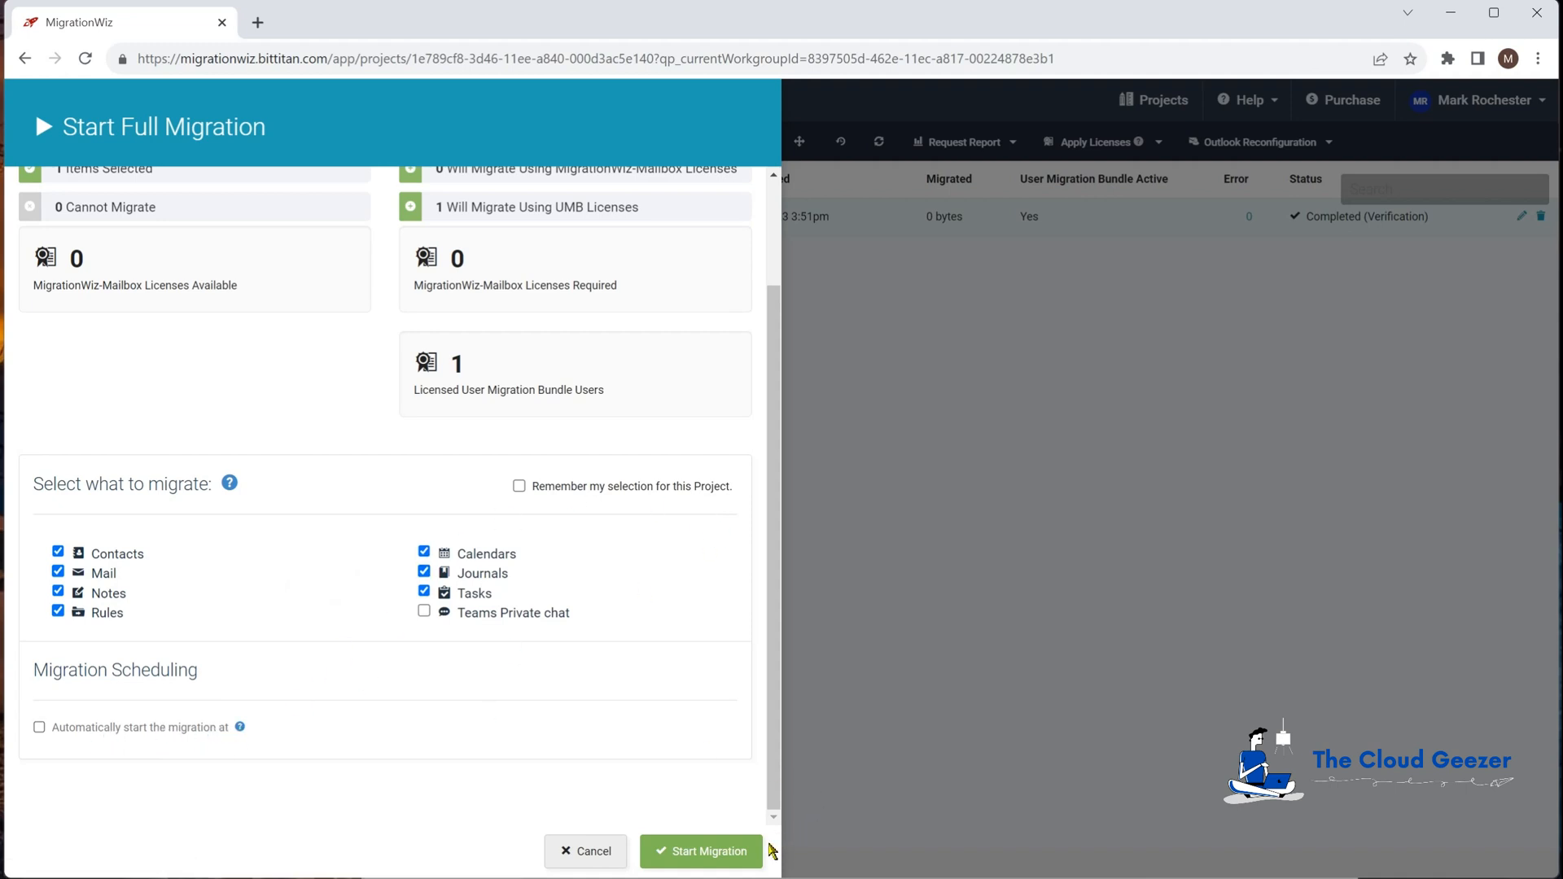
pyautogui.click(701, 851)
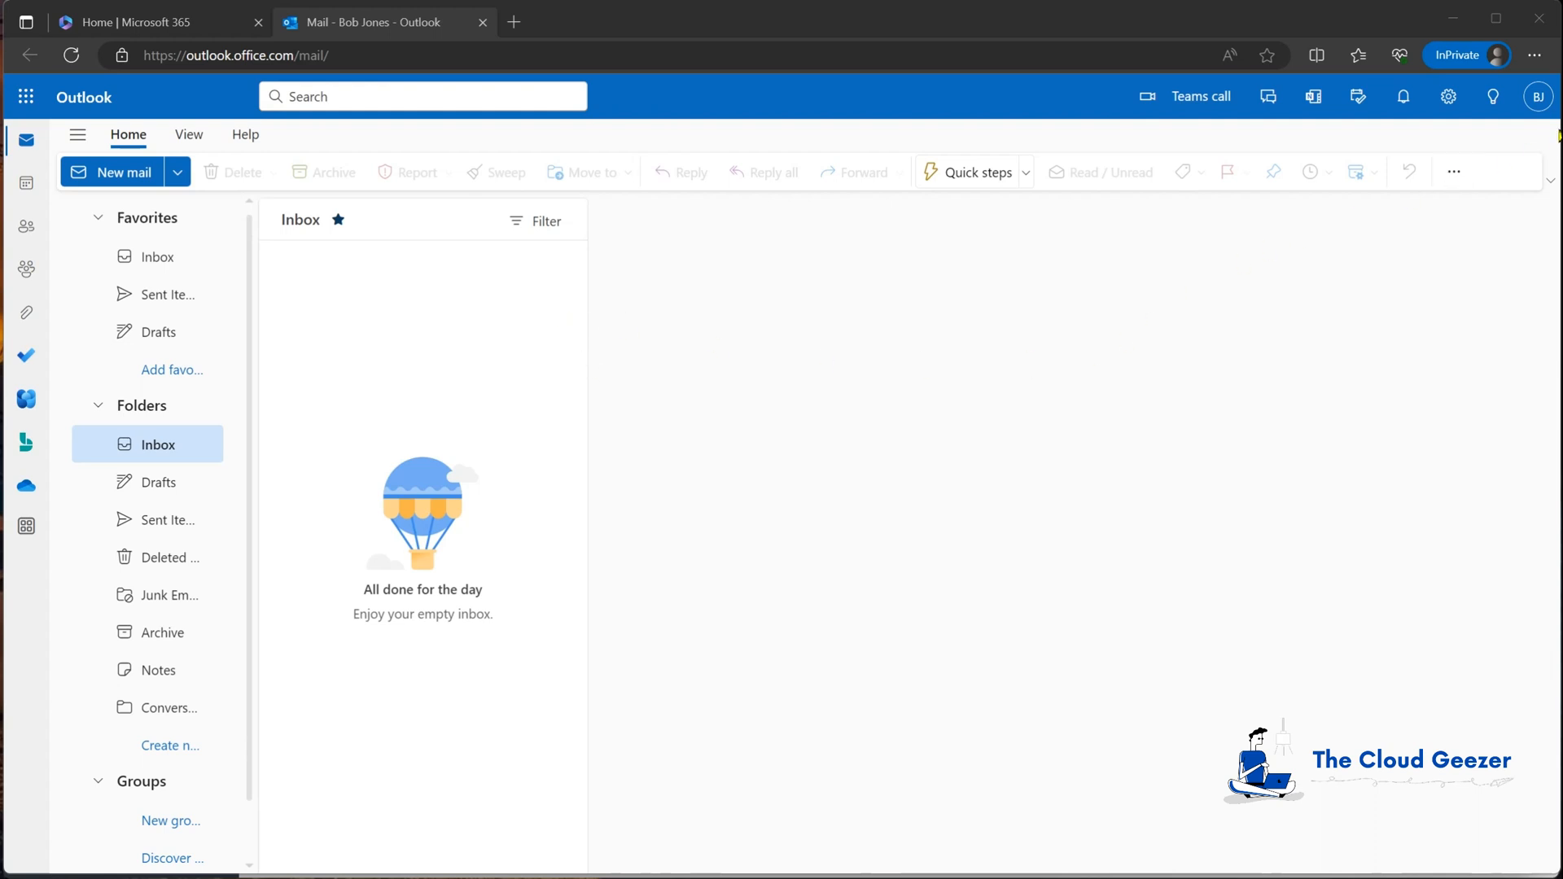
# Step: Confirm both accounts, then place the 21-message source inbox beside the empty destination inbox
pyautogui.click(1538, 96)
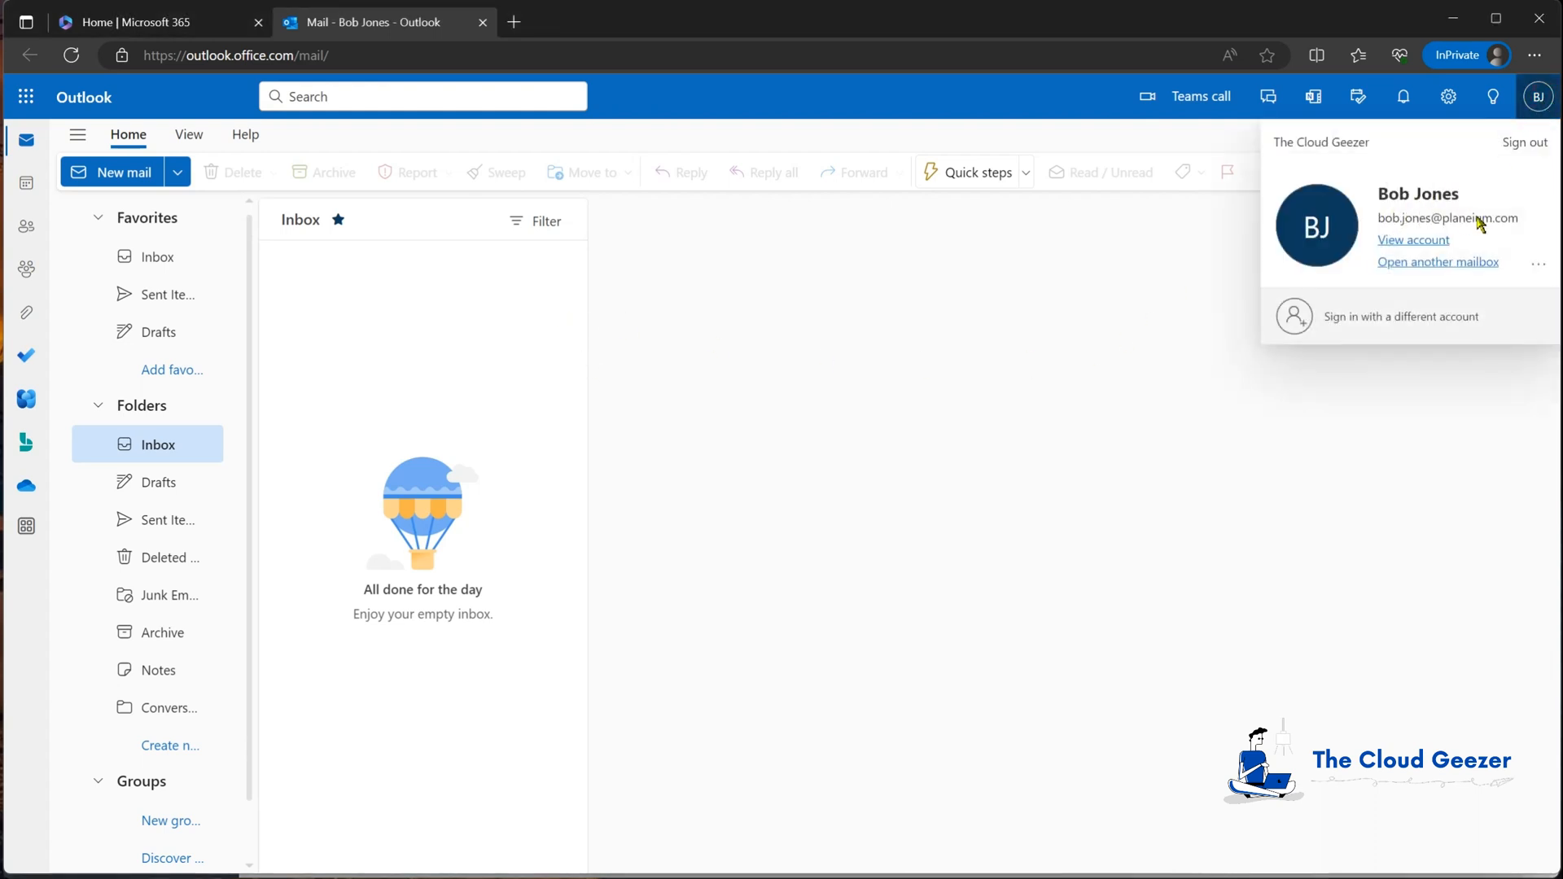
pyautogui.click(888, 442)
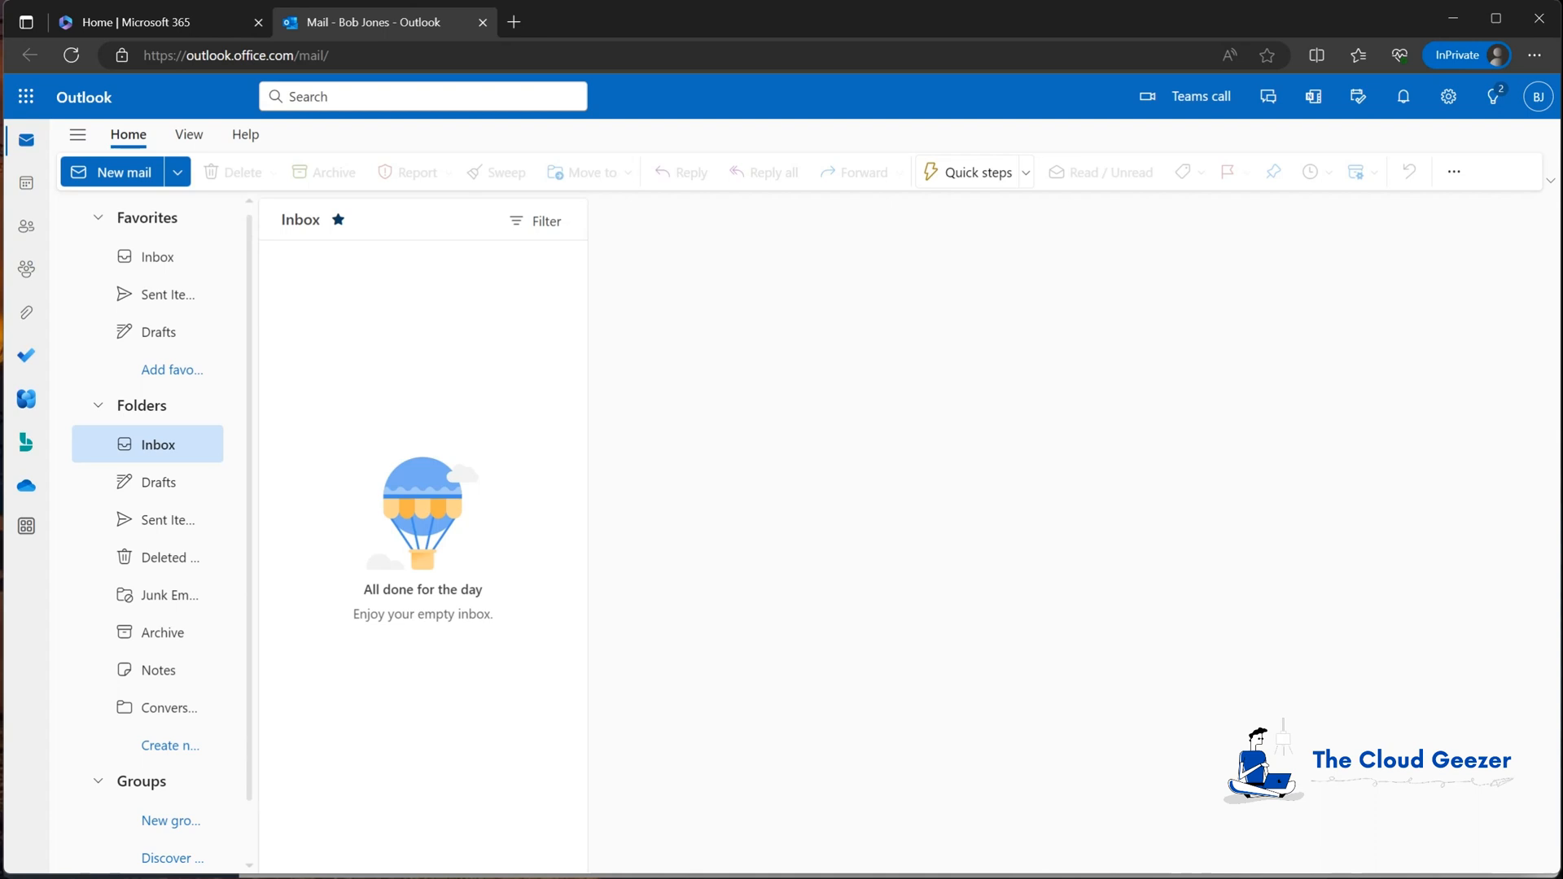
pyautogui.hotkey('alt', 'Tab')
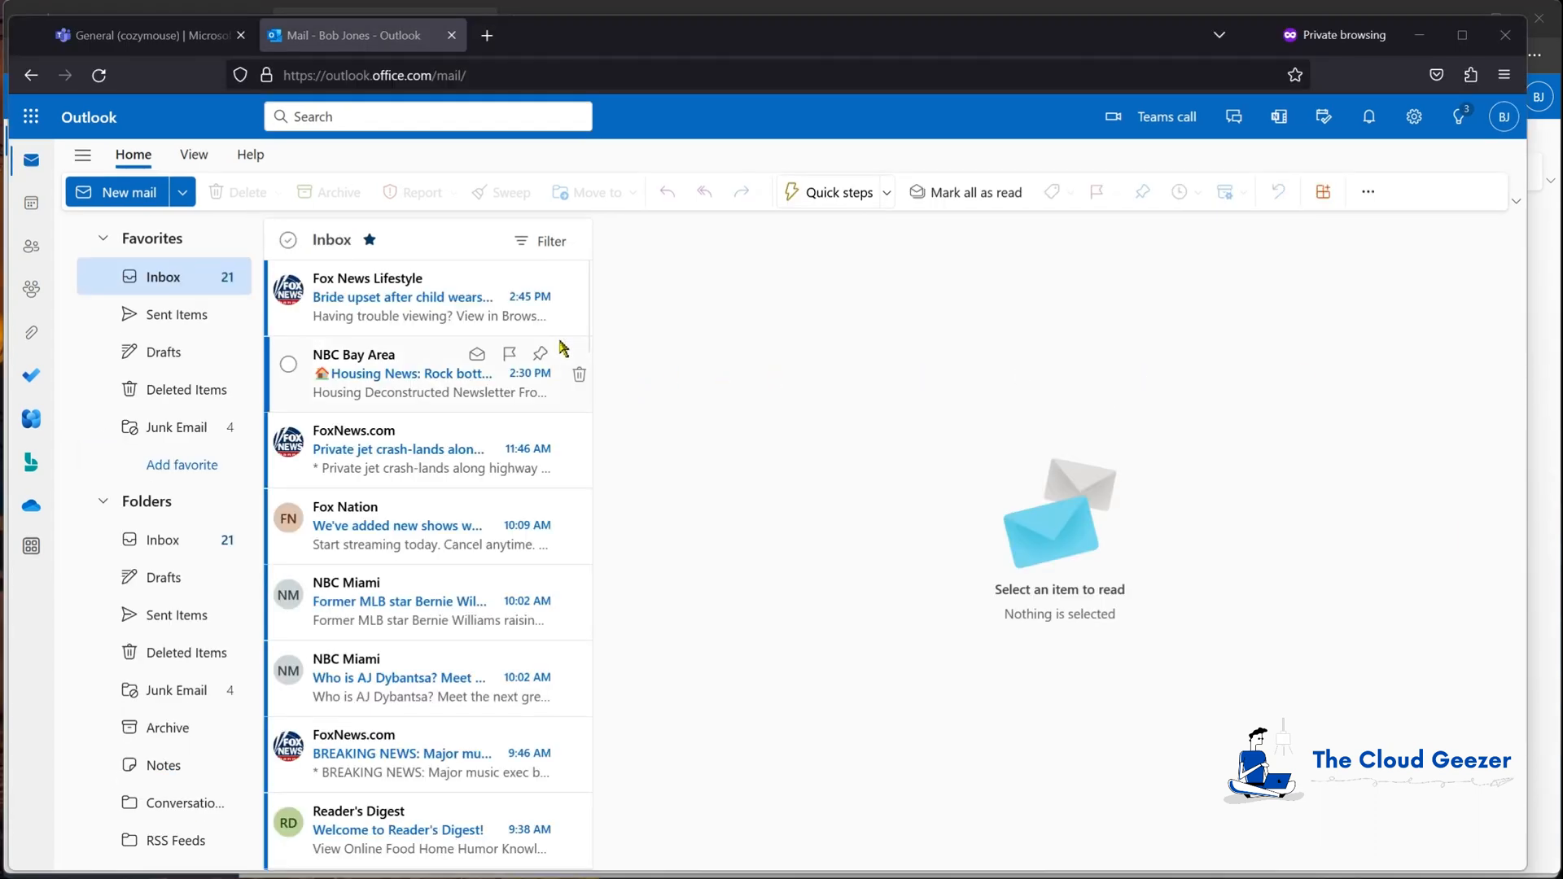
pyautogui.scroll(-5, 453, 353)
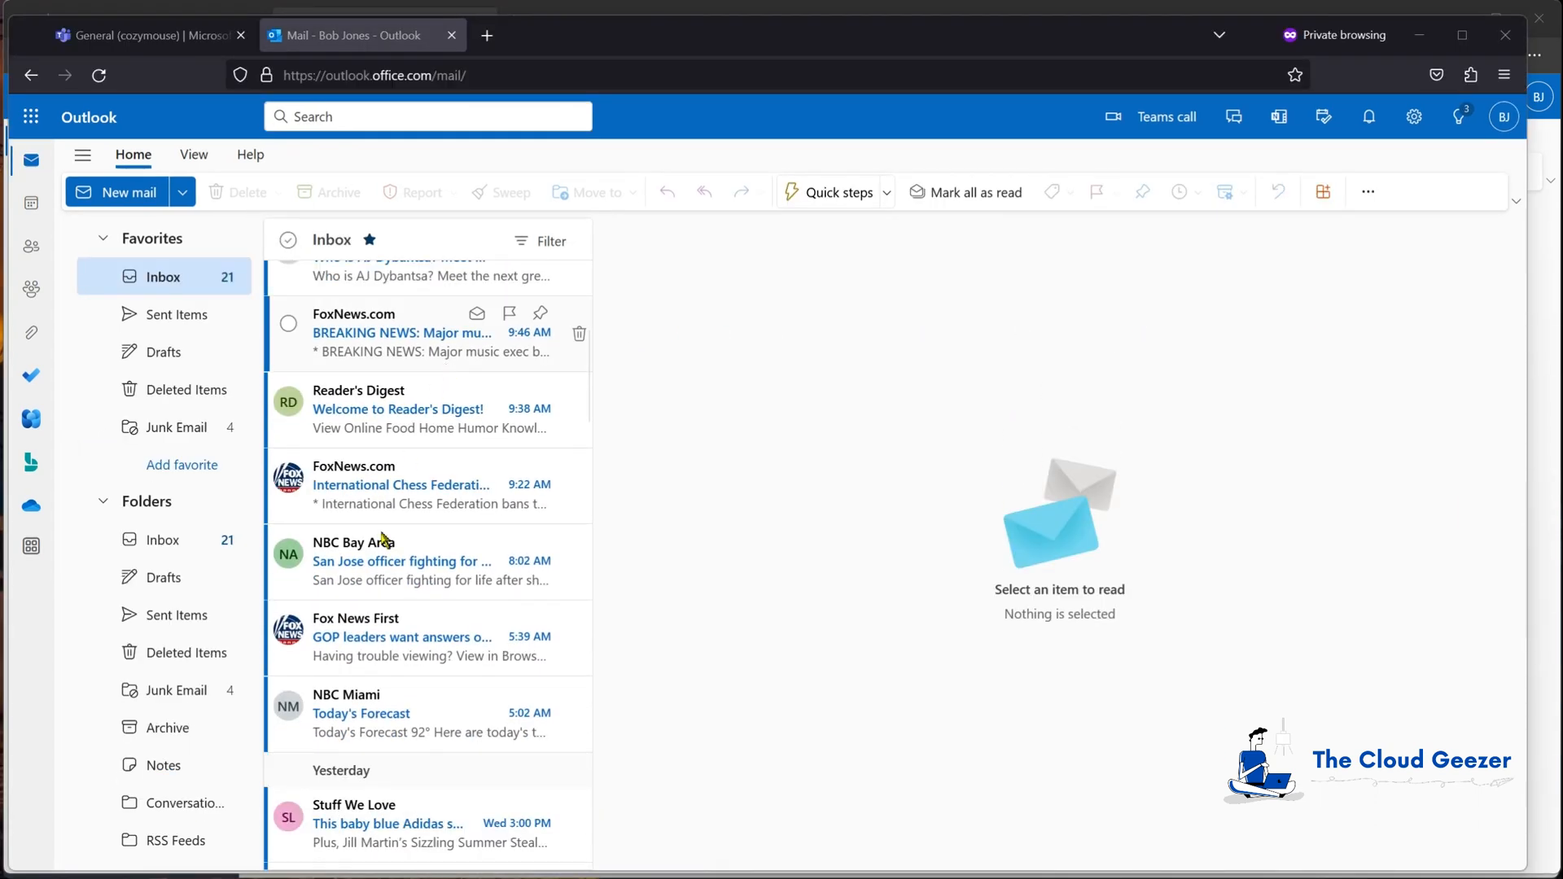
pyautogui.scroll(5, 363, 694)
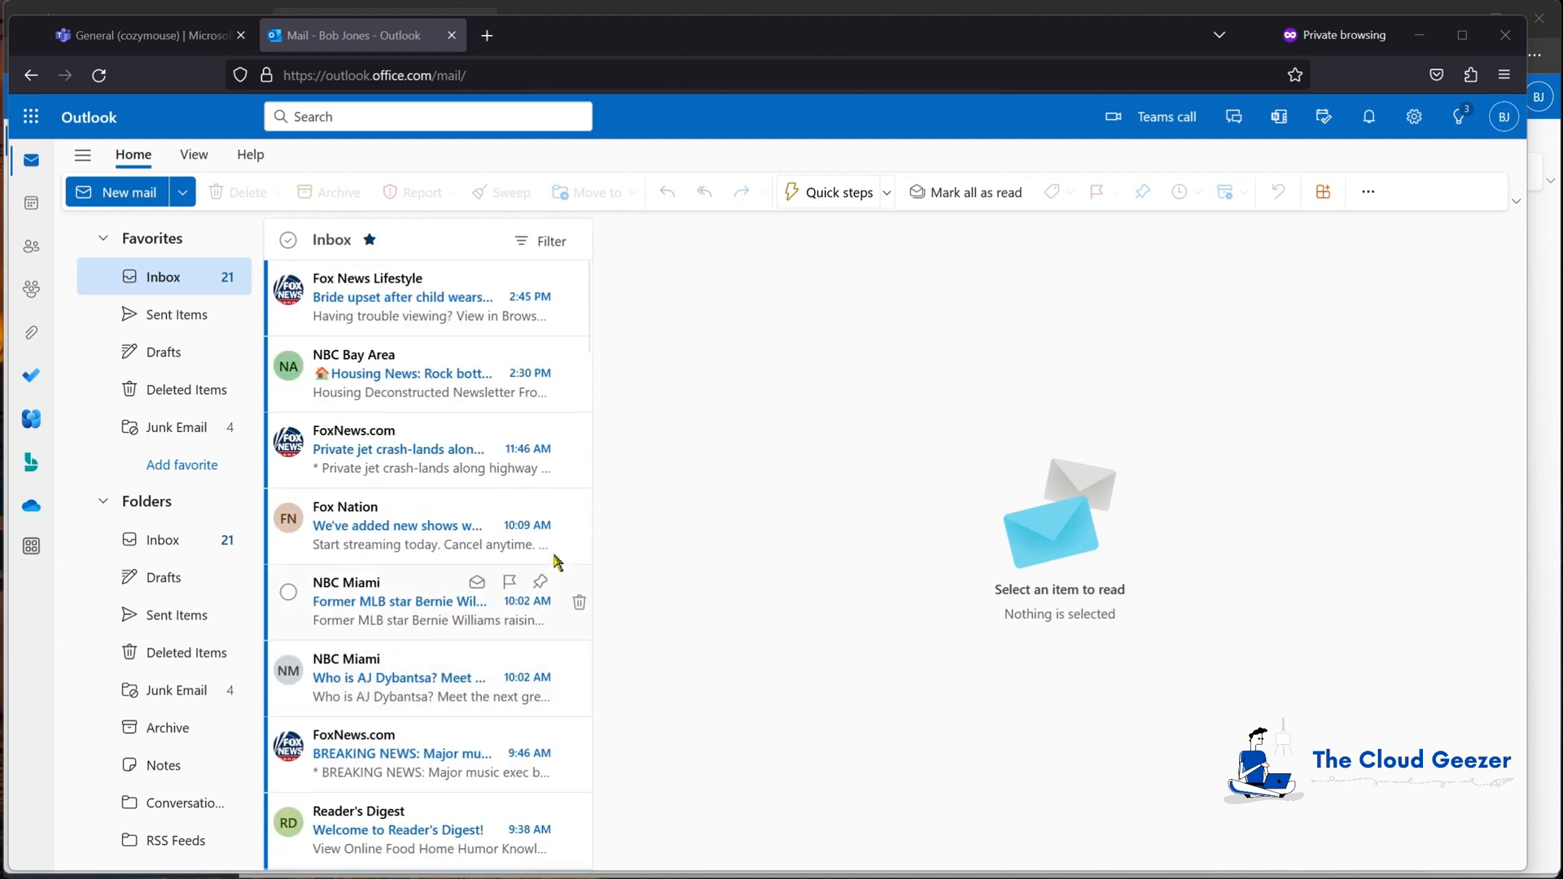
pyautogui.click(1503, 116)
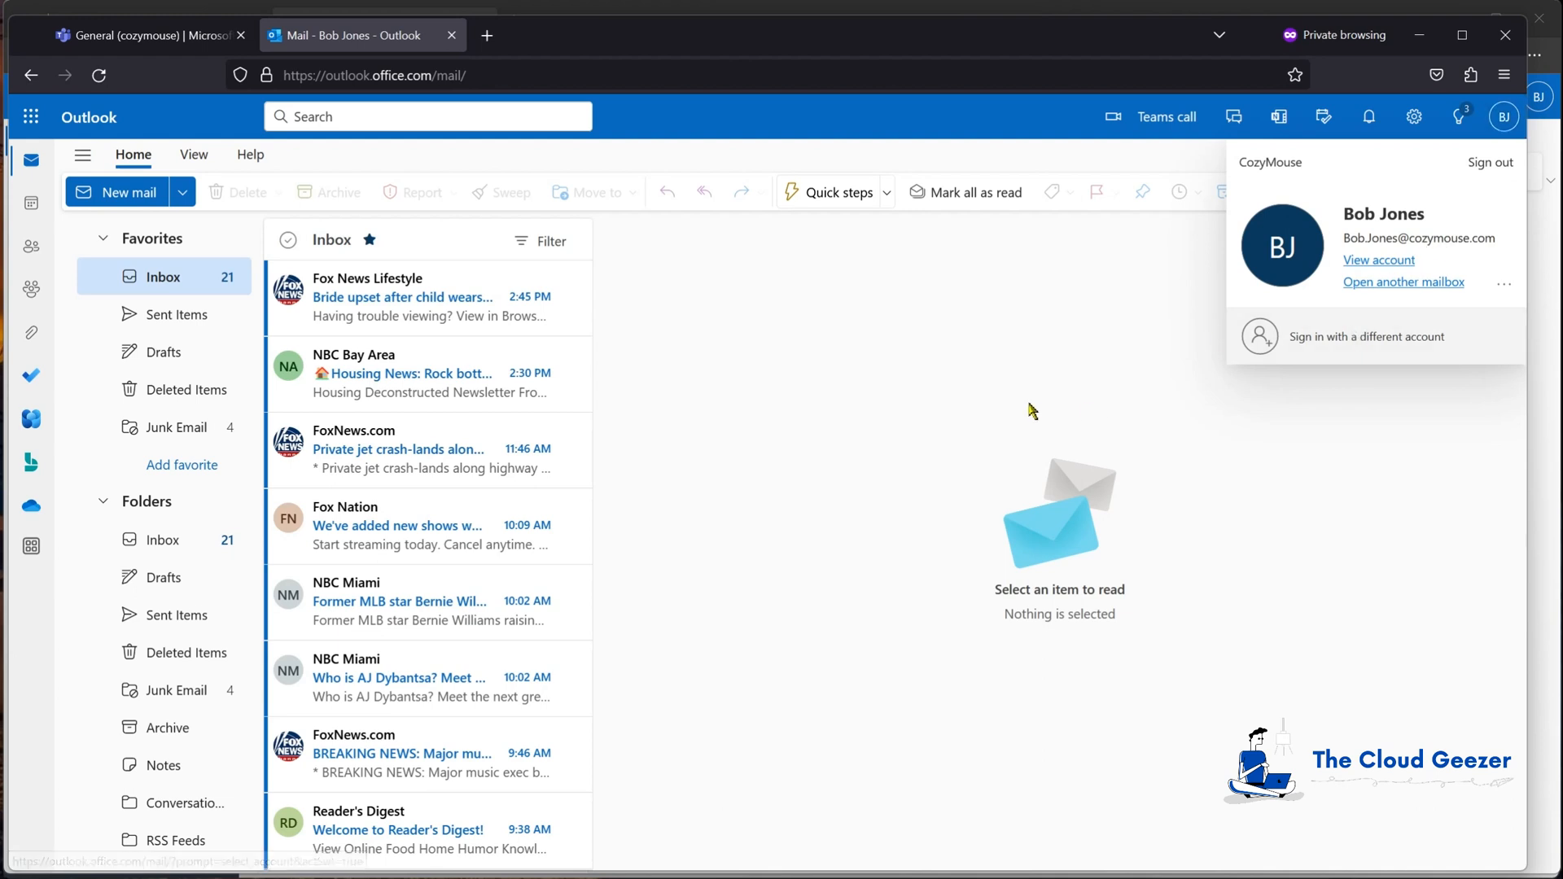
pyautogui.click(834, 443)
pyautogui.moveTo(830, 25); pyautogui.dragTo(1334, 348)
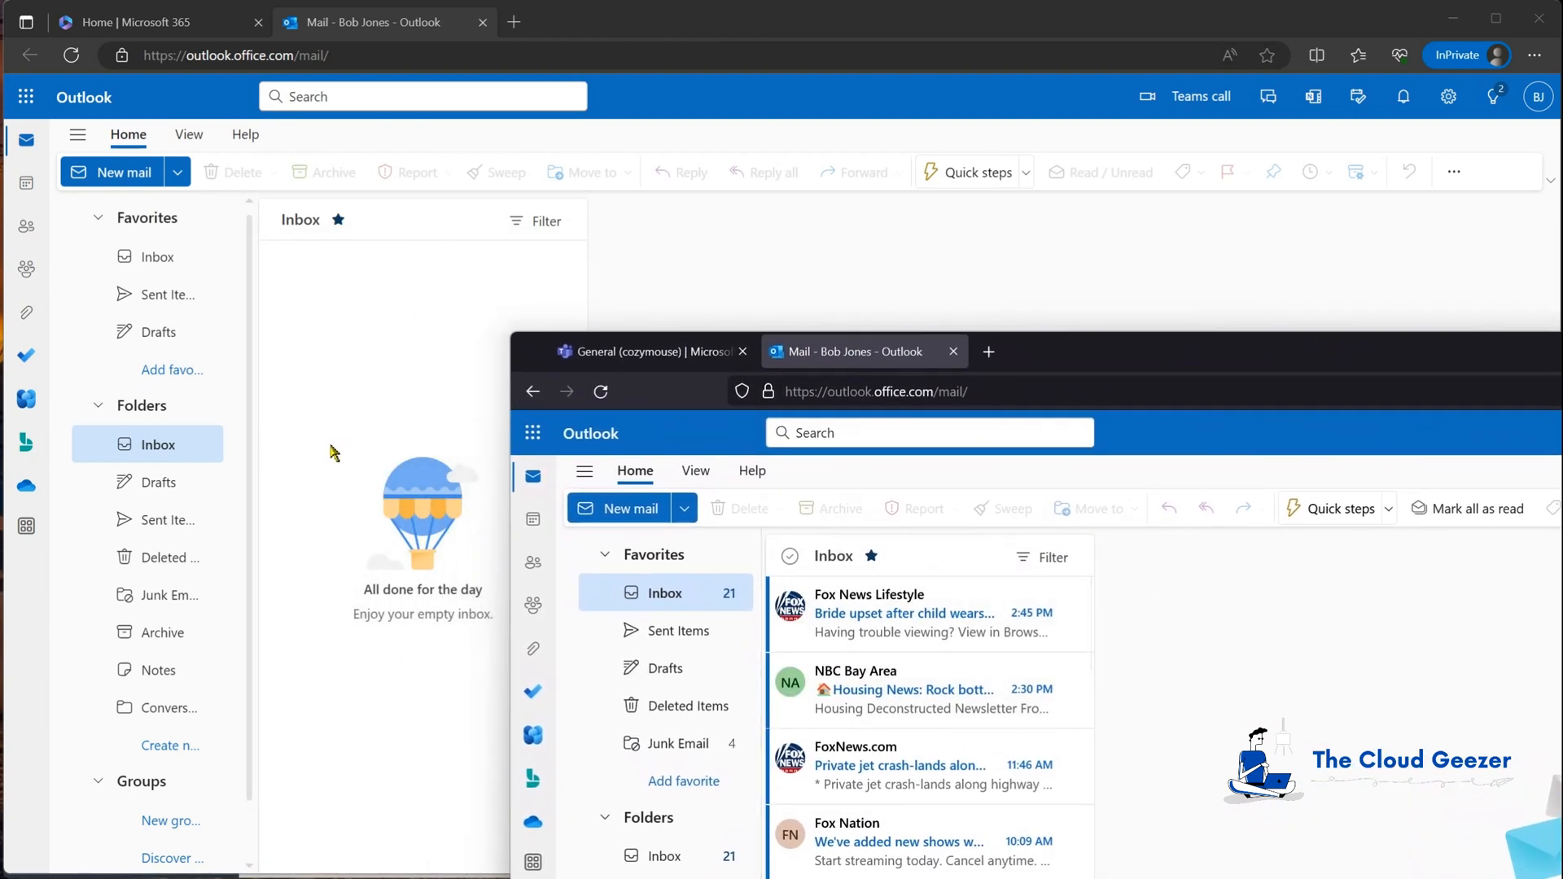
# Step: Open the Fox News Lifestyle message in the destination inbox, then uncover the MigrationWiz project
pyautogui.moveTo(1034, 350); pyautogui.dragTo(962, 340)
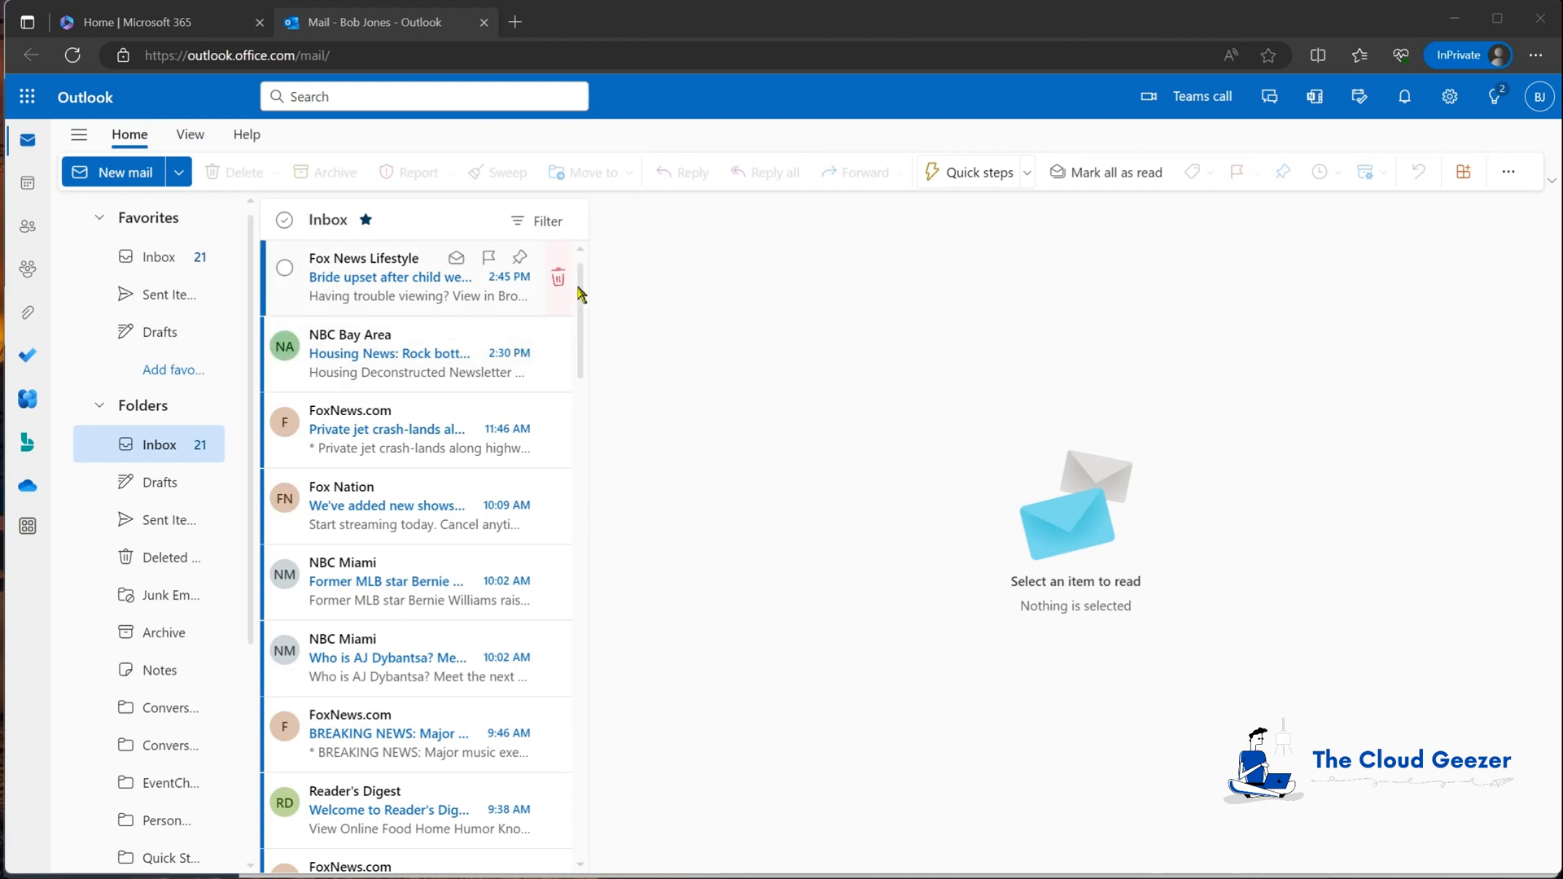
pyautogui.moveTo(579, 293)
pyautogui.mouseDown()
pyautogui.moveTo(586, 411)
pyautogui.moveTo(578, 267)
pyautogui.mouseUp()
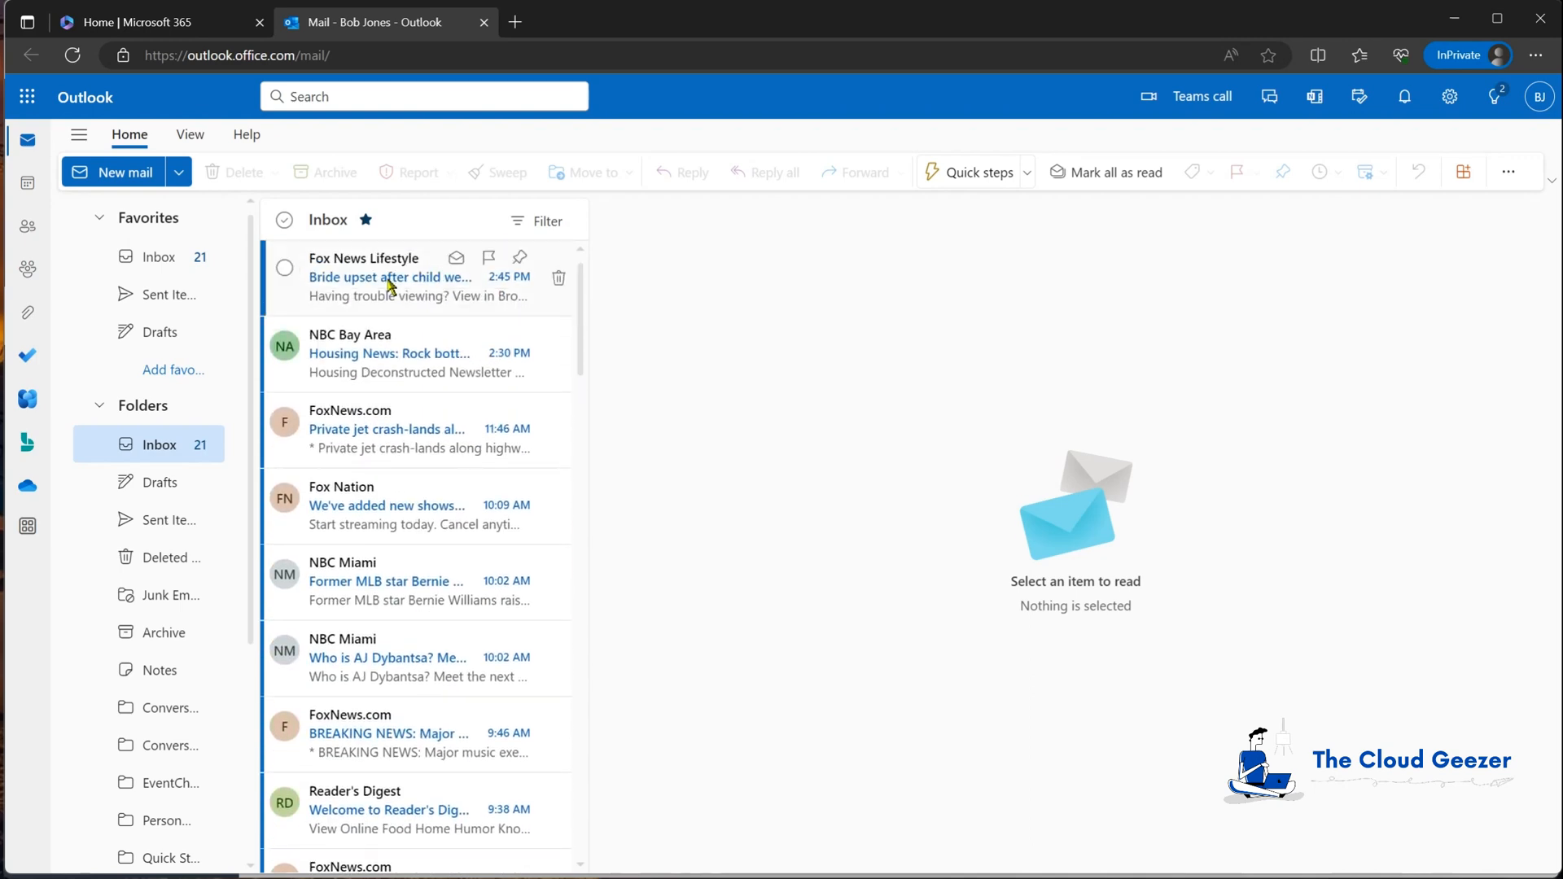
pyautogui.click(340, 298)
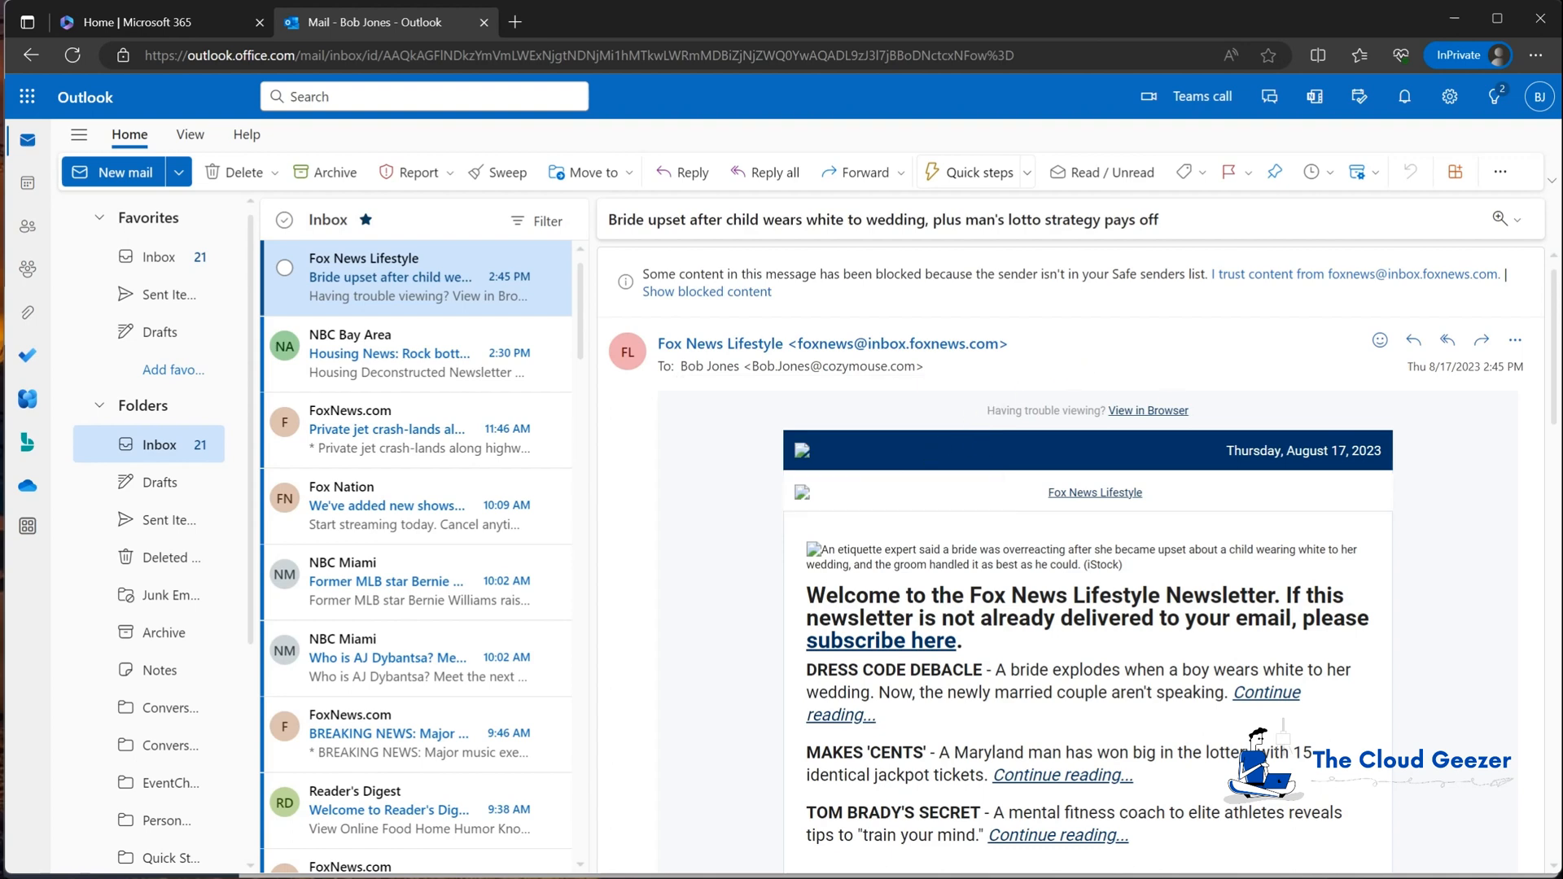
pyautogui.click(1539, 96)
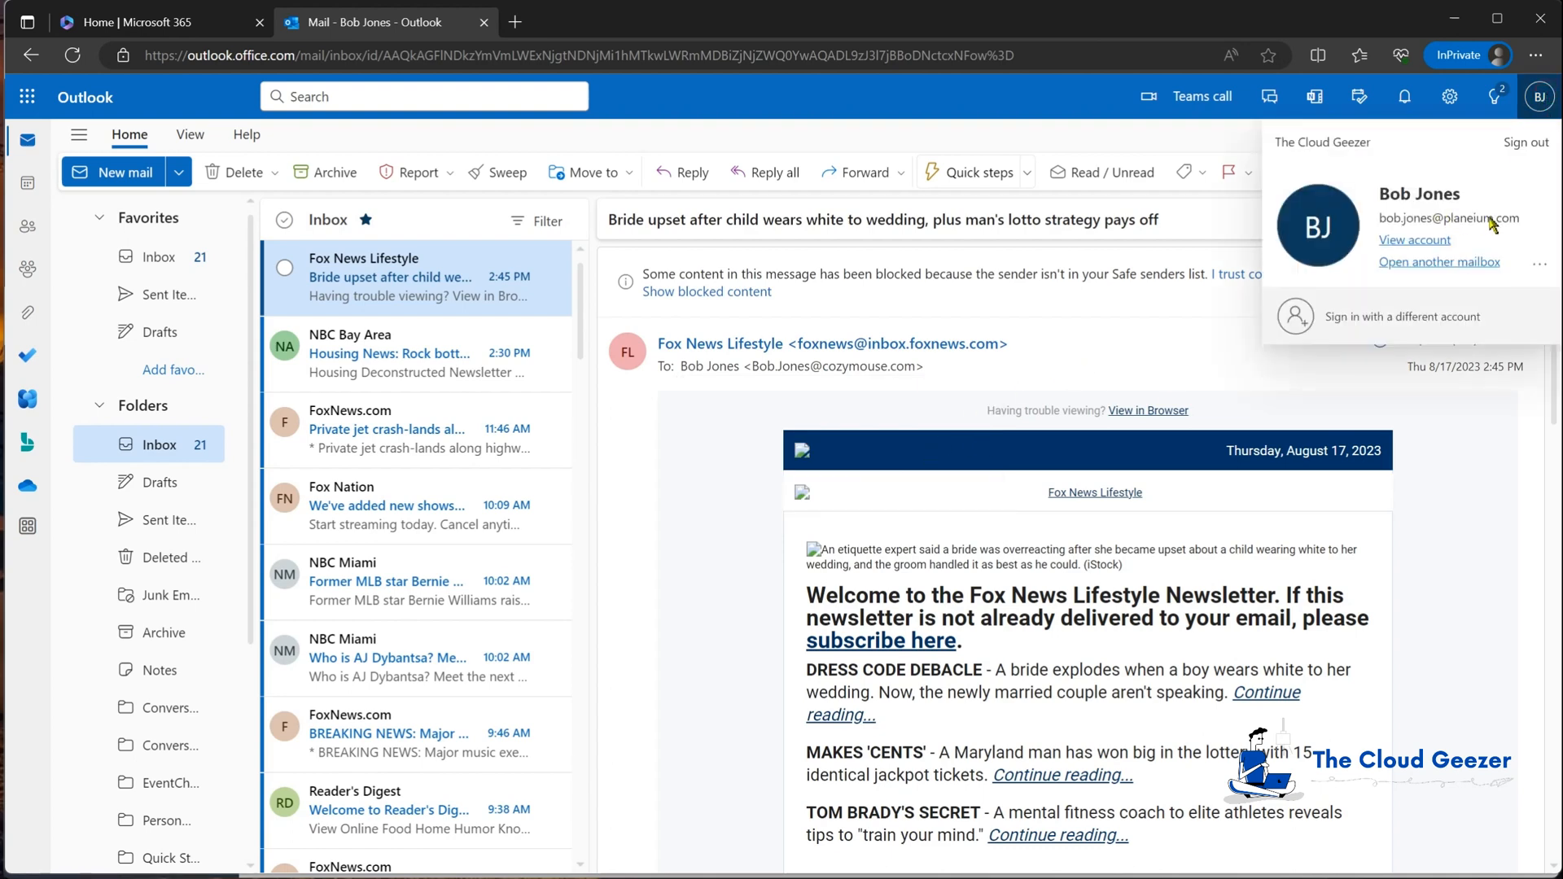
pyautogui.click(632, 411)
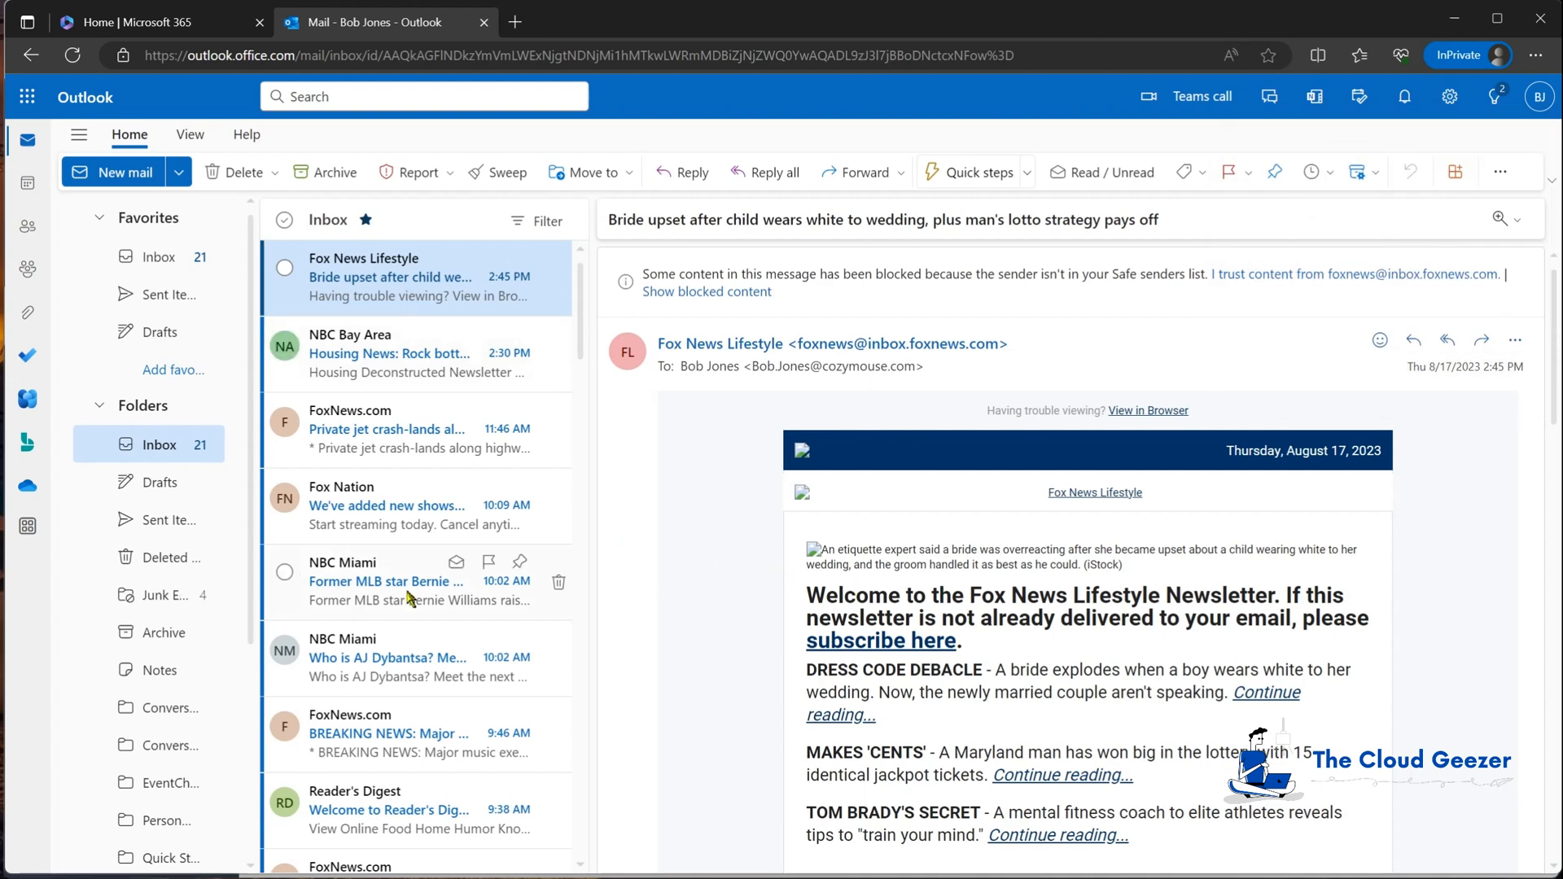
pyautogui.moveTo(633, 16); pyautogui.dragTo(682, 567)
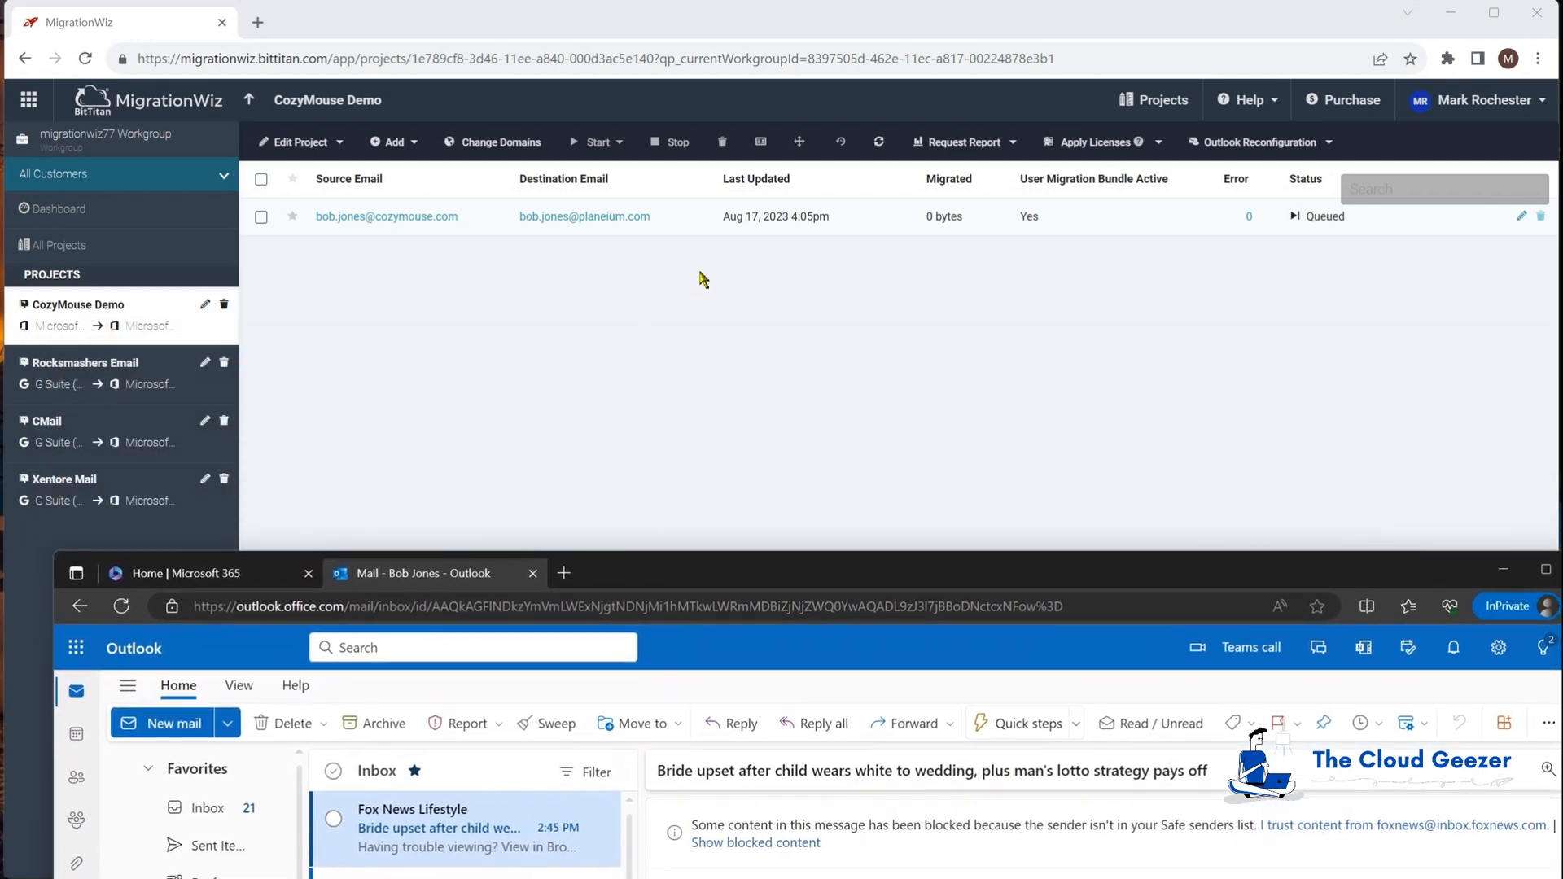
# Step: Recheck the mailbox's migration details until it shows Completed (Full), 11.53 MB, 0 errors
pyautogui.click(788, 298)
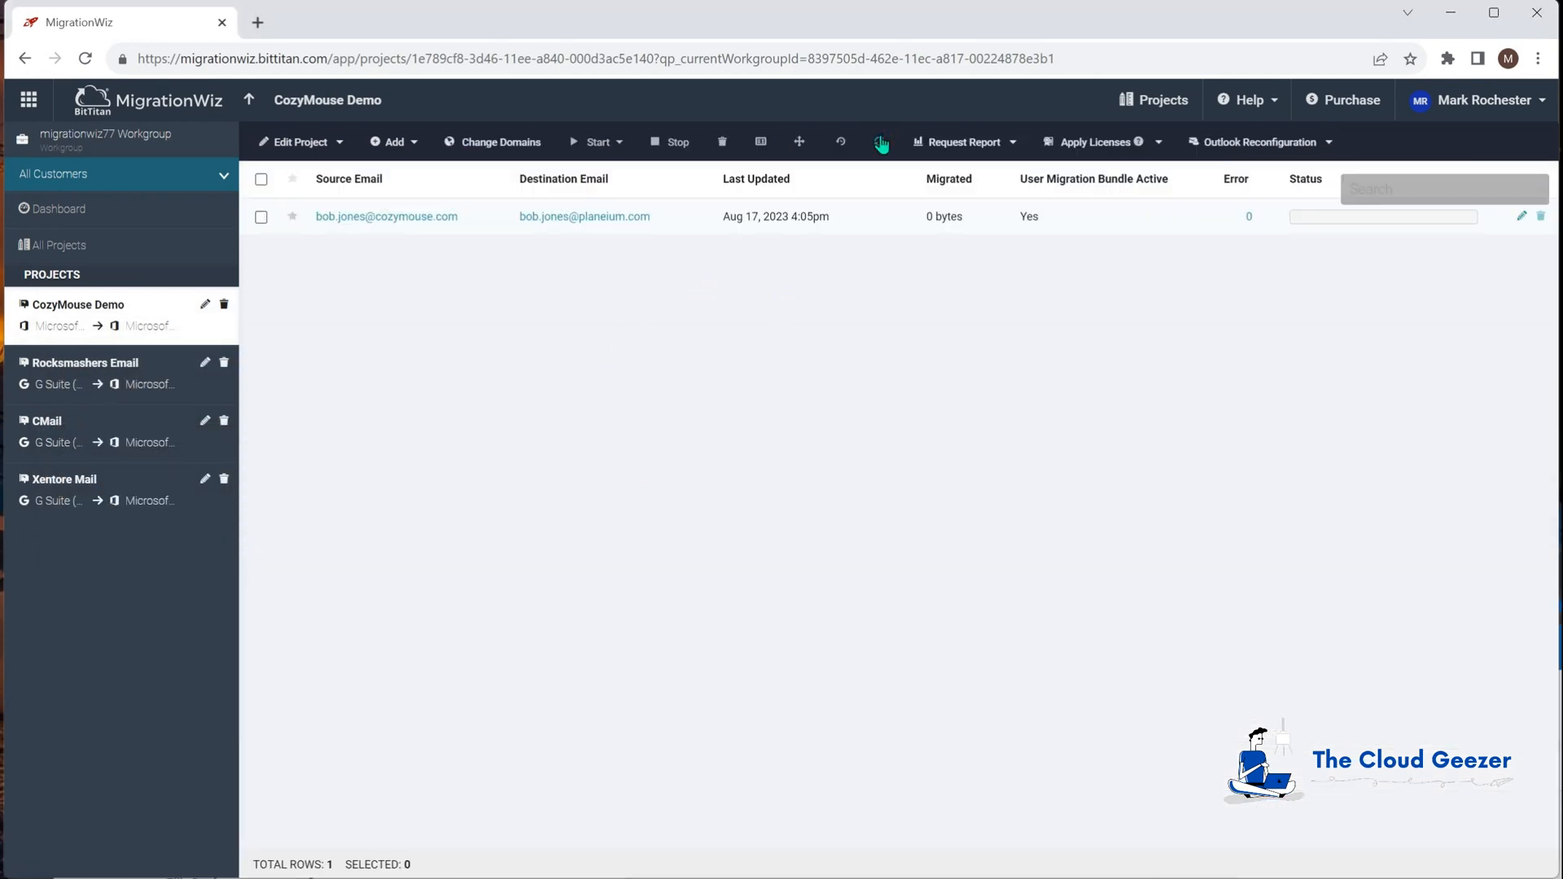
pyautogui.click(425, 218)
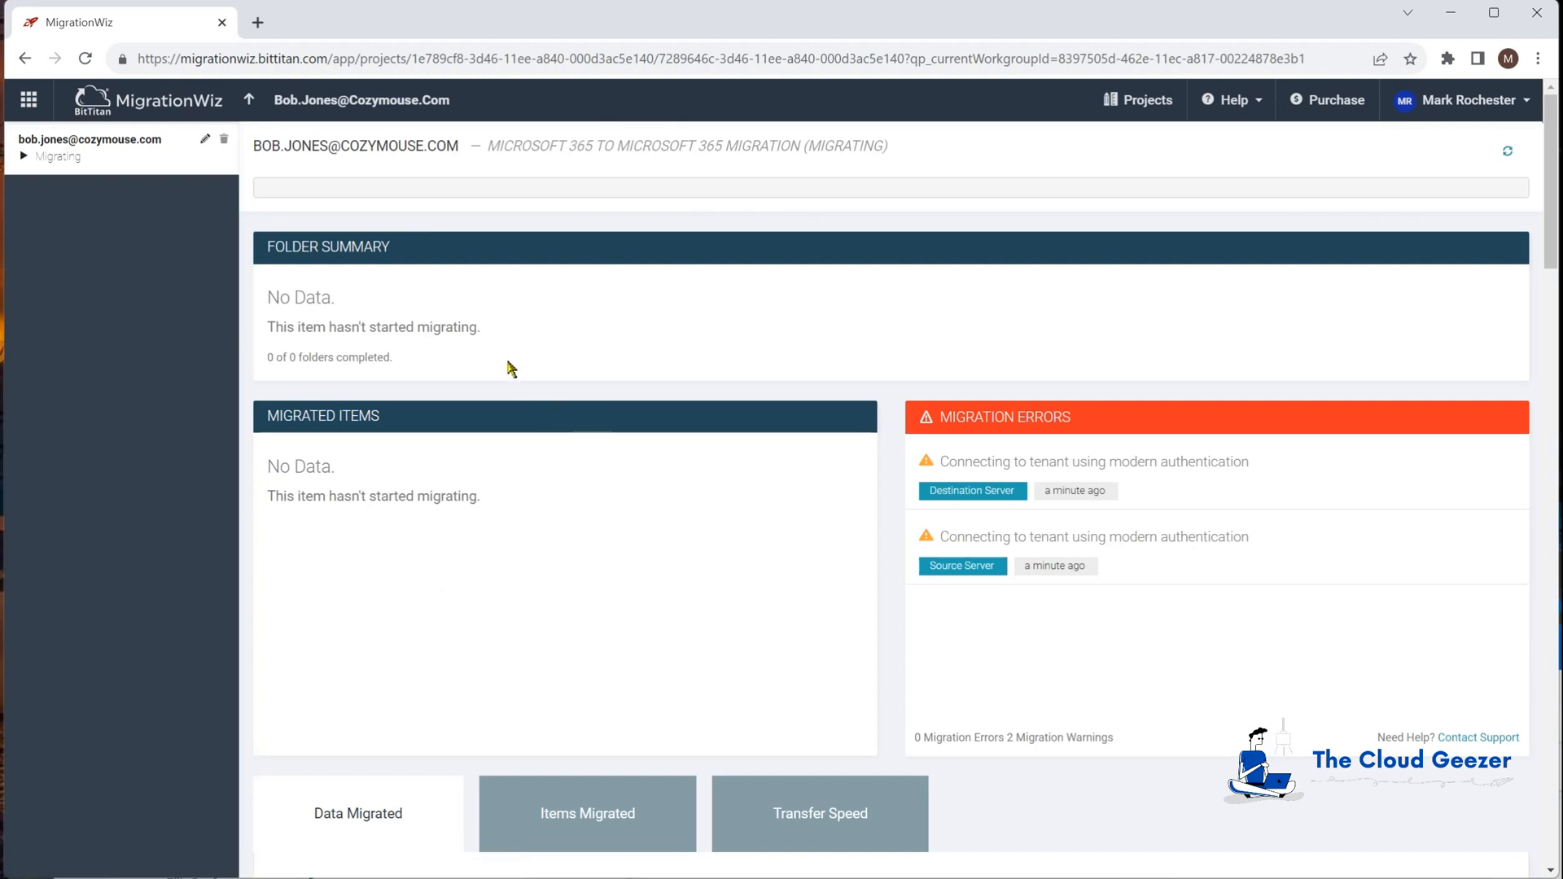
pyautogui.scroll(-9, 520, 358)
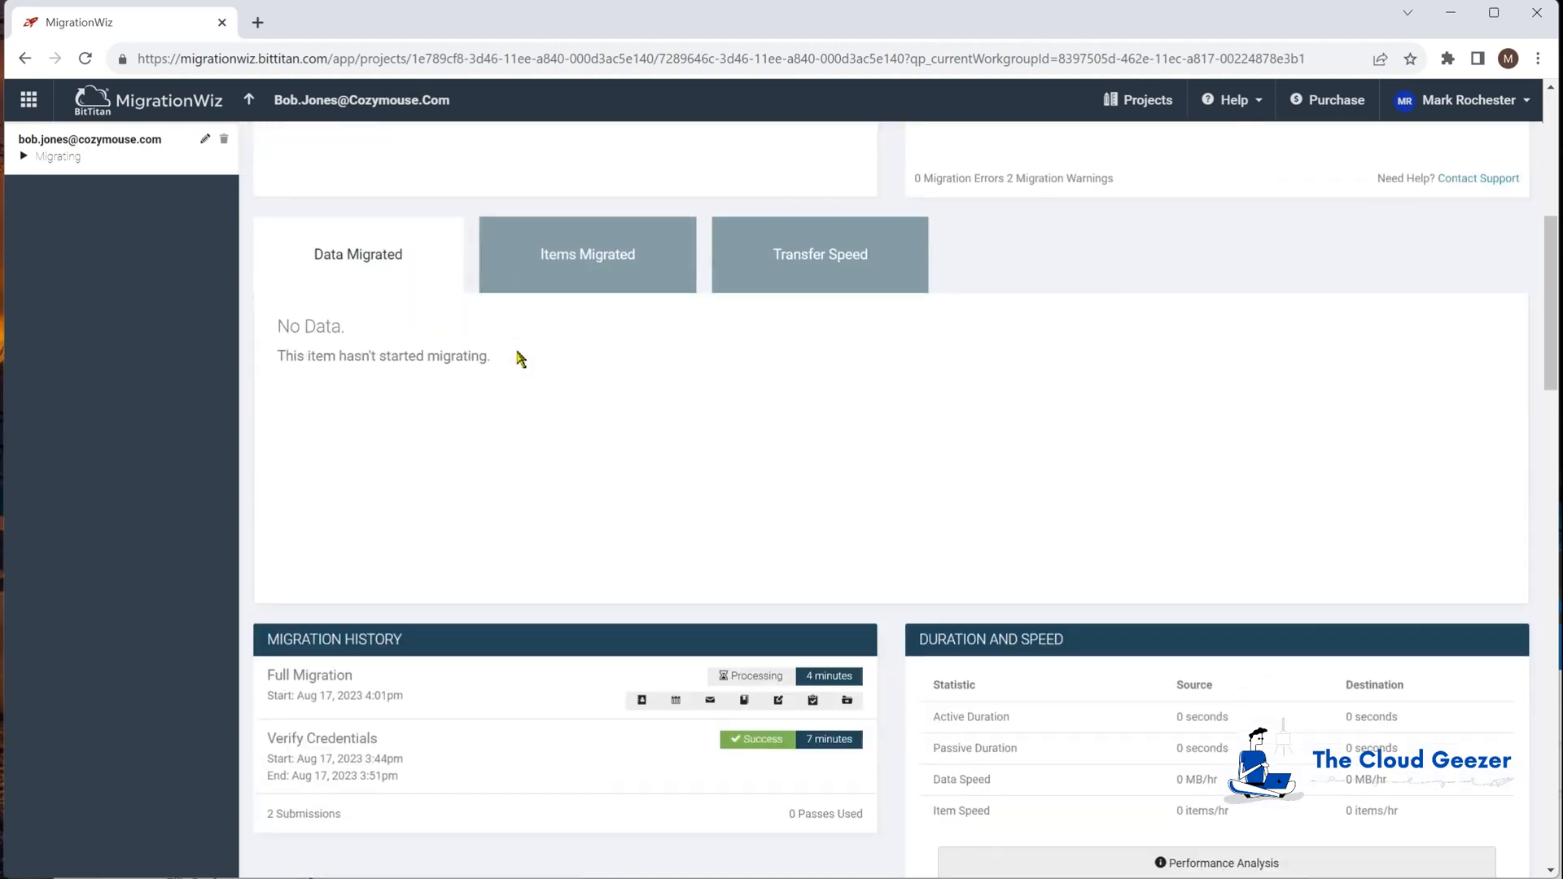
pyautogui.scroll(-3, 521, 359)
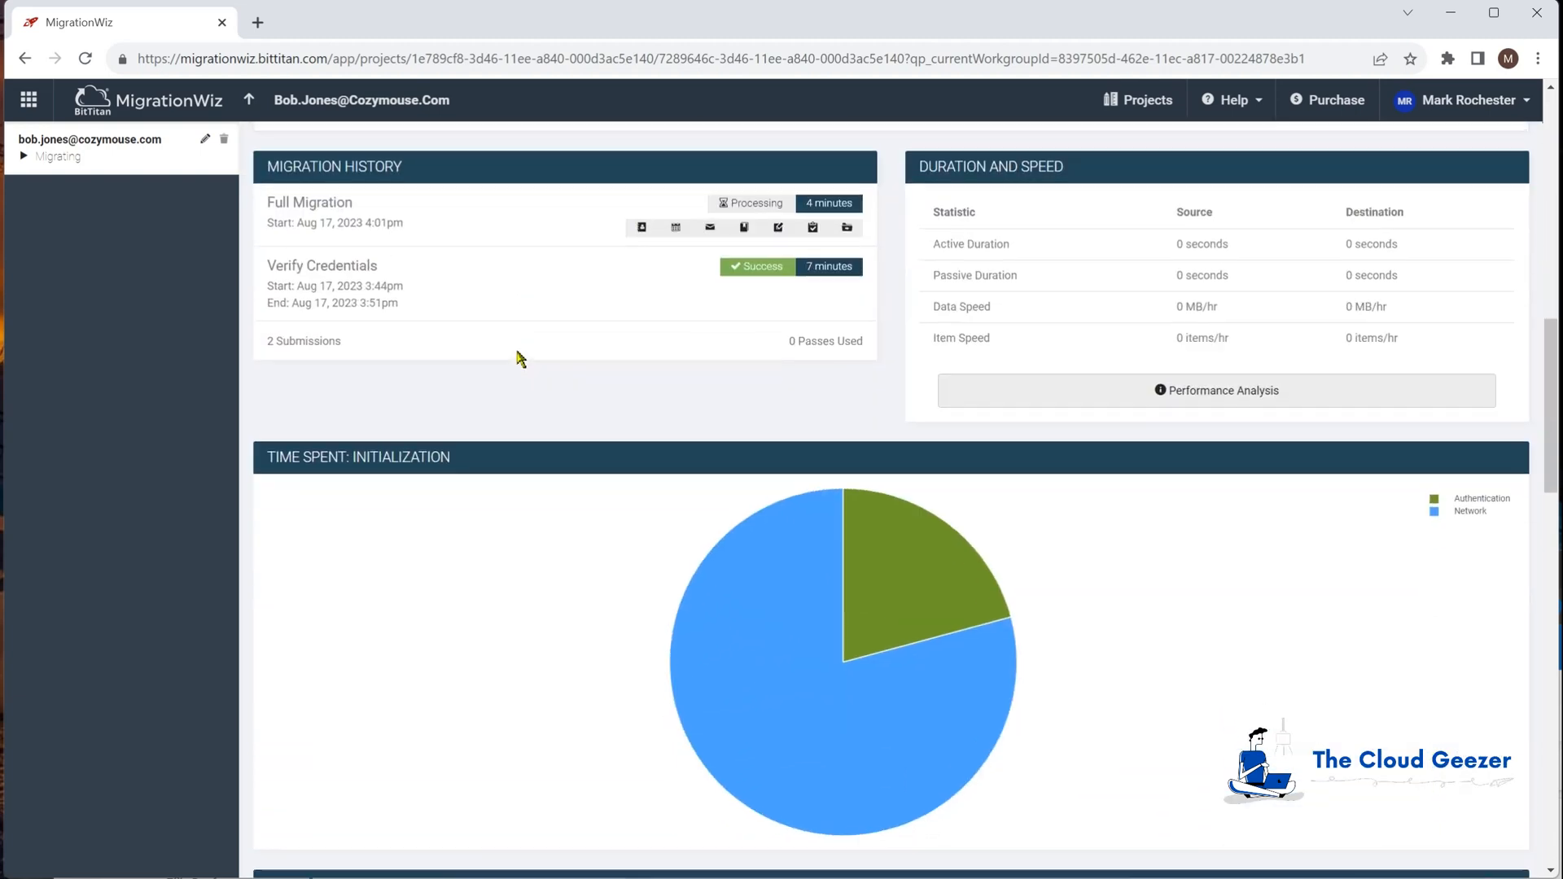
pyautogui.scroll(1, 521, 358)
pyautogui.scroll(10, 521, 359)
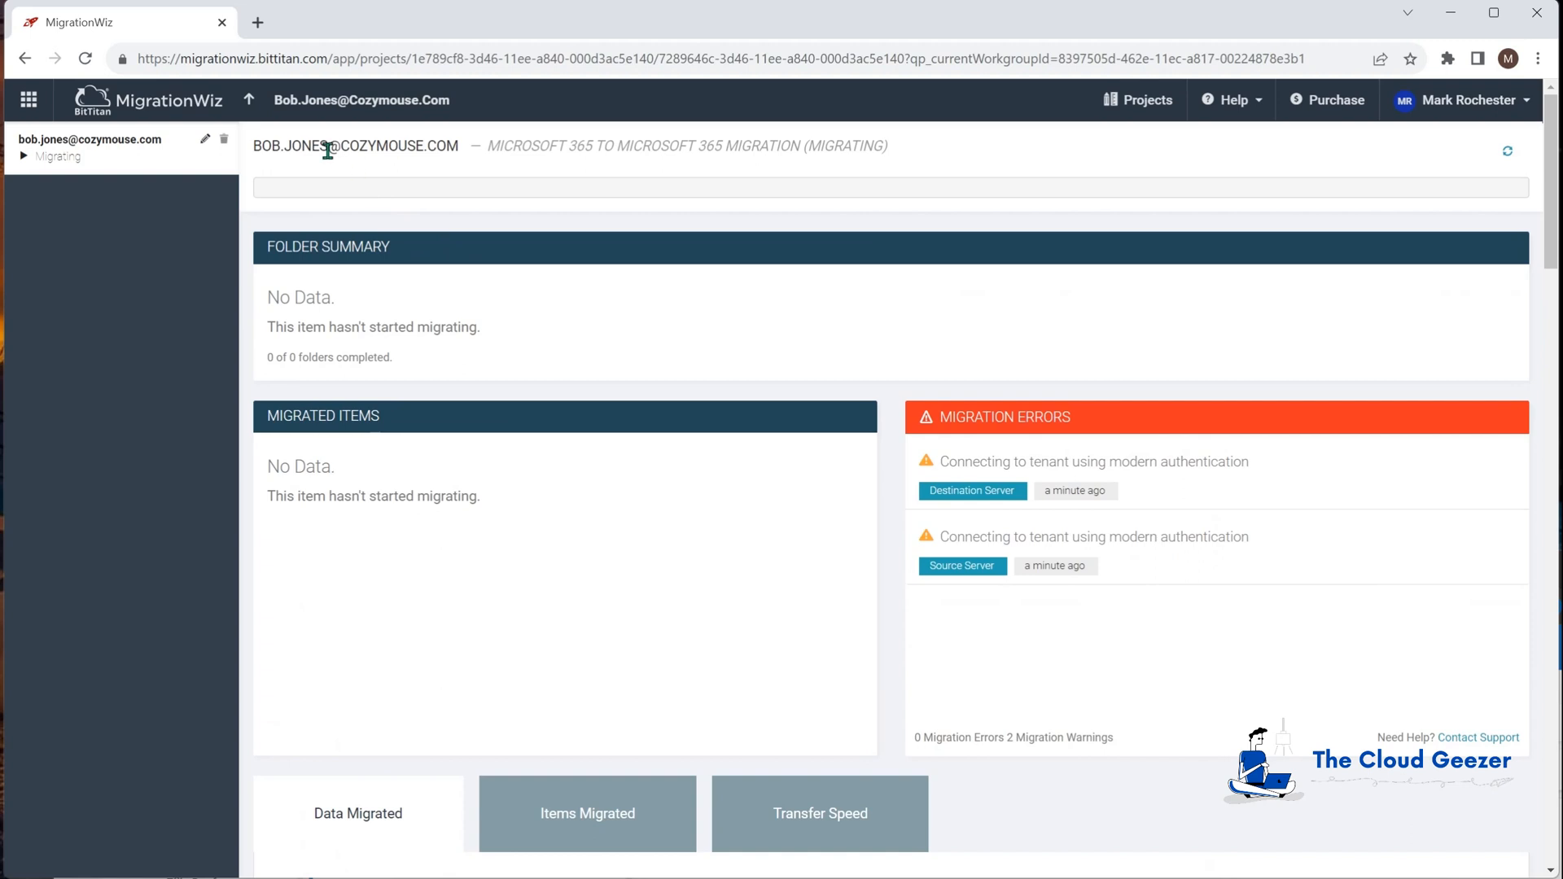
pyautogui.click(249, 99)
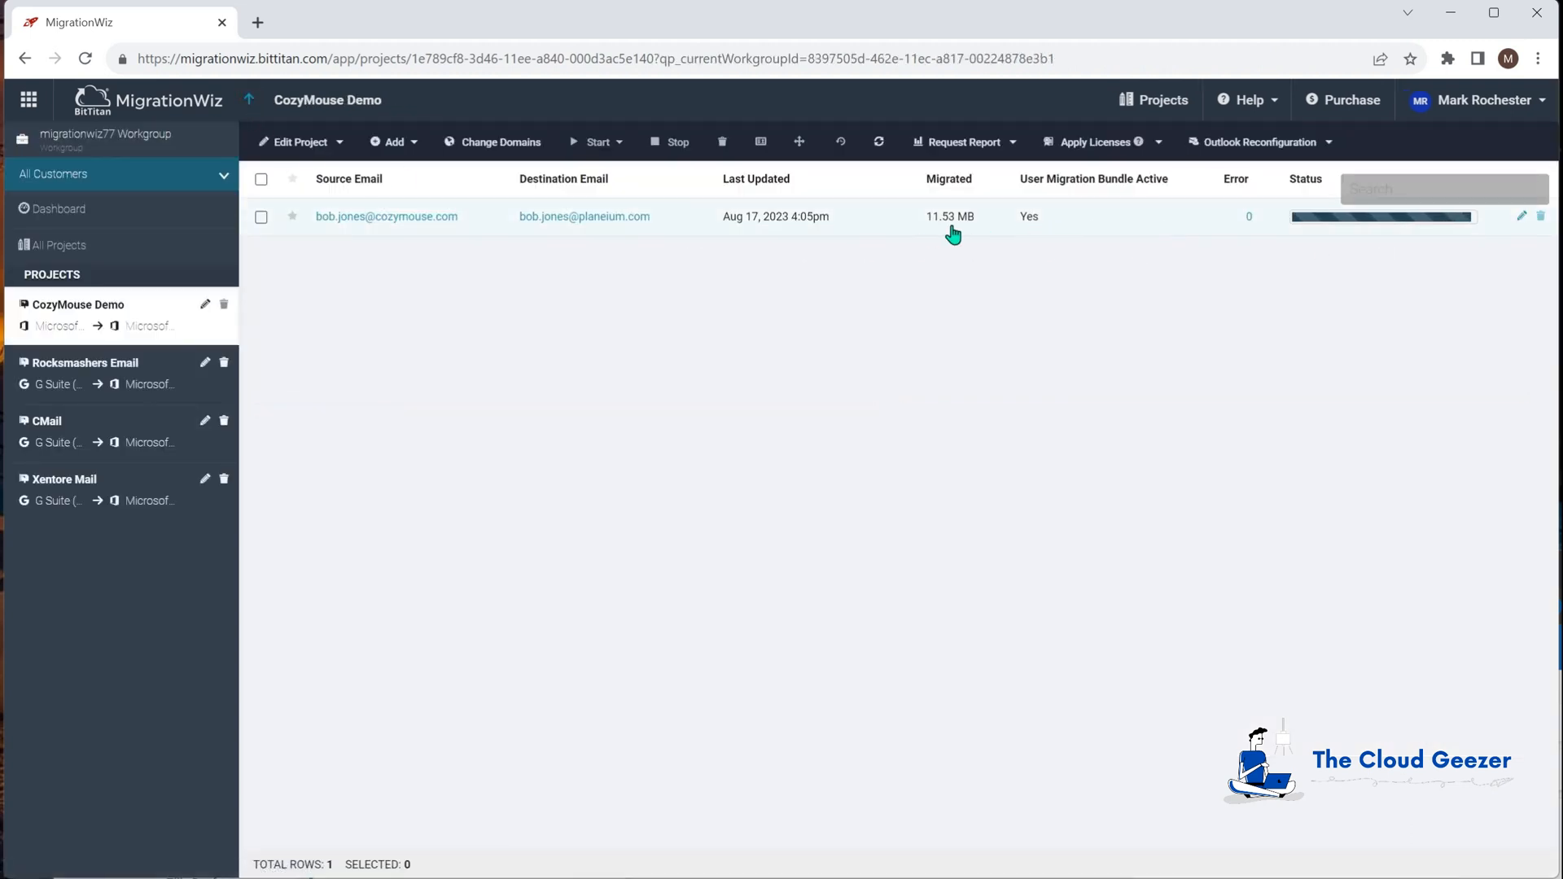
pyautogui.click(392, 215)
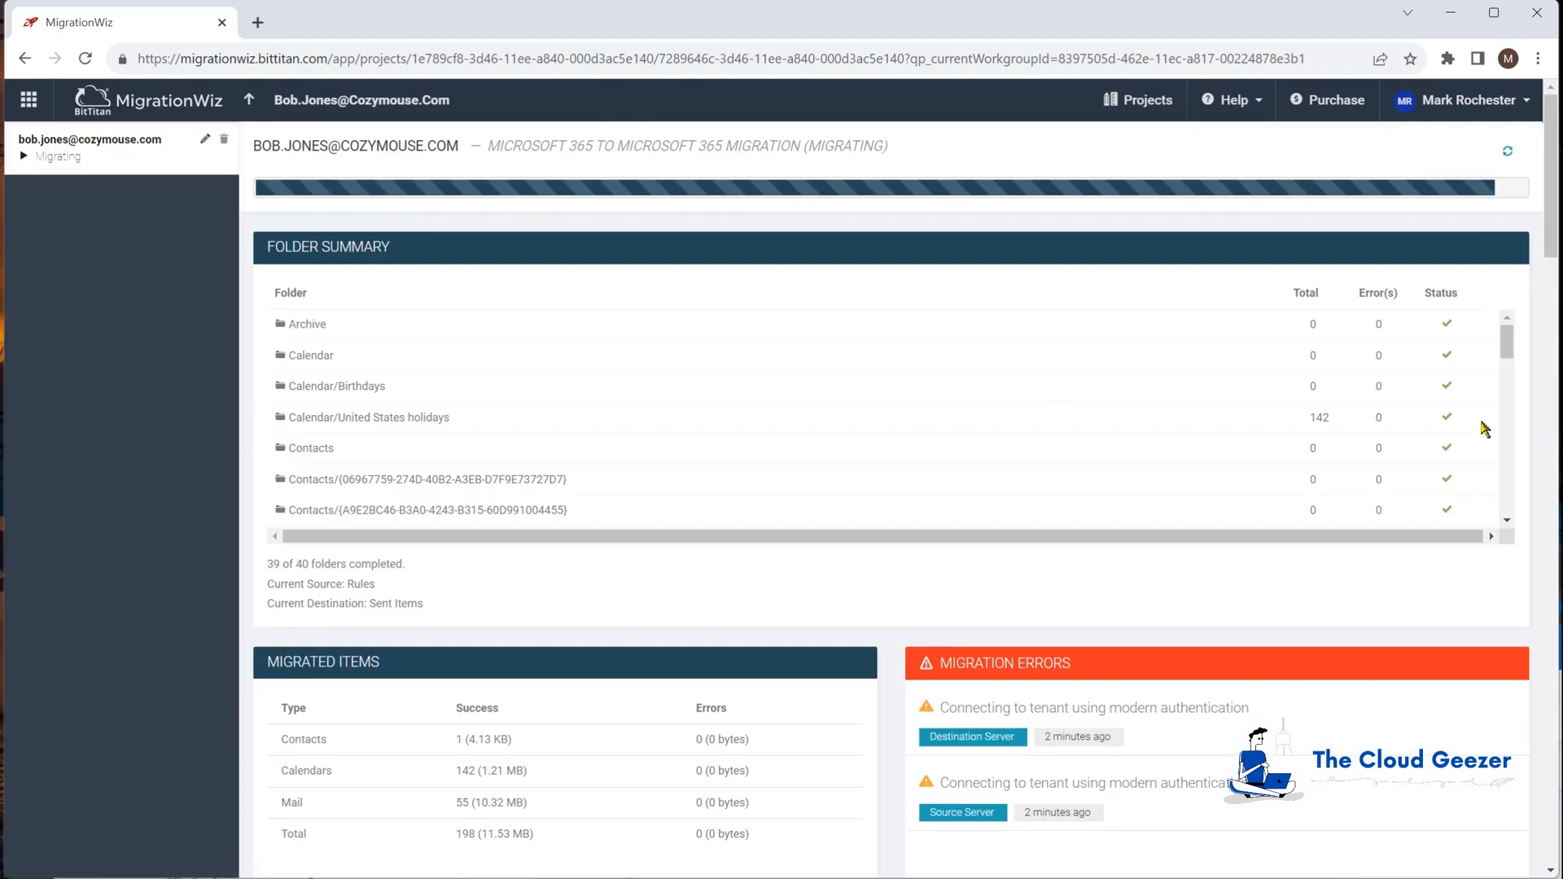
pyautogui.moveTo(1508, 352)
pyautogui.mouseDown()
pyautogui.moveTo(1510, 501)
pyautogui.moveTo(1507, 321)
pyautogui.mouseUp()
pyautogui.click(248, 100)
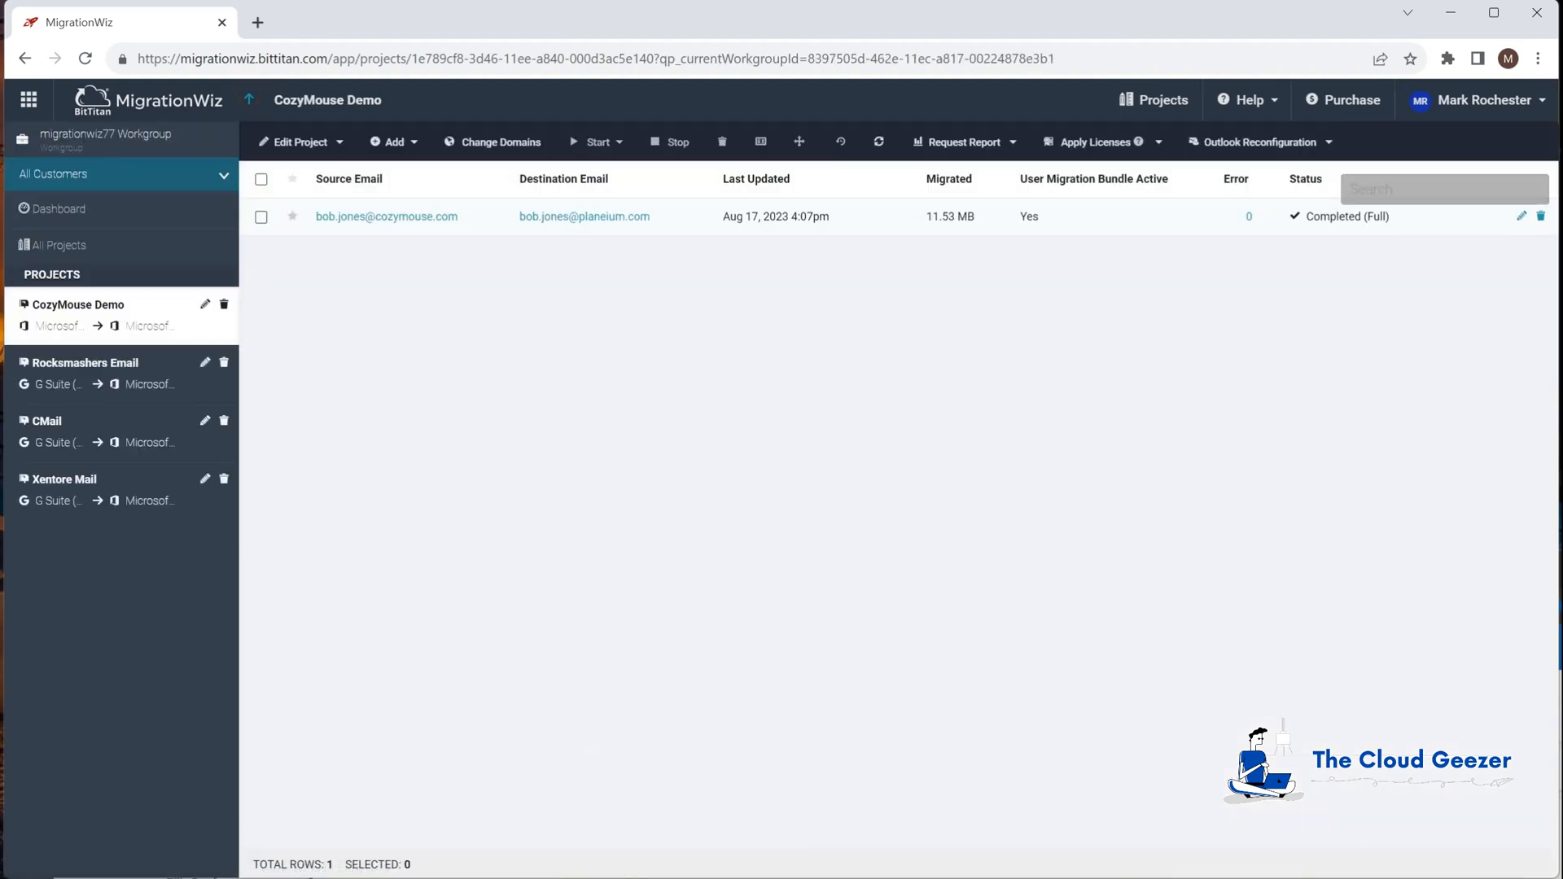
pyautogui.hotkey('alt', 'Tab')
pyautogui.moveTo(709, 573); pyautogui.dragTo(662, 23)
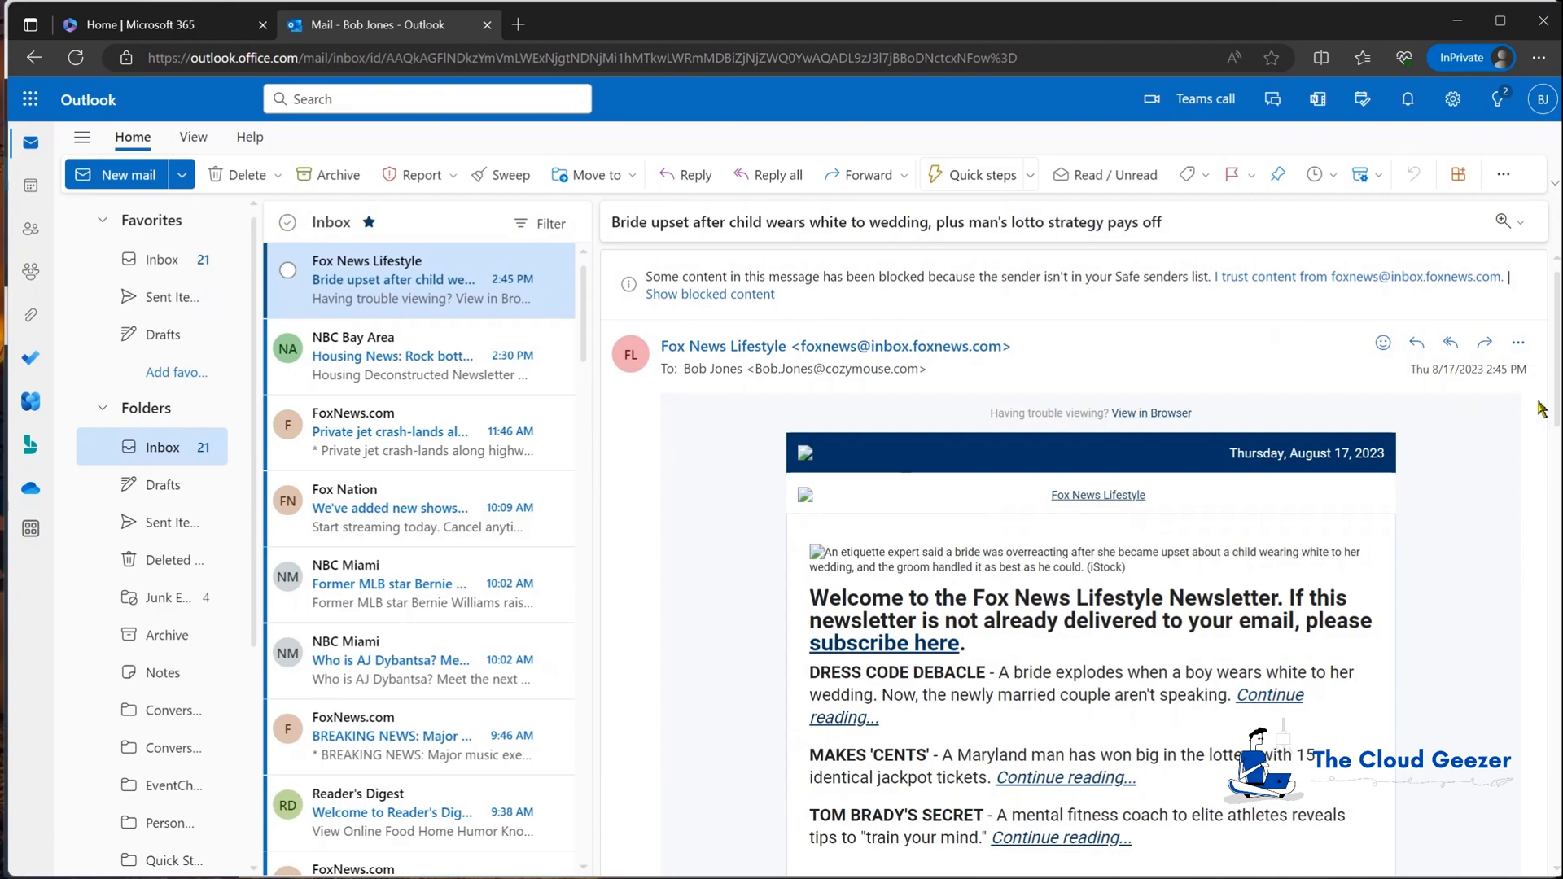
pyautogui.hotkey('alt', 'Tab')
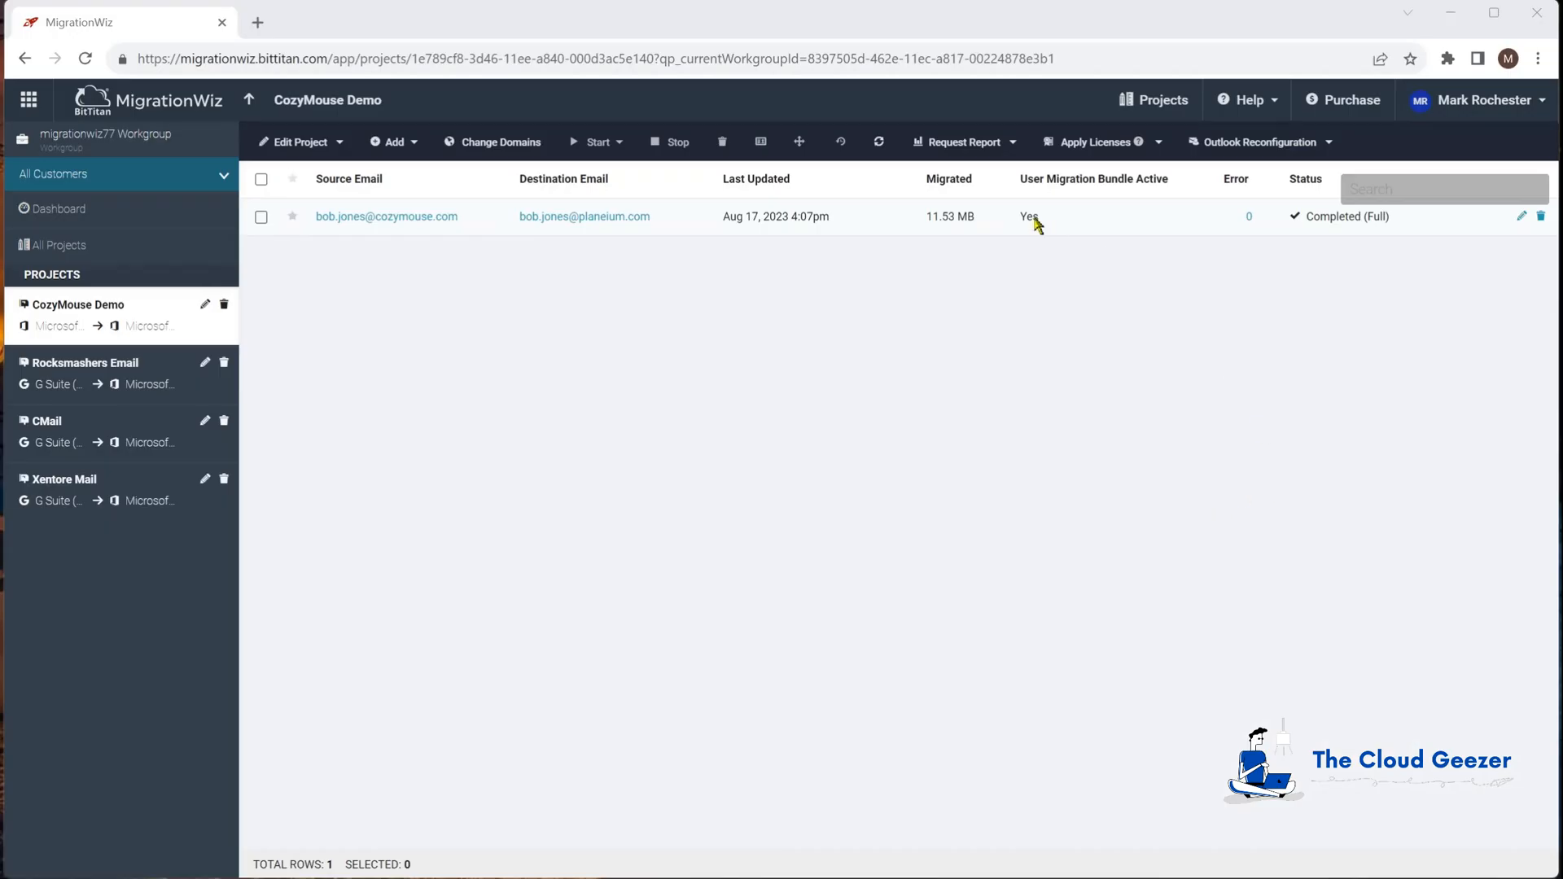